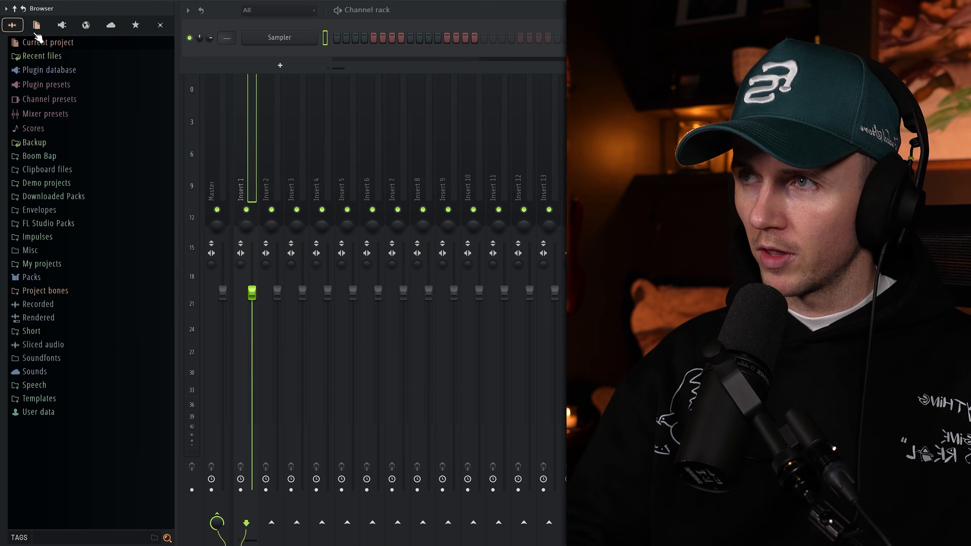
- Look through the browser's current project history, the effects in the plugin database and the online content library
click(37, 26)
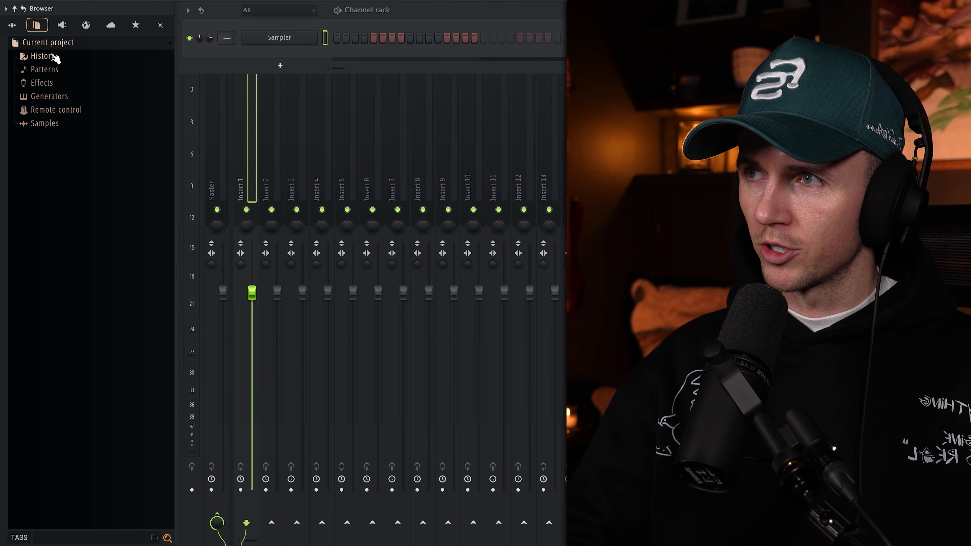
click(43, 56)
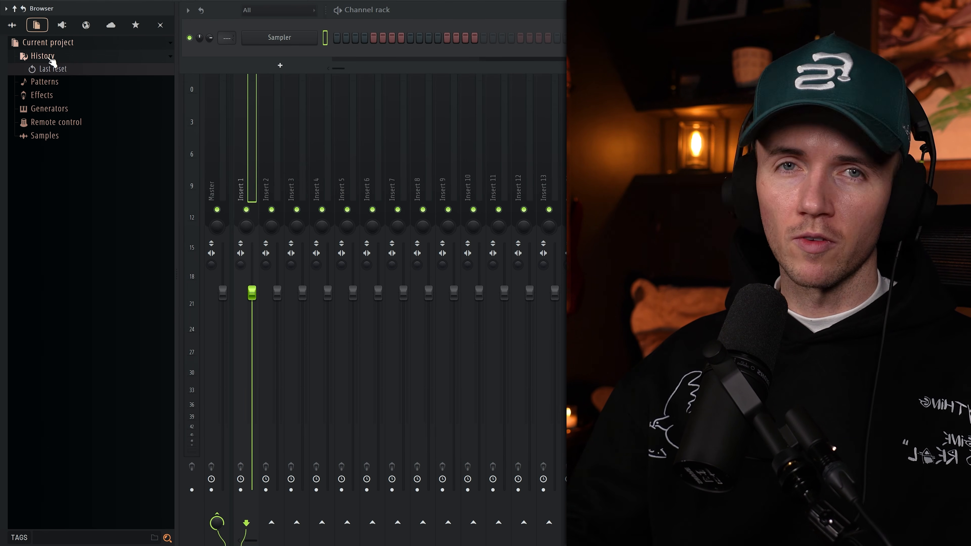
click(62, 26)
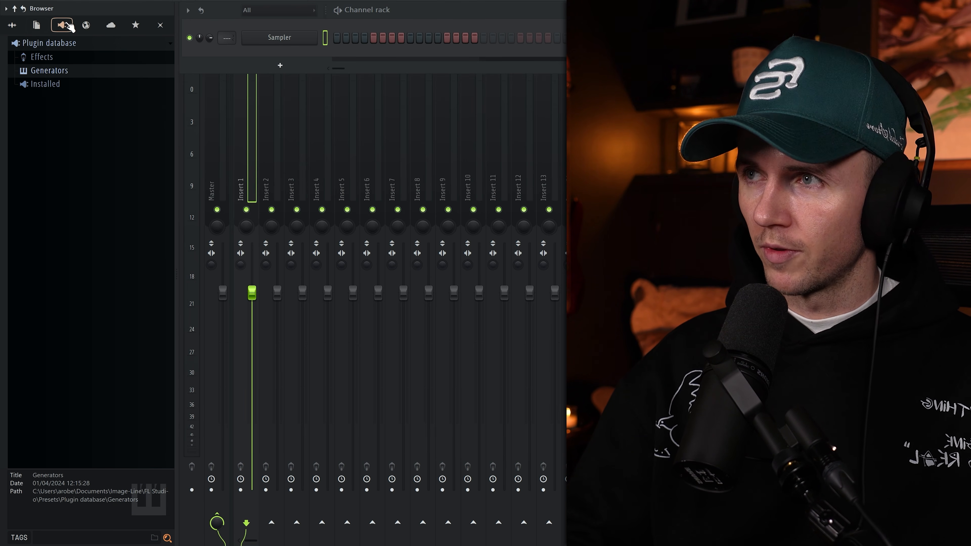
click(62, 58)
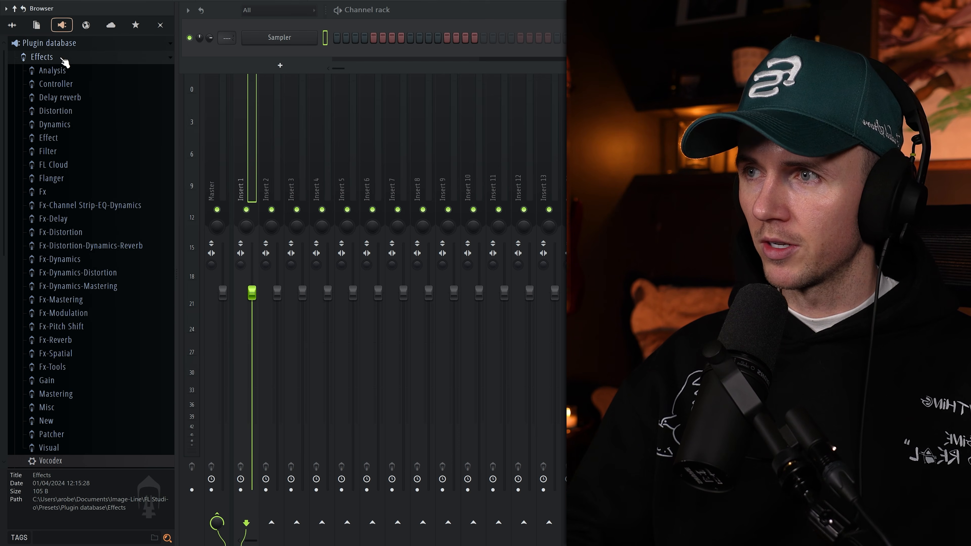
click(86, 26)
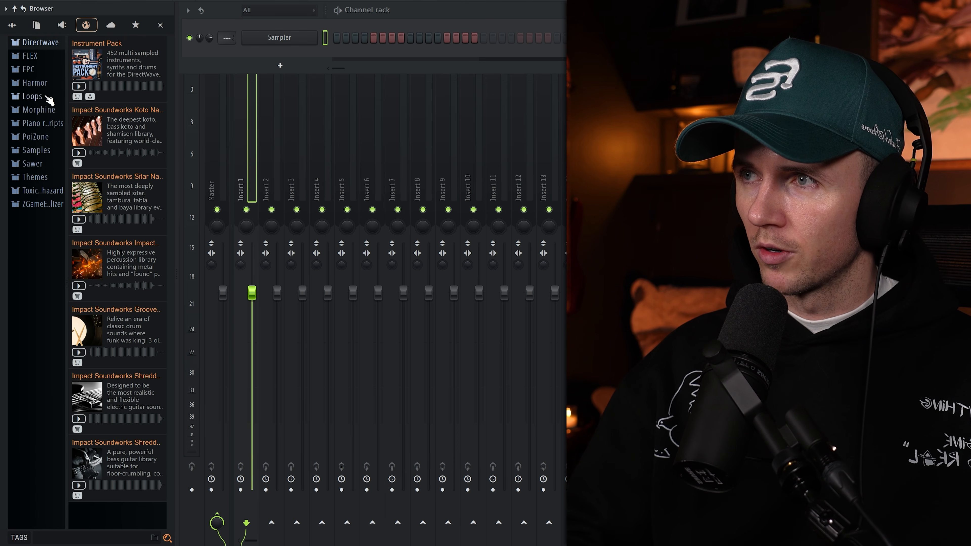
- Browse the sample packs in the FL Cloud section of the browser
click(119, 29)
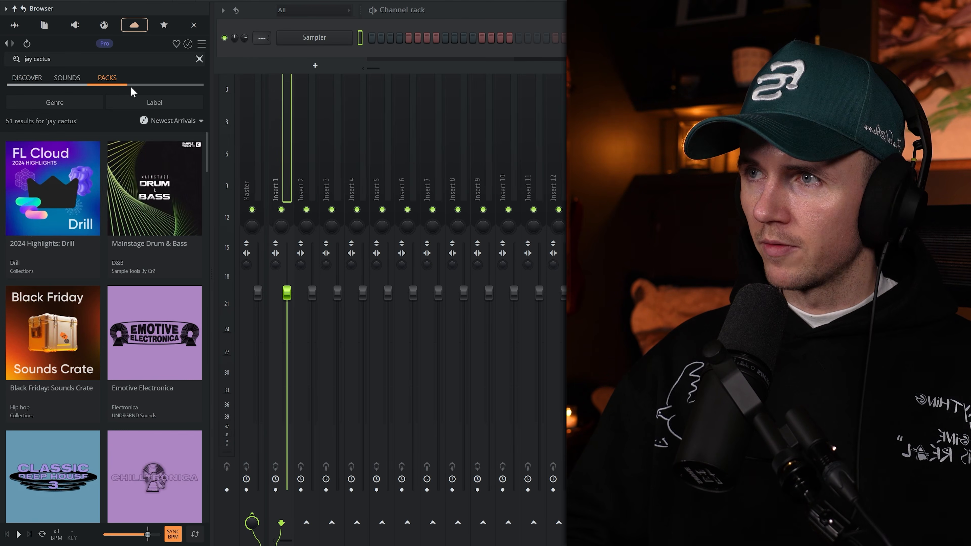
scroll(130, 256, down, 15)
scroll(129, 256, down, 5)
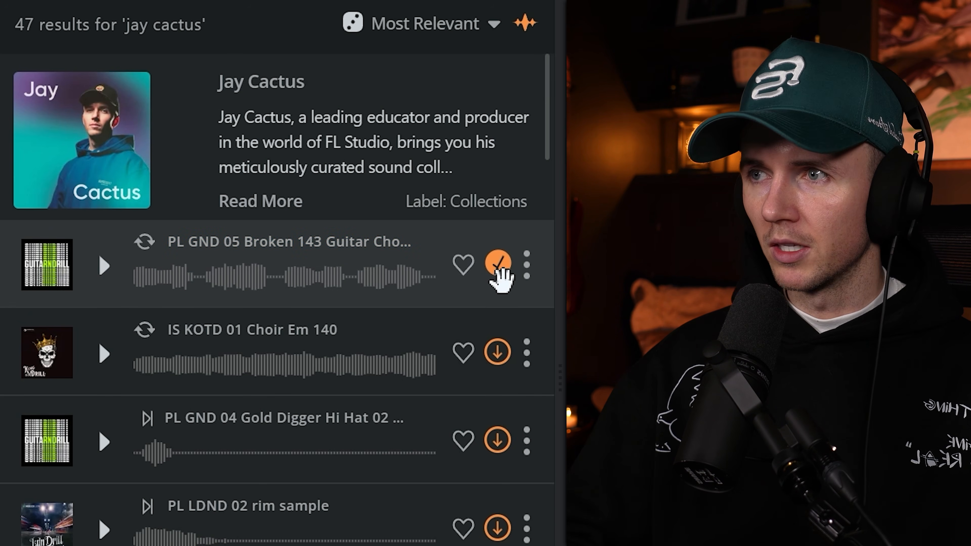
- Place the downloaded PL GND 05 Broken 143 guitar loop at bar 1 of Track 1 in the playlist
drag(499, 270, 395, 99)
drag(457, 86, 408, 86)
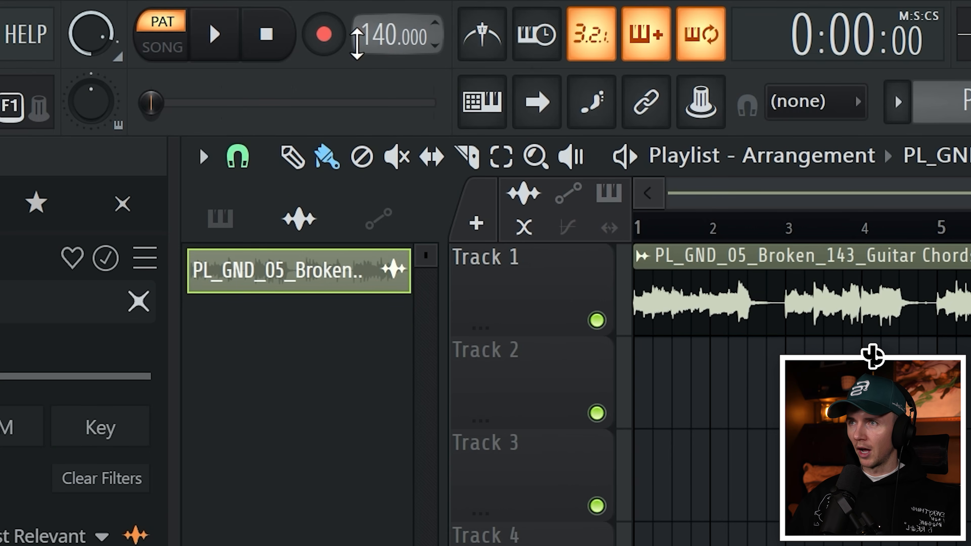
mouse_move(384, 29)
mouse_down()
mouse_move(384, 54)
mouse_move(385, 34)
mouse_up()
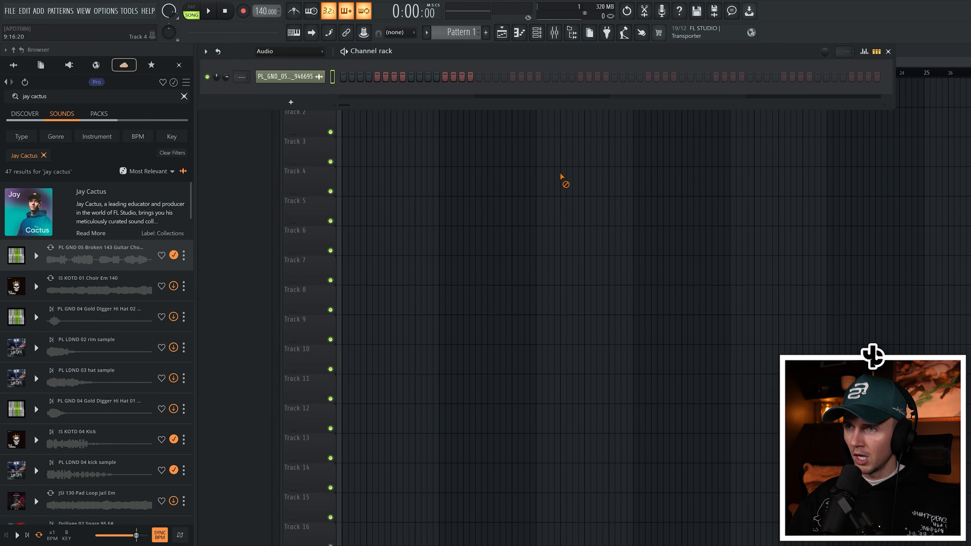
- Hide the channel rack and place Pattern 1 in the playlist on Track 1, starting at bar 1
key(F6)
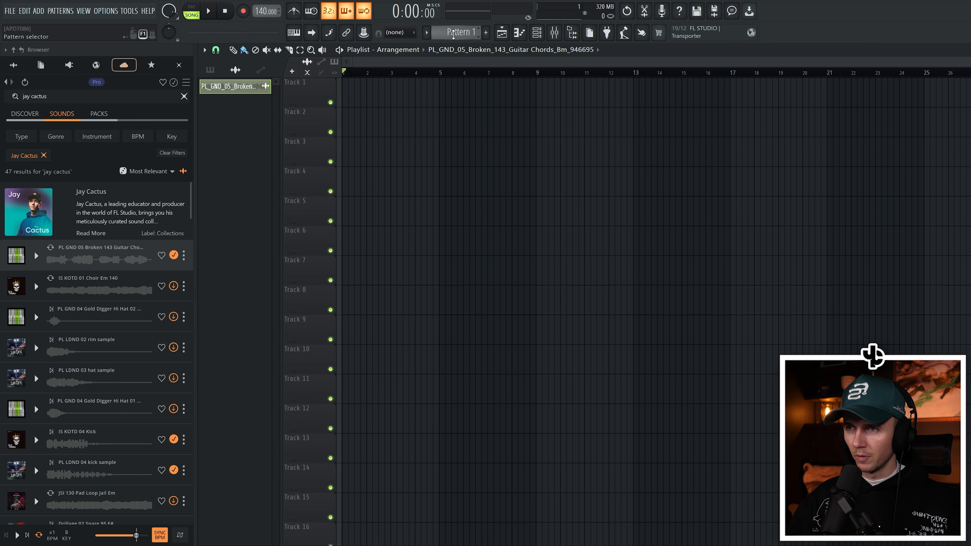
click(352, 96)
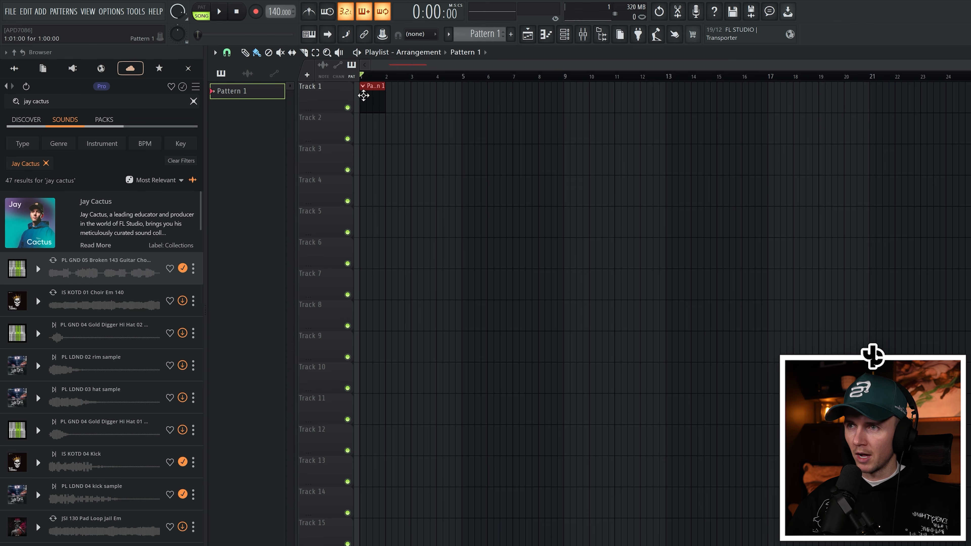
drag(382, 96, 526, 98)
drag(450, 104, 356, 112)
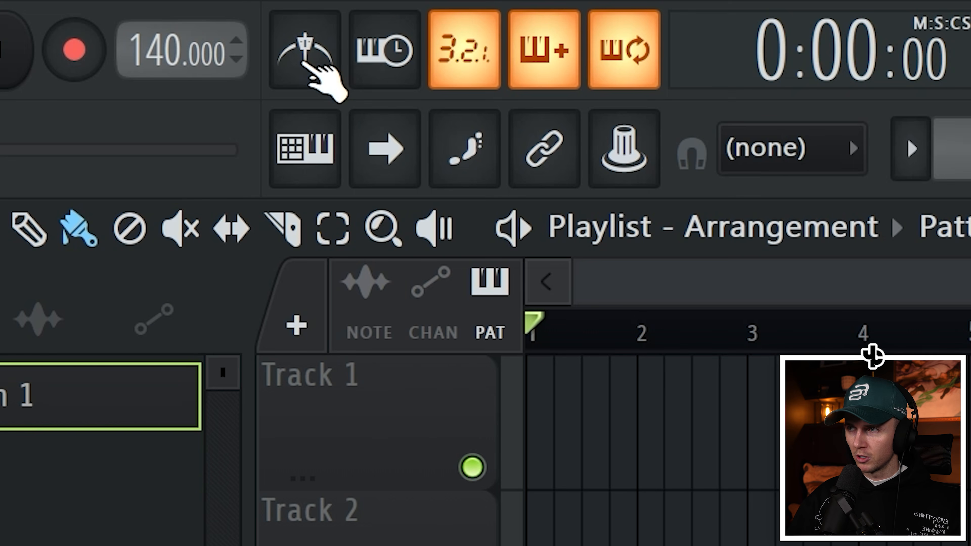
- Enable the metronome and set the project tempo to 90 BPM
click(305, 62)
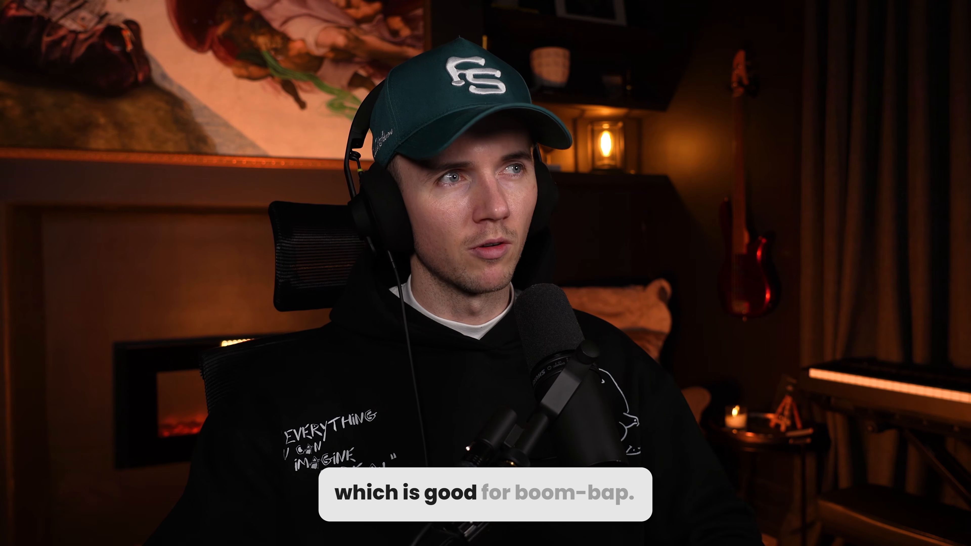
click(134, 52)
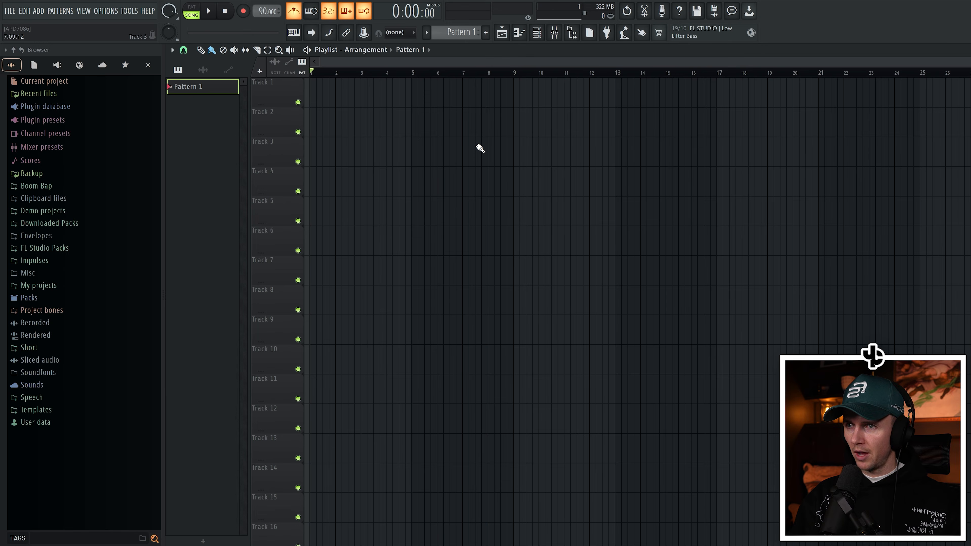
- Try to add the Desktop folder to the browser's extra search folders in the file settings
key(F10)
click(447, 62)
key(Escape)
click(106, 11)
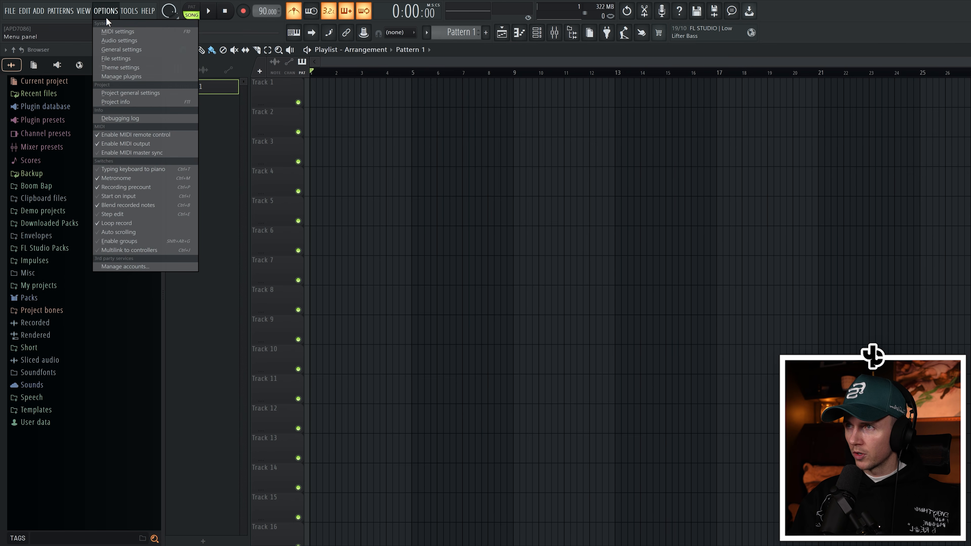
click(117, 59)
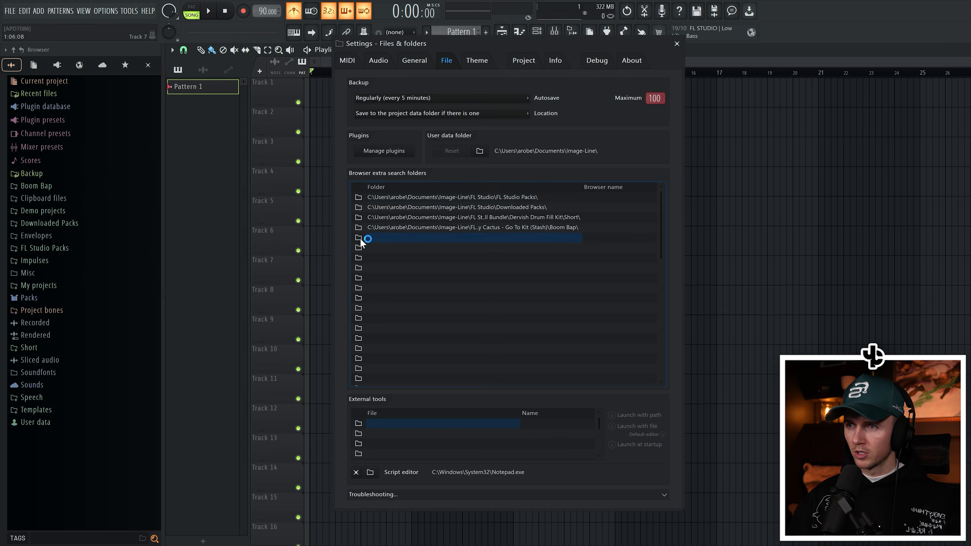
click(365, 241)
click(95, 183)
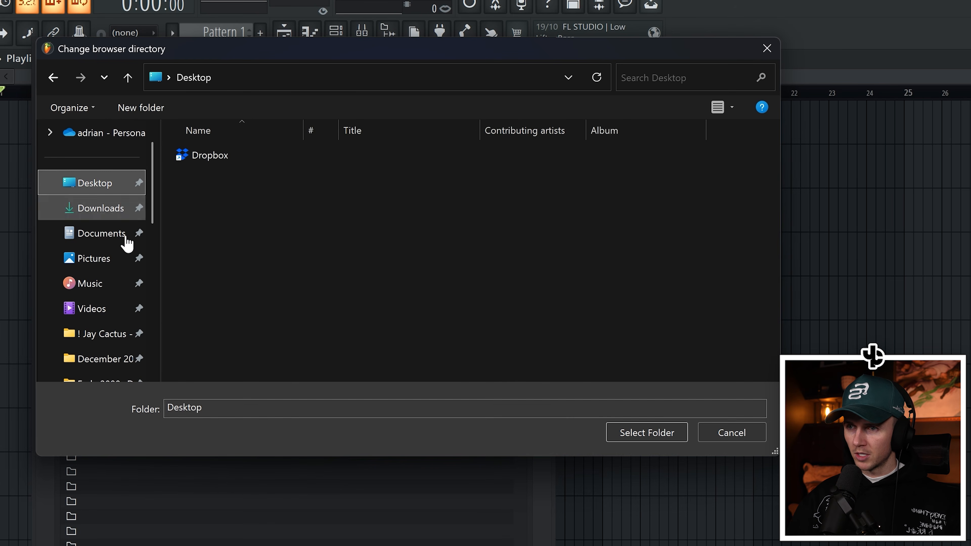
click(746, 435)
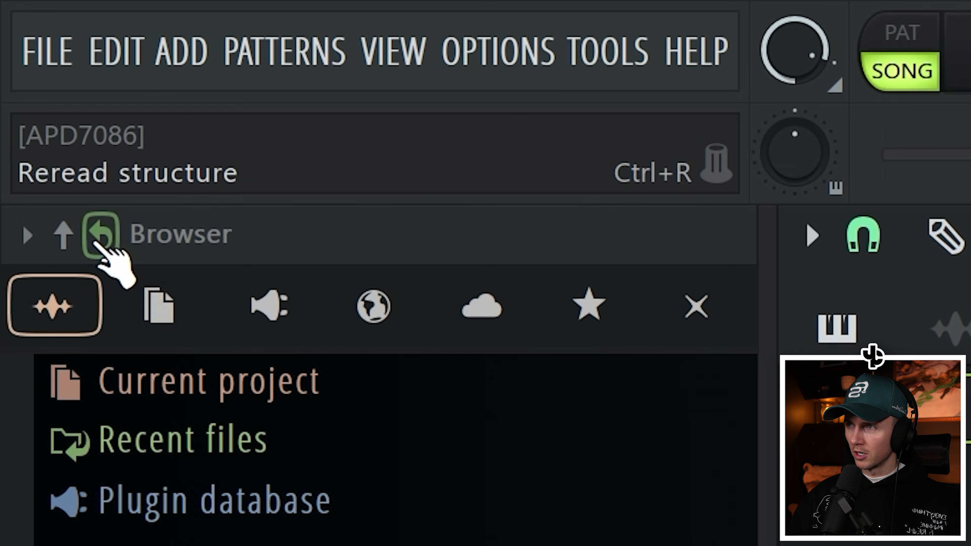
- Reread the browser's folder structure and open the Packs folder in File Explorer
click(21, 50)
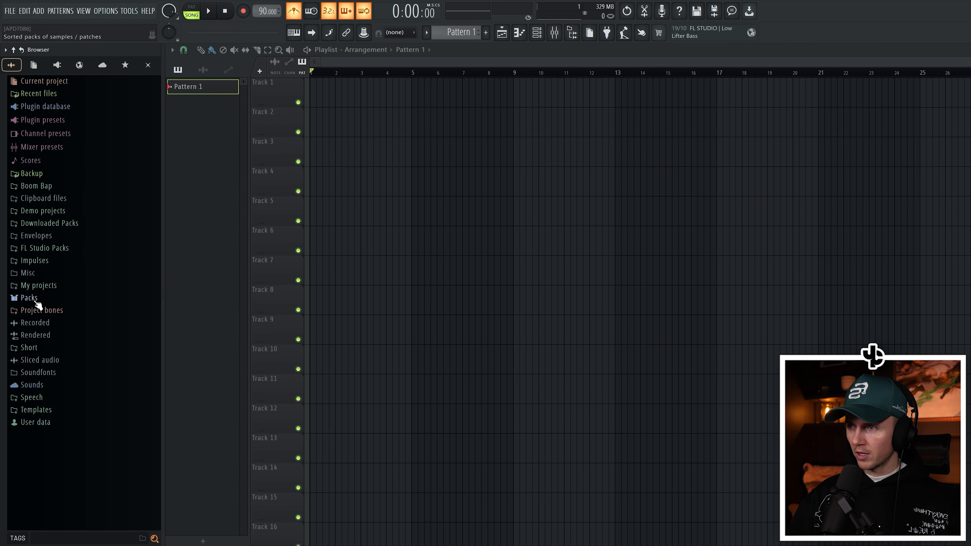
right_click(38, 304)
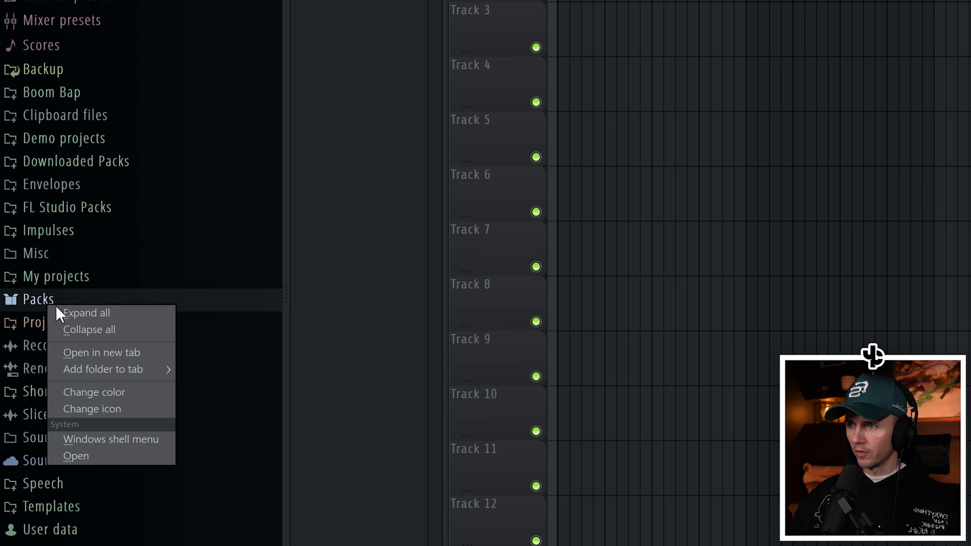
click(89, 455)
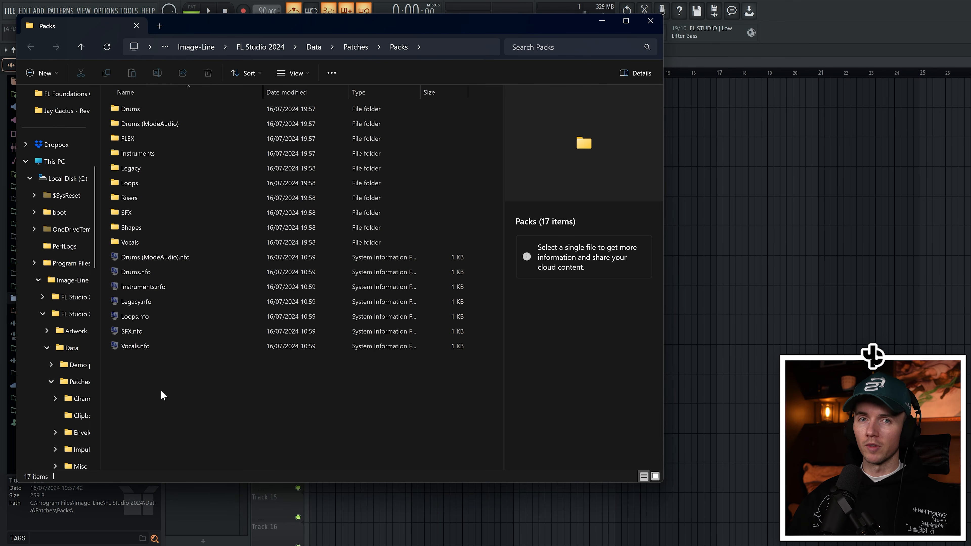
right_click(148, 377)
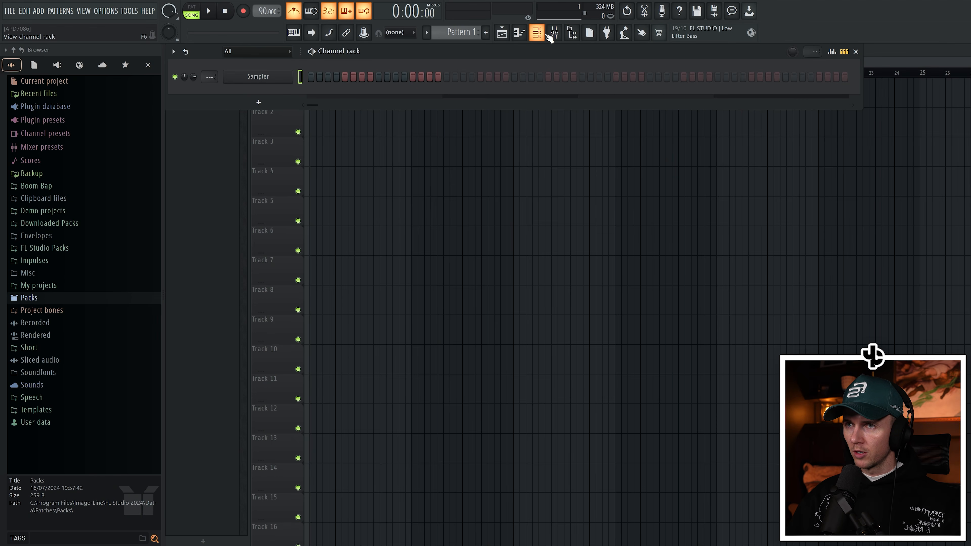
- Show the channel rack and check the favourite marking of Addictive Keys in the Plugin Manager
click(540, 36)
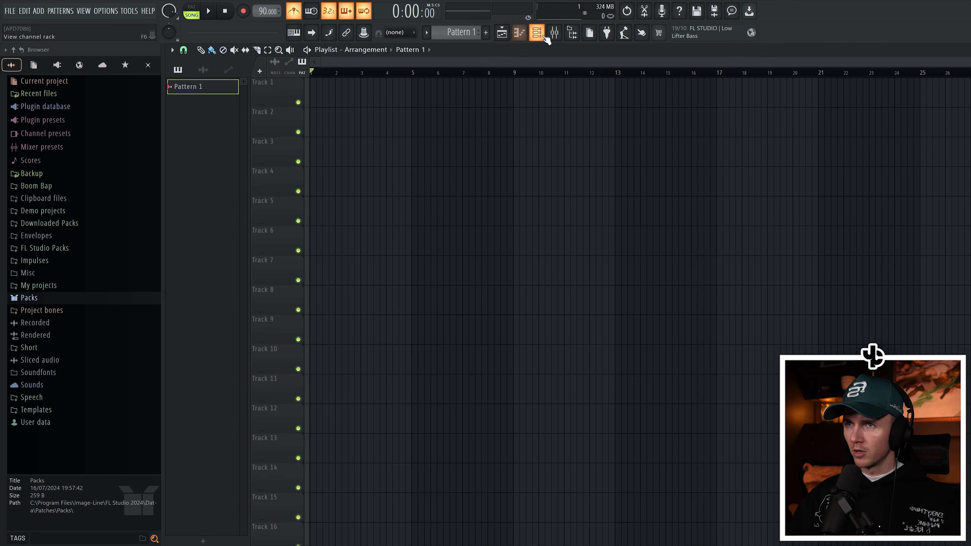
click(544, 39)
click(268, 103)
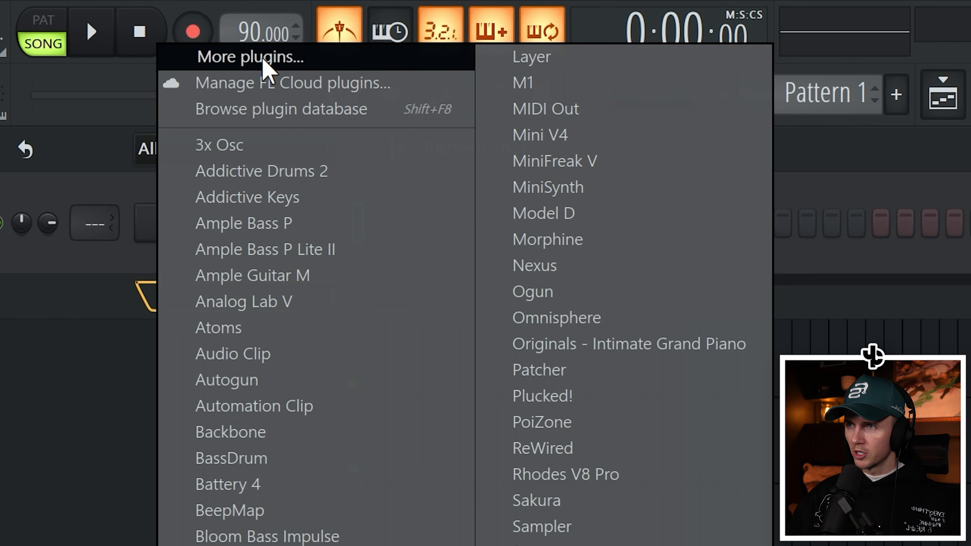
click(262, 63)
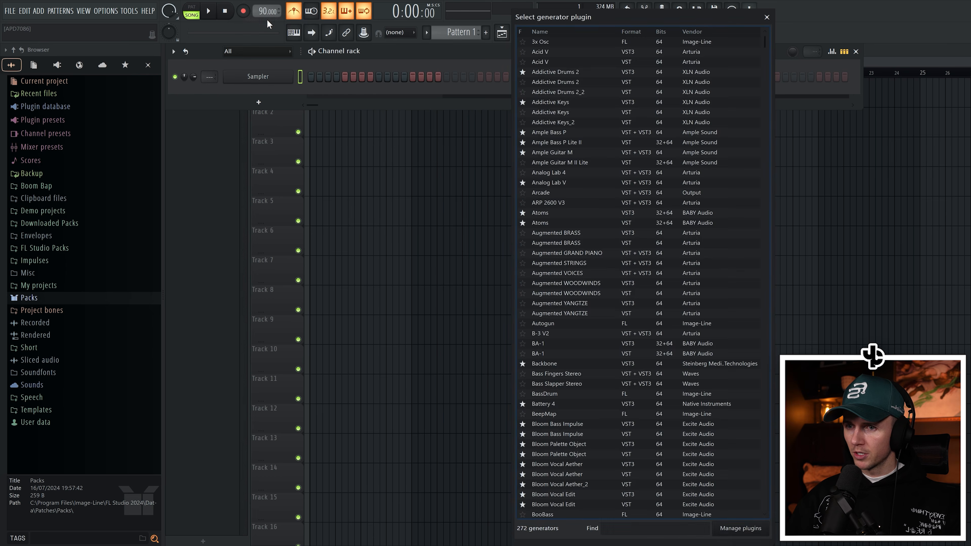
click(740, 528)
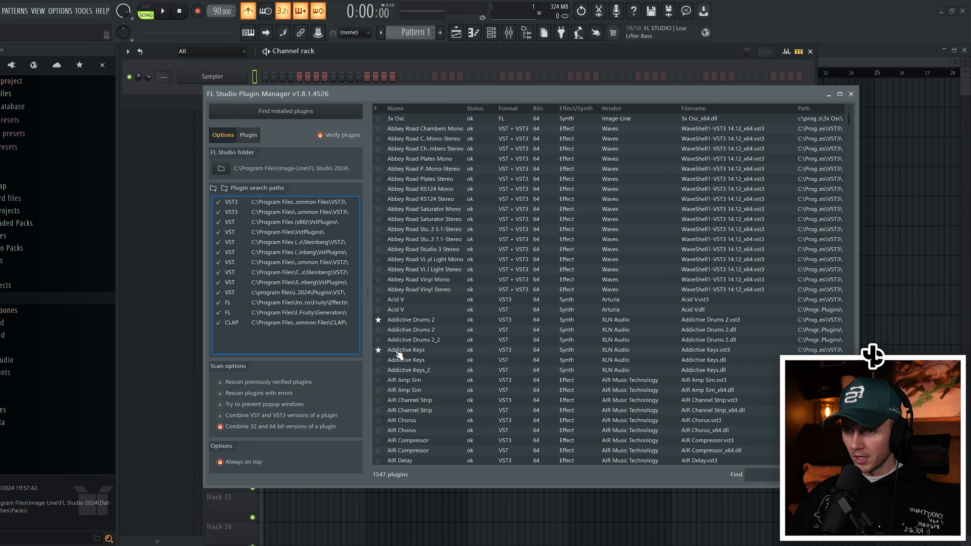
click(378, 350)
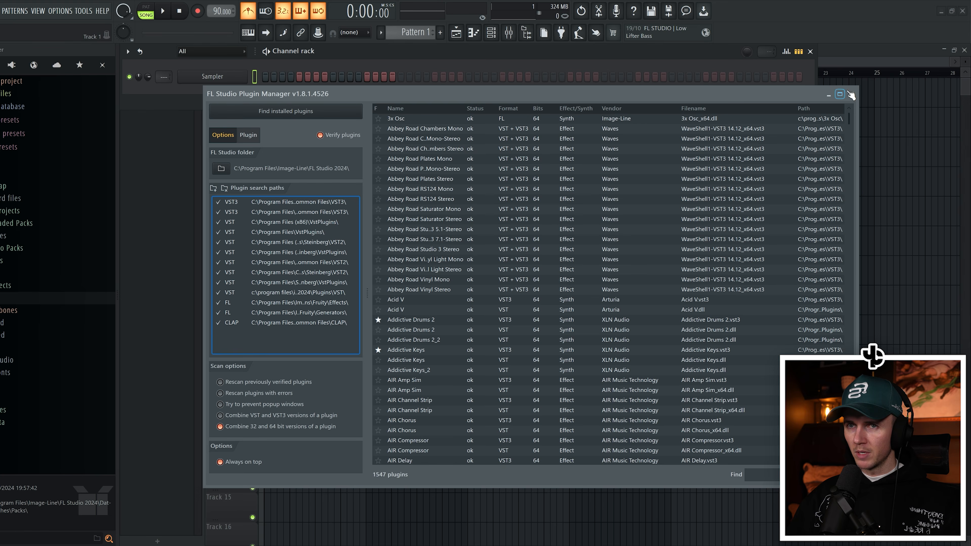
click(852, 95)
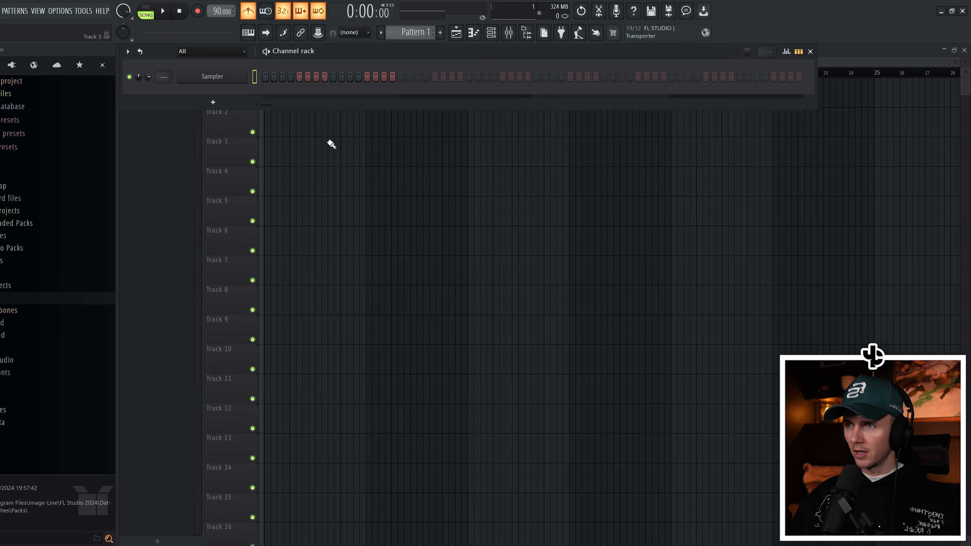
- Search the full list of generator plugins for "addi"
click(214, 103)
click(217, 20)
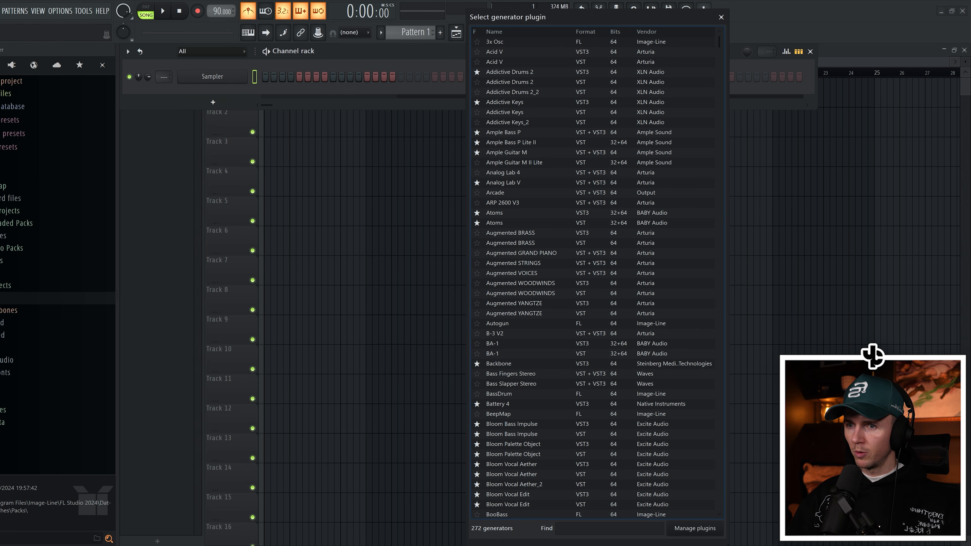
text(addi)
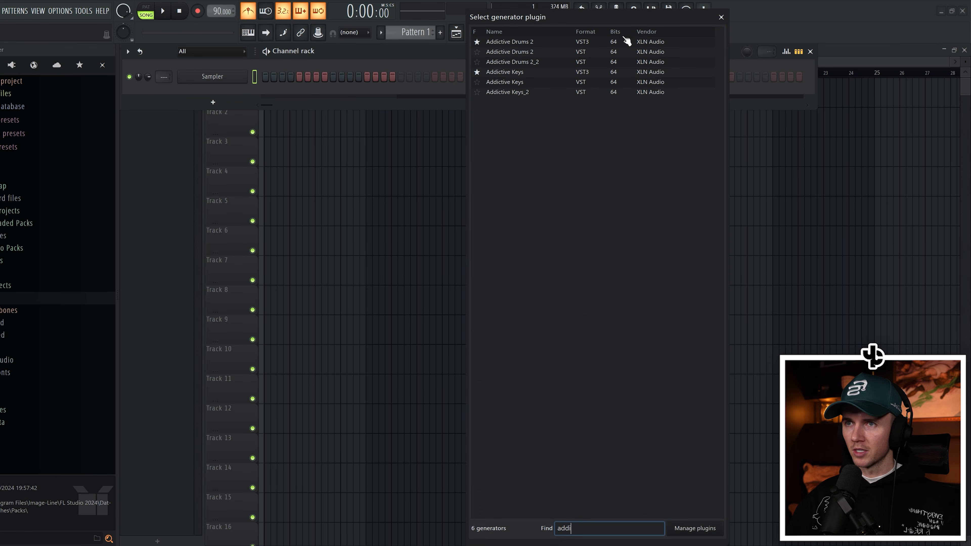
click(723, 17)
- Add FL Keys and Addictive Keys as new instruments in the channel rack
click(233, 102)
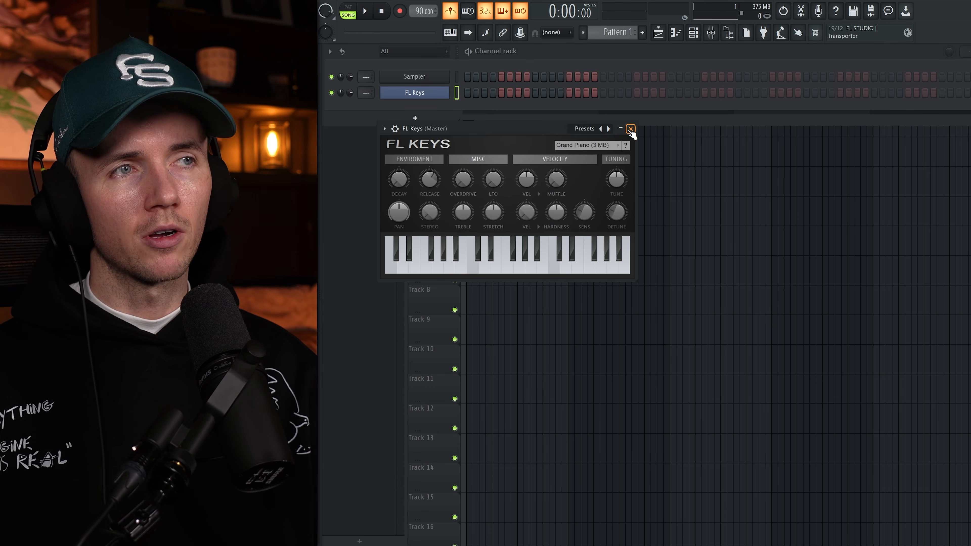
click(427, 118)
click(424, 68)
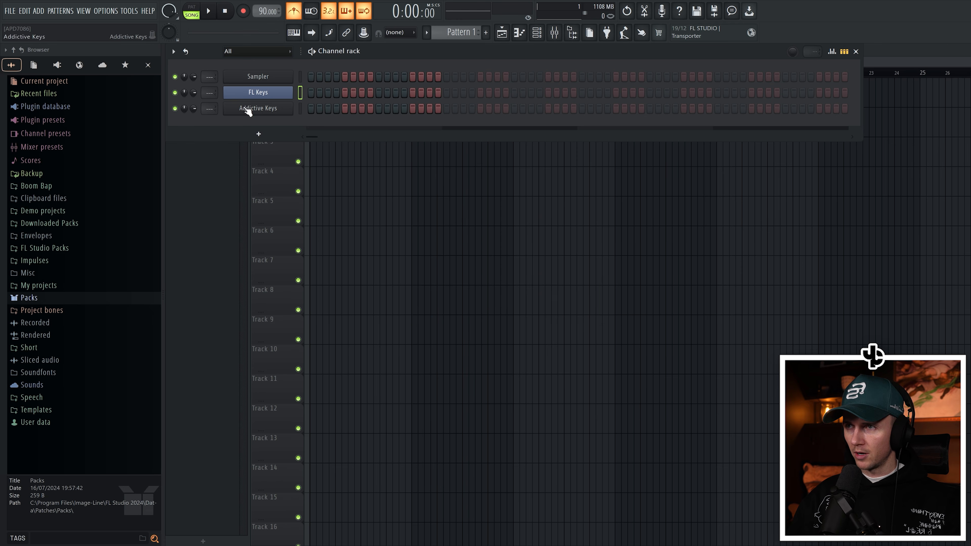
- Delete the FL Keys channel and open the piano roll for Addictive Keys
right_click(359, 141)
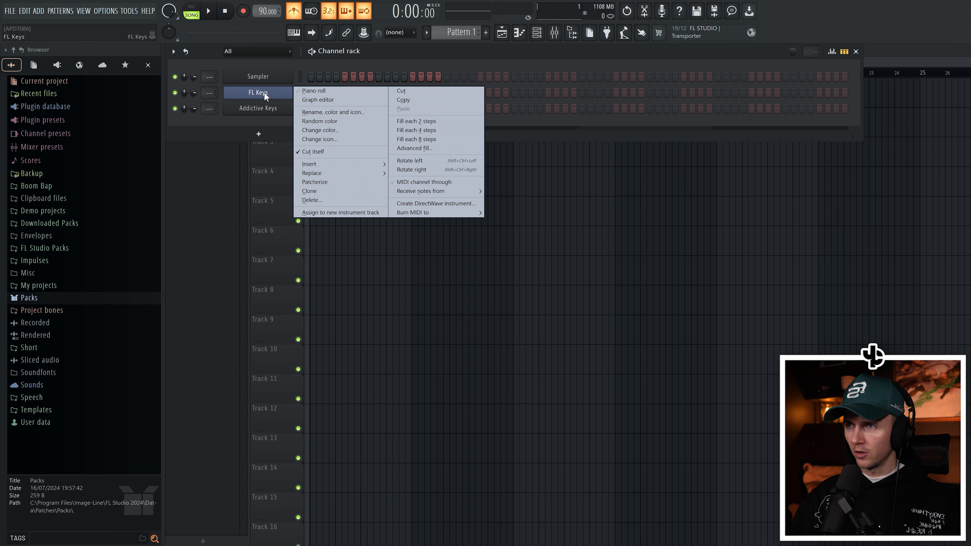
click(311, 199)
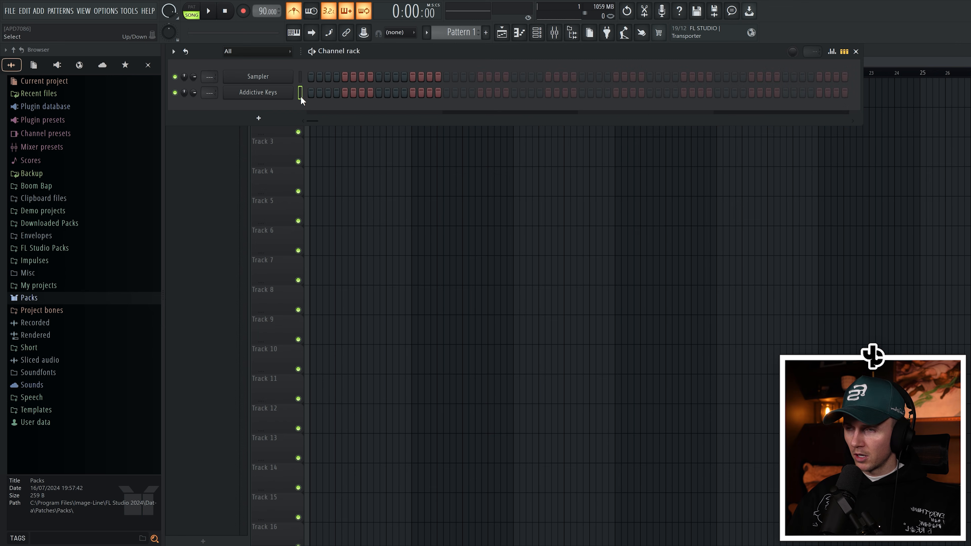
key(F7)
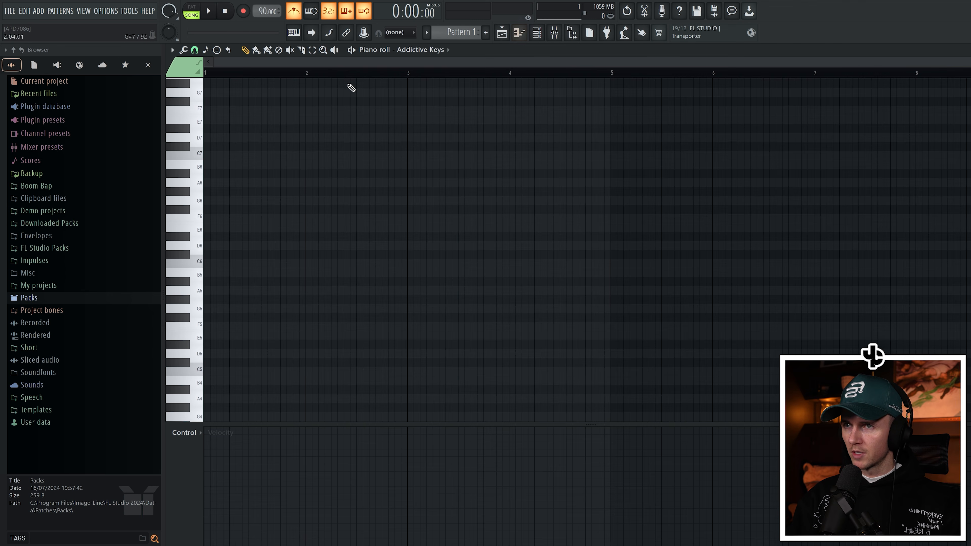
- Sound C5 on the piano roll's keyboard to preview the Addictive Keys instrument
click(536, 33)
right_click(253, 93)
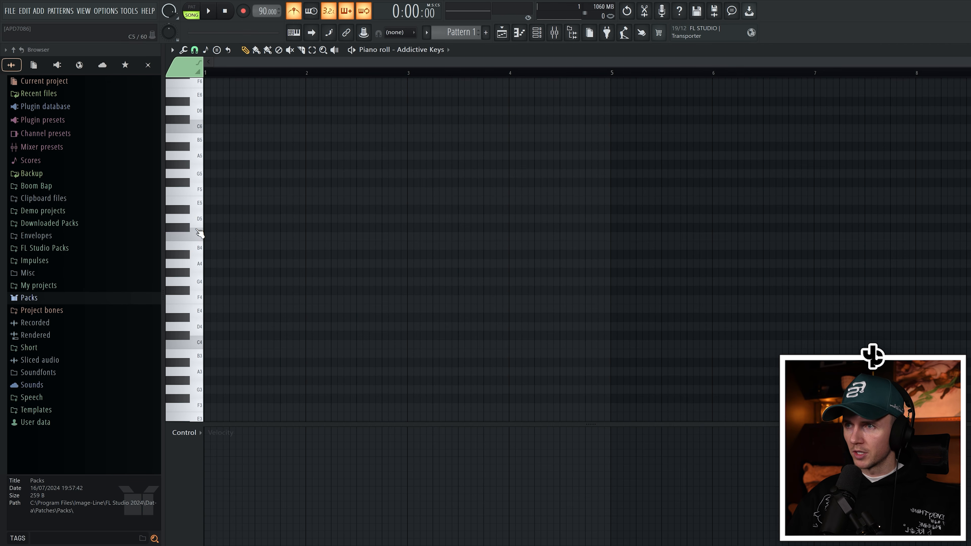
click(193, 235)
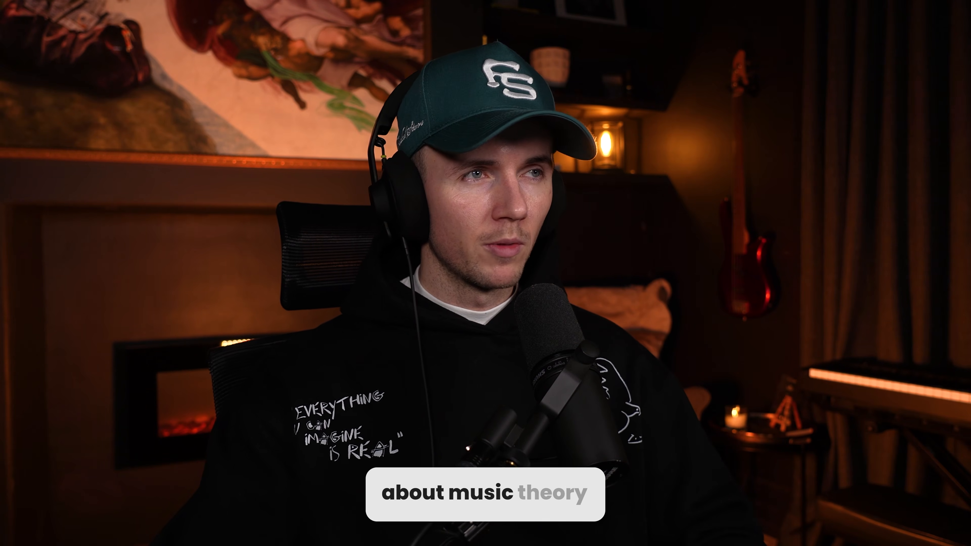
- Set the piano roll's scale highlighting to root note D with the Minor Natural (Aeolian) scale
click(172, 50)
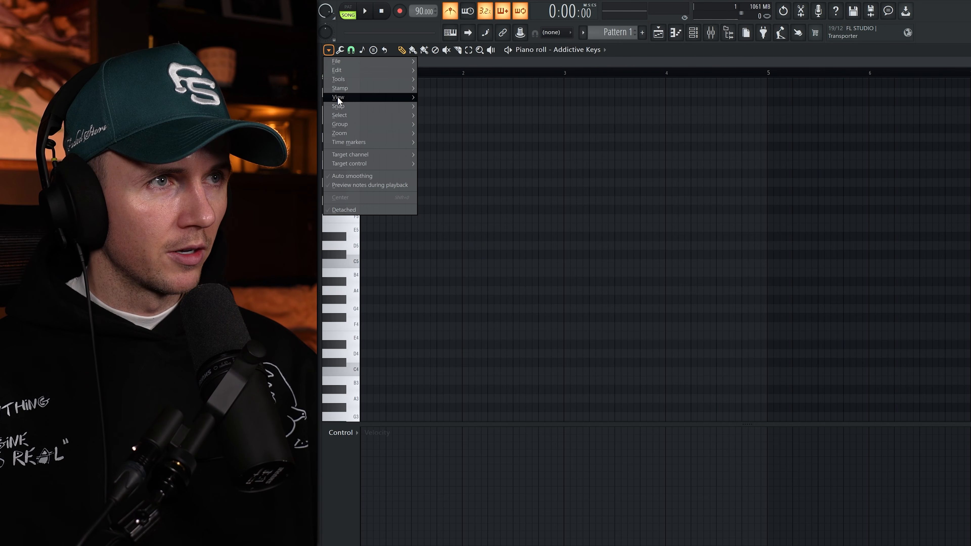
mouse_move(338, 97)
mouse_move(470, 237)
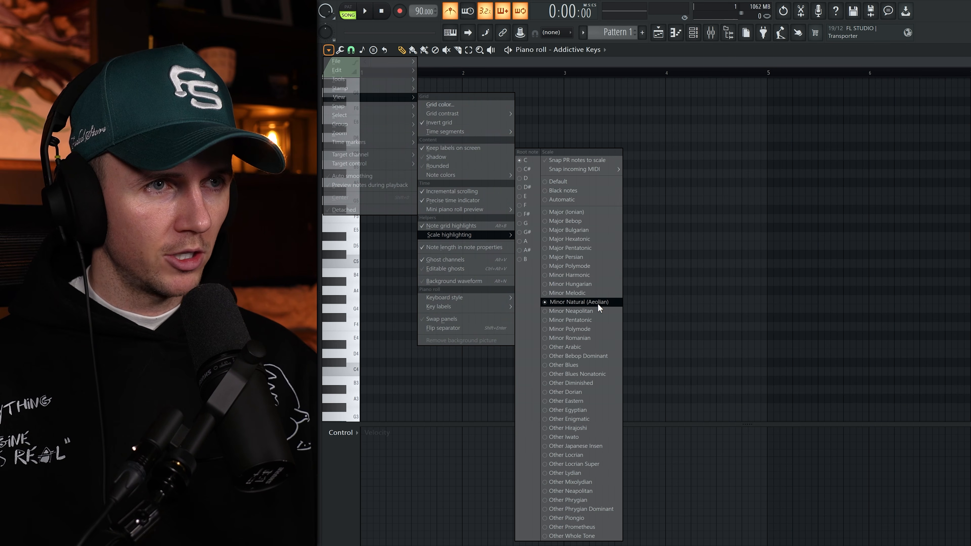
click(531, 179)
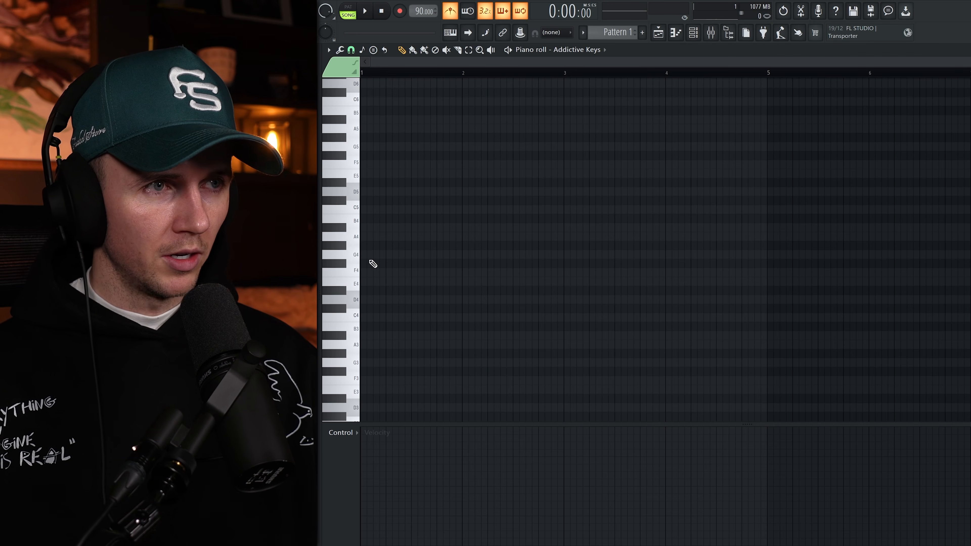
- Place short notes at the start of bar 1 running up the D natural minor scale from D4 to C5
click(370, 299)
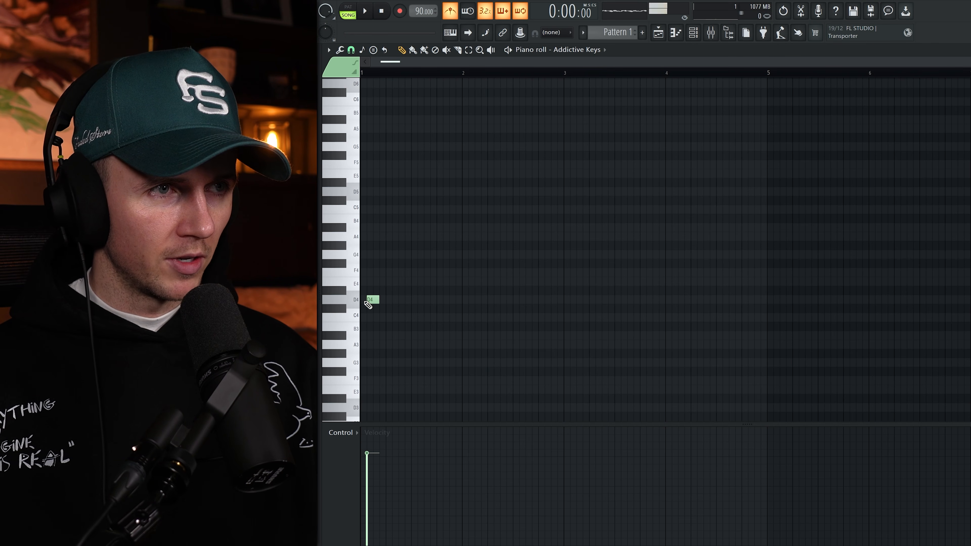
click(370, 282)
click(370, 272)
click(377, 254)
click(377, 237)
click(377, 227)
click(375, 208)
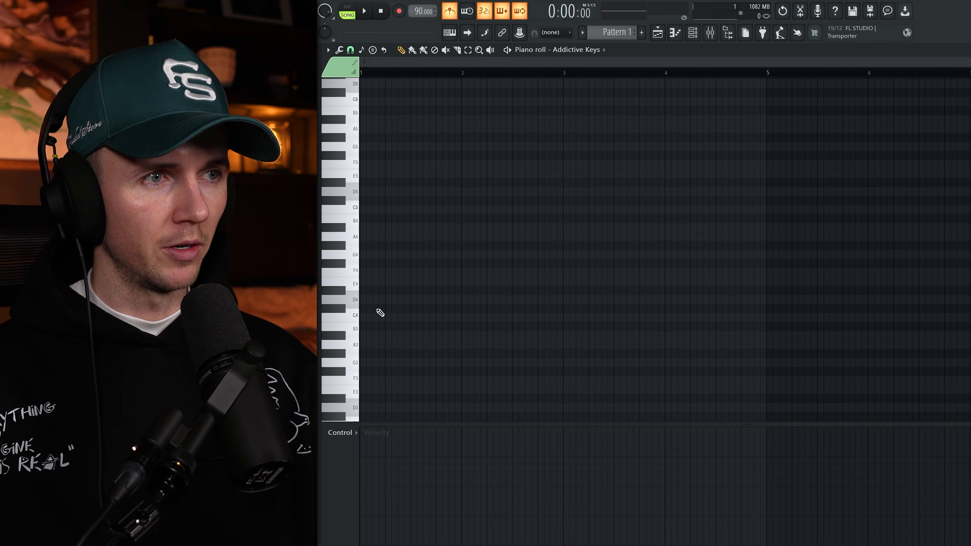
- Draw a one-bar D minor chord in bar 1 with the notes D4, F4 and A4
click(379, 302)
drag(372, 299, 461, 299)
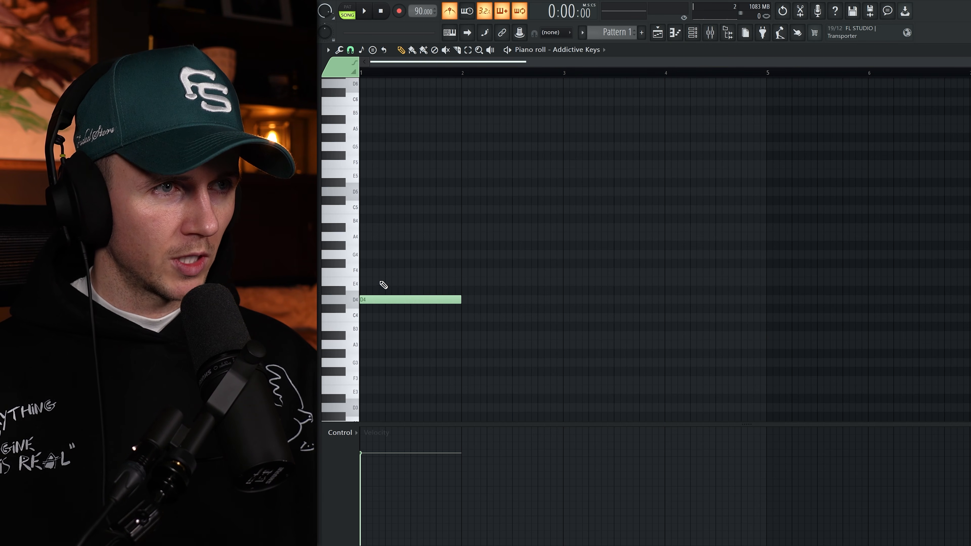
click(383, 273)
click(380, 236)
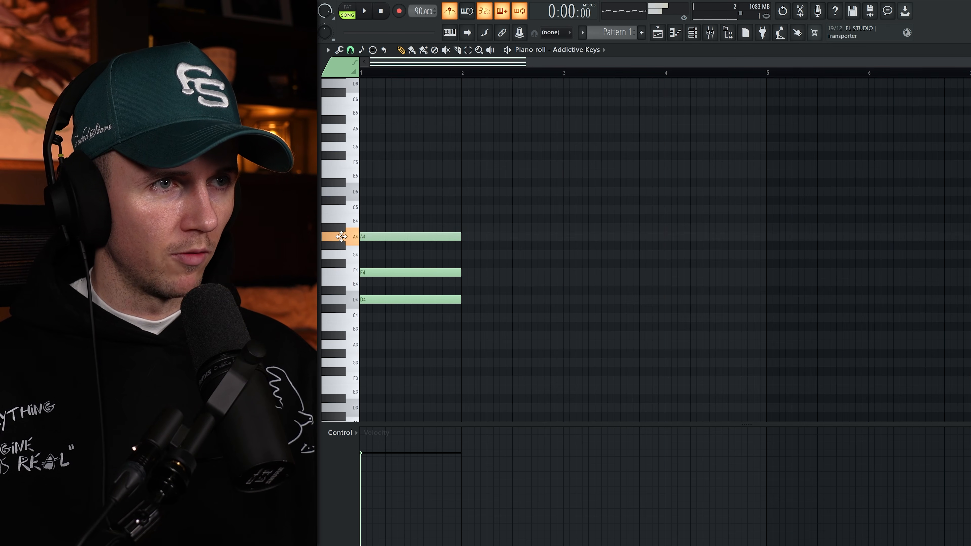
click(463, 283)
click(463, 255)
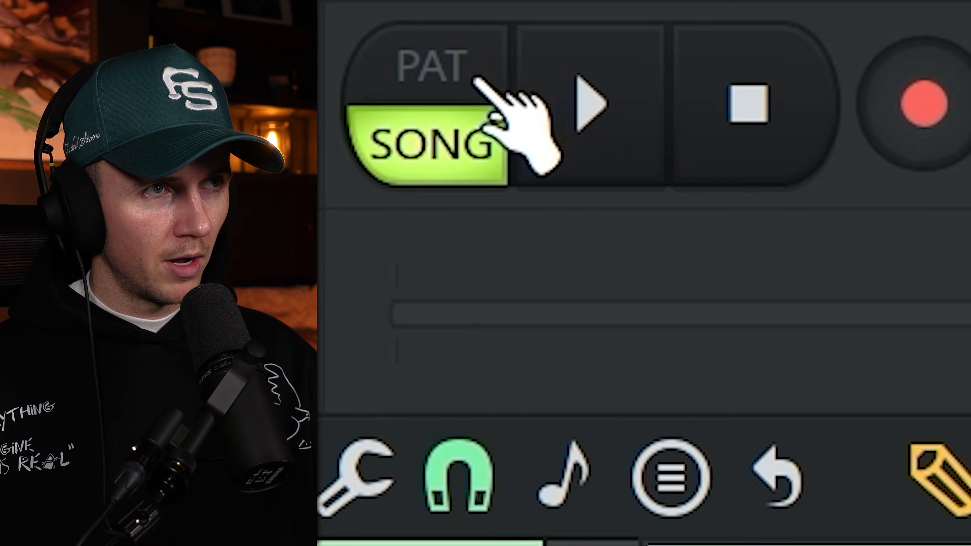
- Switch playback to pattern mode and audition the D minor chord at a tempo of 140 BPM
click(475, 80)
key(space)
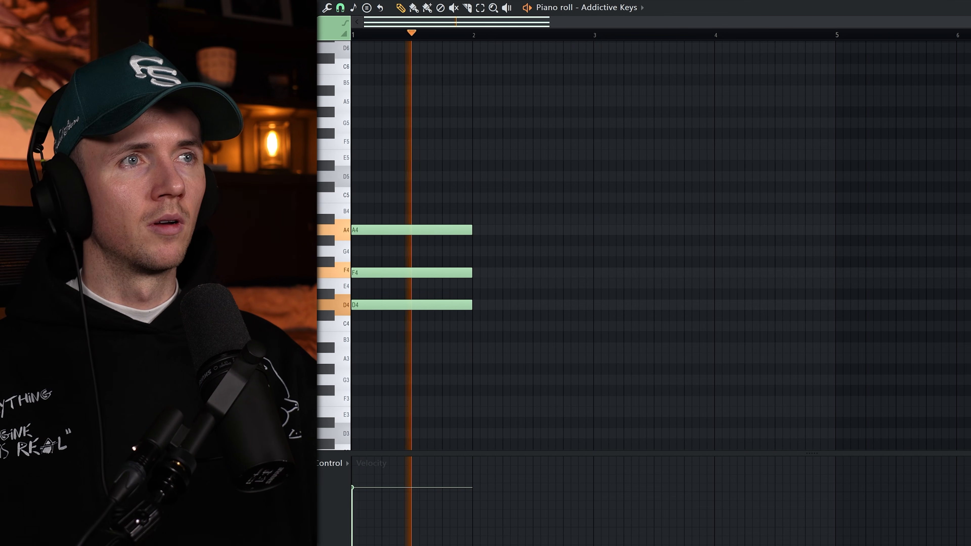
key(space)
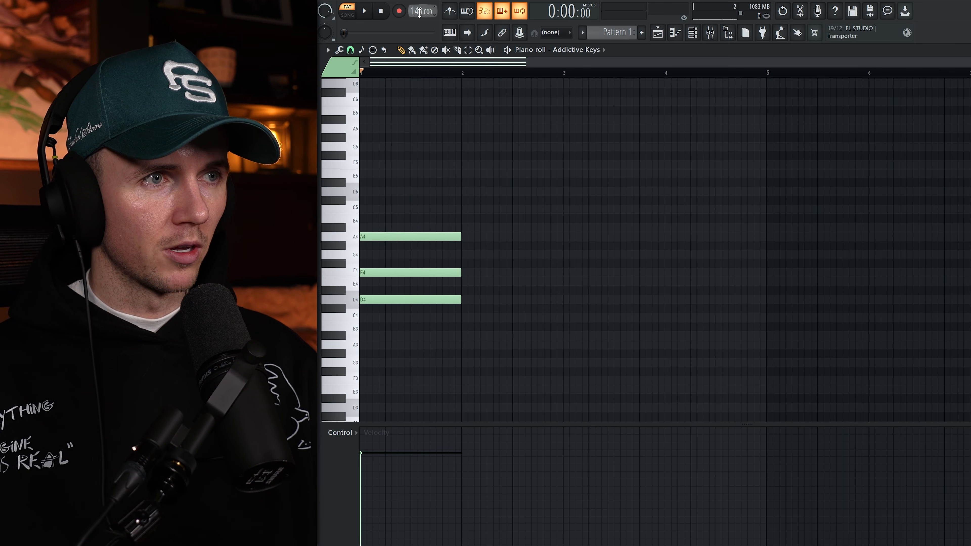
key(space)
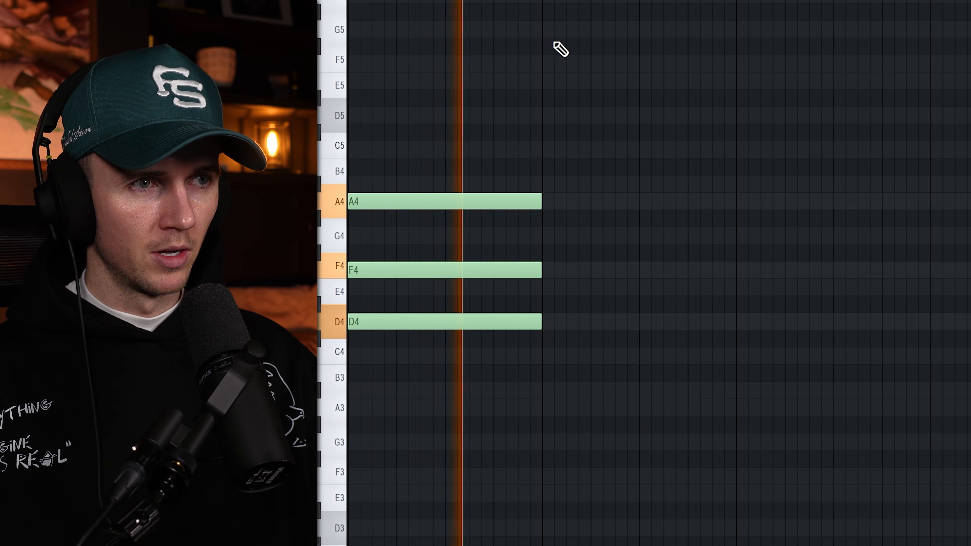
key(space)
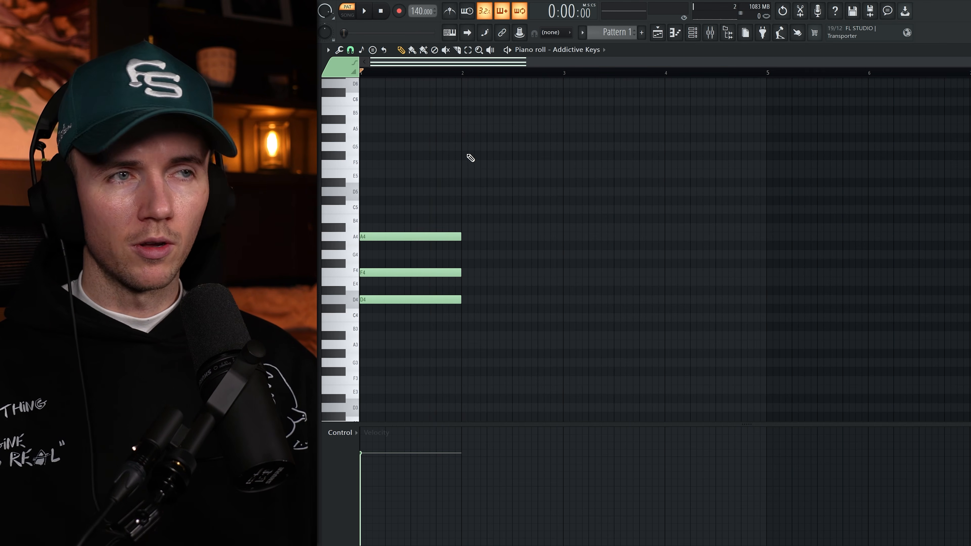
- Count the semitones between D4, F4 and A4 with temporary notes on D#4, E4, F#4, G4 and G#4, and delete them
scroll(403, 291, up, 3)
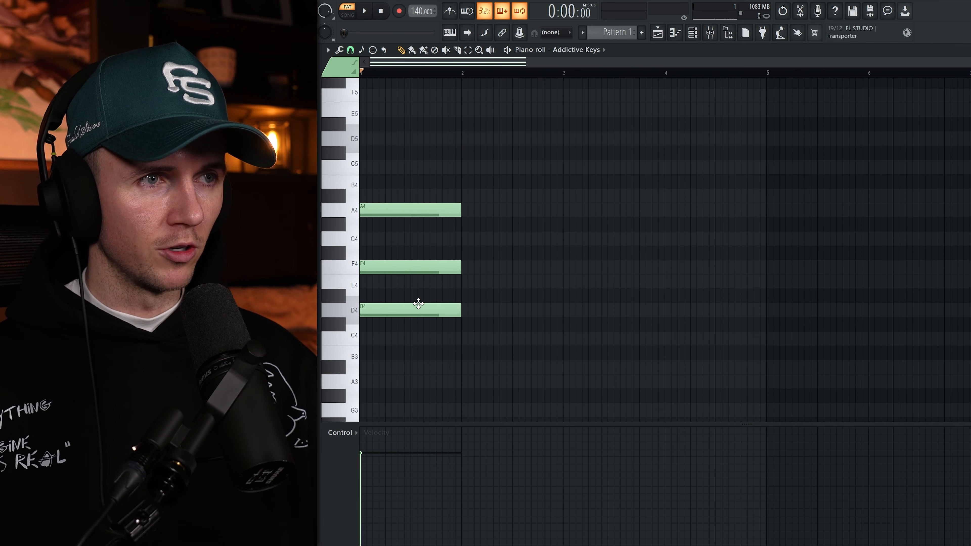
click(421, 296)
click(423, 282)
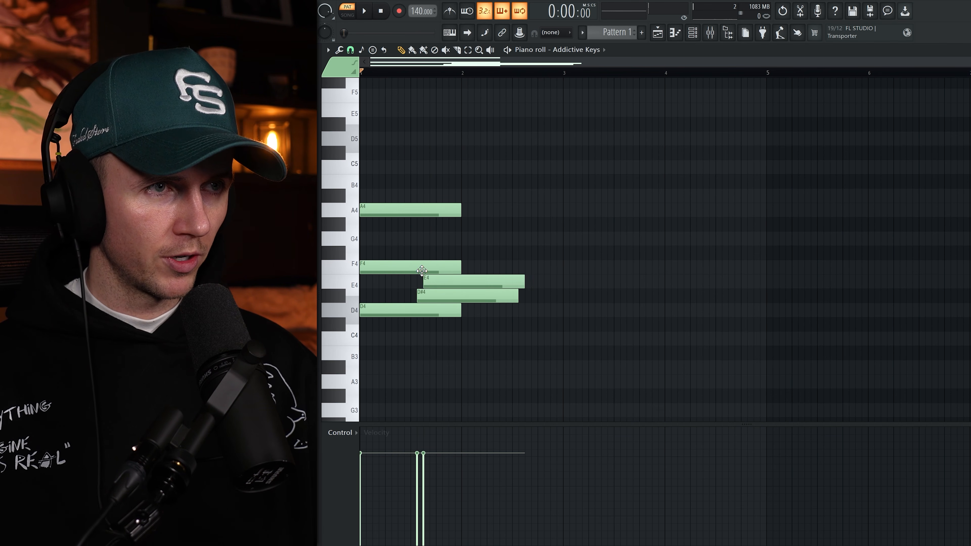
right_click(426, 281)
right_click(426, 296)
drag(432, 258, 432, 223)
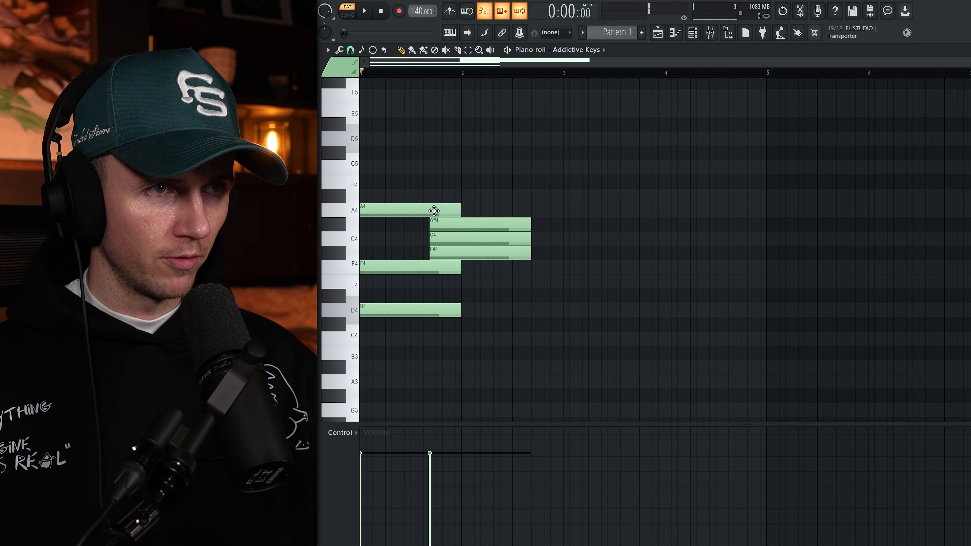
right_click(431, 222)
- Raise the chord's F4 note to F#4, play back the major version, and return the note to F4
click(380, 268)
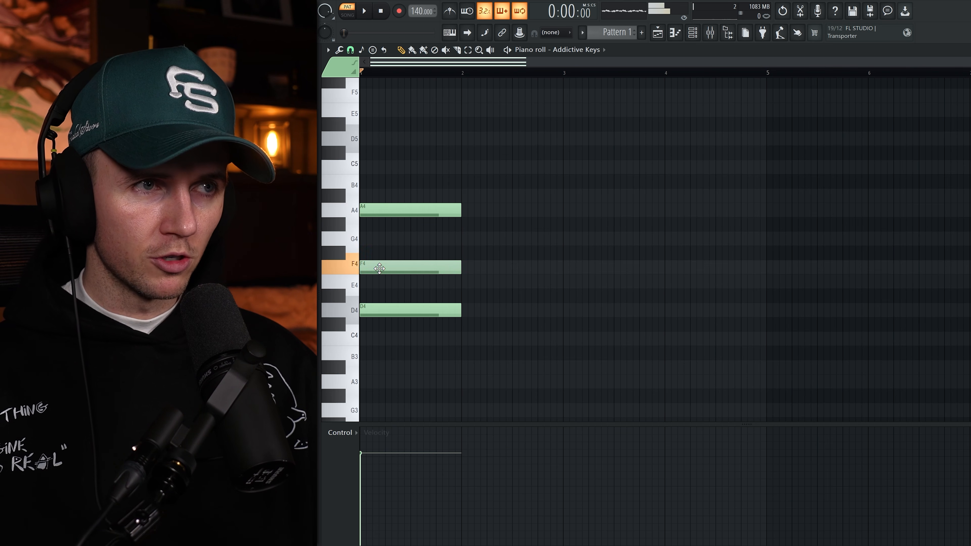
drag(380, 263, 381, 253)
key(space)
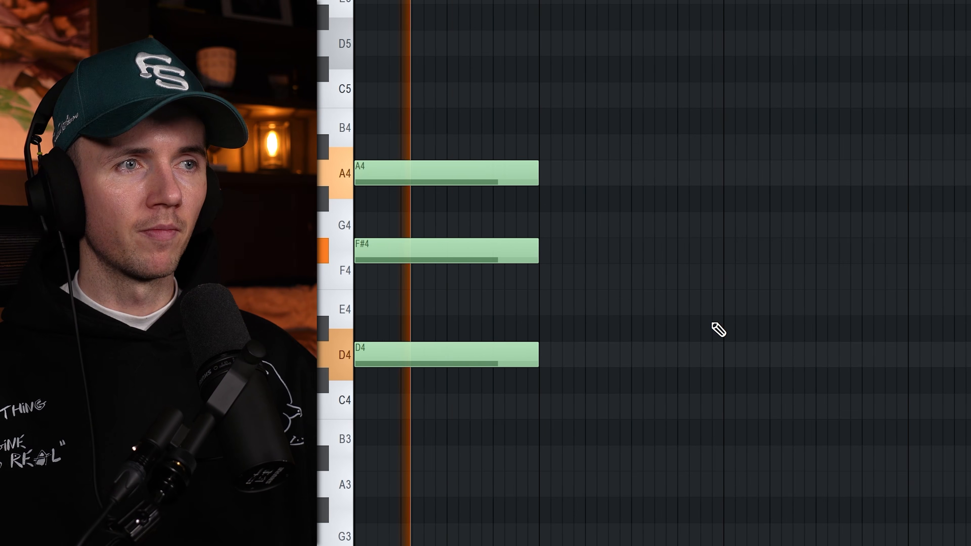
key(space)
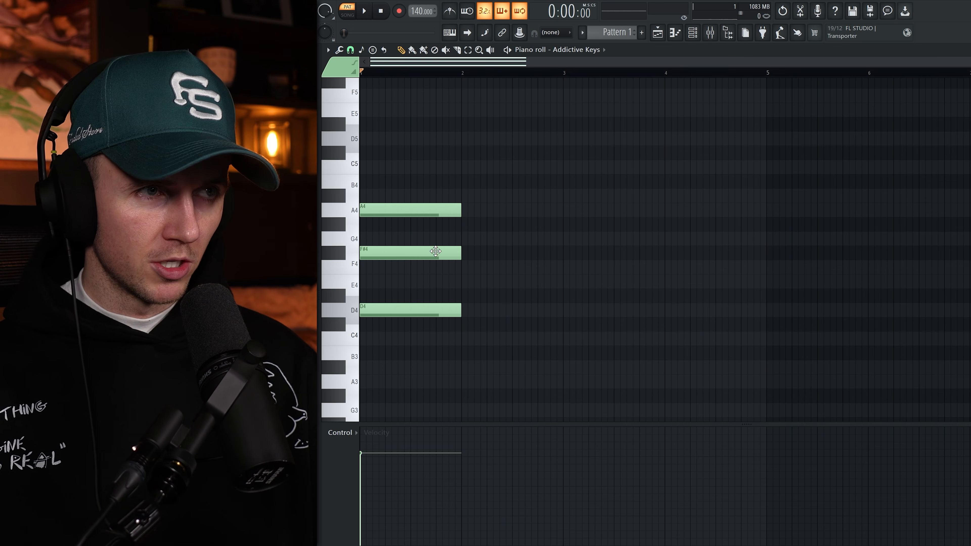
drag(369, 254, 370, 269)
- Extend the bar 1 chord with C5 and E5, playing it back after each added note
scroll(377, 238, down, 1)
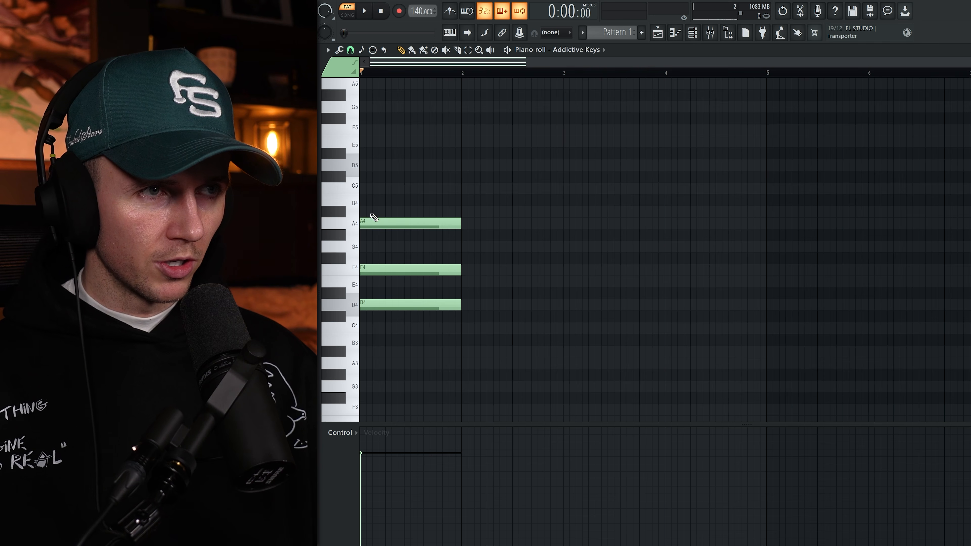
click(372, 190)
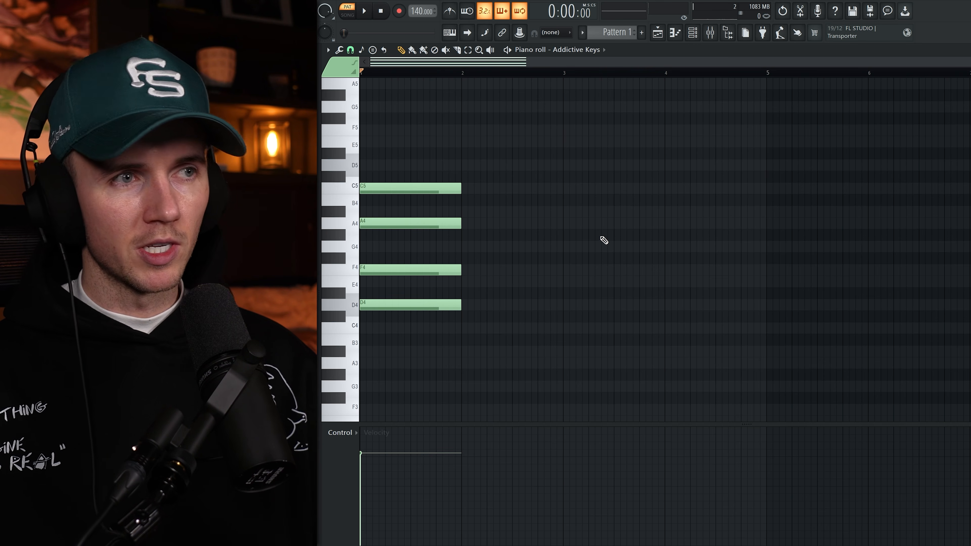
key(space)
key(space)
click(373, 144)
key(space)
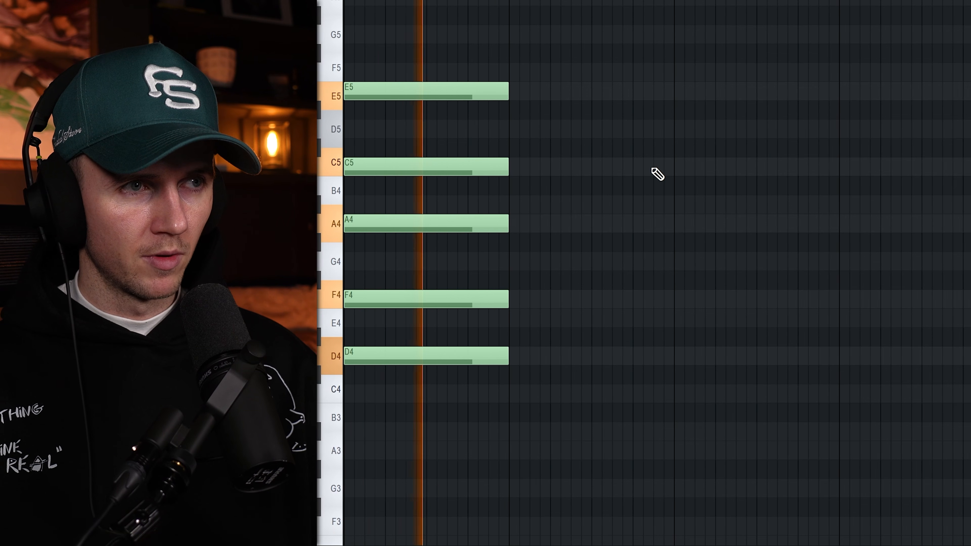
key(space)
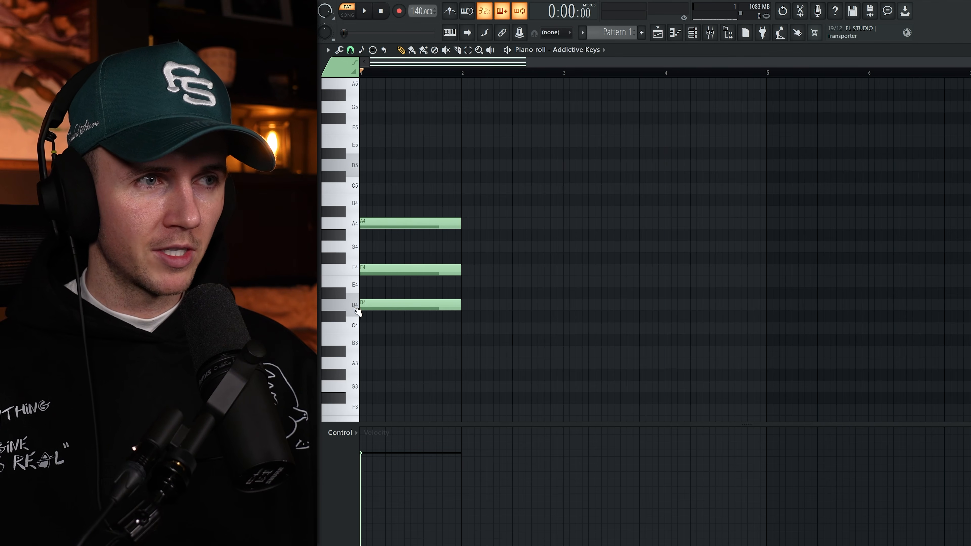
- Add a one-bar chord of A#3, D4 and F4 in bar 2 and play back the progression
click(358, 310)
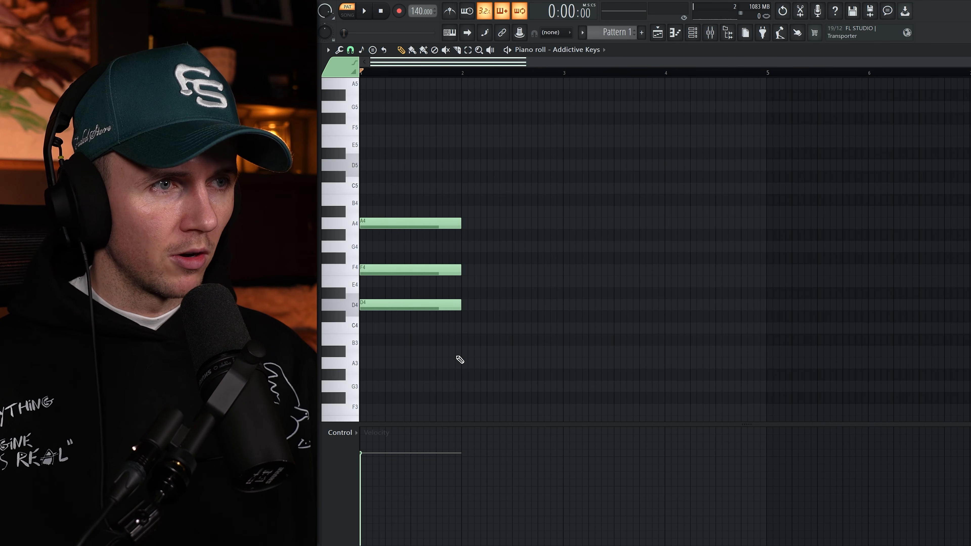
click(463, 351)
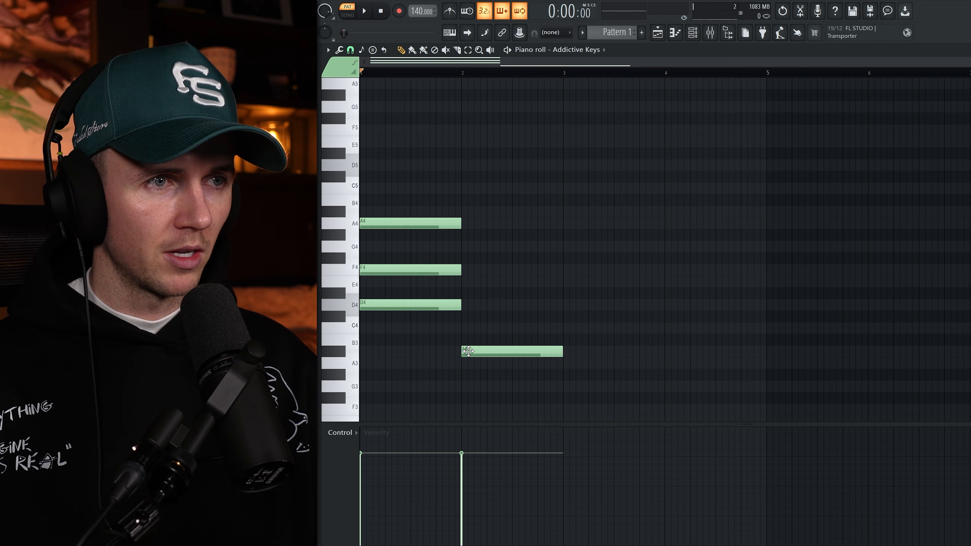
click(464, 306)
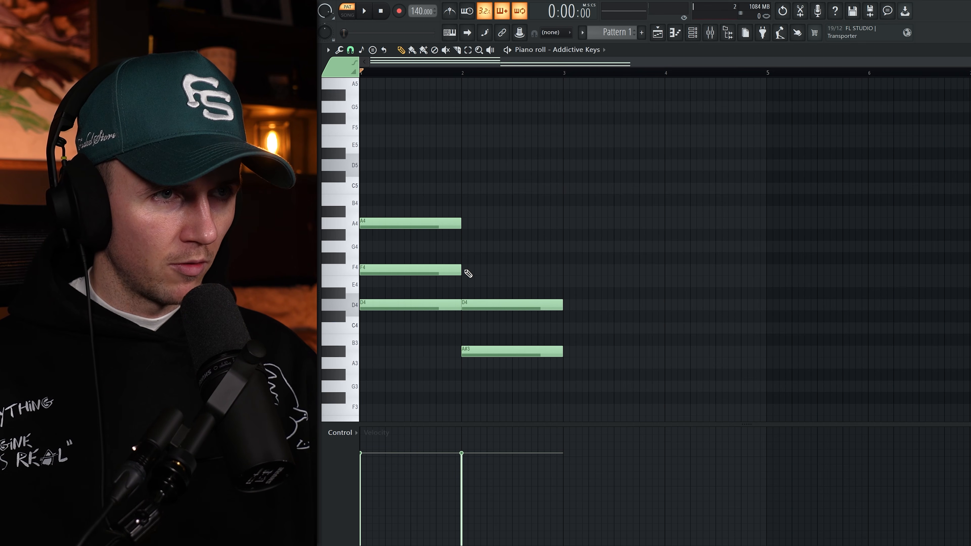
click(465, 271)
key(space)
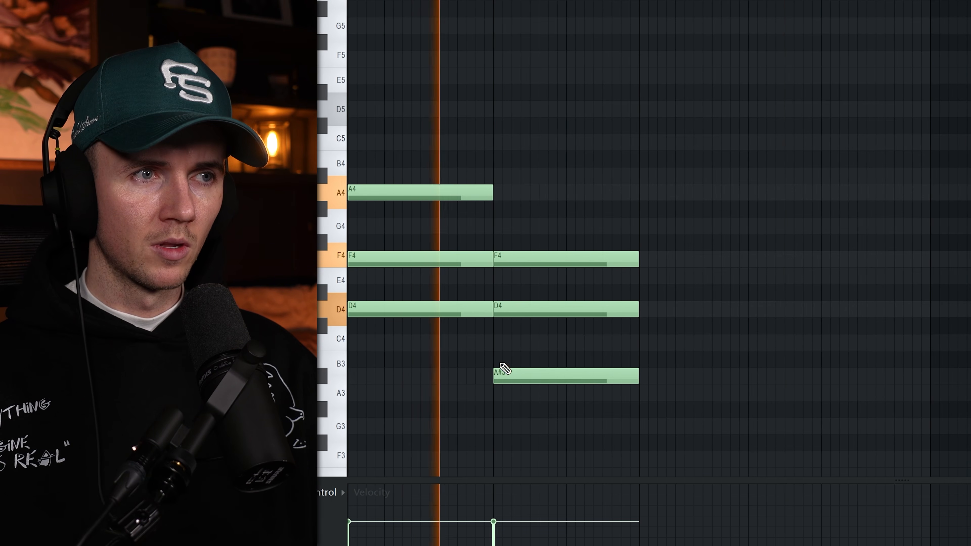
key(space)
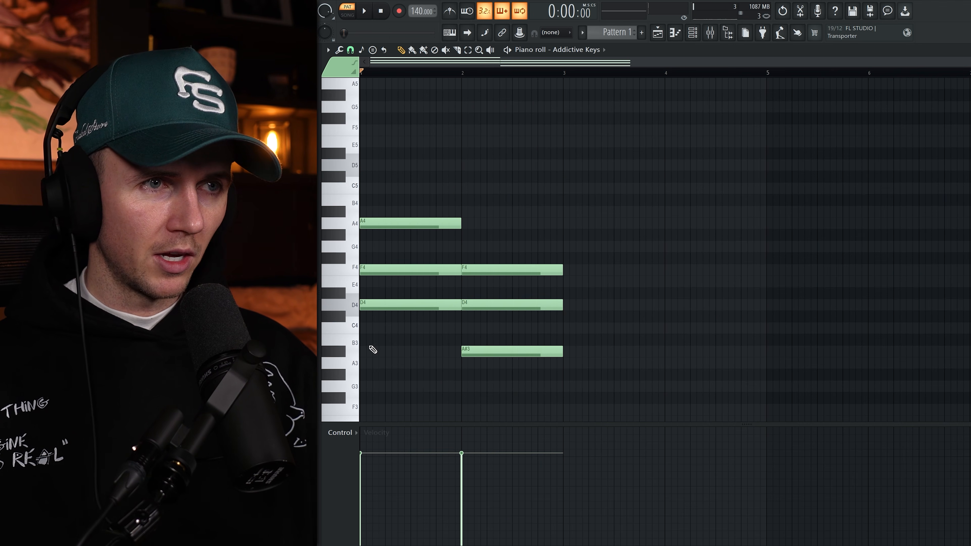
- Add a chord of A3, C4 and E4 at bar 3, extend it to two bars, and play back the progression
click(567, 365)
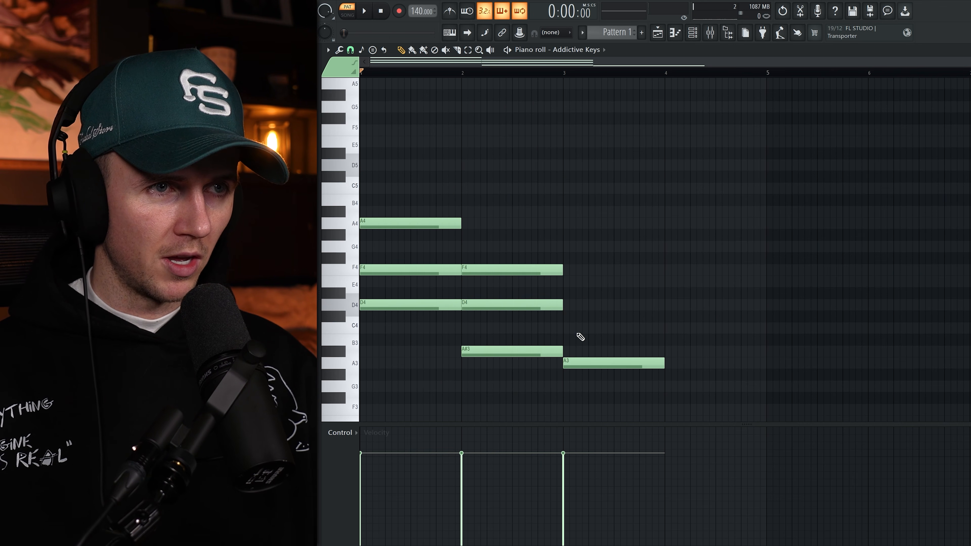
click(567, 330)
click(569, 283)
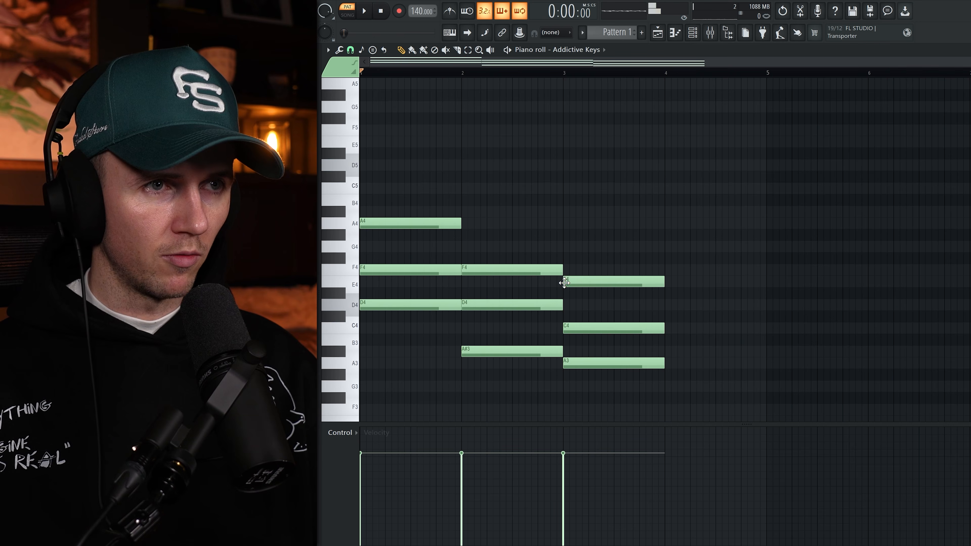
mouse_move(693, 230)
mouse_down()
mouse_move(676, 286)
mouse_move(592, 393)
mouse_up()
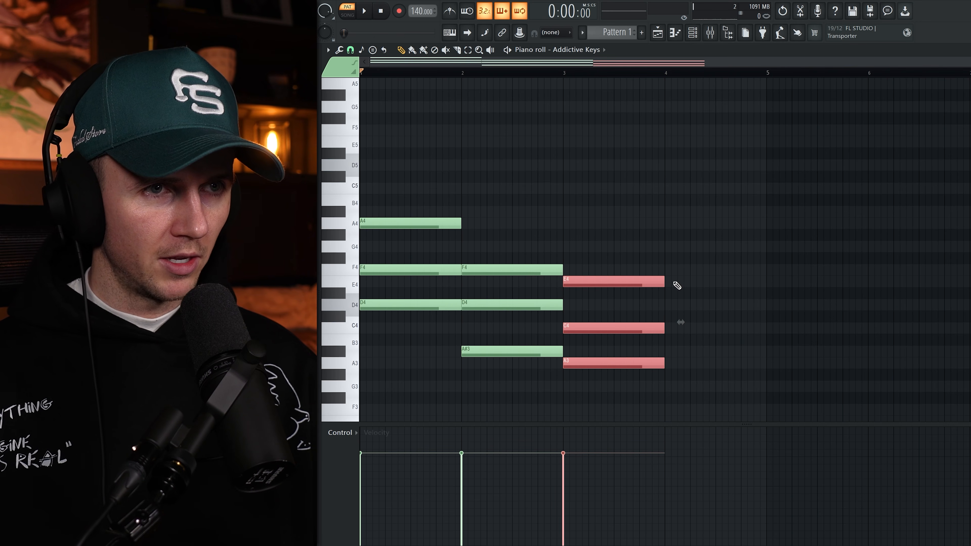
drag(665, 284, 766, 282)
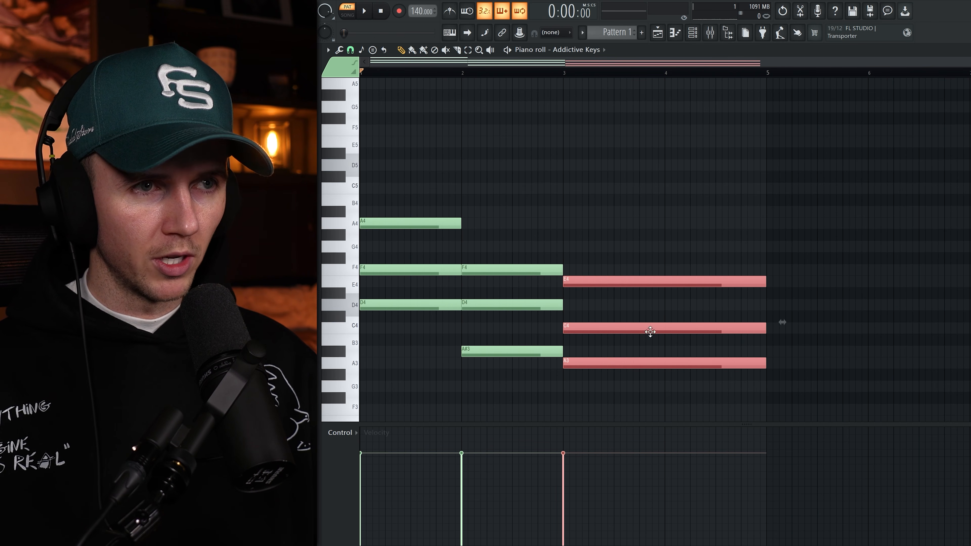
click(628, 202)
key(space)
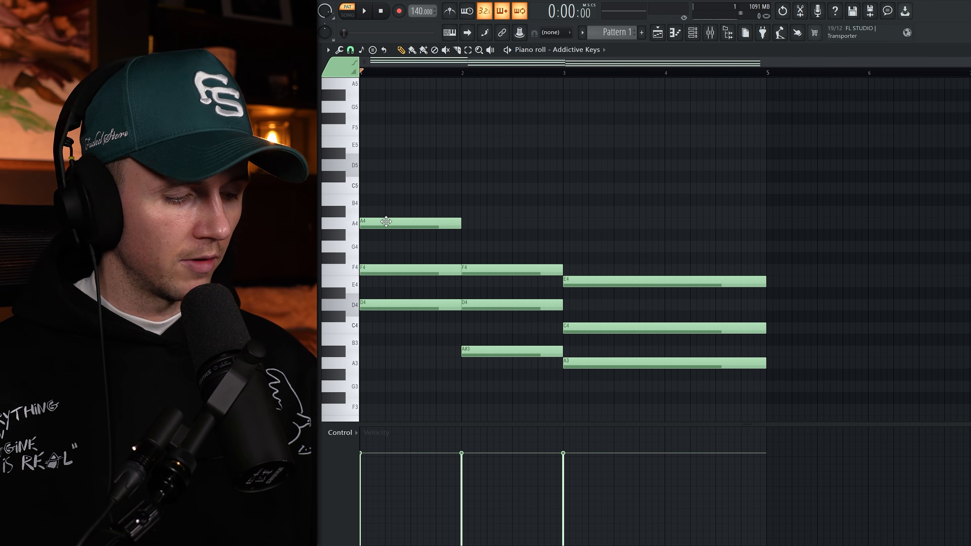
- Try lowering the bar 1 A4 note one octave to A3 and play back the progression
drag(470, 184, 378, 251)
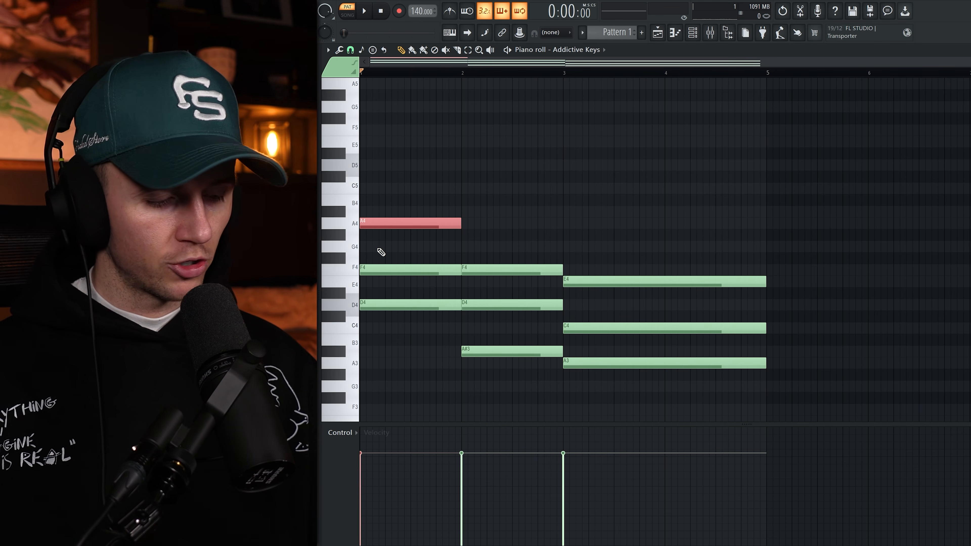
key(ctrl+Down)
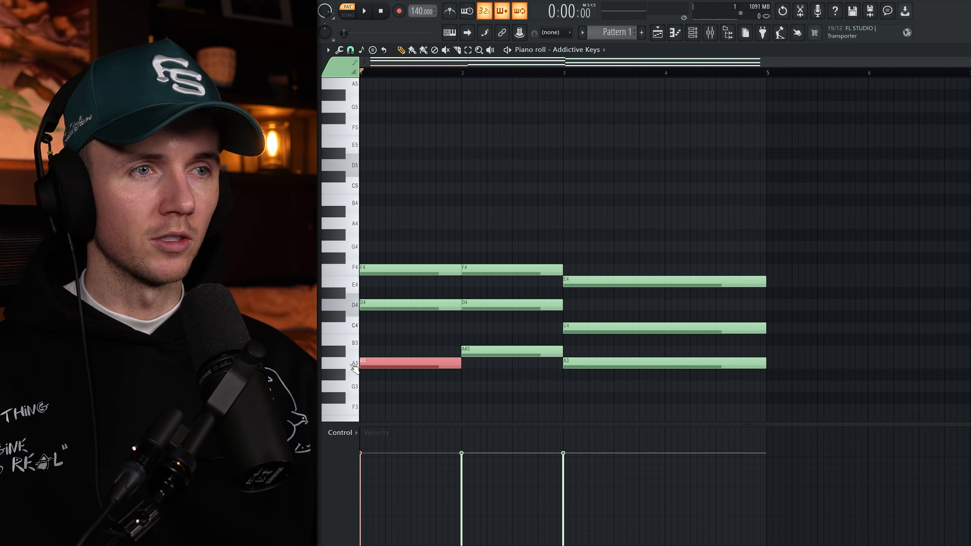
key(space)
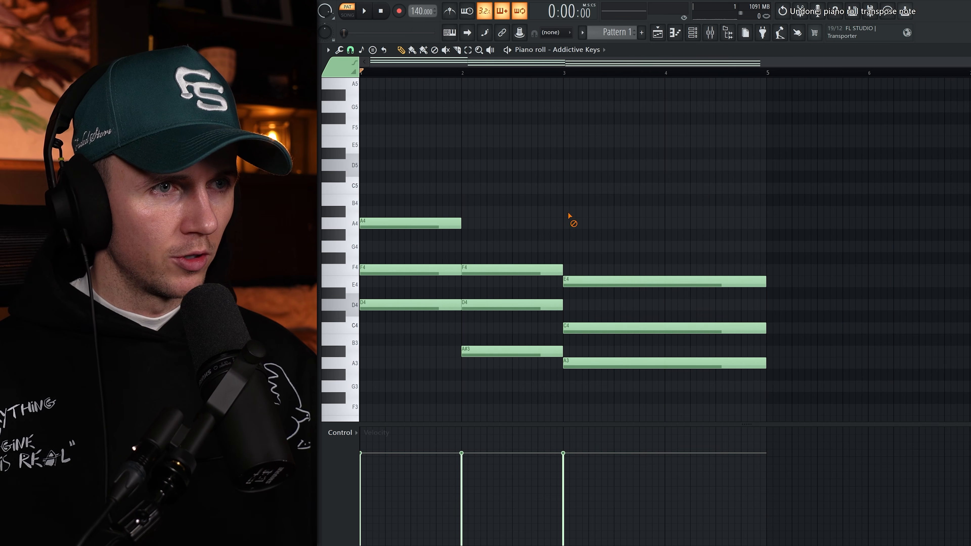
- Raise the A#3 note in bar 2 and the A3 note at bar 3 one octave, and play back the progression
click(496, 354)
key(ctrl+Up)
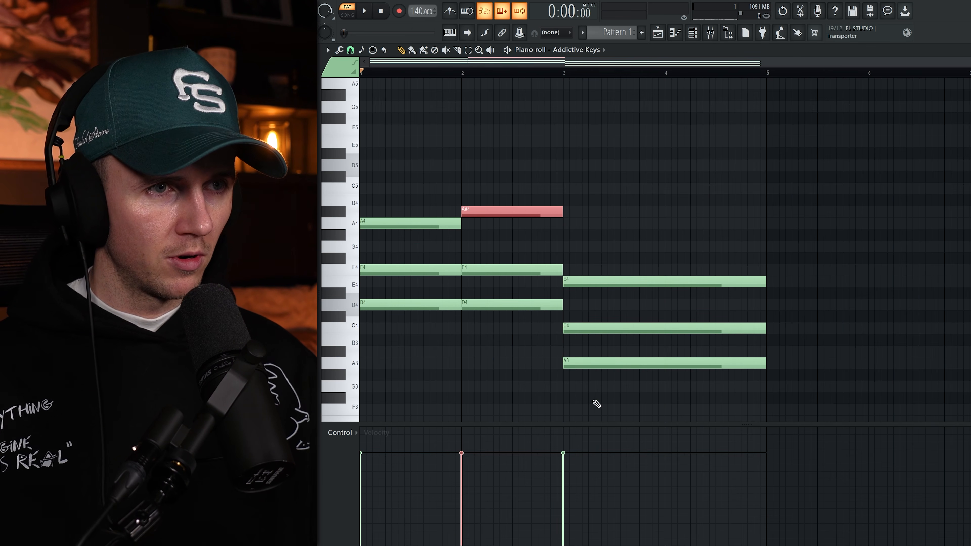
click(635, 362)
key(ctrl+Up)
key(ctrl+d)
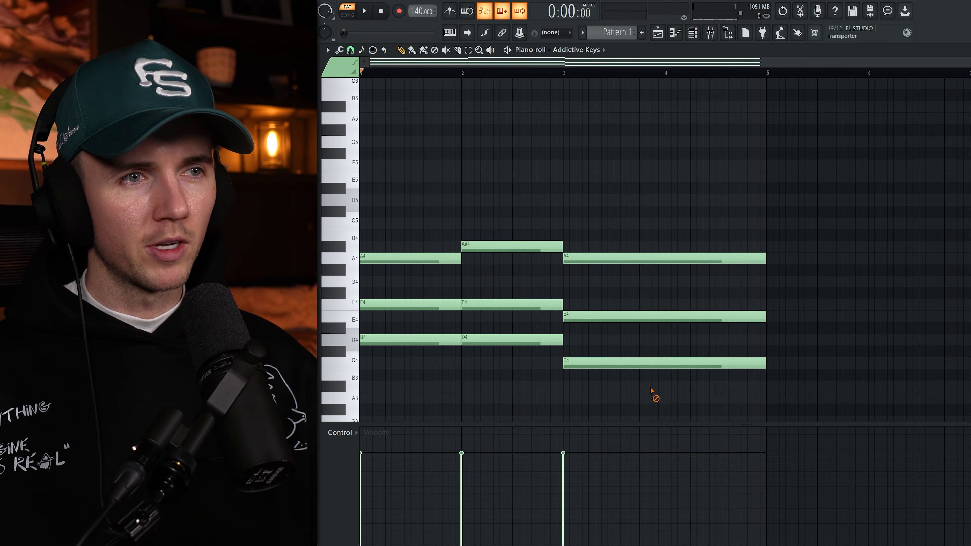
key(space)
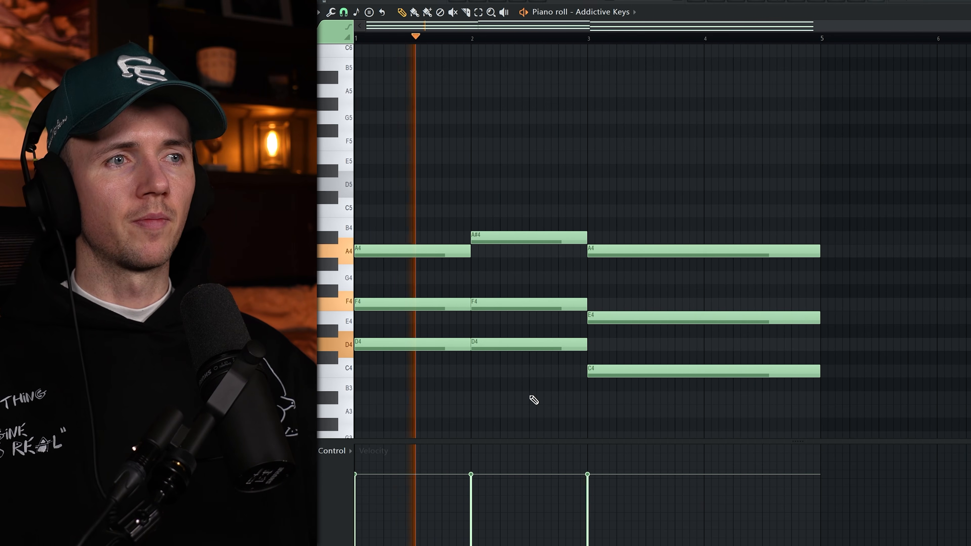
scroll(530, 397, down, 2)
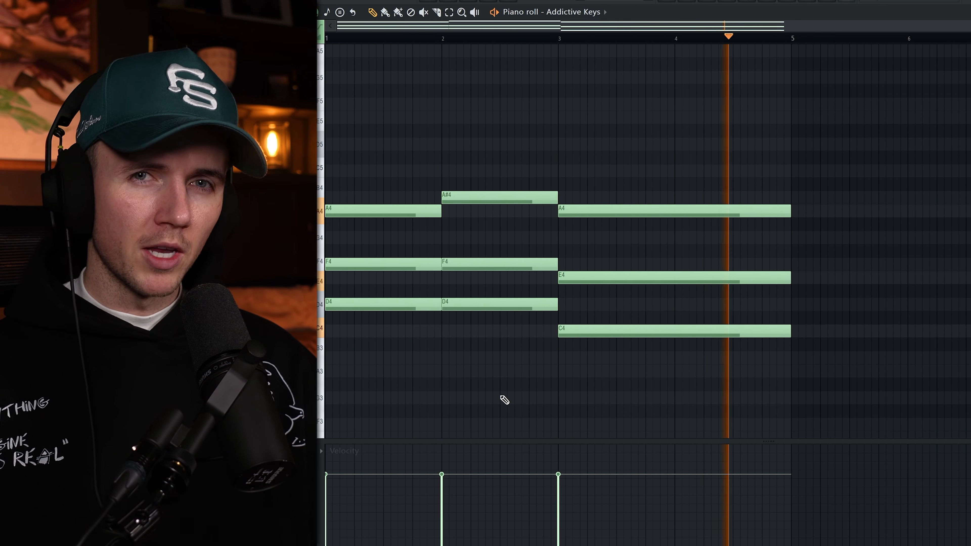
key(space)
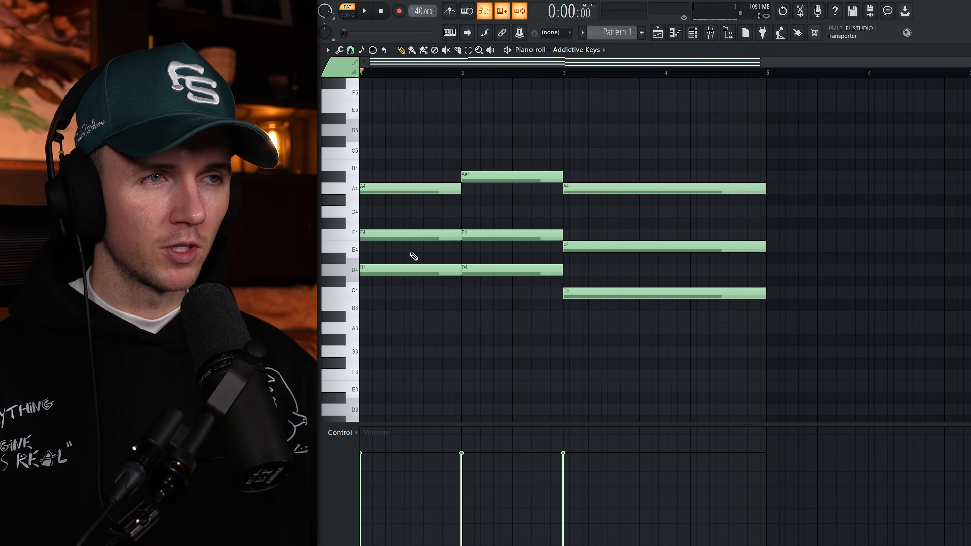
- Copy the root notes D4, A#4 and A4 down as bass notes D3, A#2 and A2, and play back the progression
click(417, 274)
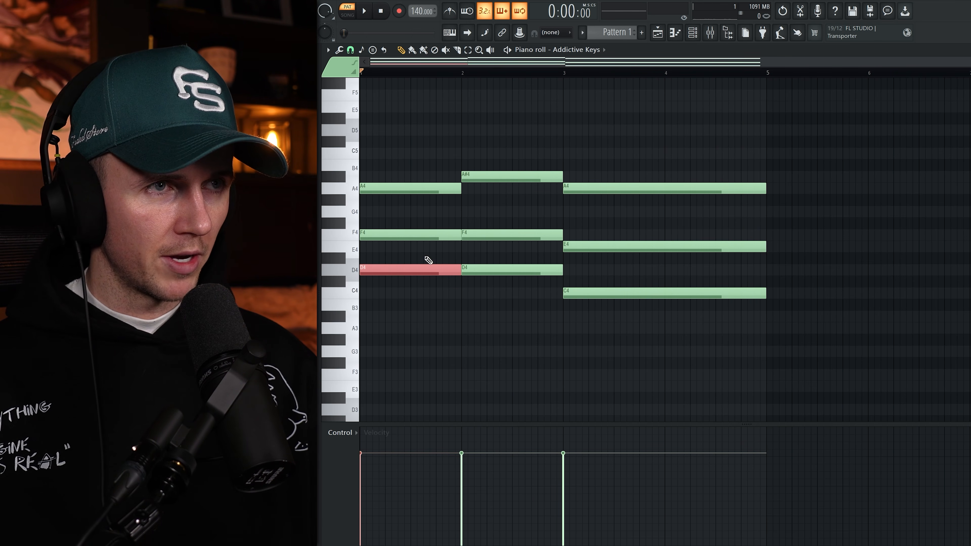
ctrl+click(508, 176)
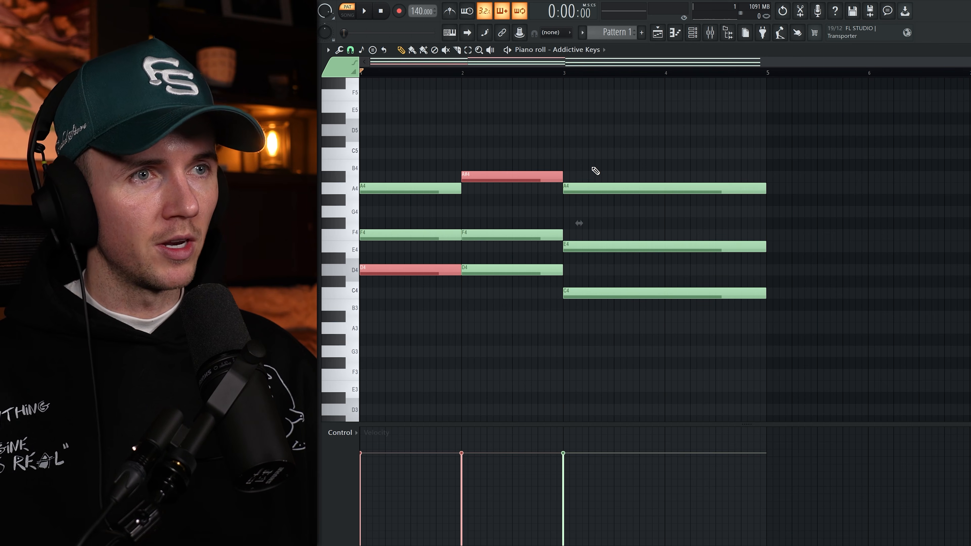
ctrl+click(595, 188)
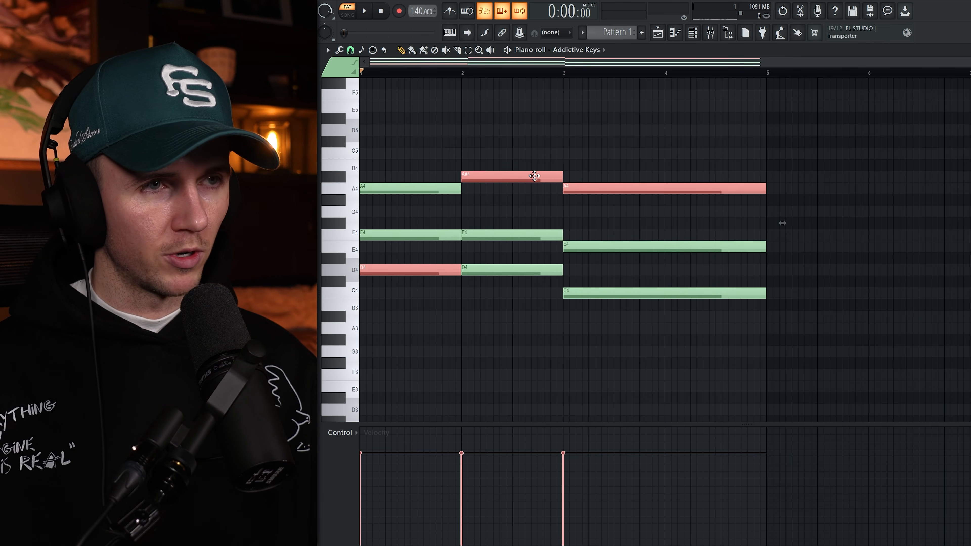
key(ctrl+Down)
scroll(567, 242, down, 1)
drag(590, 323, 530, 282)
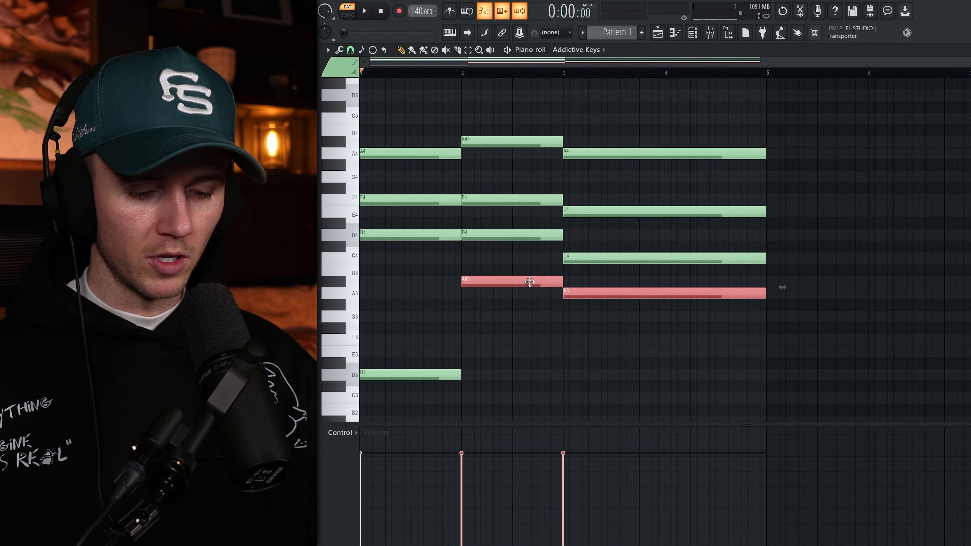
key(ctrl+Down)
scroll(531, 285, down, 1)
key(ctrl+d)
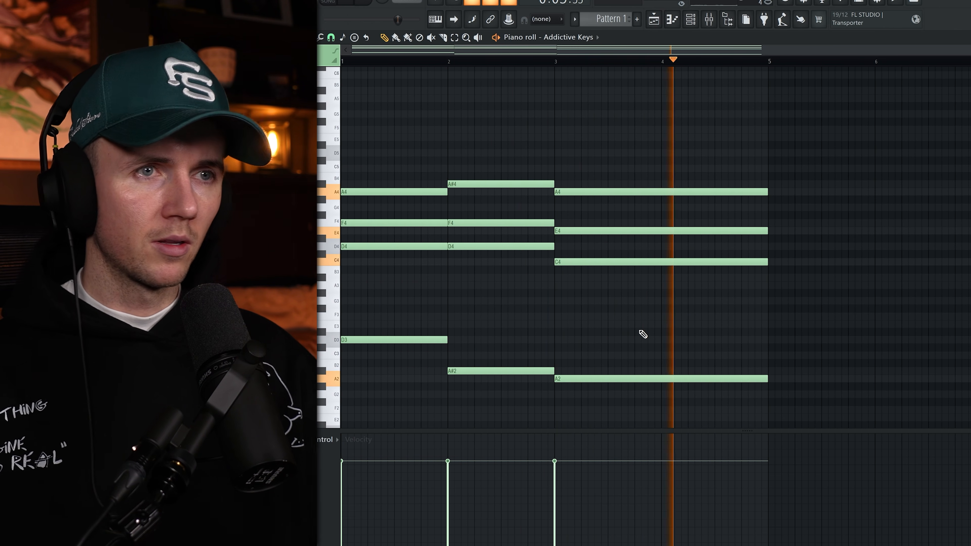
key(space)
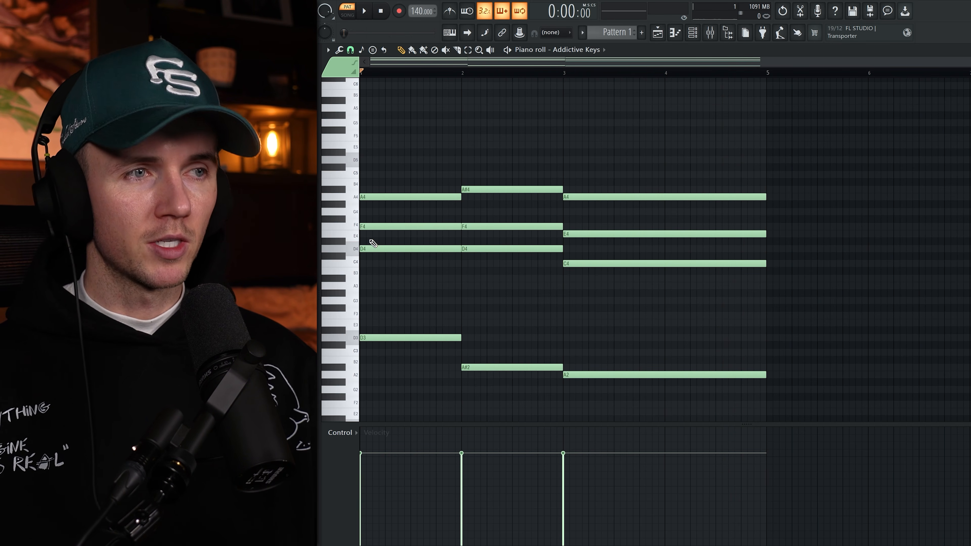
drag(405, 320, 719, 420)
ctrl+click(715, 413)
drag(677, 171, 364, 289)
- Add half-bar melody notes above the chords: F5 and E5 in bar 1, A#5 and A5 in bar 2
scroll(582, 184, up, 2)
right_click(581, 184)
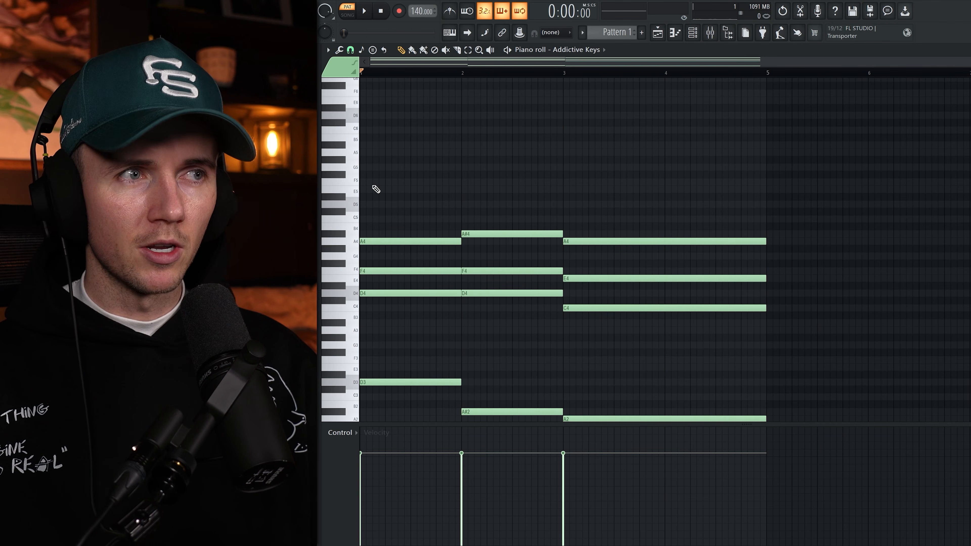
click(372, 190)
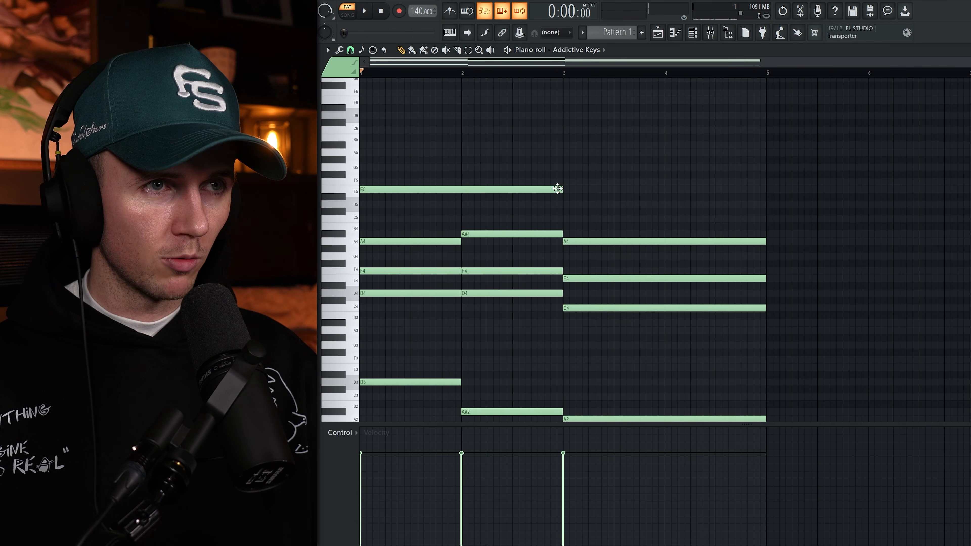
drag(562, 191, 382, 188)
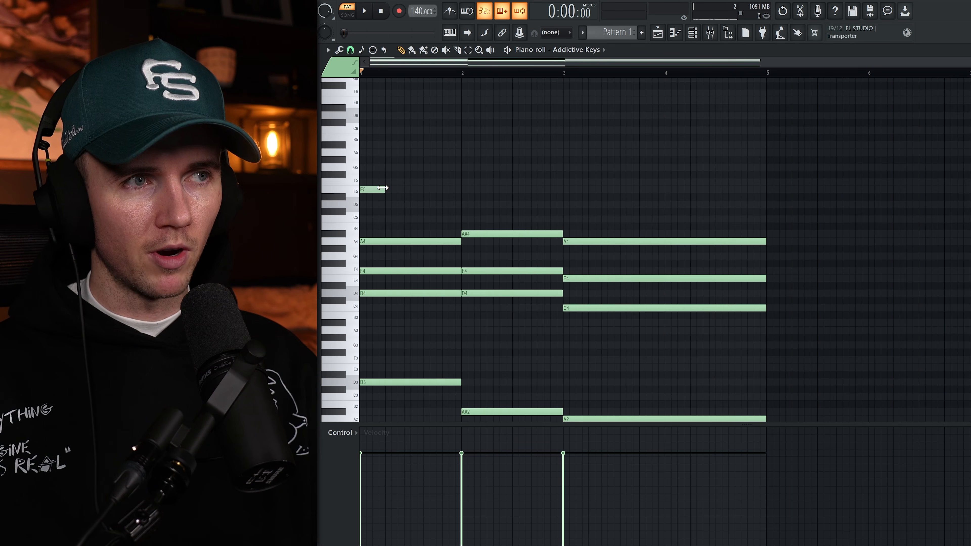
click(371, 183)
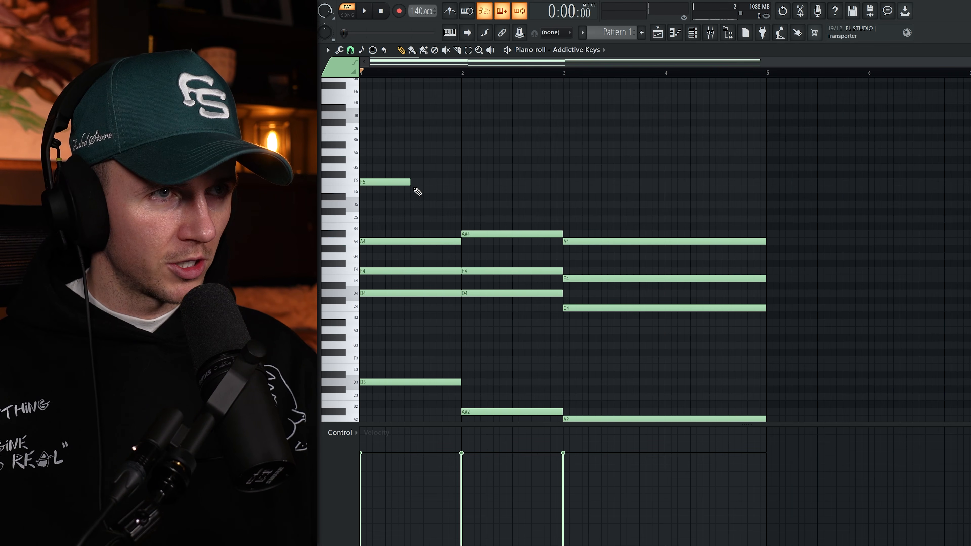
click(415, 189)
click(461, 144)
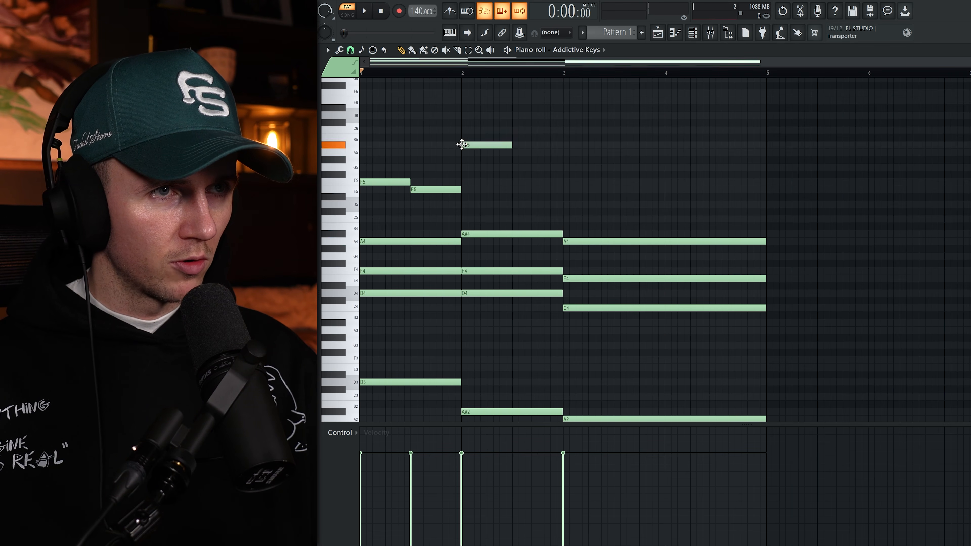
click(515, 152)
- Add a one-and-a-half-bar G5 at bar 3 and quarter-bar E5 and A5 notes ending bar 4, and play back the melody
click(565, 167)
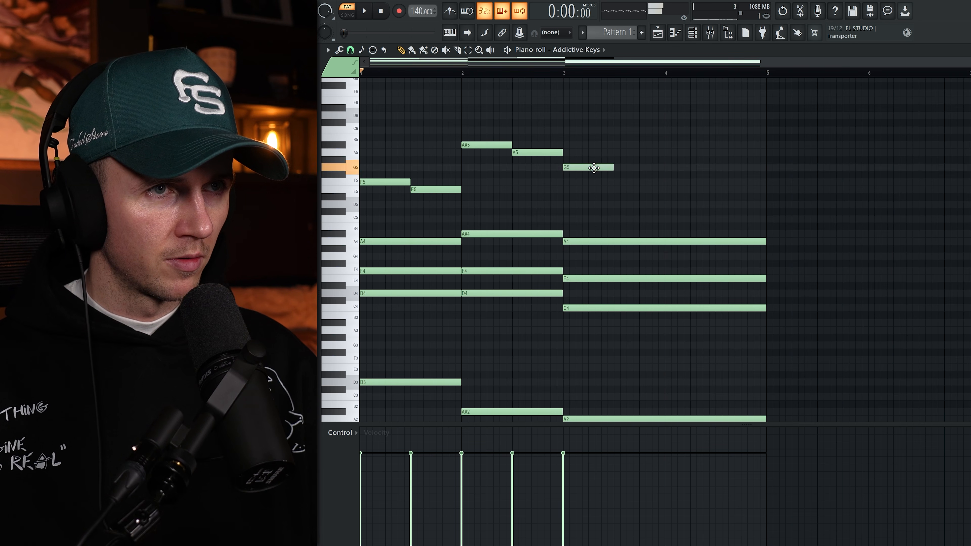
drag(618, 169, 709, 170)
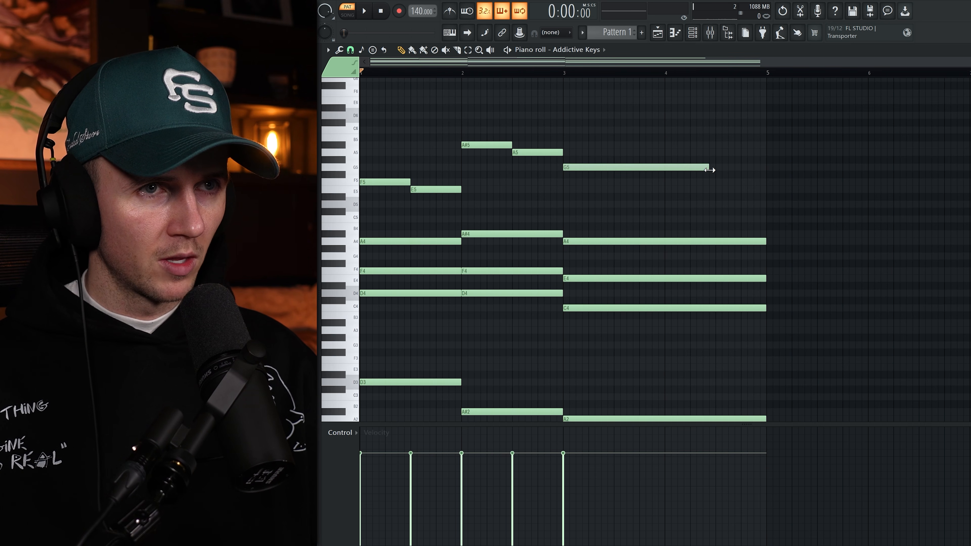
click(715, 189)
drag(867, 190, 741, 191)
click(741, 152)
key(space)
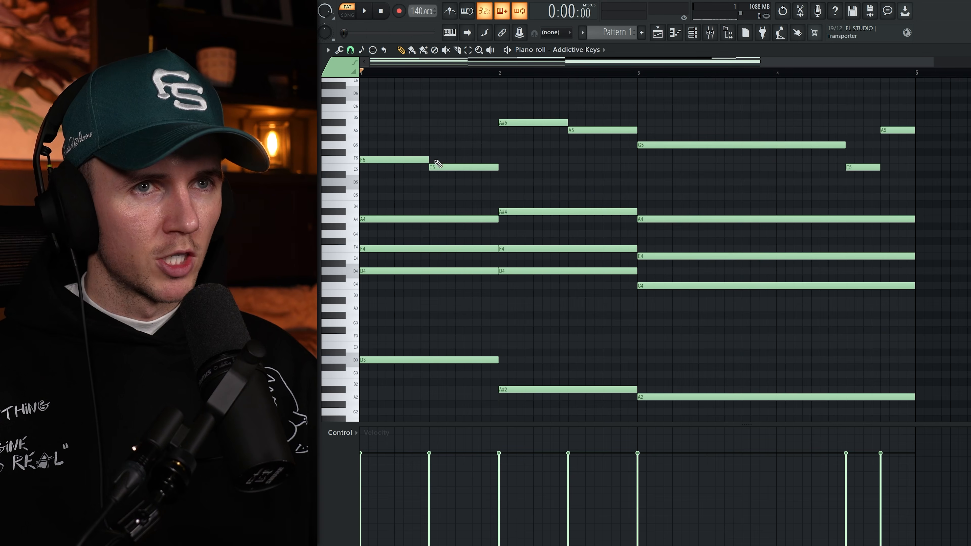
- Try moving the bar 1 F5 melody note one beat later
drag(904, 90, 390, 203)
ctrl+click(523, 177)
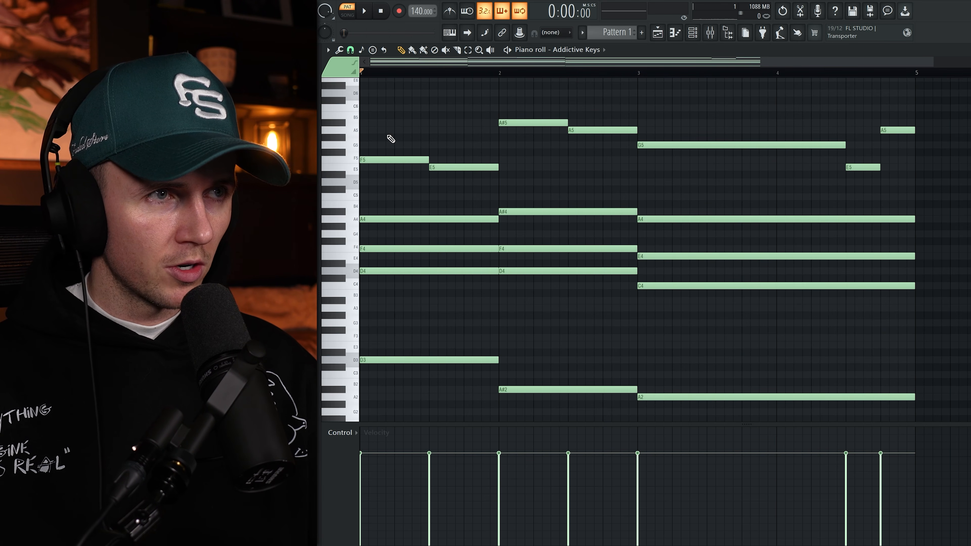
click(391, 248)
click(538, 122)
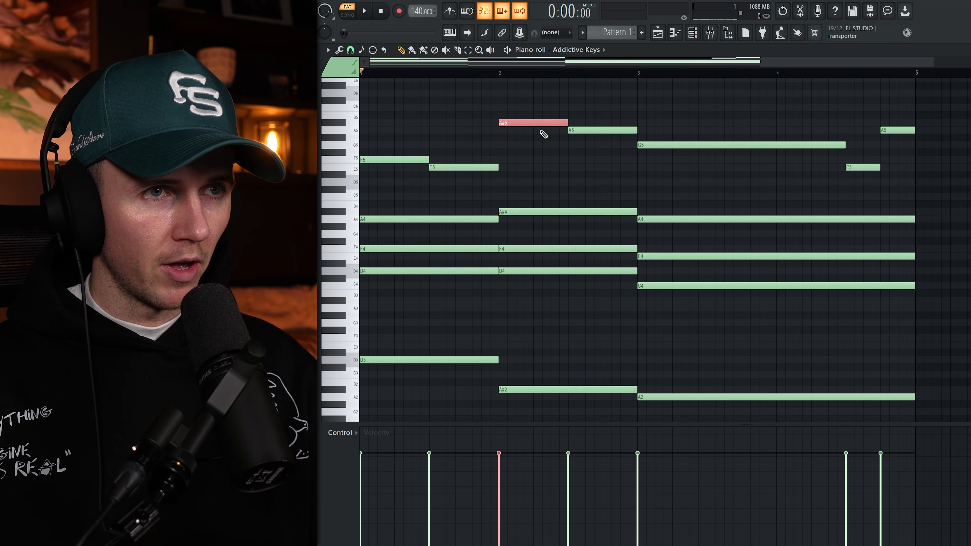
click(676, 285)
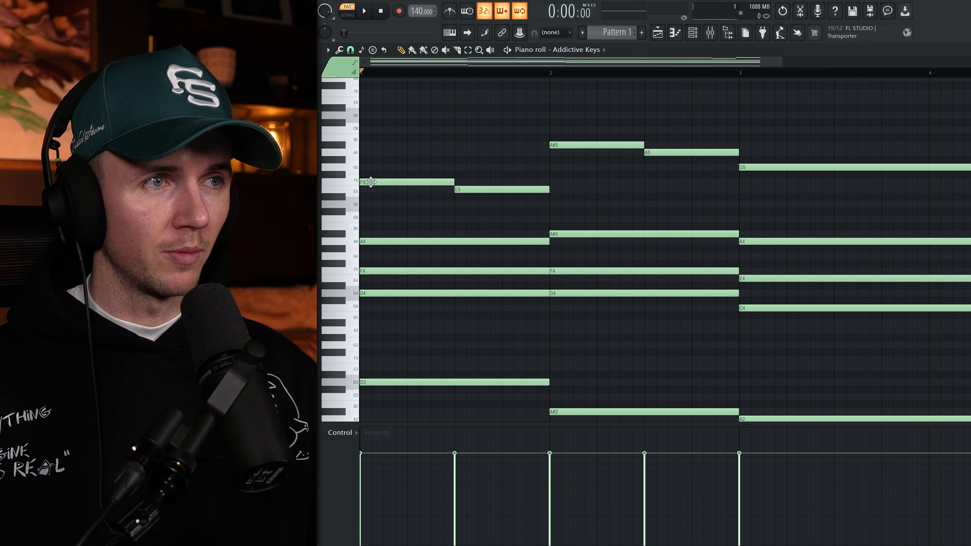
drag(378, 180, 425, 179)
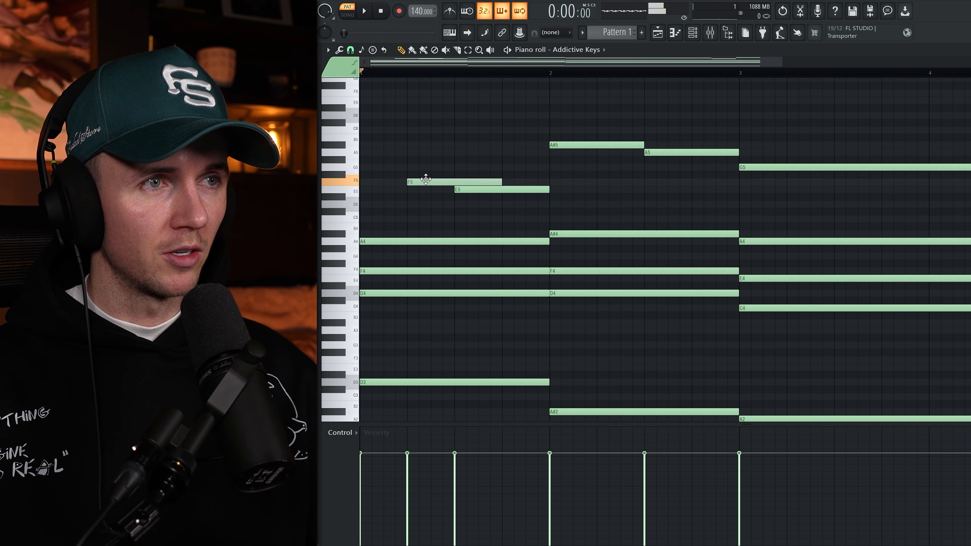
- Duplicate all upper chord notes one octave higher, leaving out the bass notes
scroll(457, 182, down, 2)
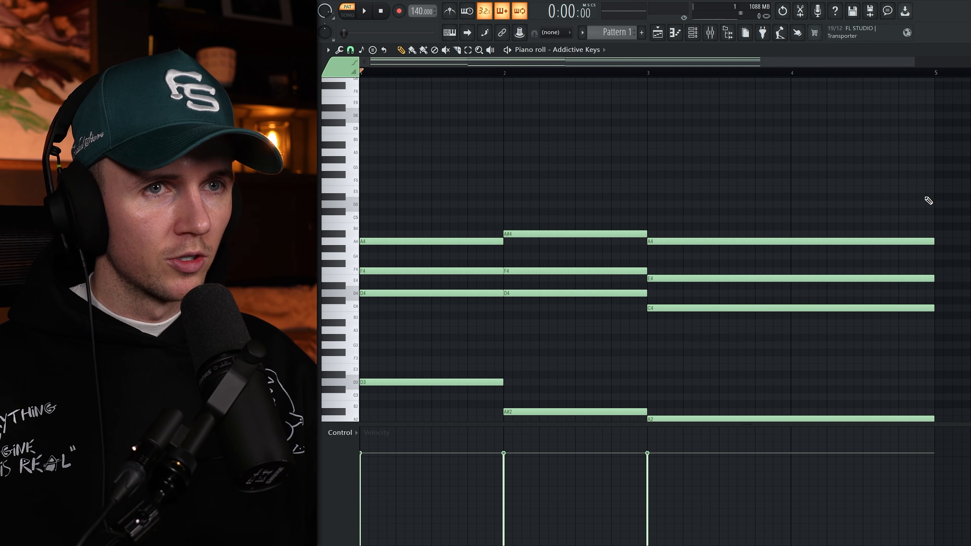
drag(928, 201, 383, 312)
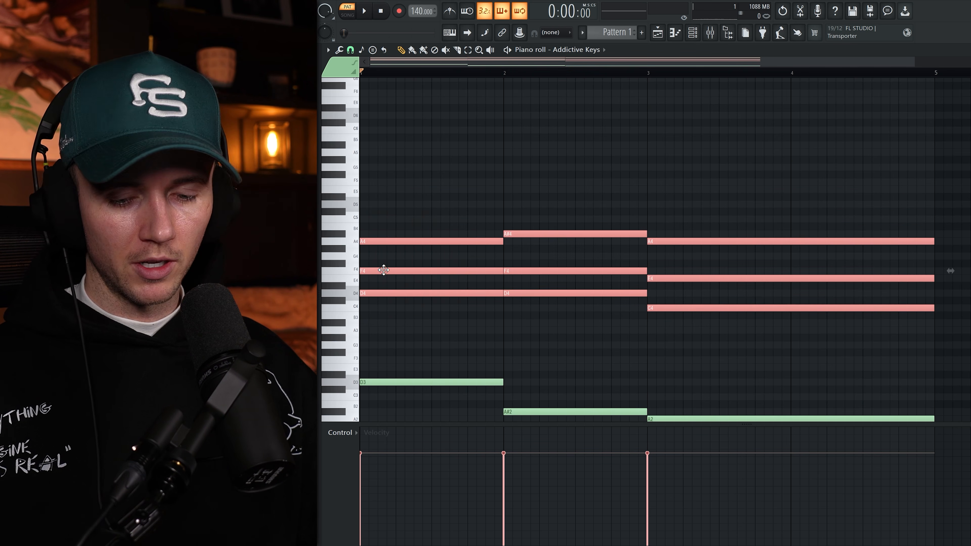
key(ctrl+Up)
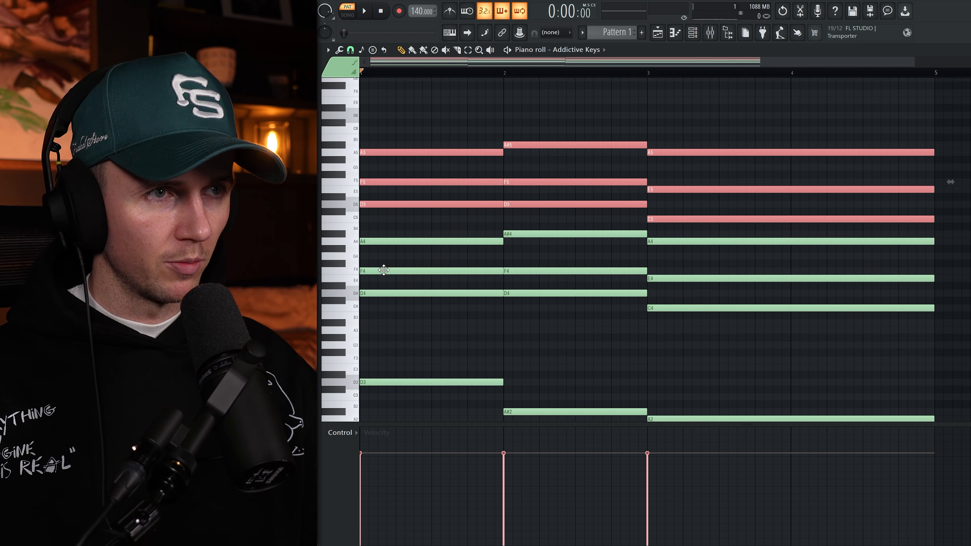
- Arpeggiate the octave-up chord copies with the Normal pattern, range 2 and a higher time multiplier, and play back the result
key(alt+a)
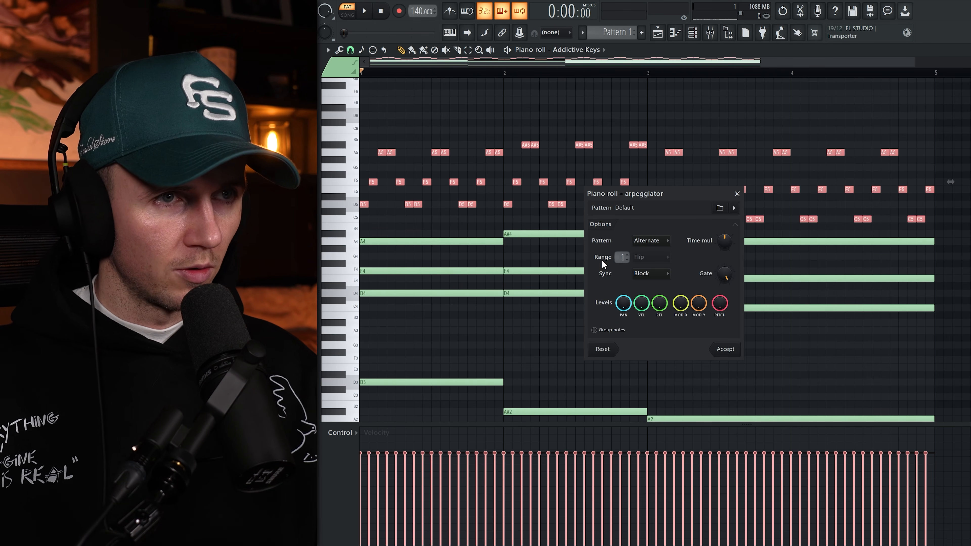
drag(622, 258, 622, 250)
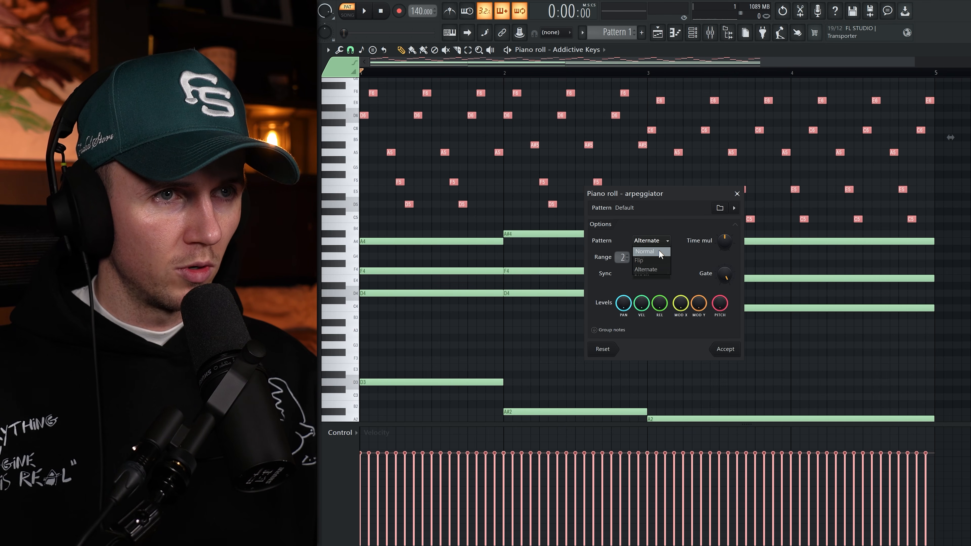
click(658, 250)
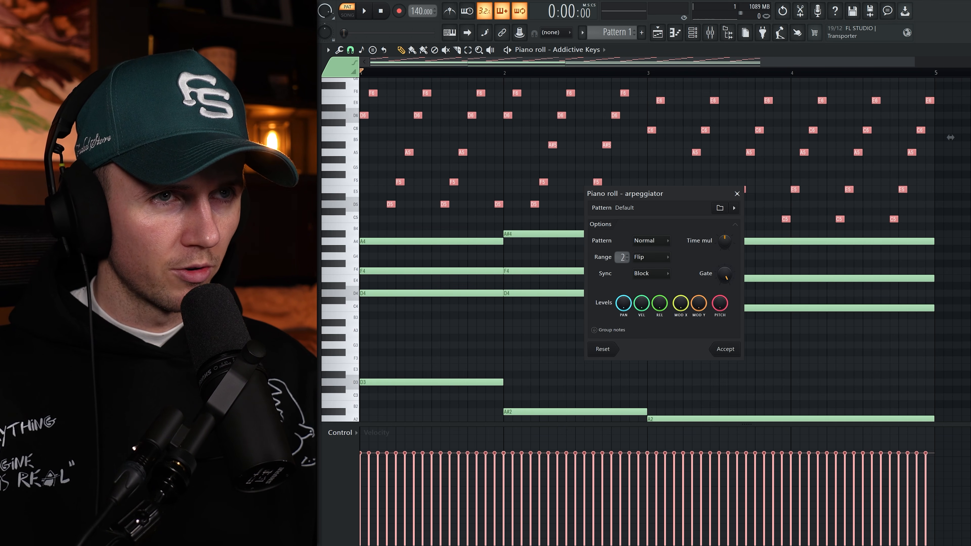
drag(725, 242, 725, 232)
key(space)
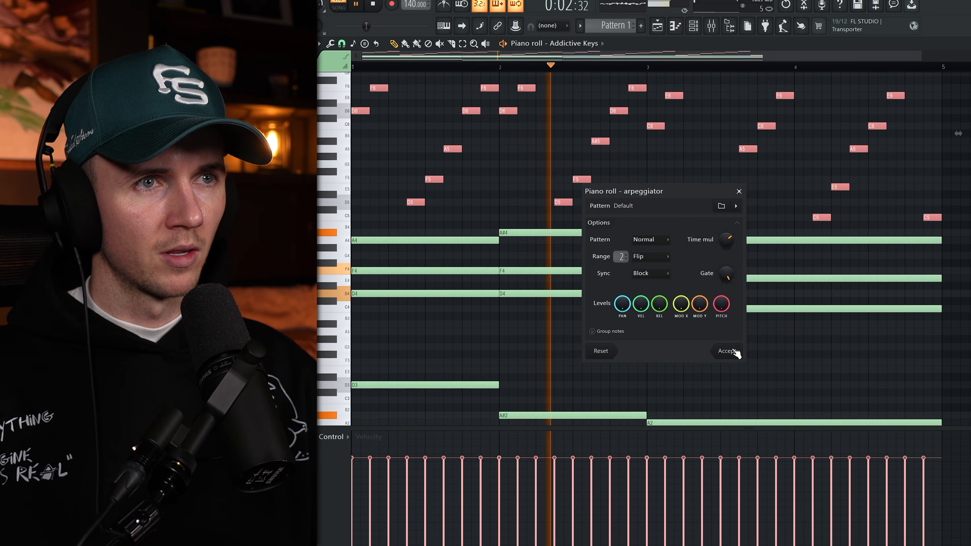
click(734, 351)
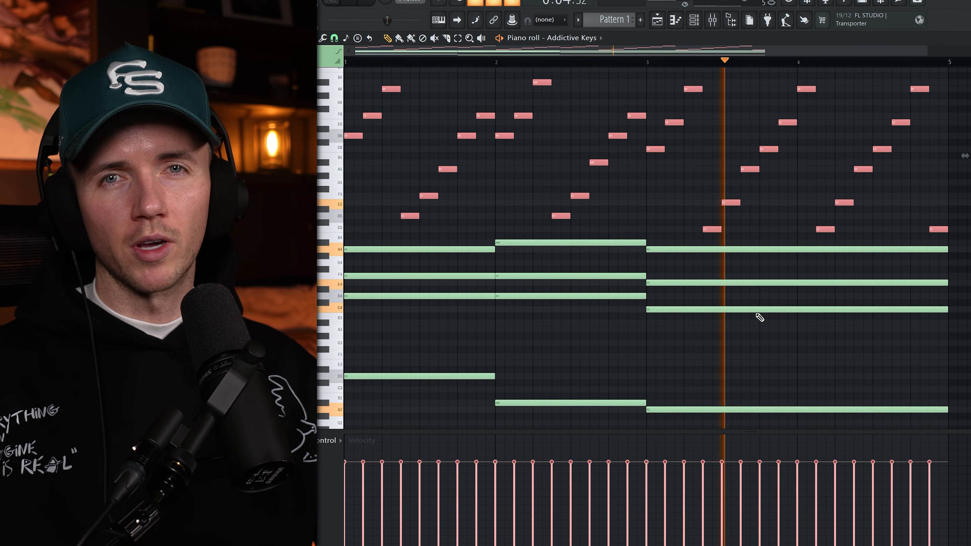
scroll(759, 319, down, 1)
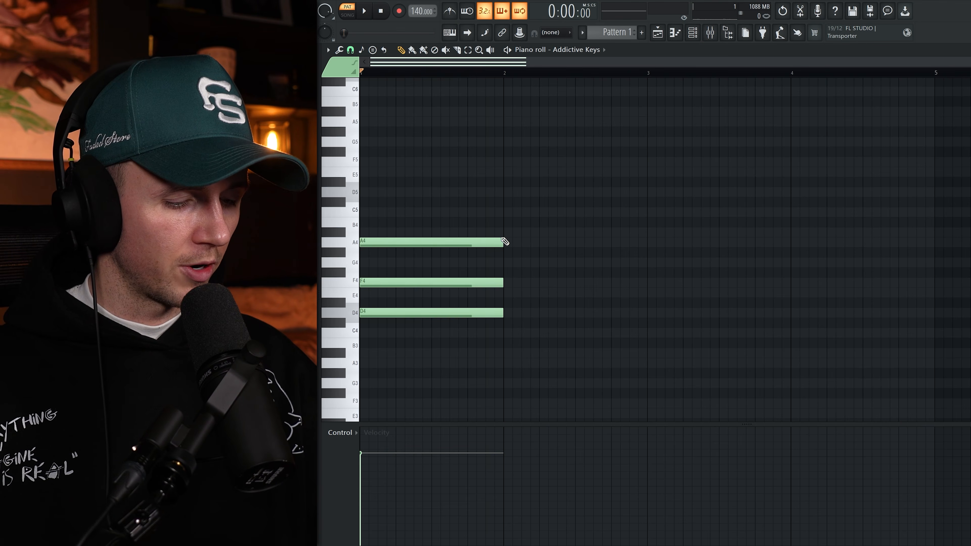
- Duplicate the D minor chord into bar 2 and lower that copy's middle note to E4
key(ctrl+a)
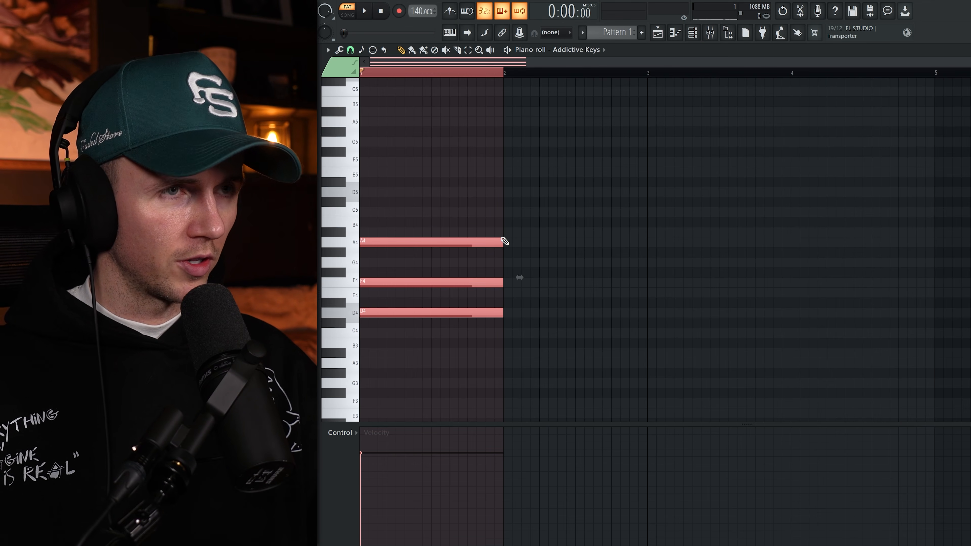
key(ctrl+b)
key(ctrl+d)
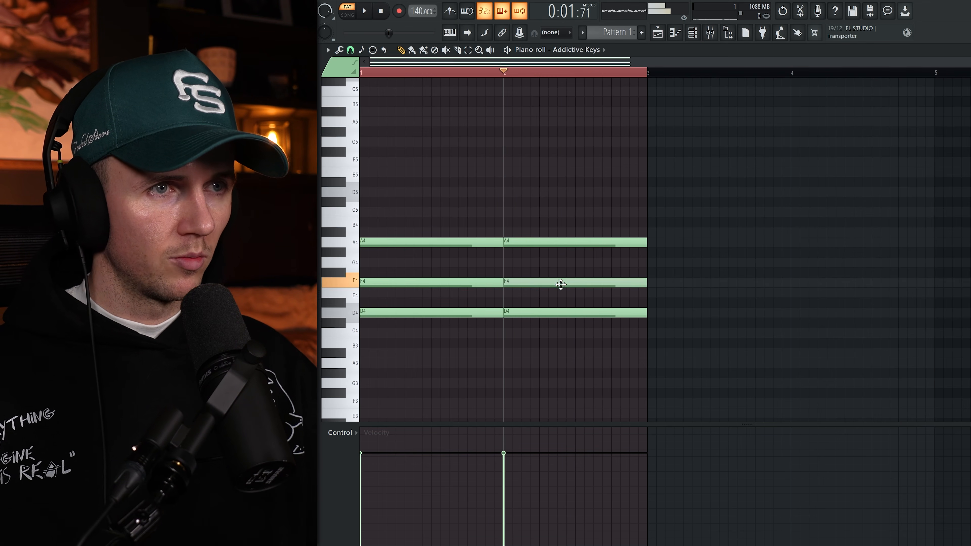
drag(560, 282, 560, 293)
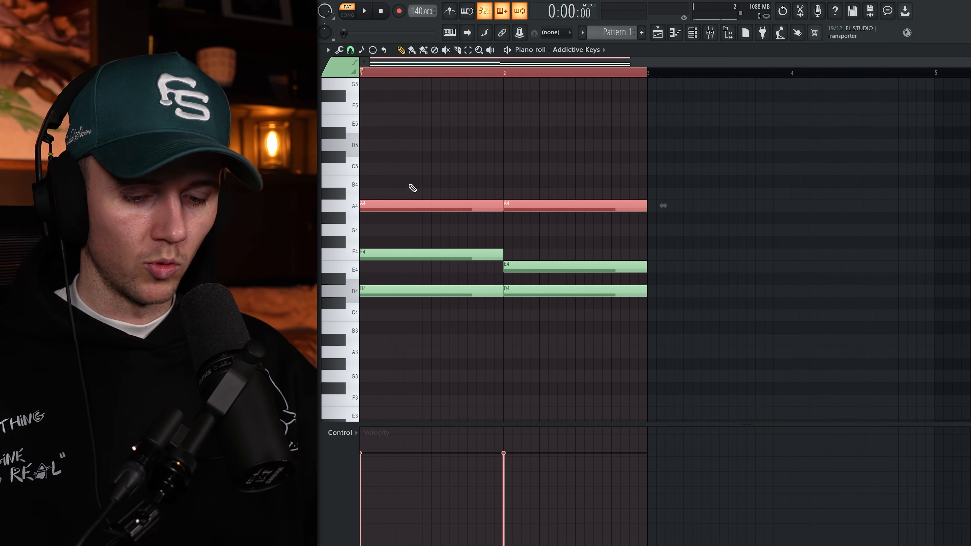
- Move the top A4 notes of both chords down one octave to A3 and play them back
key(ctrl+Down)
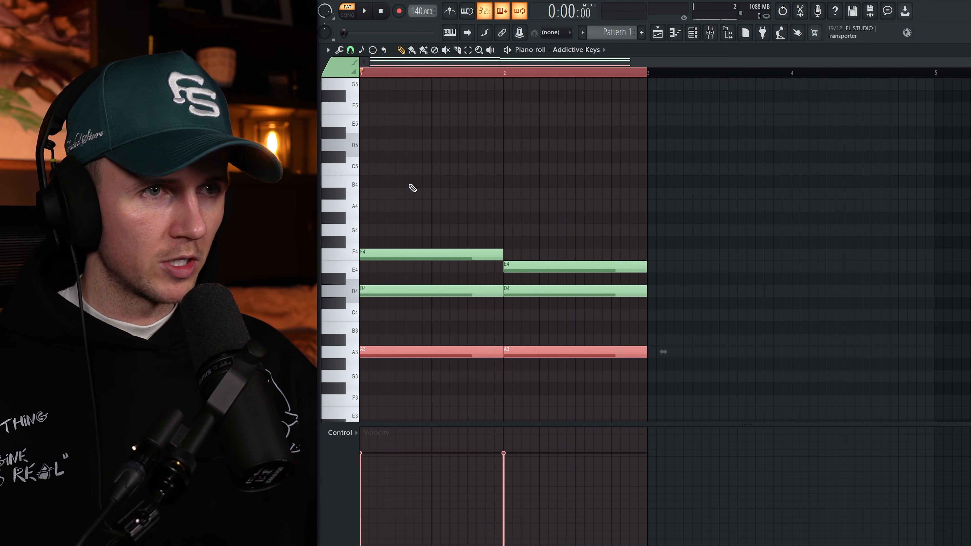
key(space)
key(ctrl+d)
- Raise all chord notes one octave and add a three-beat A5 starting on beat 2 of bar 1
key(ctrl+a)
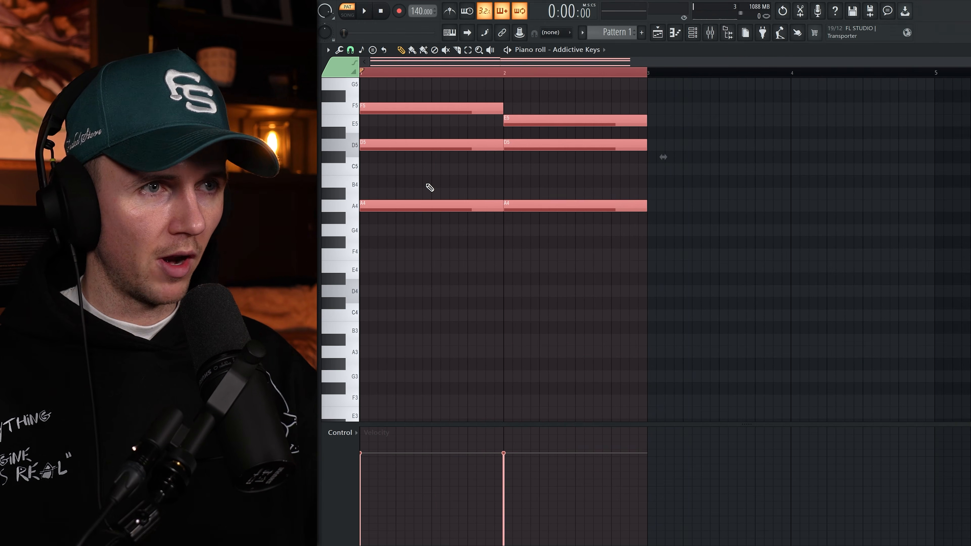
key(ctrl+Up)
scroll(500, 371, up, 4)
key(ctrl+d)
key(space)
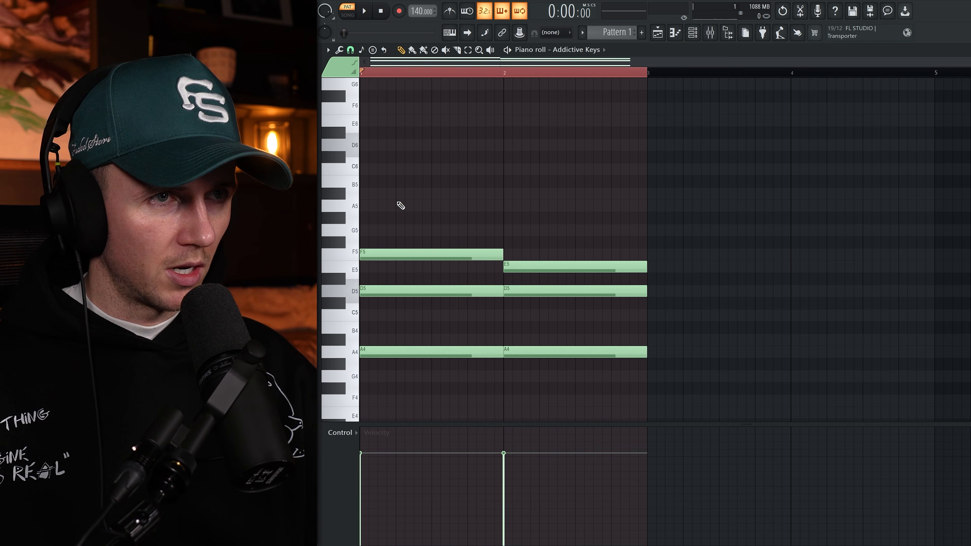
click(398, 218)
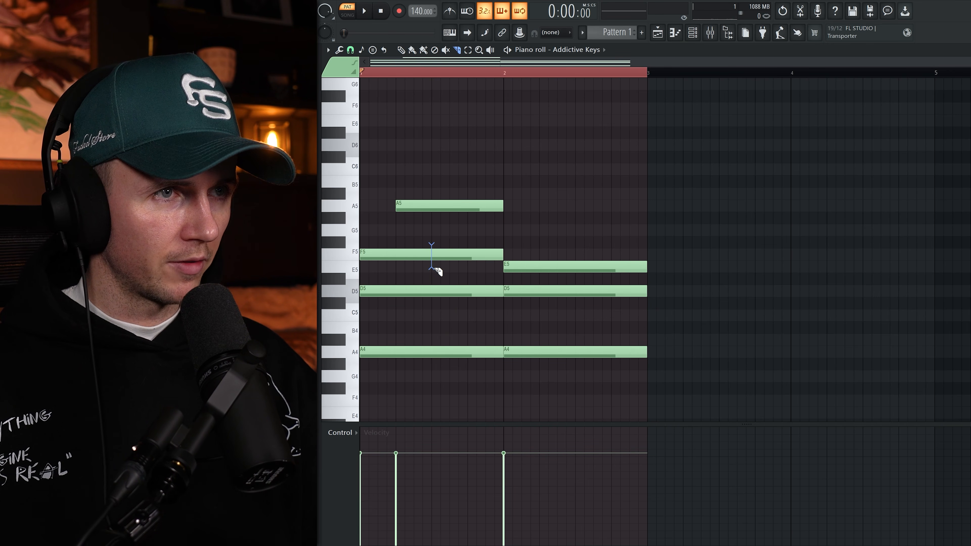
- Try slicing the bar 1 F5 note at beat 3 and play it back
drag(432, 268, 436, 255)
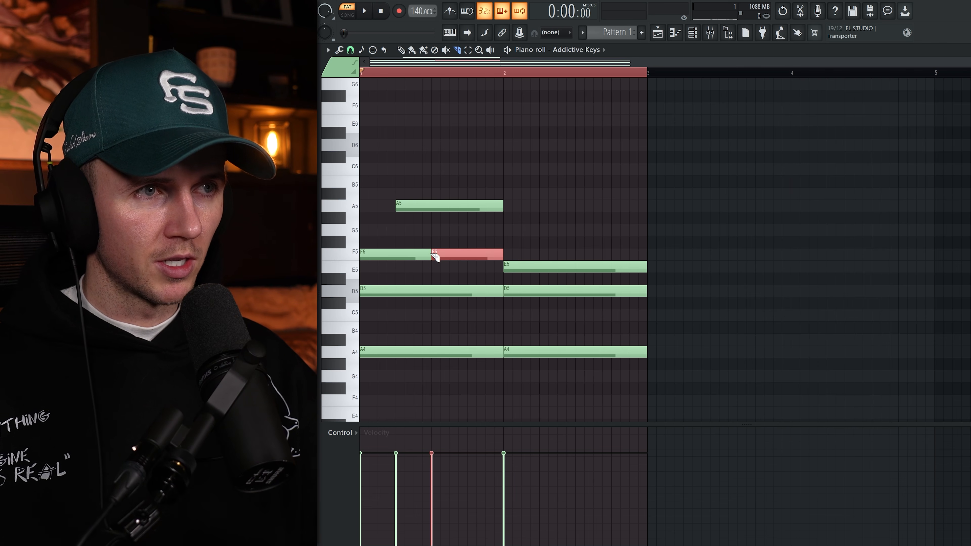
key(space)
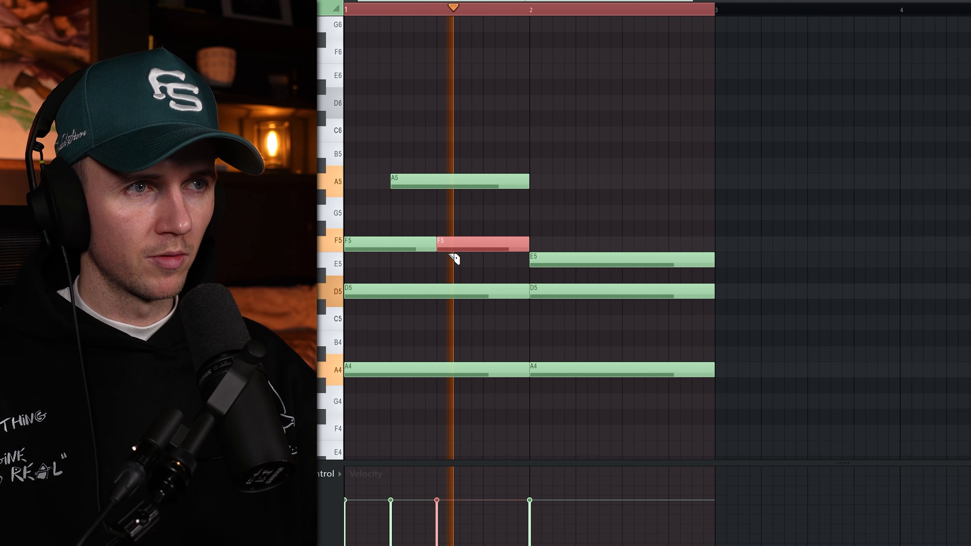
key(space)
key(ctrl+z)
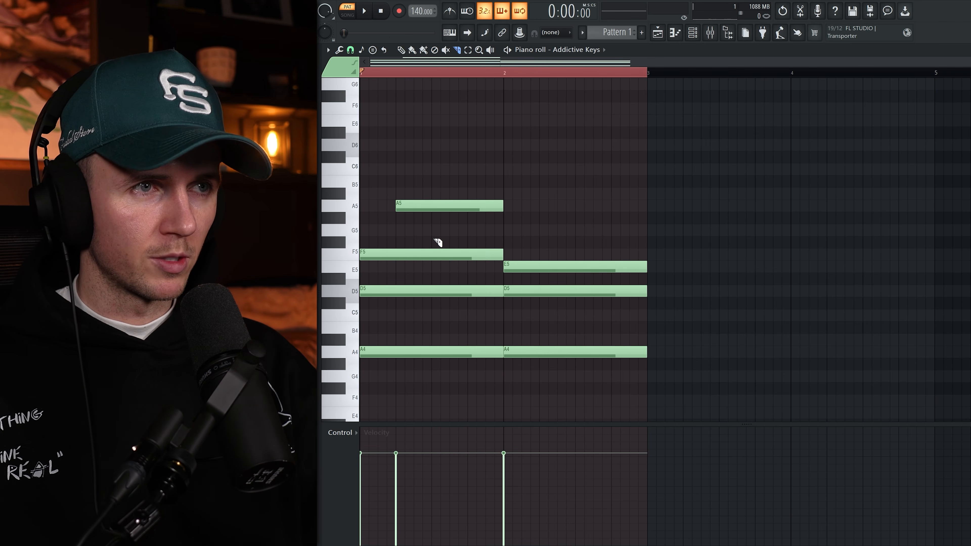
- Add a one-beat E5 on beat 3 of bar 1 and play the melody back
click(433, 267)
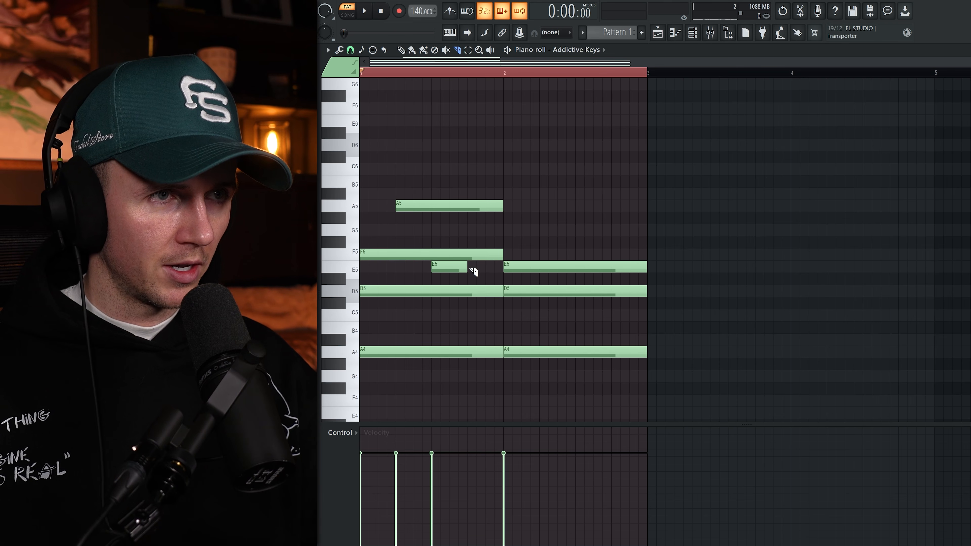
key(space)
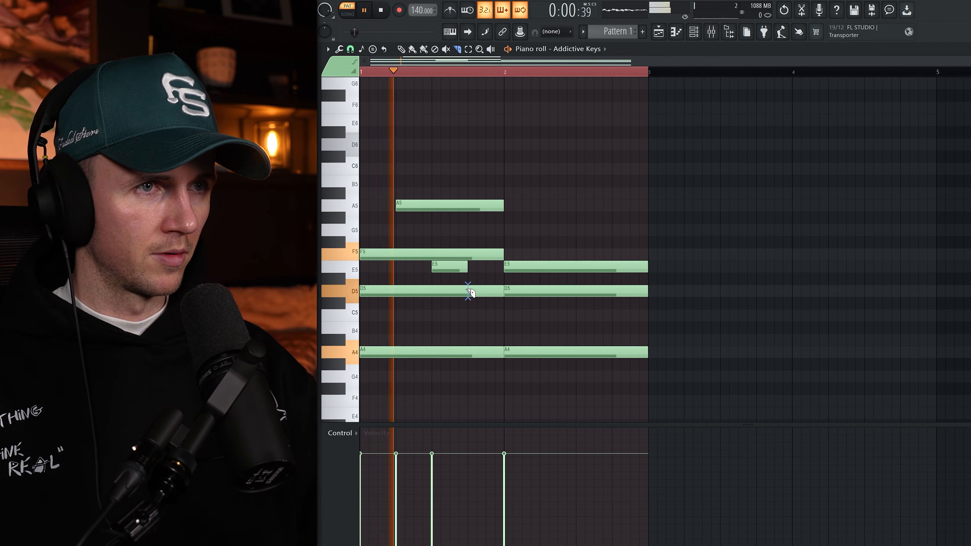
- Try slicing the bar 1 D5 note at beat 4
drag(468, 285, 469, 300)
key(space)
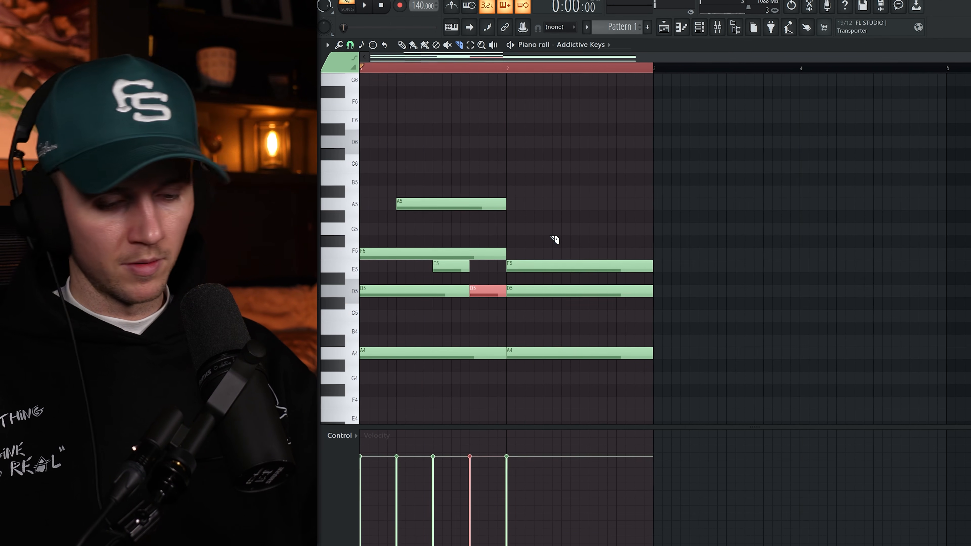
key(ctrl+z)
- Slice the bar 1 D5 half a beat before bar 2 and extend the short E5 up to that cut
key(space)
drag(488, 284, 488, 300)
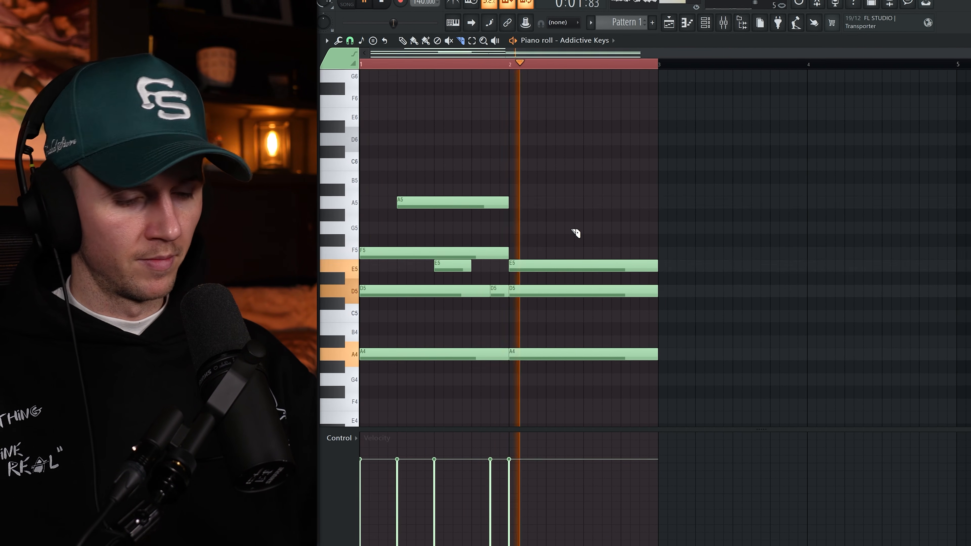
key(space)
key(space)
drag(470, 266, 487, 264)
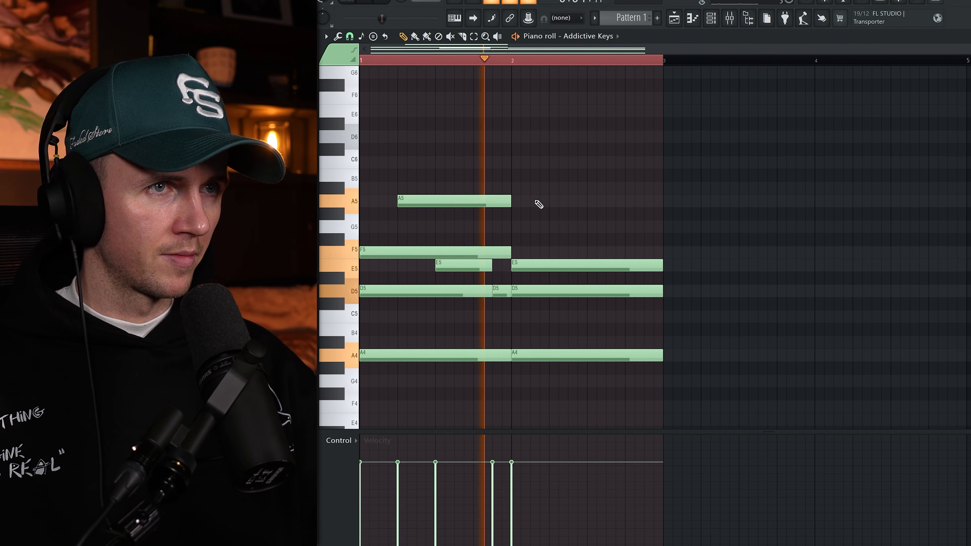
- Add one-and-a-half-beat notes in bar 2, an A#5 on beat 1 and an A5 on beat 2, and play them back
click(513, 189)
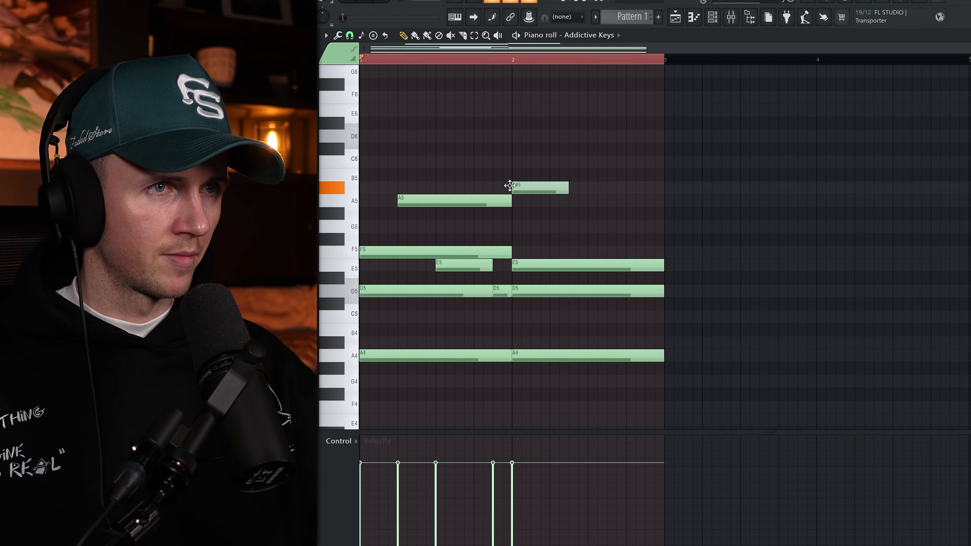
click(574, 199)
key(space)
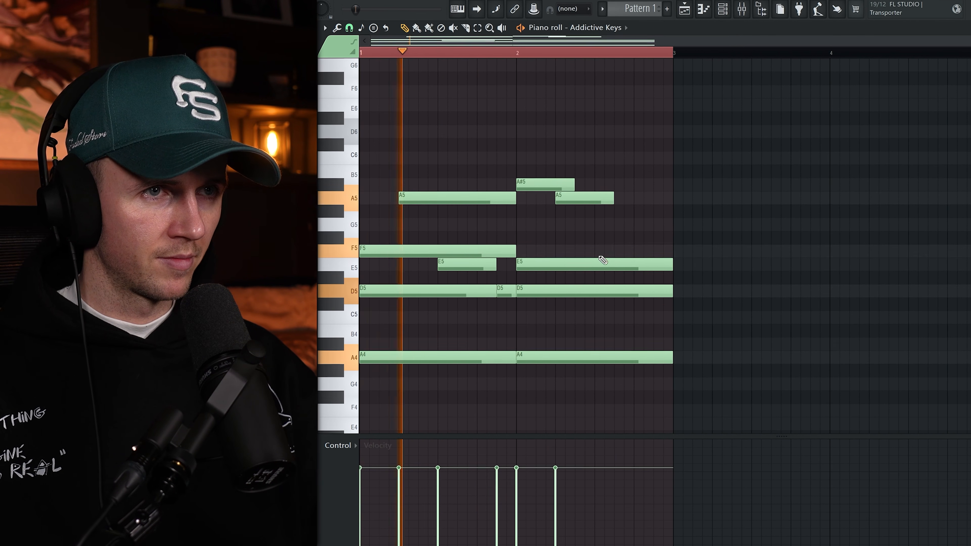
- Slice the bar 2 E5 at beat 3 and add a one-beat G5 on beat 4 of that bar
key(c)
drag(595, 261, 595, 275)
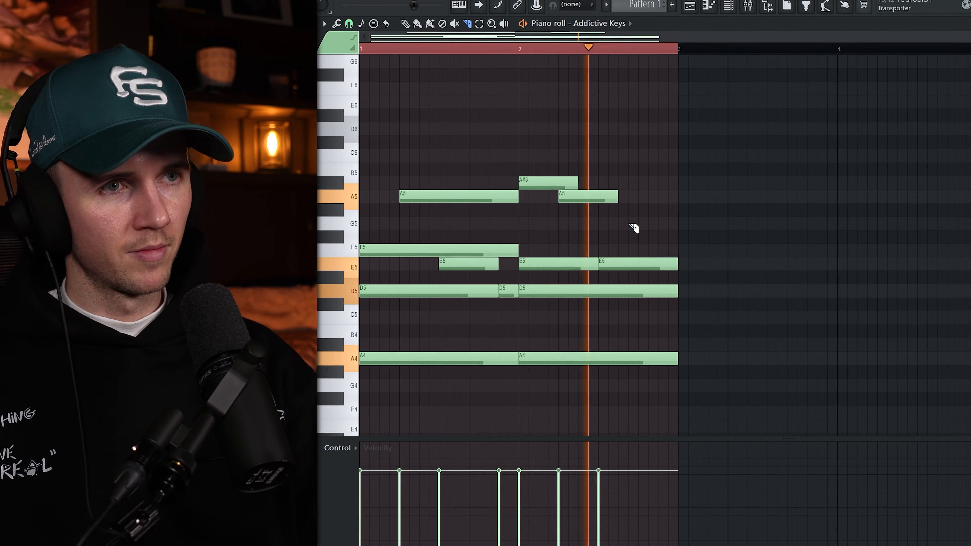
key(p)
click(645, 224)
key(space)
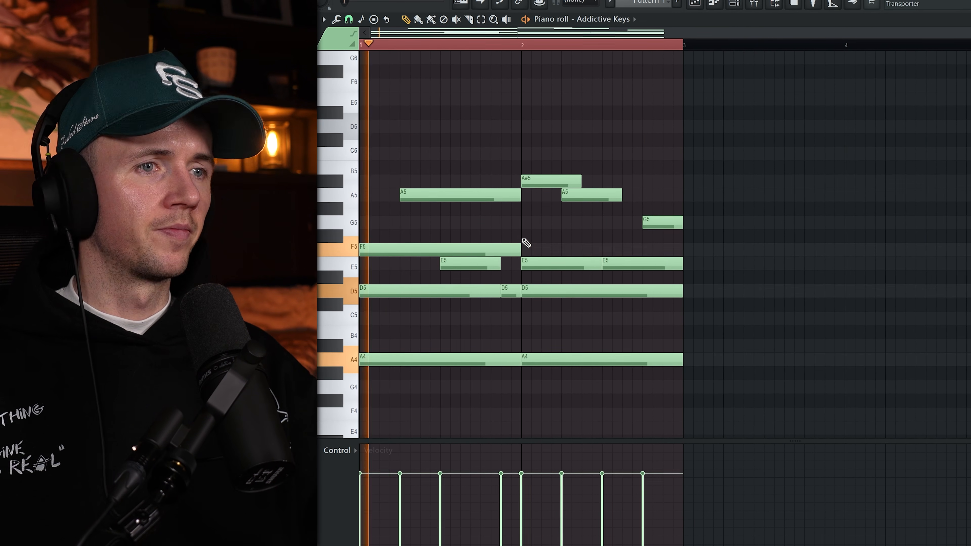
- Select all notes in bars 1 and 2 and duplicate them into bars 3 and 4
scroll(516, 244, down, 3)
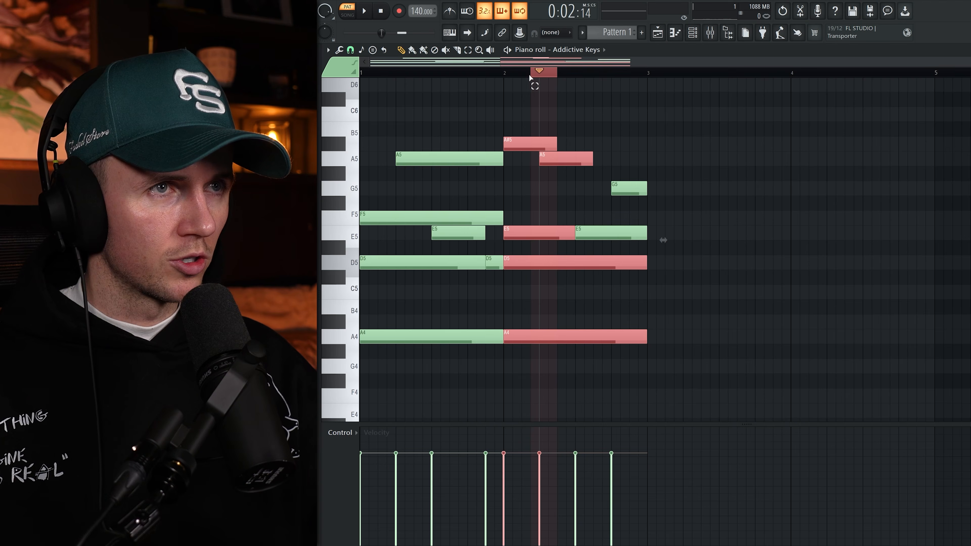
drag(557, 72, 362, 81)
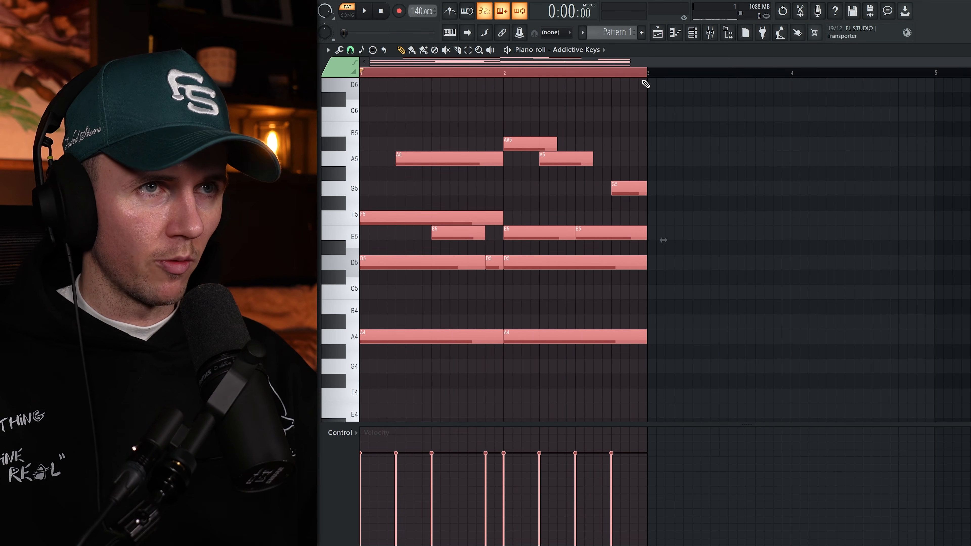
key(ctrl+b)
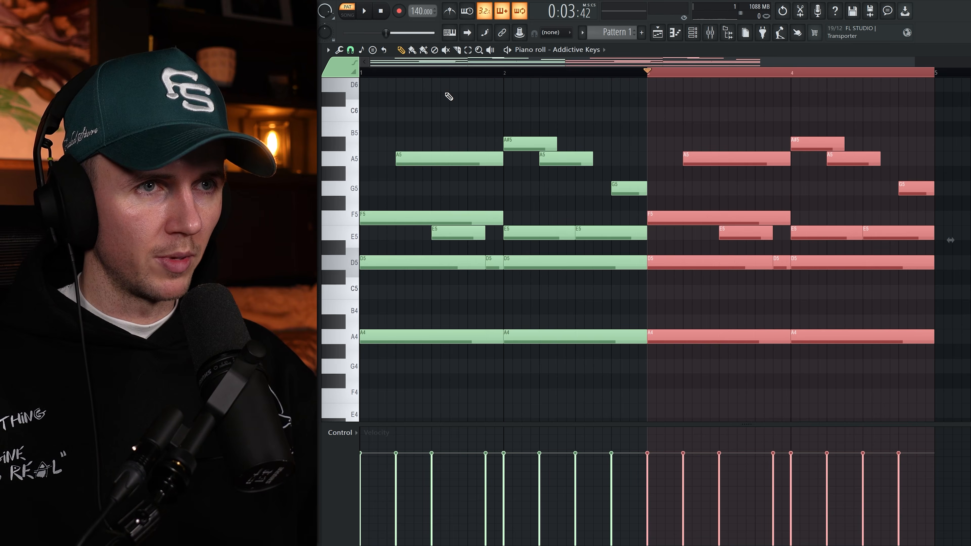
key(ctrl+a)
key(ctrl+d)
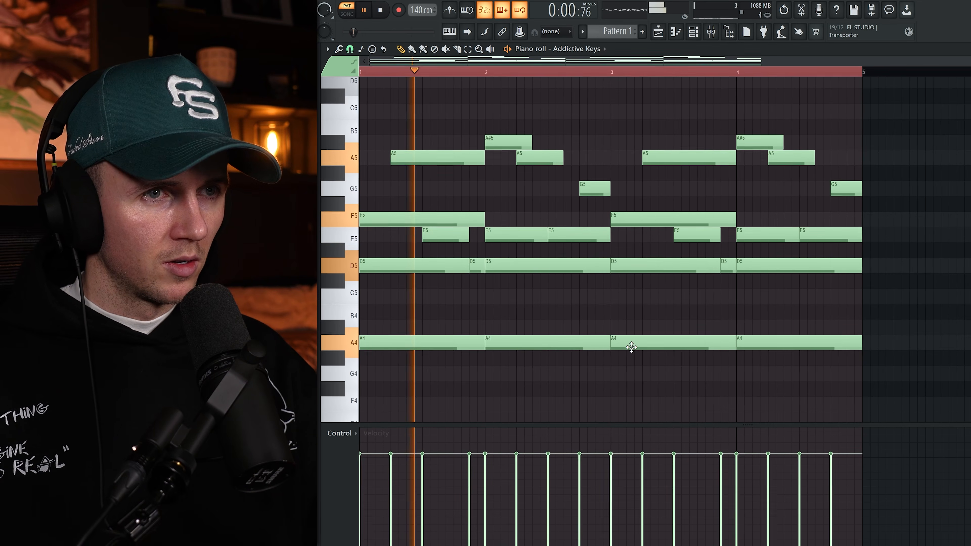
- Raise the bar 3 A4 to A#4 and add a separate half-beat E5 at the end of bar 4
drag(626, 344, 627, 328)
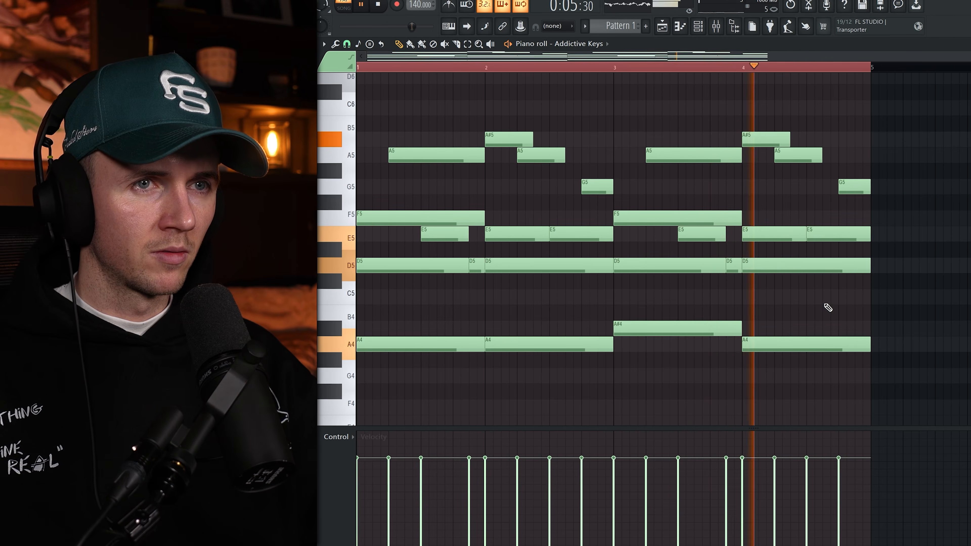
key(space)
click(861, 233)
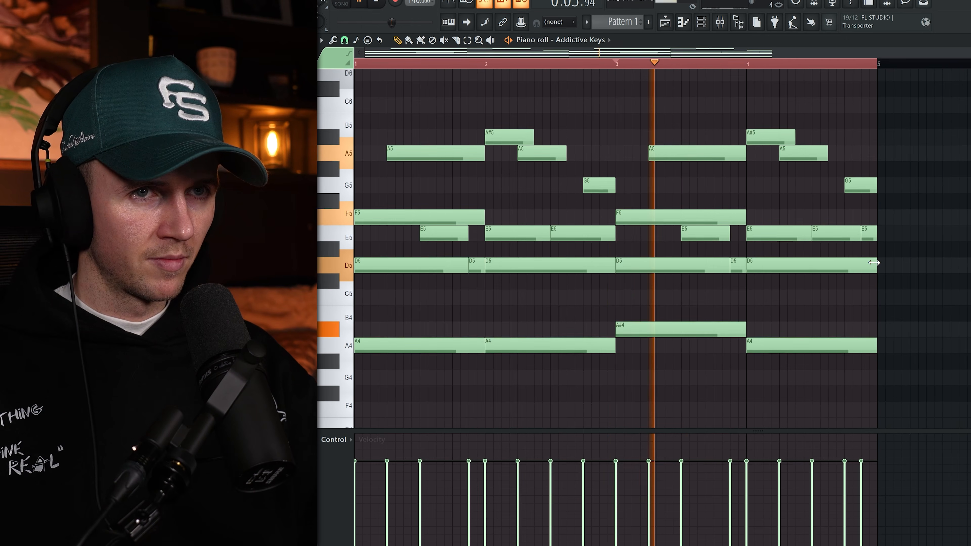
- Shorten the bar 4 D5 to three beats and add a one-beat C5 on beat 4
drag(873, 265, 845, 265)
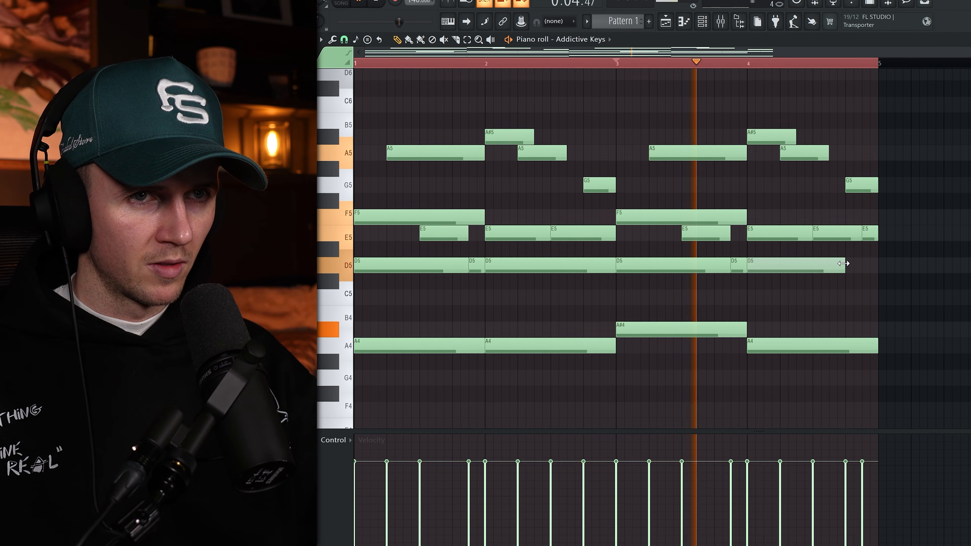
click(849, 301)
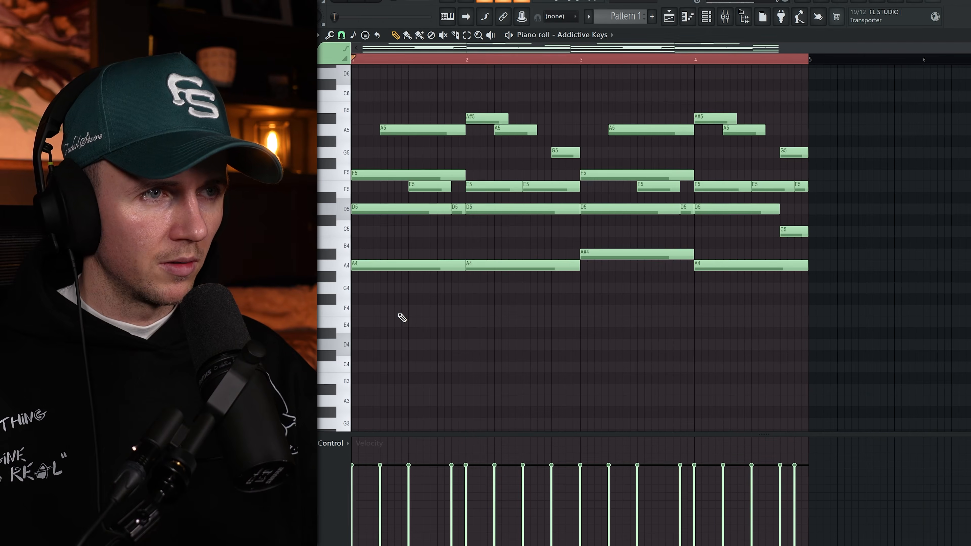
- Add a D bass note spanning bars 1 and 2 and move it down one octave to D3
scroll(401, 317, down, 2)
scroll(401, 317, down, 2)
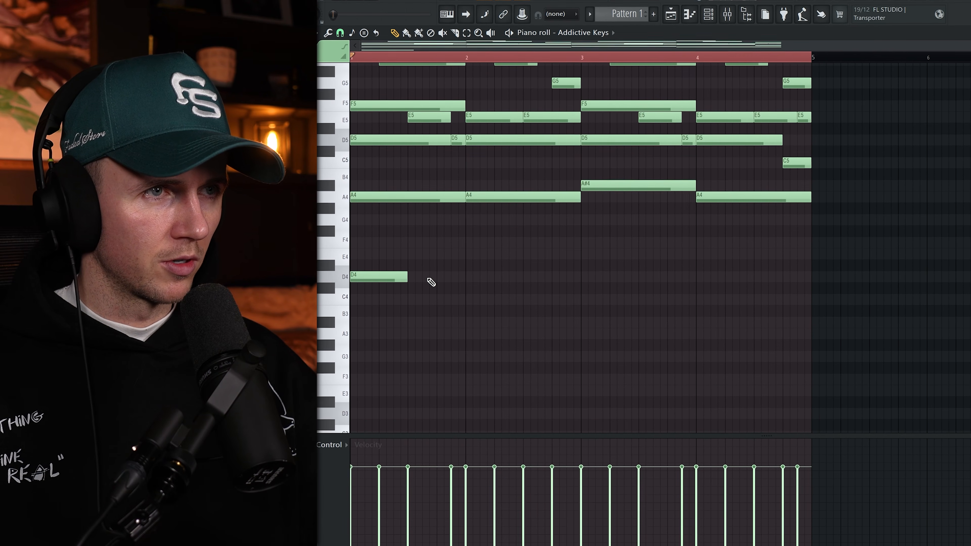
drag(406, 276, 589, 278)
ctrl+click(571, 279)
key(ctrl+Down)
key(ctrl+d)
drag(587, 414, 580, 414)
- Add a one-bar A#2 bass note in bar 3 and a one-bar A2 in bar 4 during playback
scroll(585, 382, down, 4)
key(space)
click(582, 392)
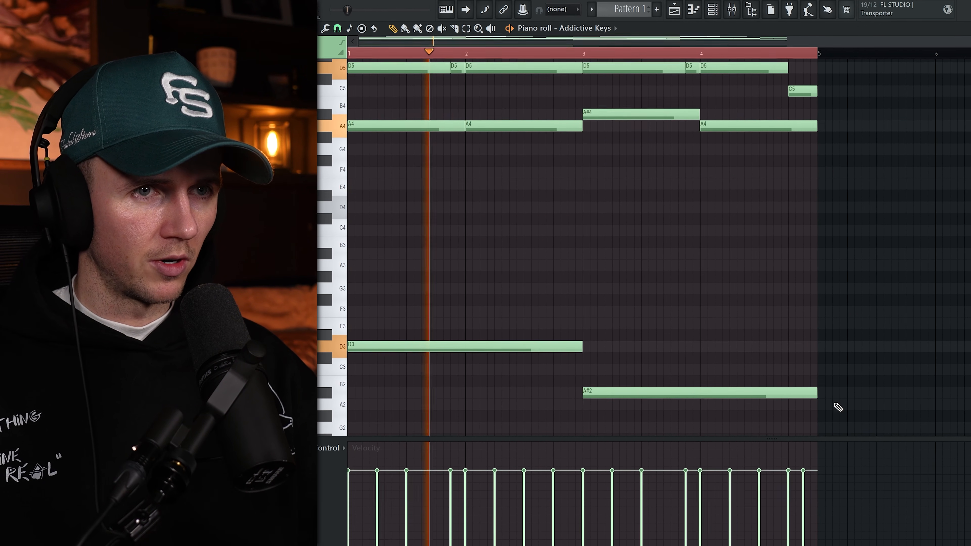
drag(815, 394, 699, 396)
click(701, 406)
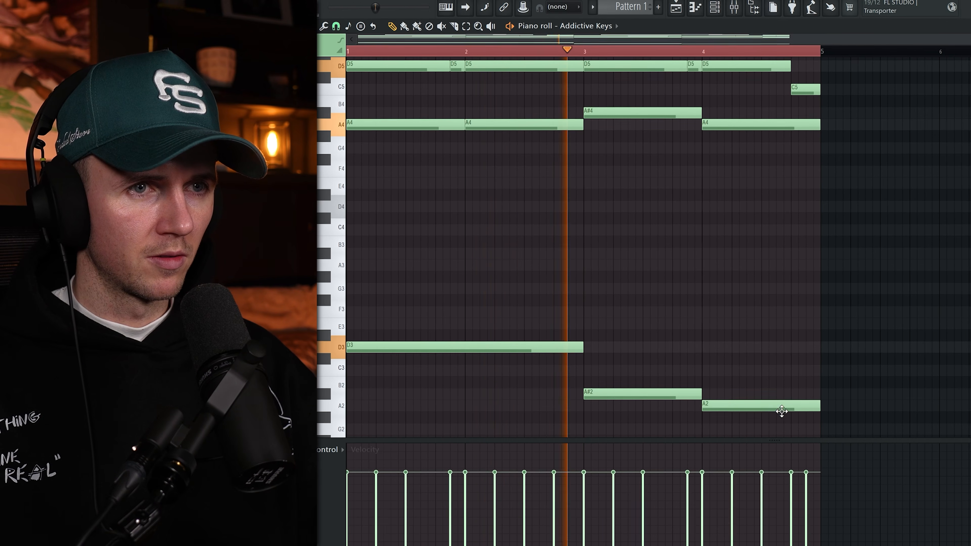
- Shorten the bar 4 A2 bass note to three beats and add a one-beat C3 on beat 4
drag(820, 408, 793, 407)
click(794, 372)
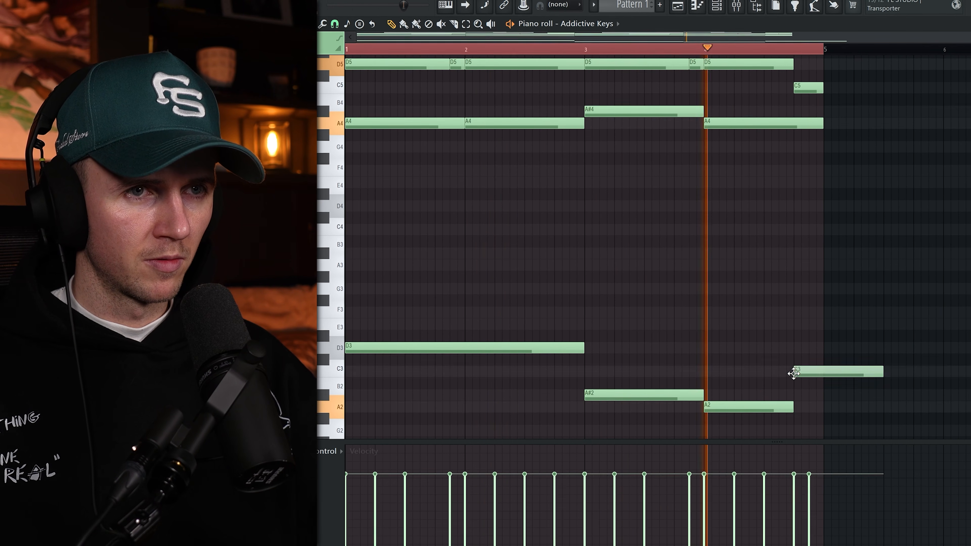
drag(823, 373, 824, 390)
key(p)
right_click(846, 371)
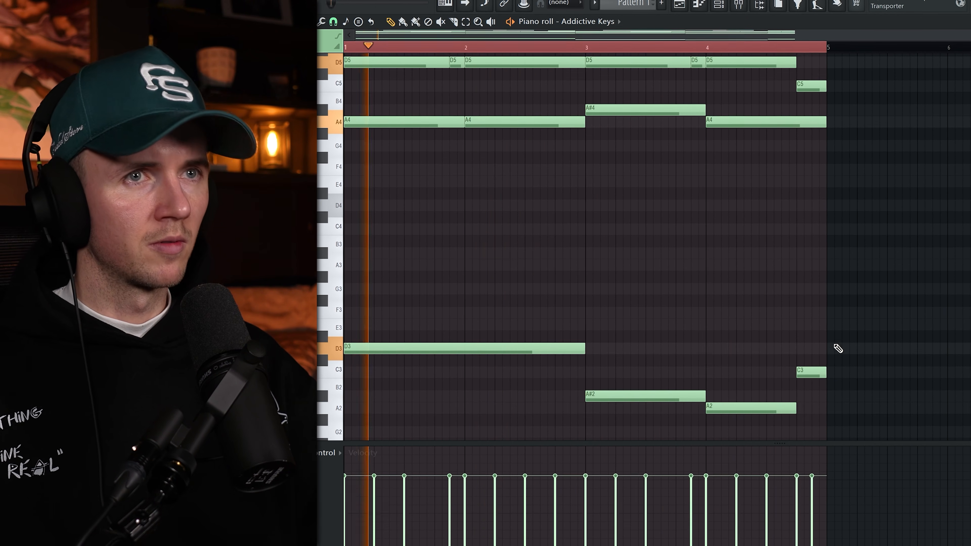
- Copy the four bass notes one octave higher and play back the full four-bar progression
scroll(834, 339, down, 1)
drag(389, 300, 862, 411)
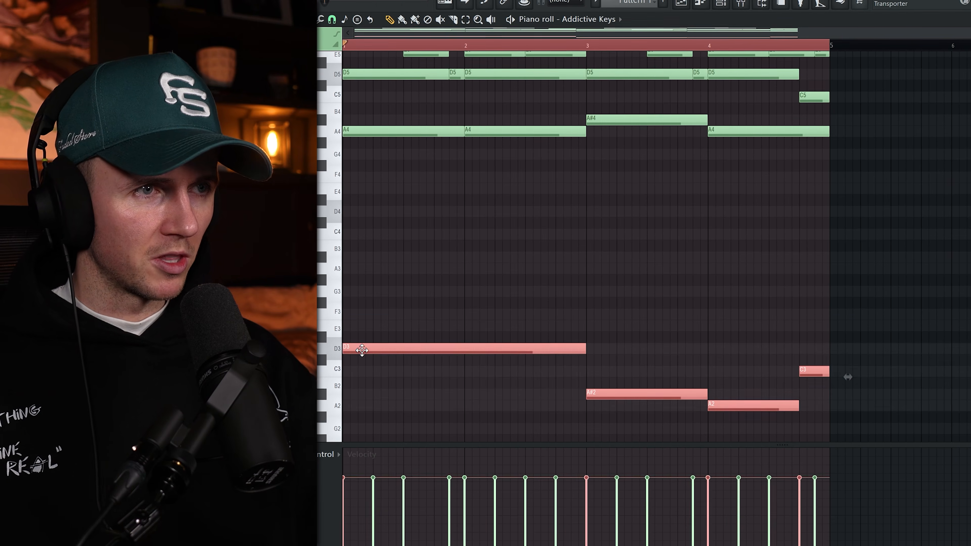
key(ctrl+c)
key(ctrl+v)
key(ctrl+Up)
ctrl+click(442, 289)
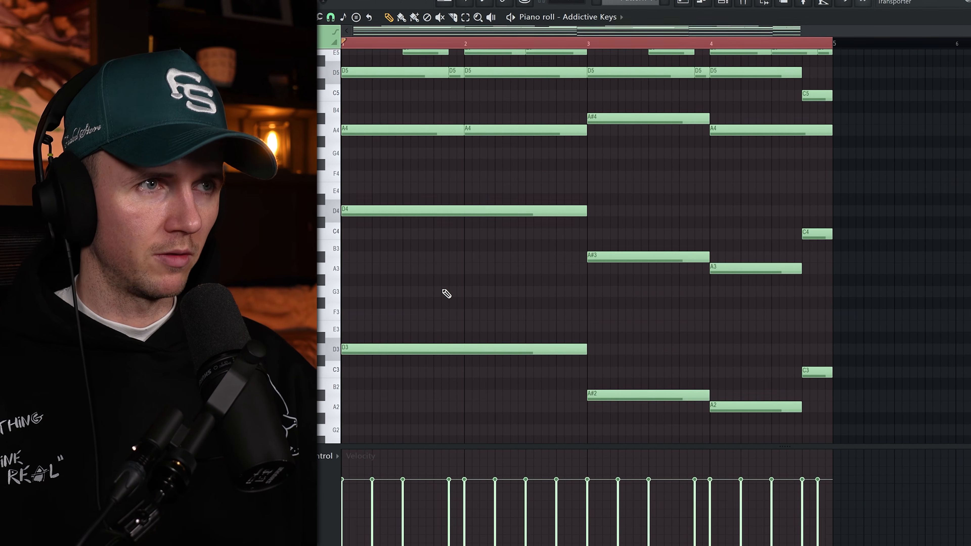
scroll(444, 290, up, 2)
key(space)
scroll(443, 290, down, 1)
scroll(408, 300, down, 3)
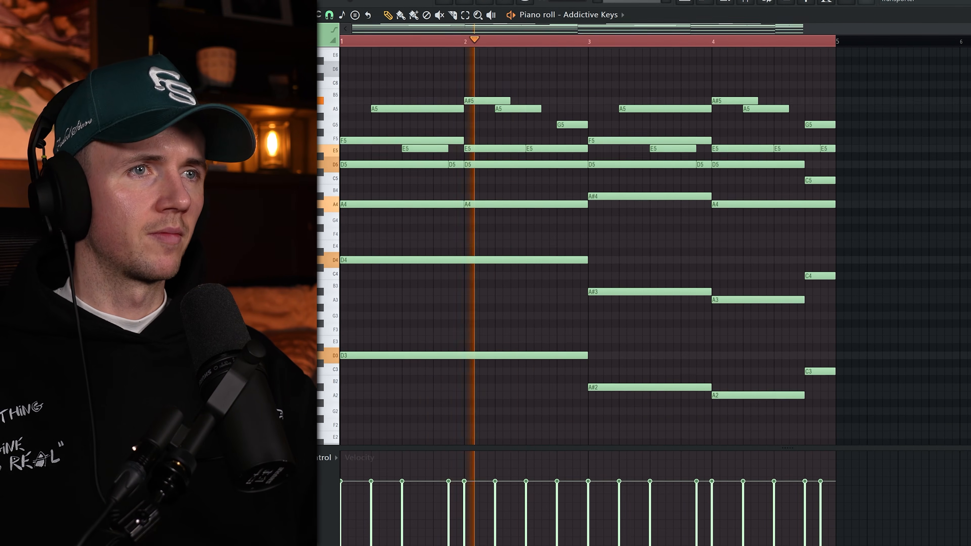
- Randomize only the note levels with a slight velocity variation, leaving pattern generation off, and play the result
scroll(395, 302, up, 1)
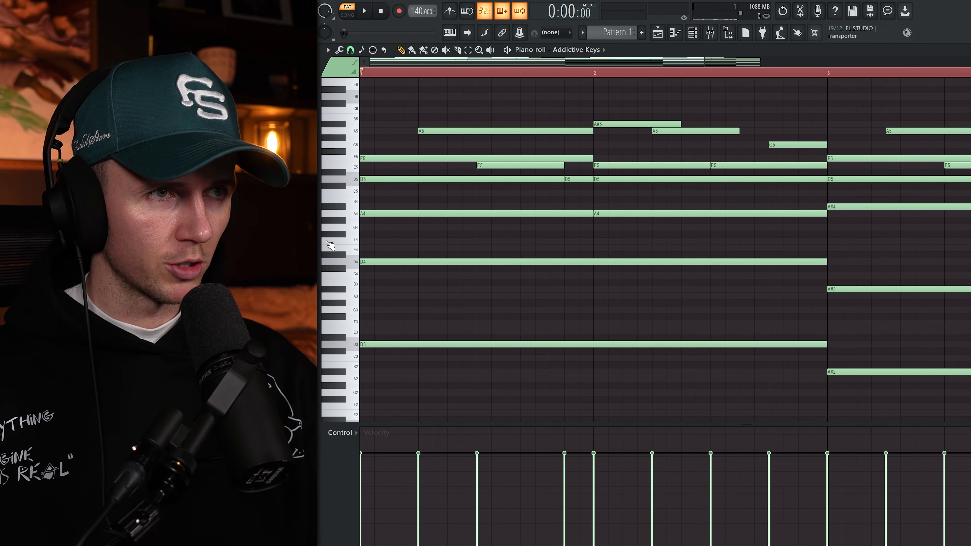
key(alt+r)
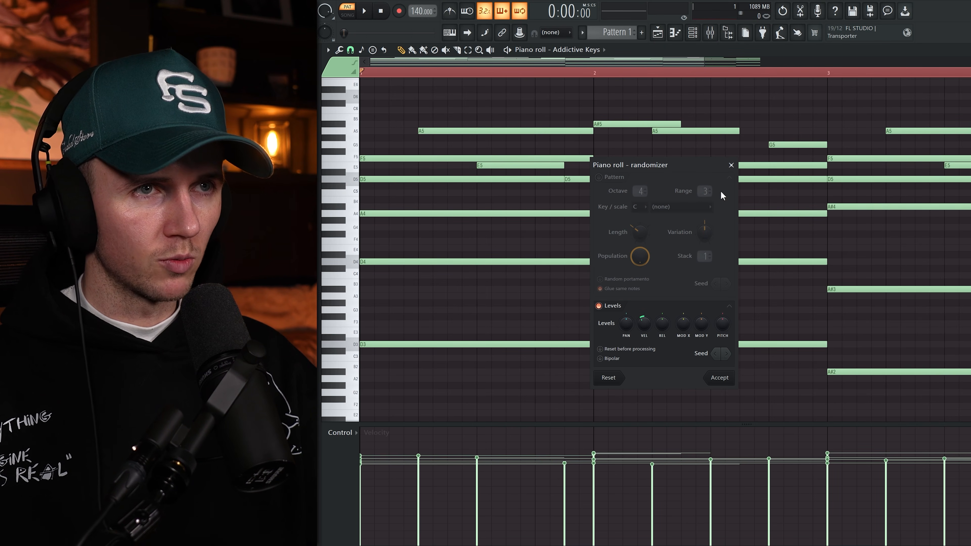
click(599, 177)
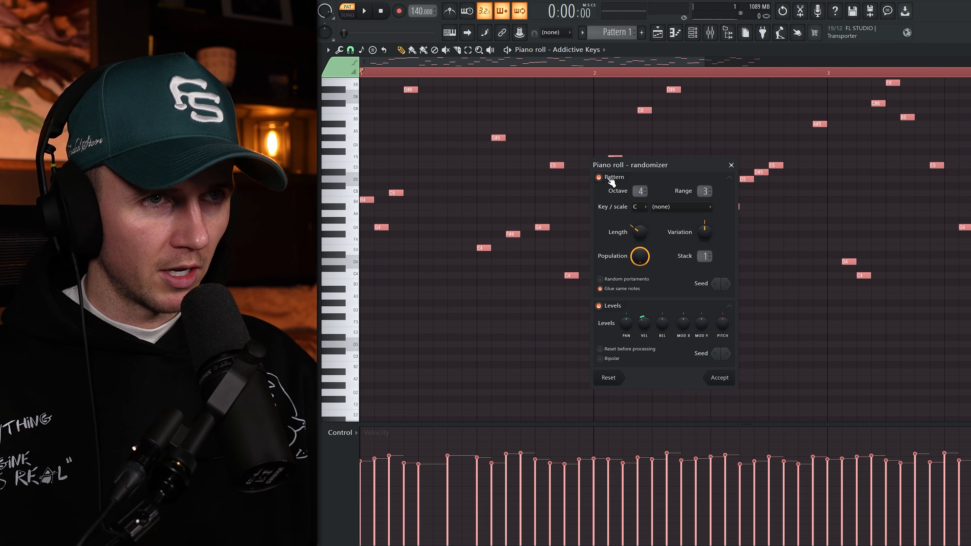
click(599, 177)
drag(642, 329, 642, 323)
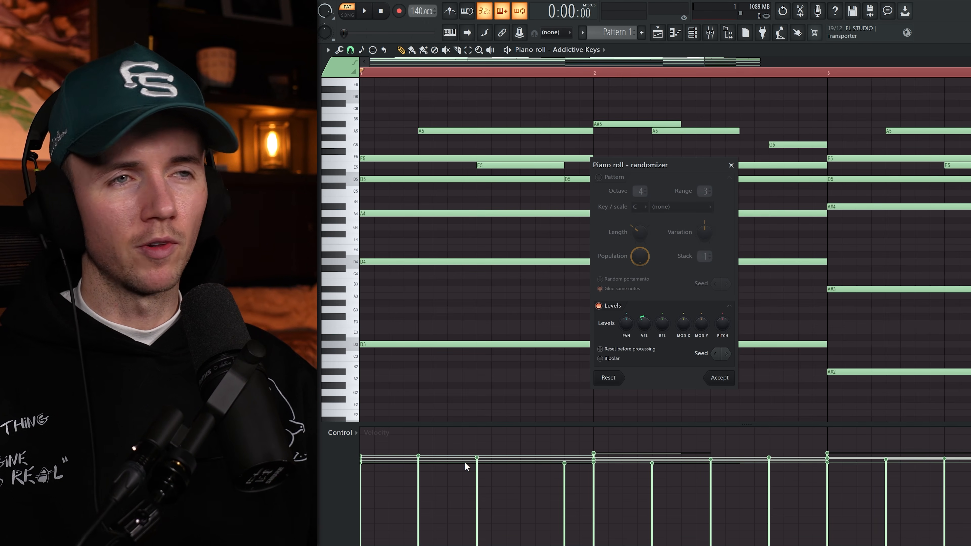
key(space)
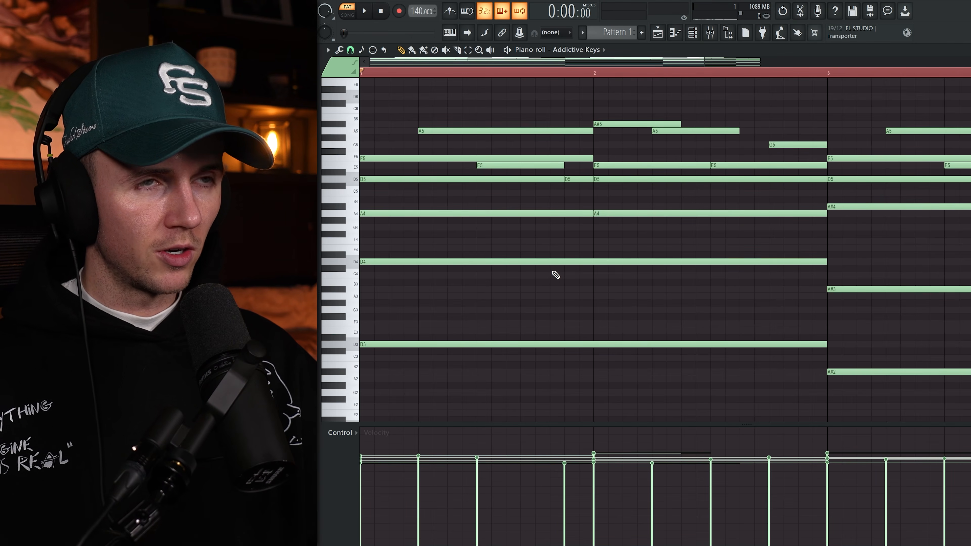
- Strum the chords with a slight start-time strength and preserved note ends, checking by playback, and accept the strumizer settings
key(alt+s)
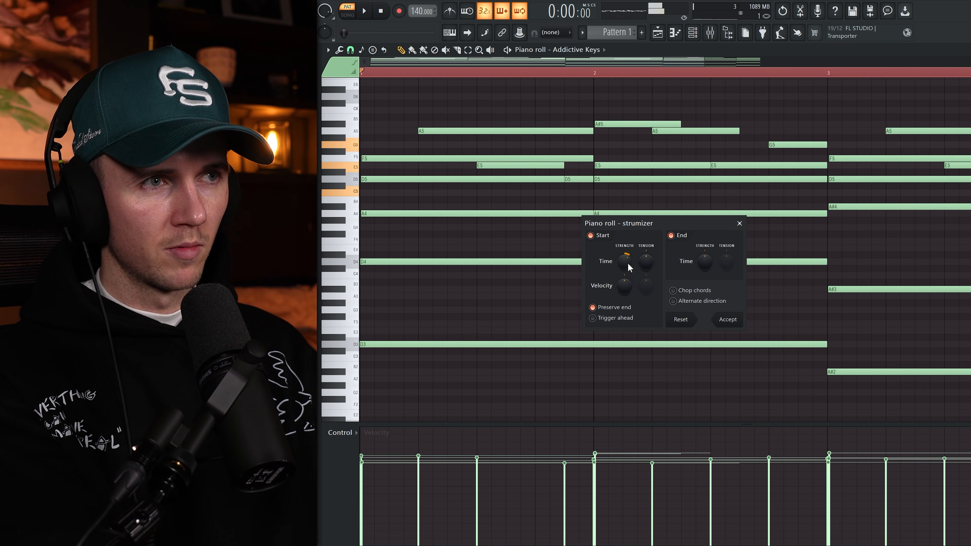
key(space)
key(space)
mouse_move(624, 262)
mouse_down()
mouse_move(624, 247)
mouse_move(624, 264)
mouse_up()
key(space)
key(space)
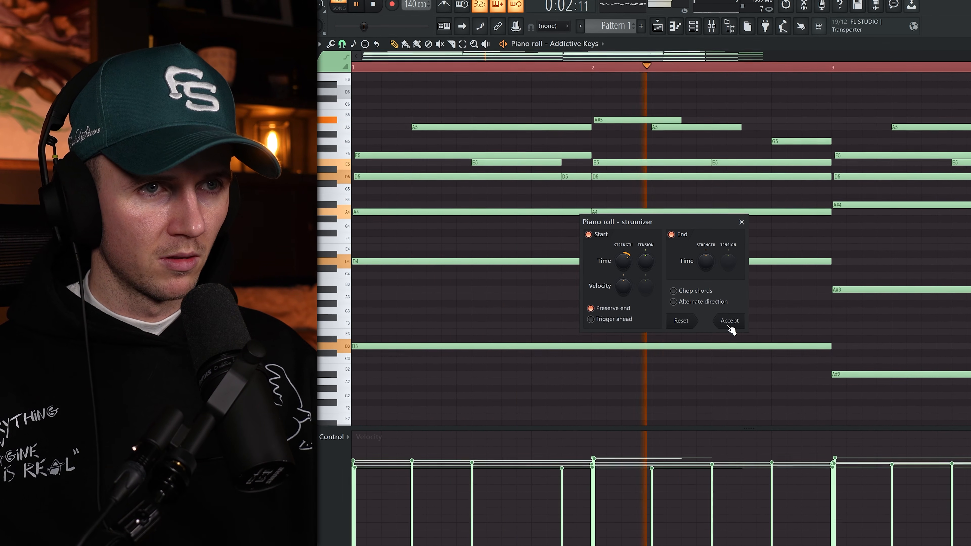
key(space)
click(611, 308)
click(614, 308)
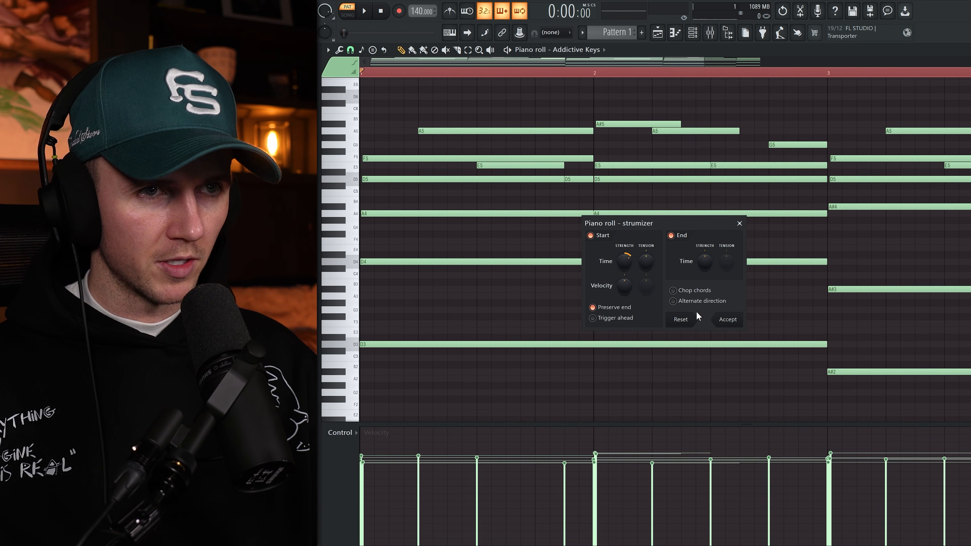
click(733, 320)
- Slightly lower the velocities of individual melody notes, including the A5 and E5 in bar 1, and play back
scroll(387, 143, up, 3)
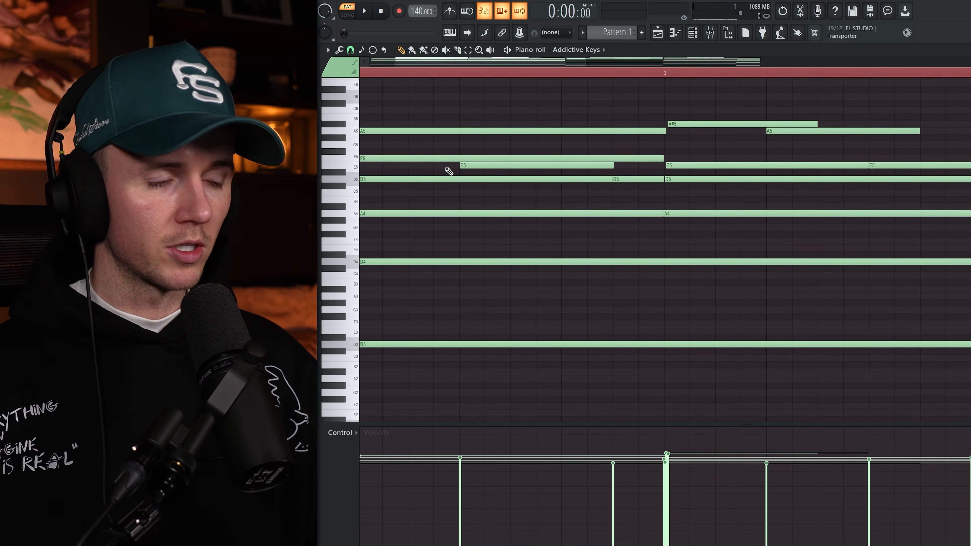
drag(445, 169, 474, 167)
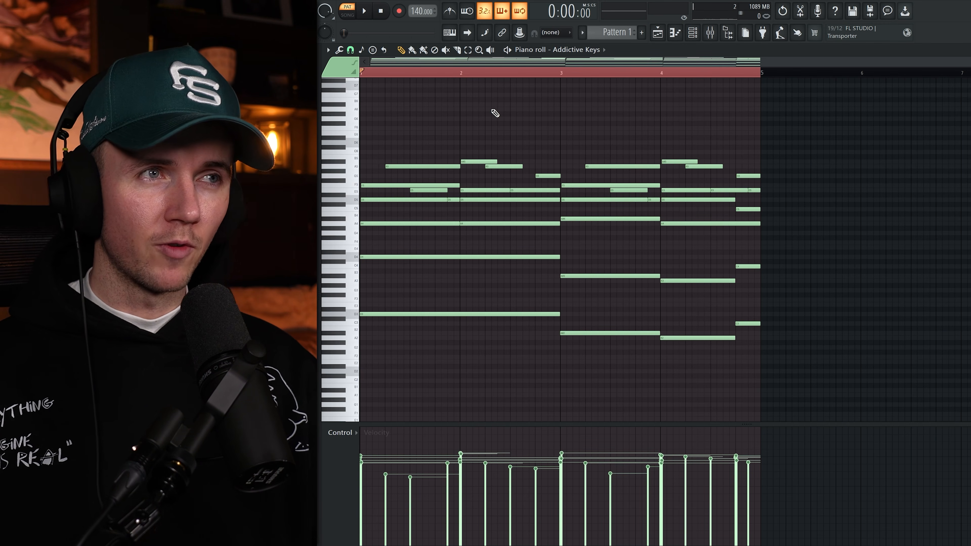
key(space)
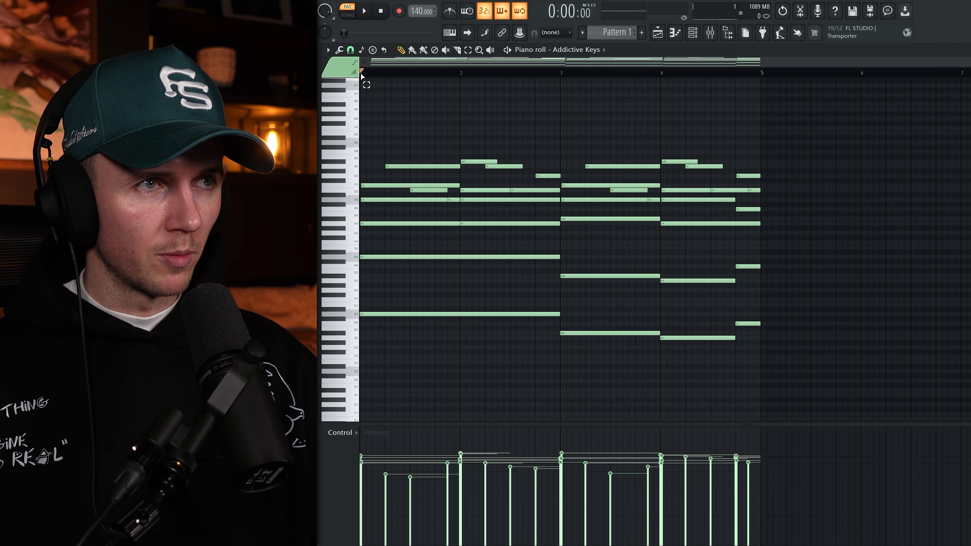
- Duplicate the four-bar progression into bars 5 to 8 and extend the time selection over all eight bars
drag(362, 75, 756, 75)
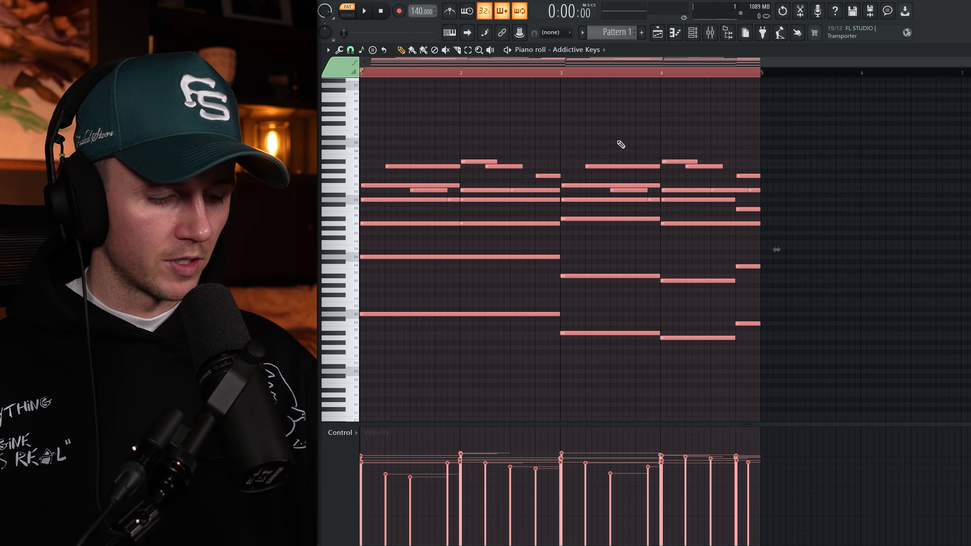
key(ctrl+b)
scroll(807, 217, down, 3)
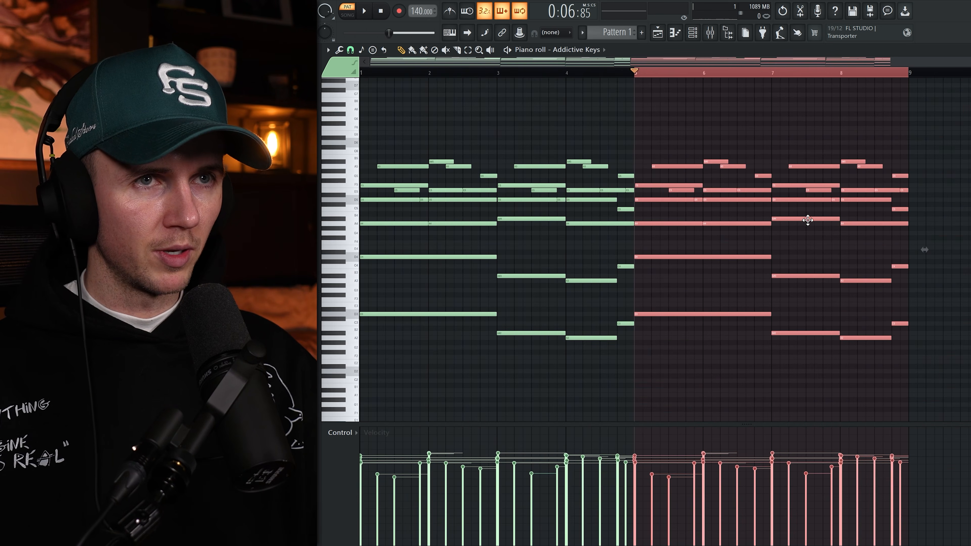
key(ctrl+a)
ctrl+click(815, 125)
scroll(704, 95, up, 2)
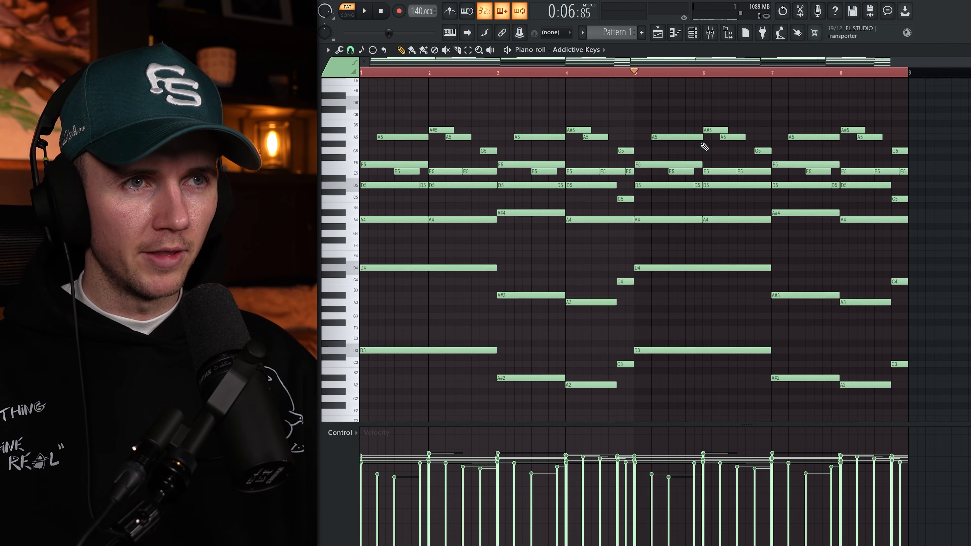
- Add a high melody of half-bar F6 and E6 notes in bar 7, then a three-beat D6 and one-beat C6 in bar 8
scroll(704, 111, up, 1)
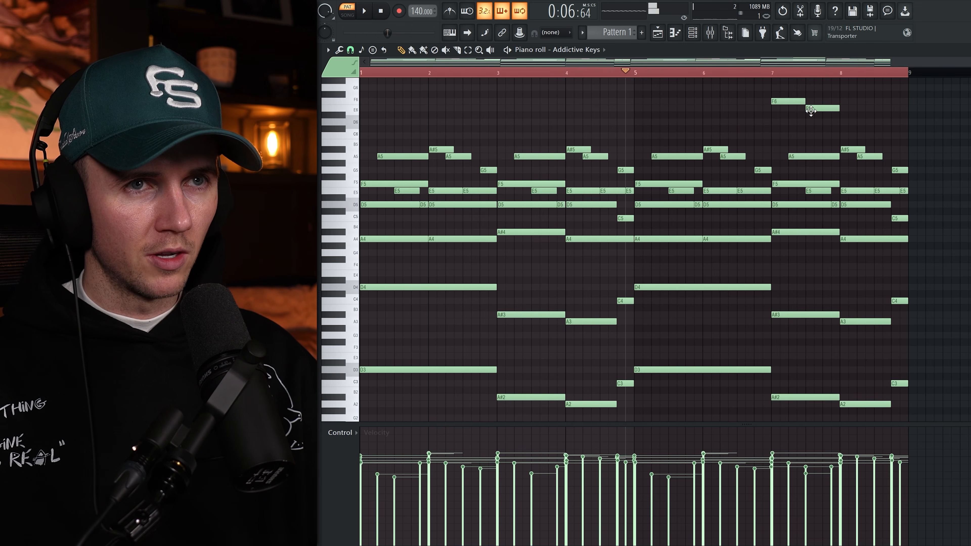
key(space)
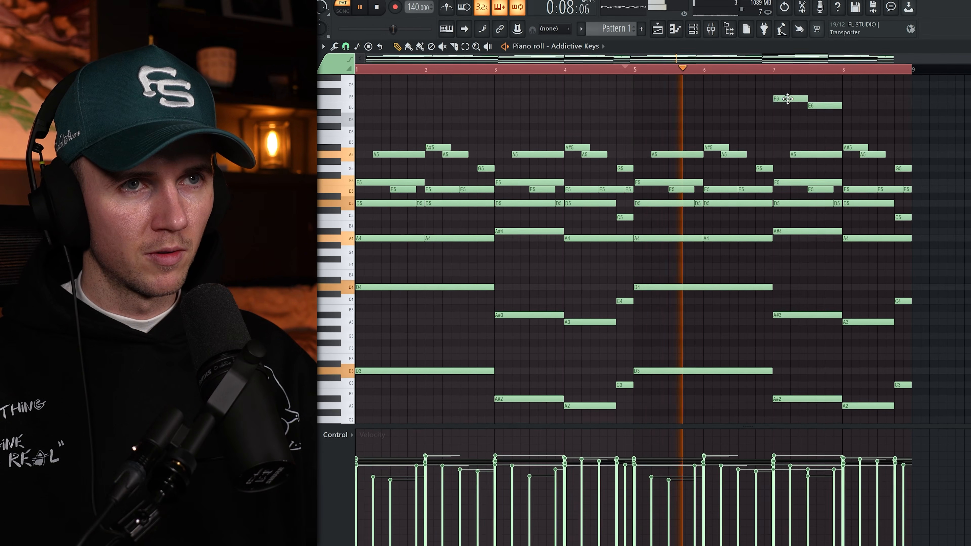
click(856, 119)
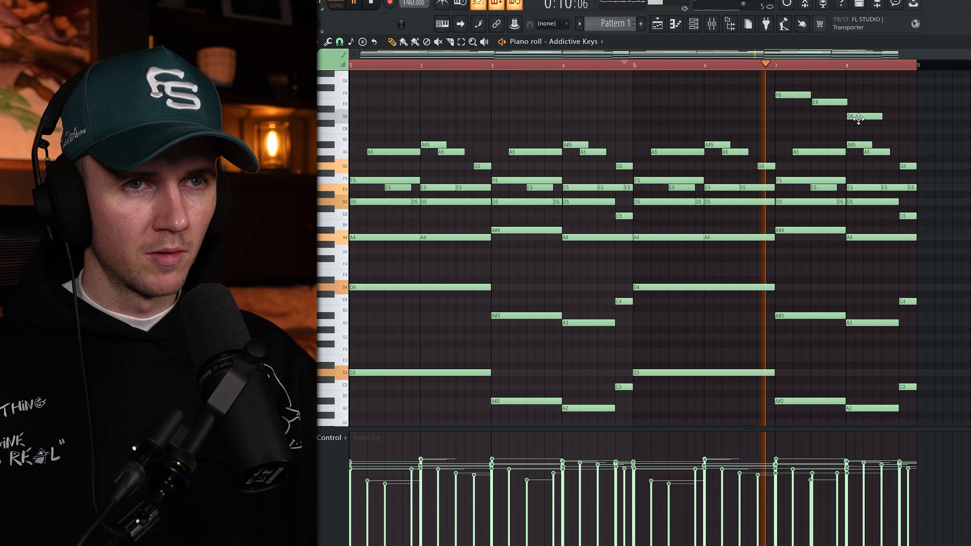
drag(880, 118, 899, 117)
click(903, 144)
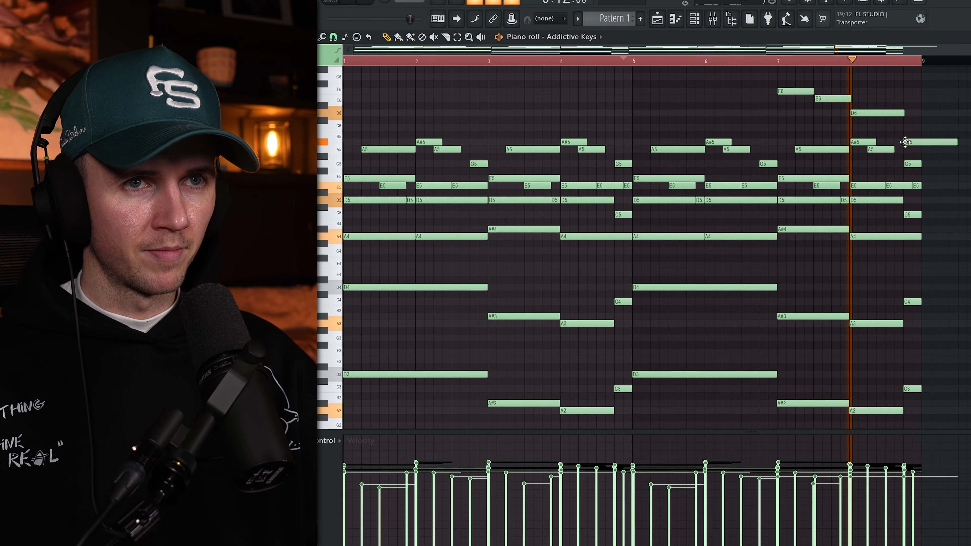
drag(955, 141, 920, 142)
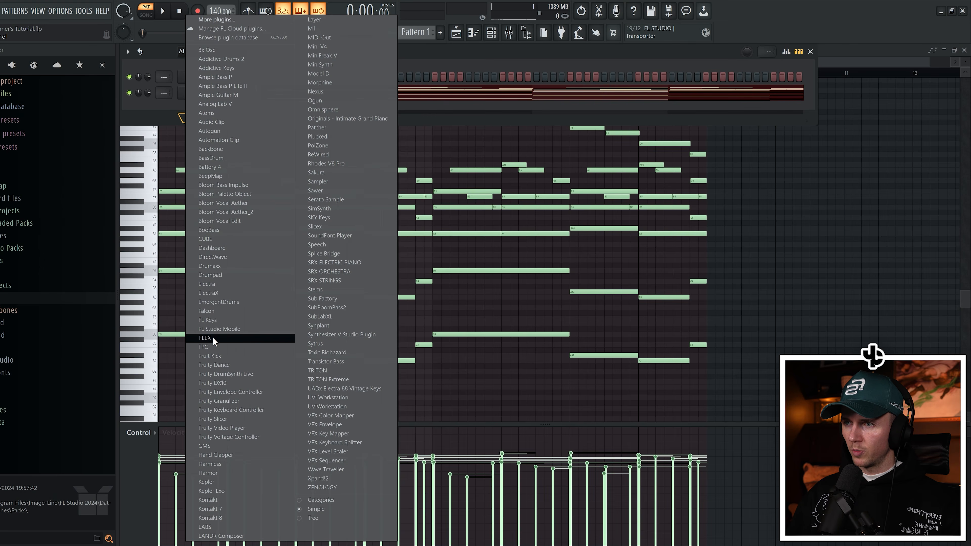
- Add a FLEX channel and load the Violins Sustain preset from the Essential Strings pack
click(212, 338)
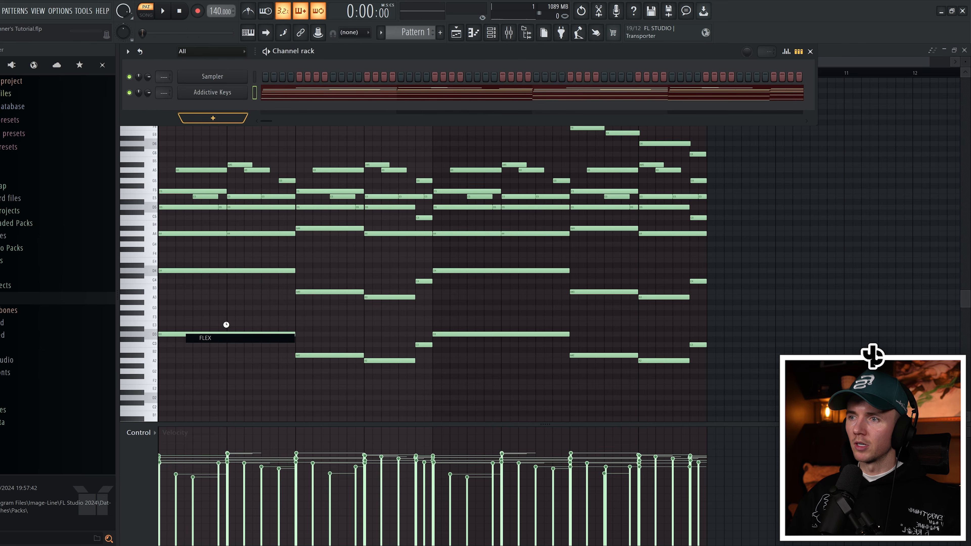
click(254, 221)
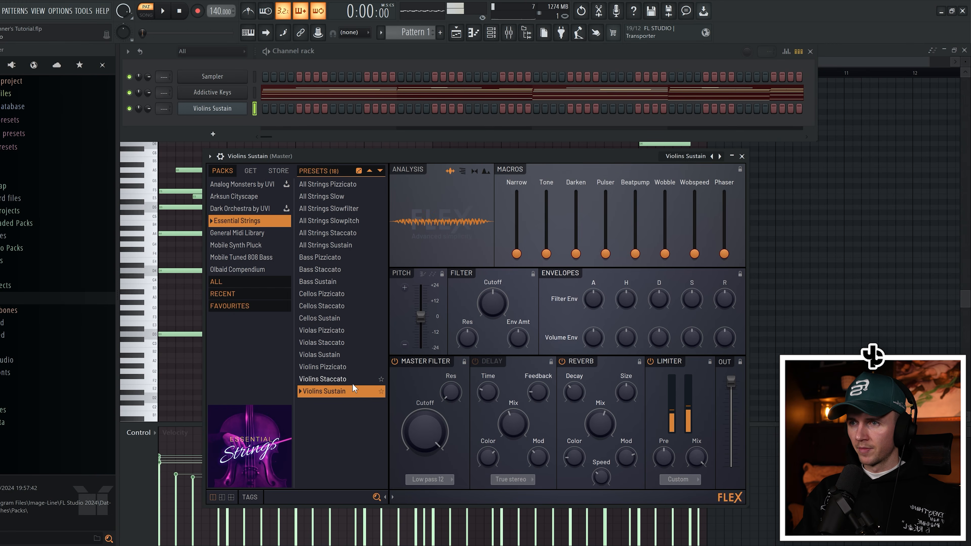
click(352, 380)
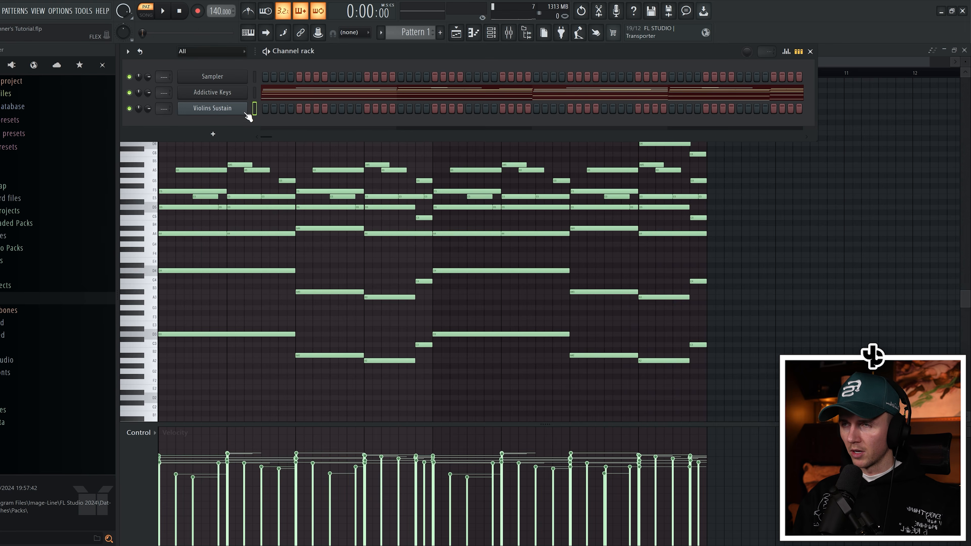
- Open the Violins Sustain channel in the piano roll and make sure ghost channels are shown
right_click(230, 109)
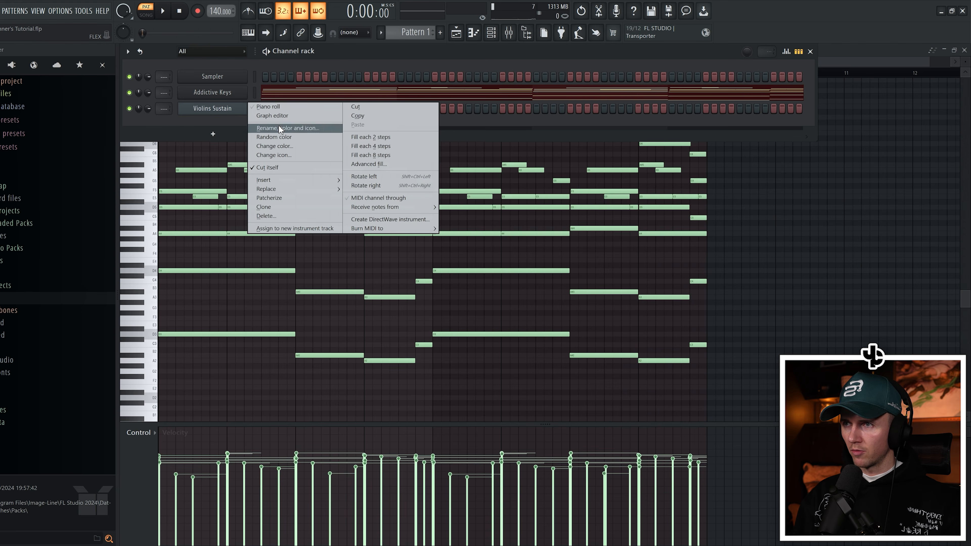
click(281, 108)
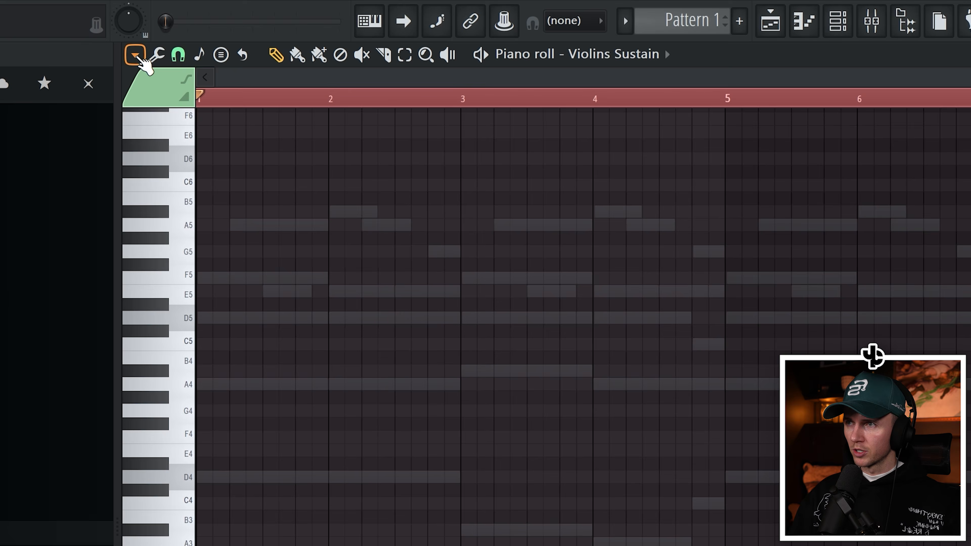
click(126, 50)
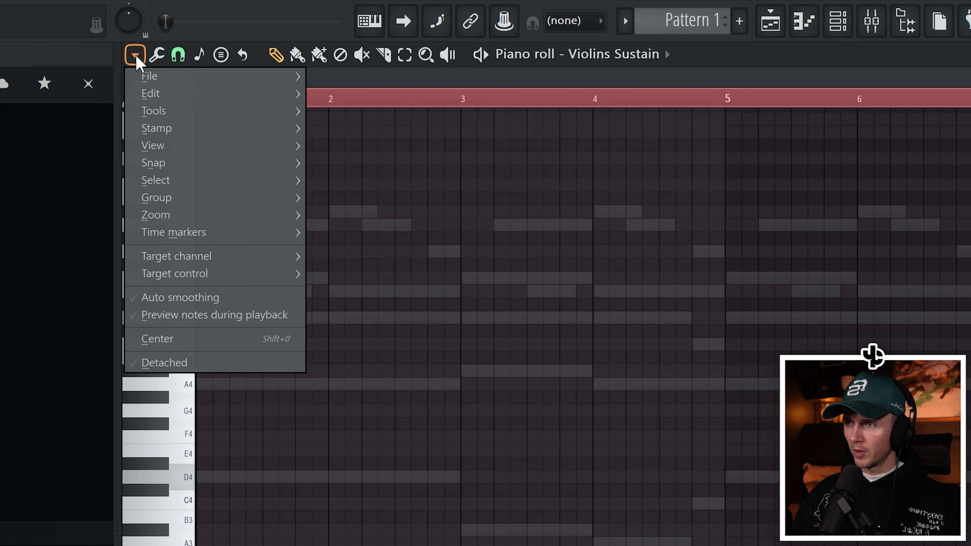
mouse_move(153, 145)
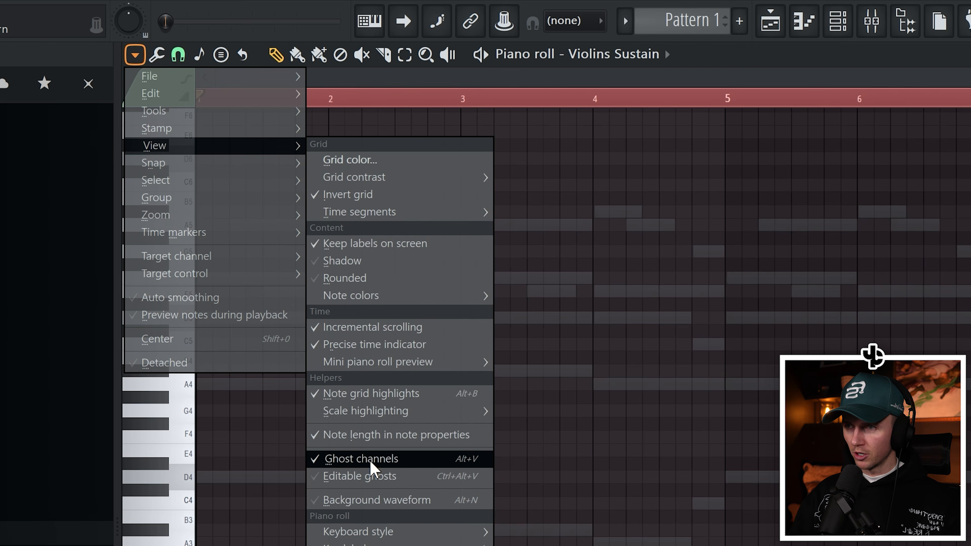
click(394, 466)
click(394, 466)
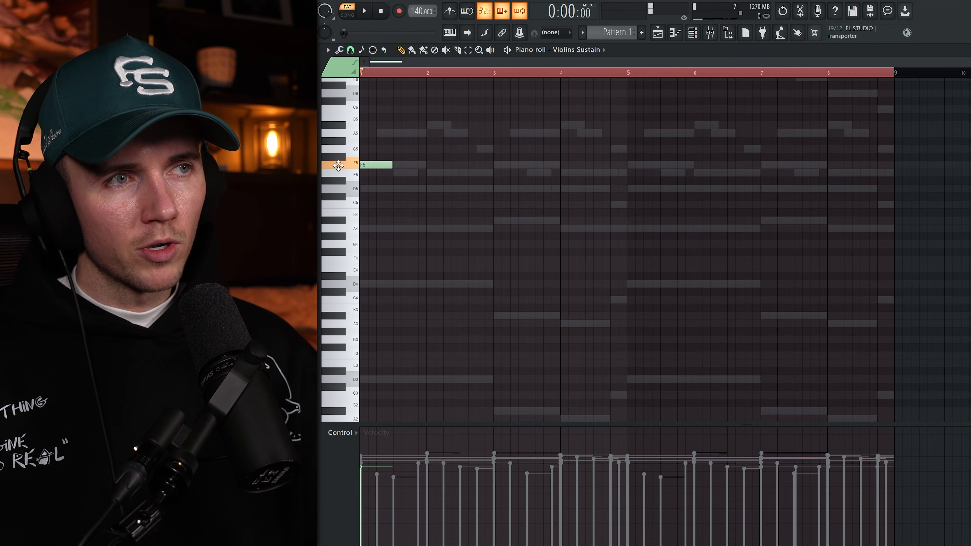
- Enter one-bar violin notes F5, E5, D5 and E5 across bars 1 to 4 during playback
drag(386, 165, 427, 165)
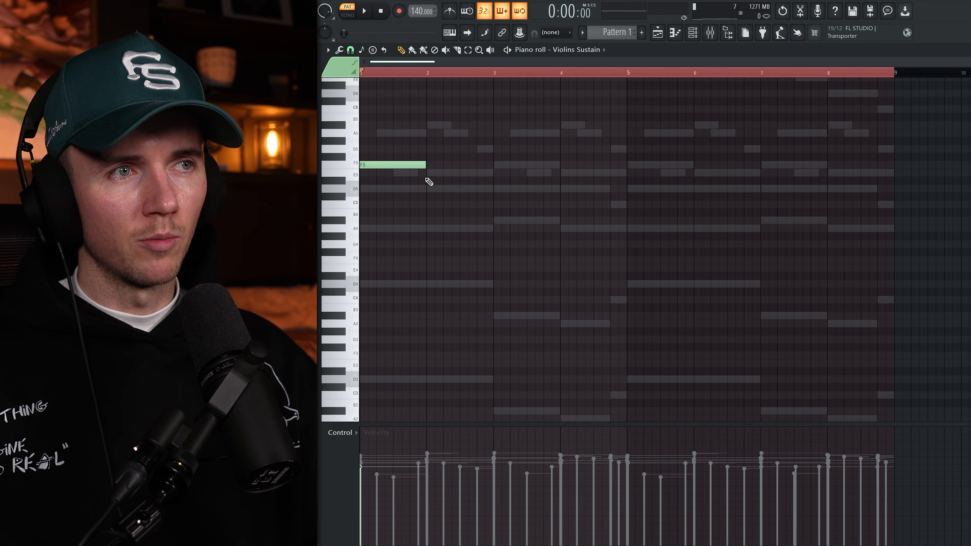
click(428, 173)
key(space)
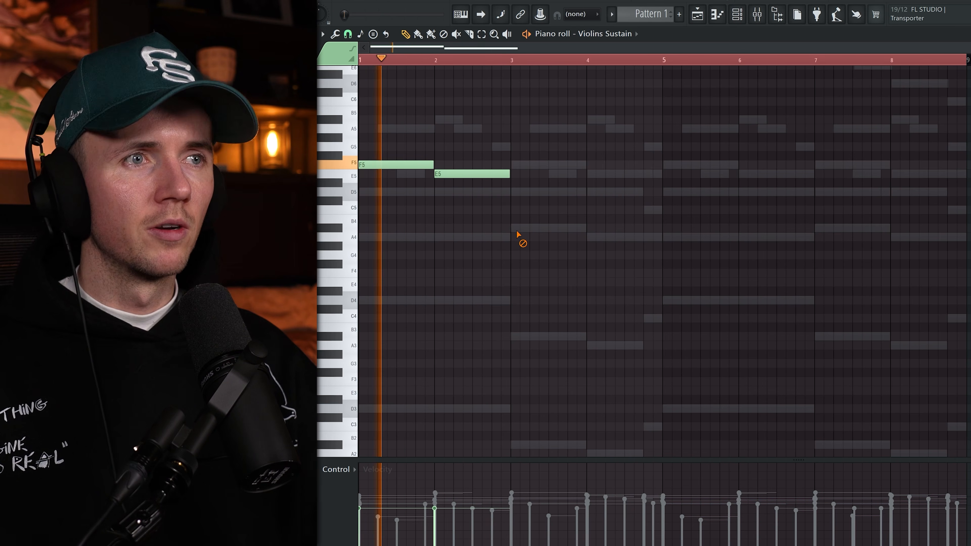
click(512, 192)
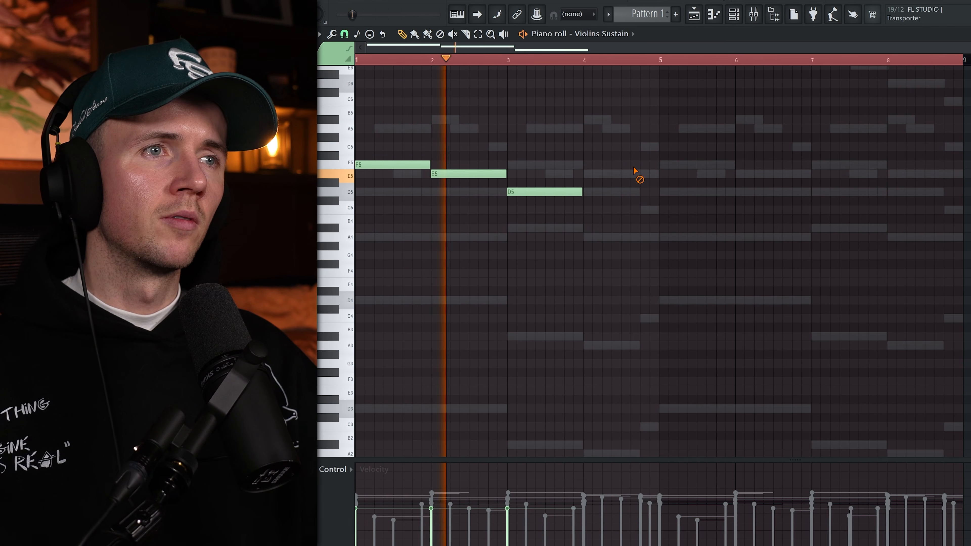
click(595, 174)
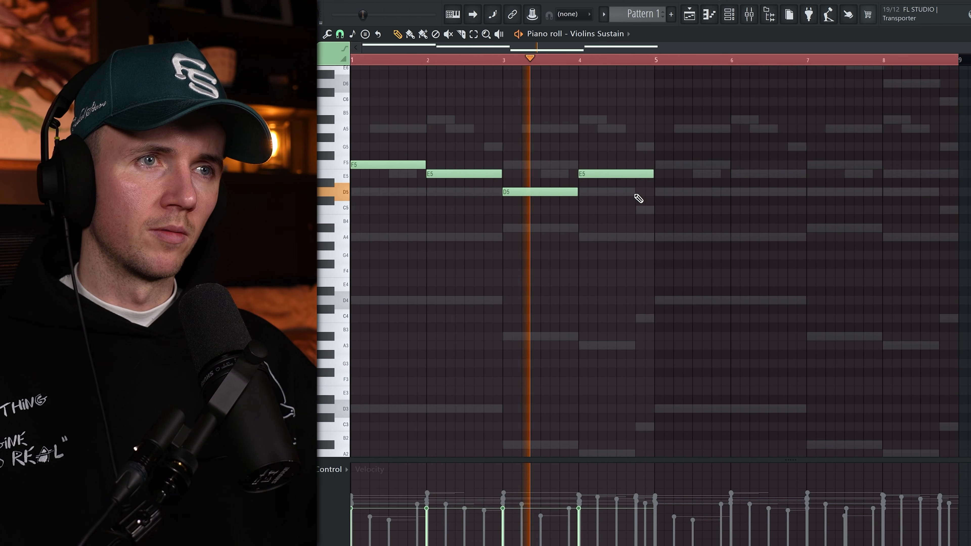
- Duplicate the four violin notes into bars 5 to 8 and raise the bar 7 note to G5
key(ctrl+a)
key(ctrl+b)
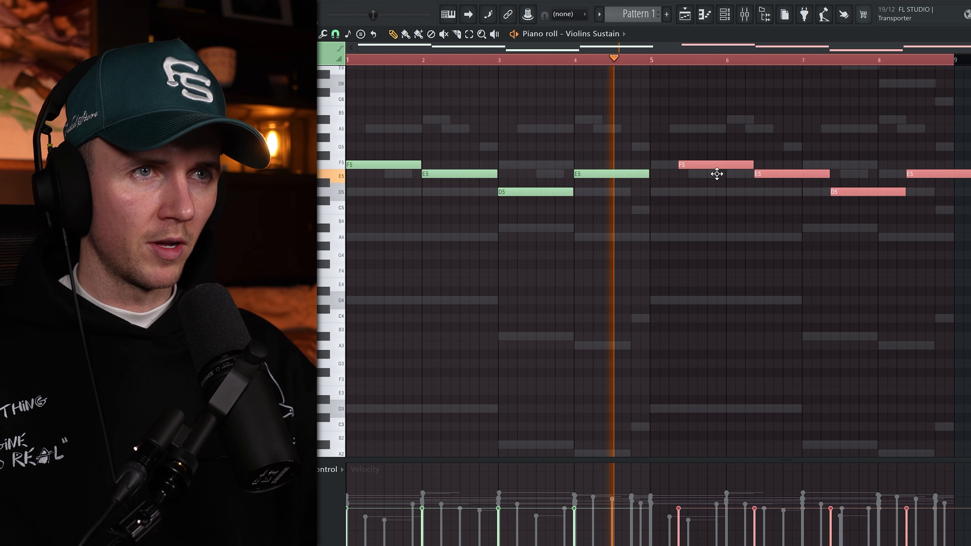
key(ctrl+d)
key(ctrl+a)
key(ctrl+d)
drag(809, 192, 809, 147)
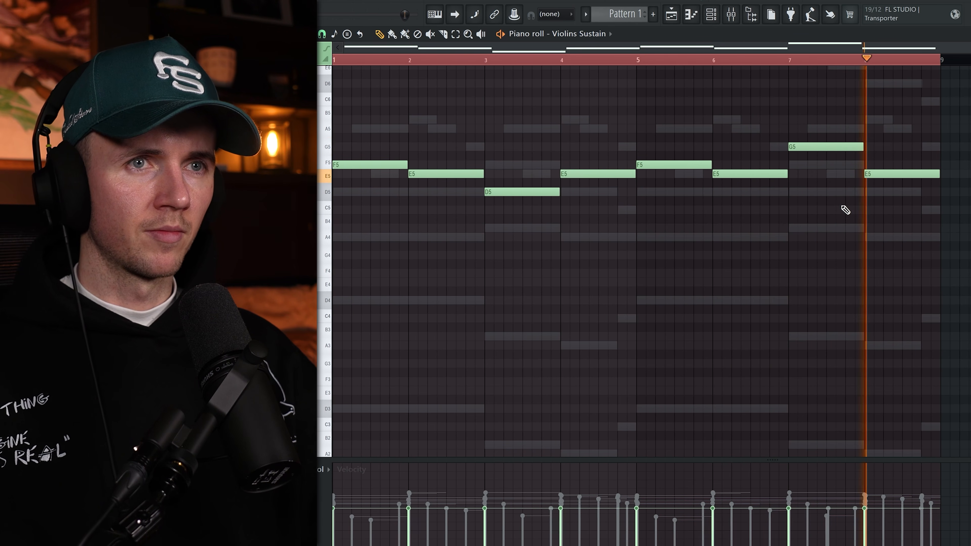
key(space)
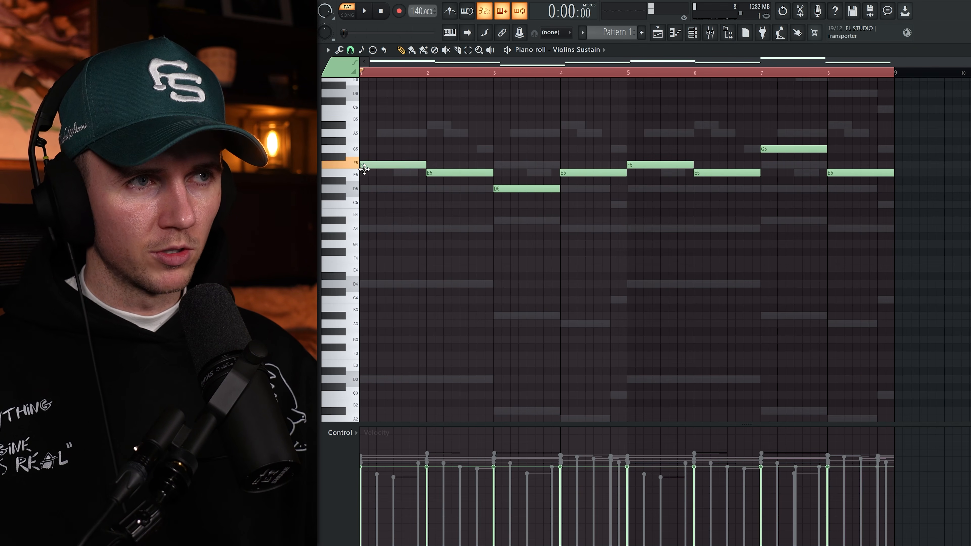
- Try shifting the first F5 violin note slightly late off the grid using a finer snap setting
click(350, 51)
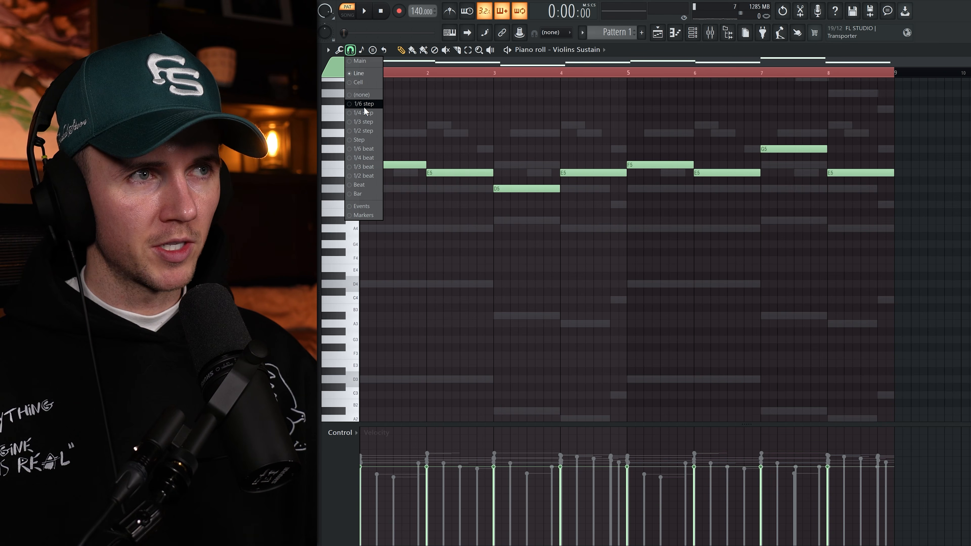
click(368, 130)
scroll(351, 169, up, 5)
click(349, 51)
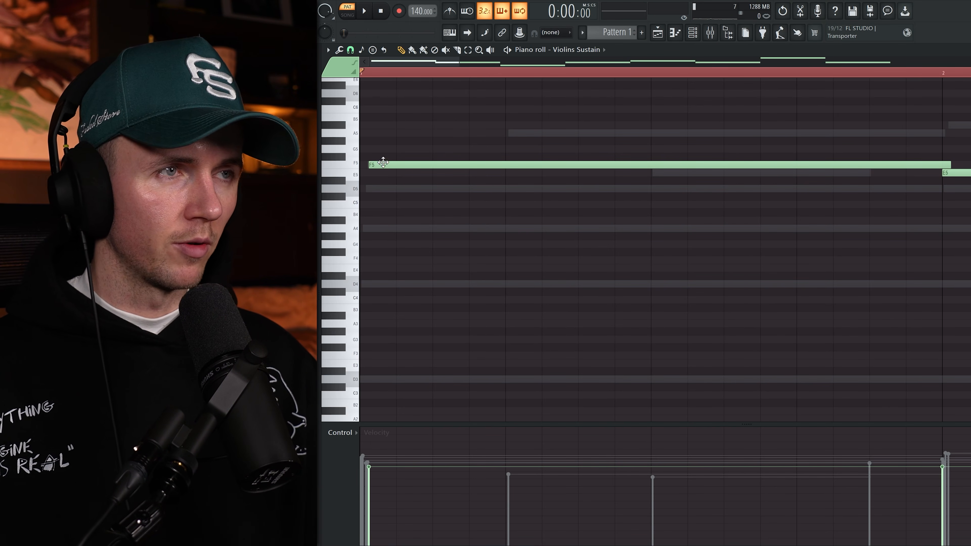
click(393, 162)
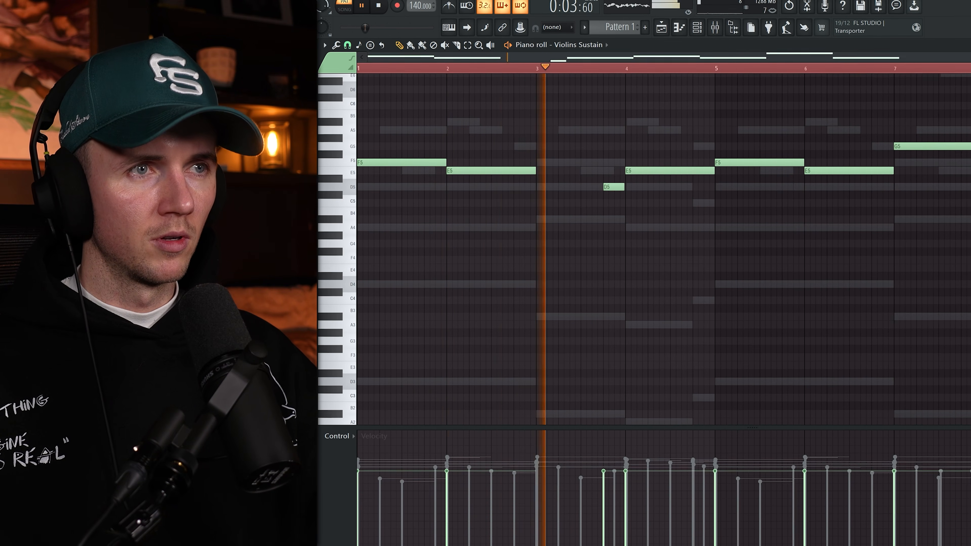
- Shorten the violin's bar 4 E5 to fit a short G5 at the bar's end, and remove the bar 7 G5
scroll(582, 219, up, 1)
scroll(687, 206, down, 2)
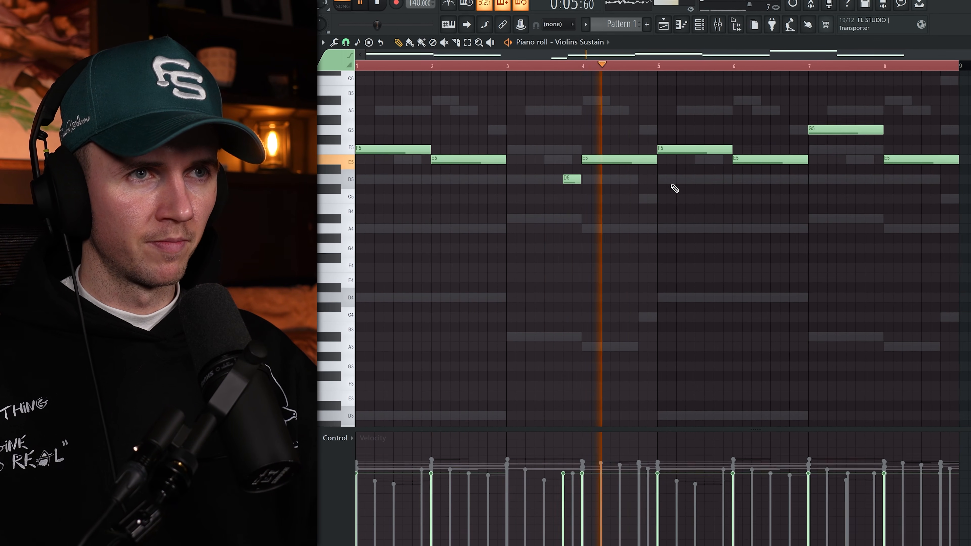
click(554, 65)
key(space)
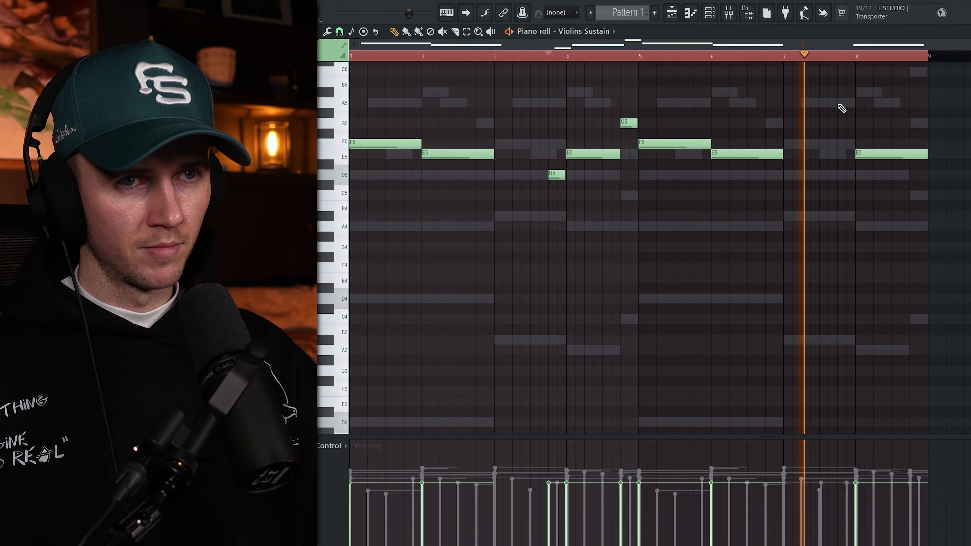
- Replace the violin's bar 8 E5 with an A5, A#5, A5, G5 run starting late in bar 7, and adjust the channel volume
click(842, 101)
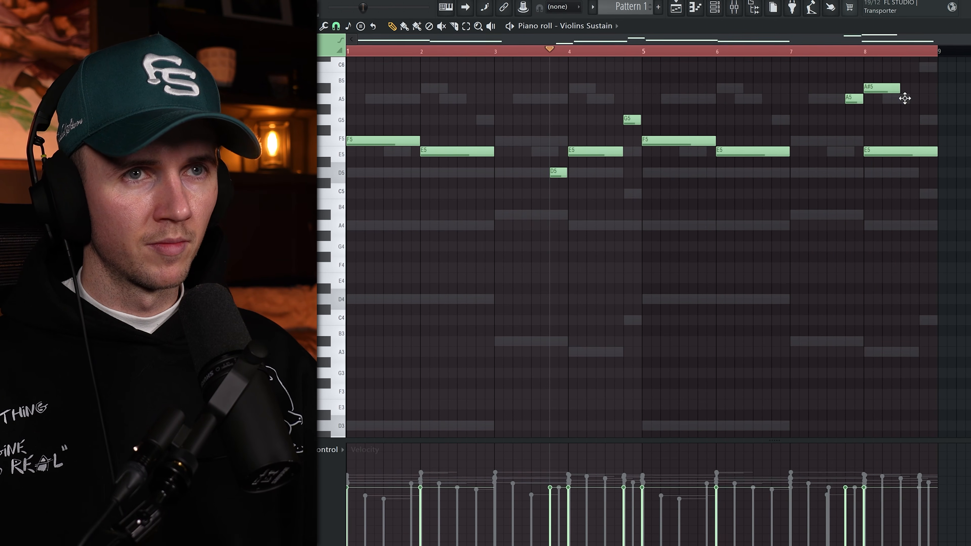
right_click(943, 119)
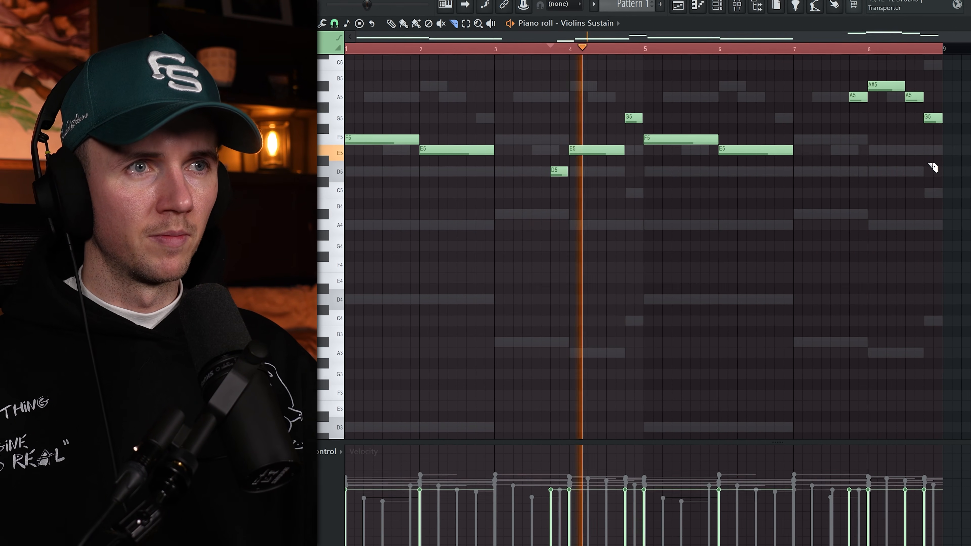
key(p)
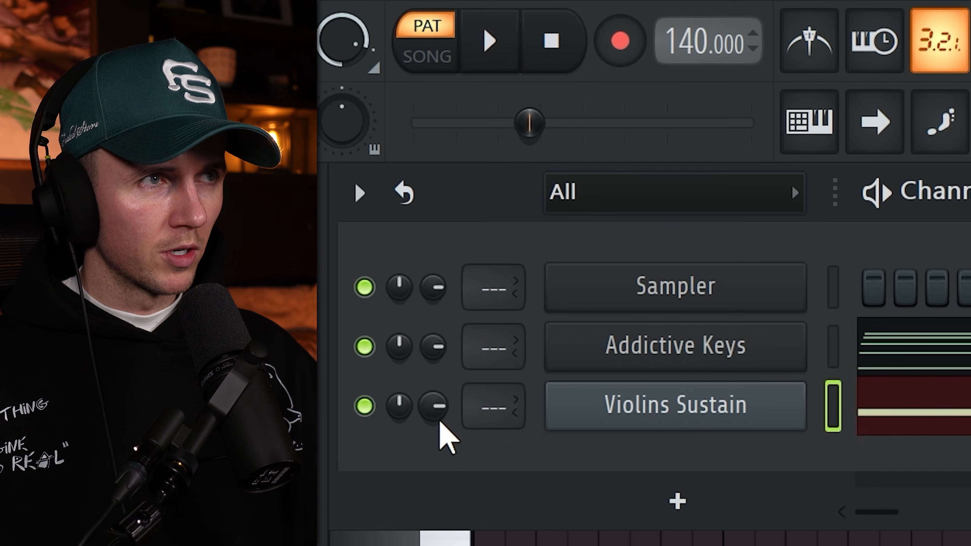
drag(433, 417, 433, 409)
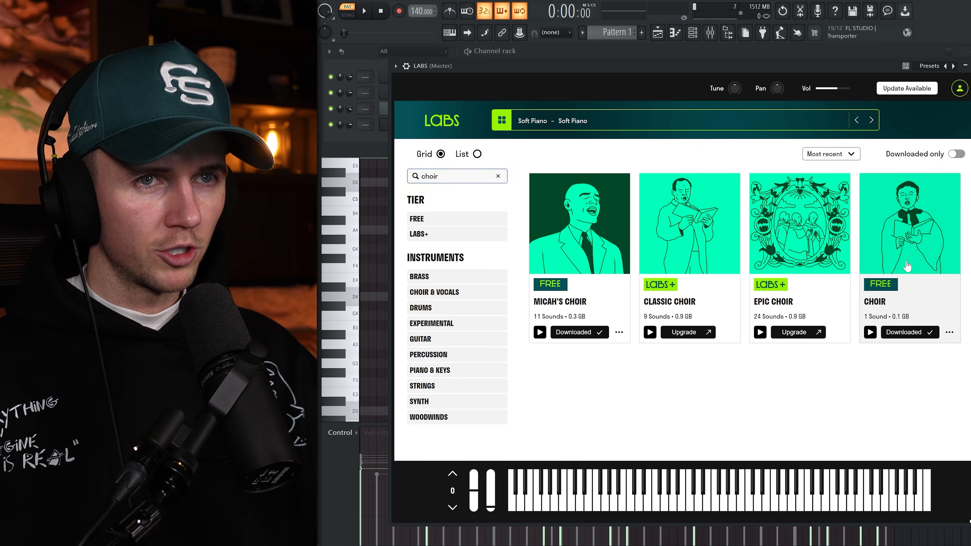
- Load the free Choir instrument in LABS and close the plugin window
click(904, 217)
click(914, 313)
key(Escape)
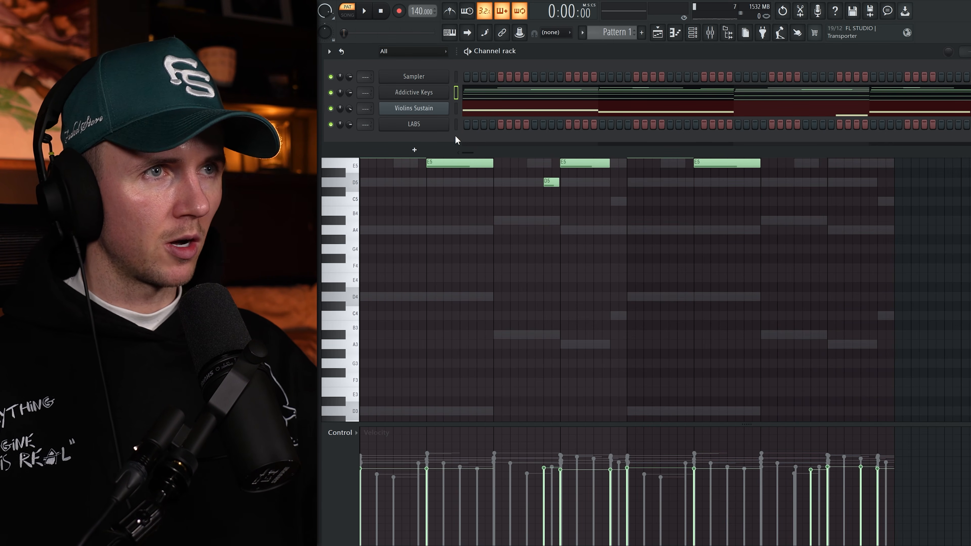
- Paste the Addictive Keys notes into the LABS channel and open that channel's piano roll
key(ctrl+v)
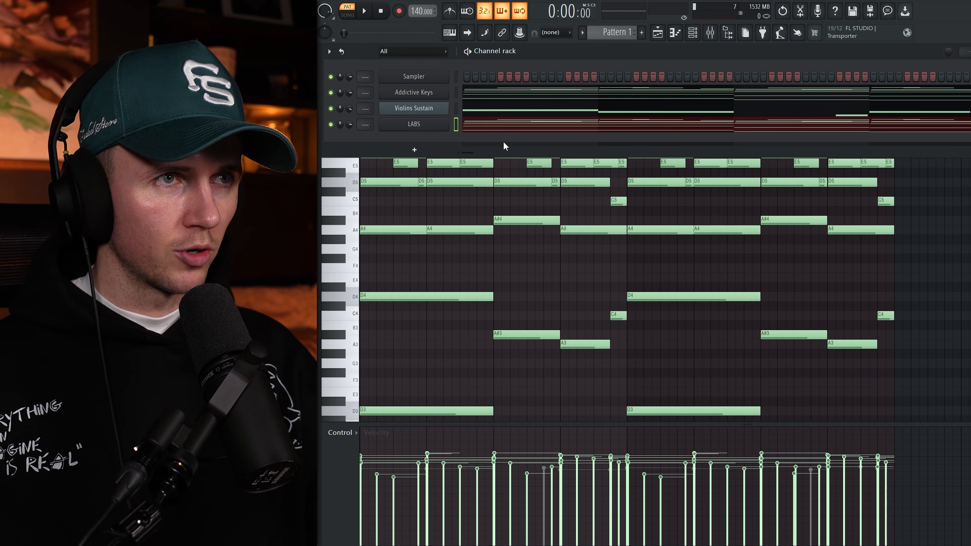
click(498, 128)
click(497, 129)
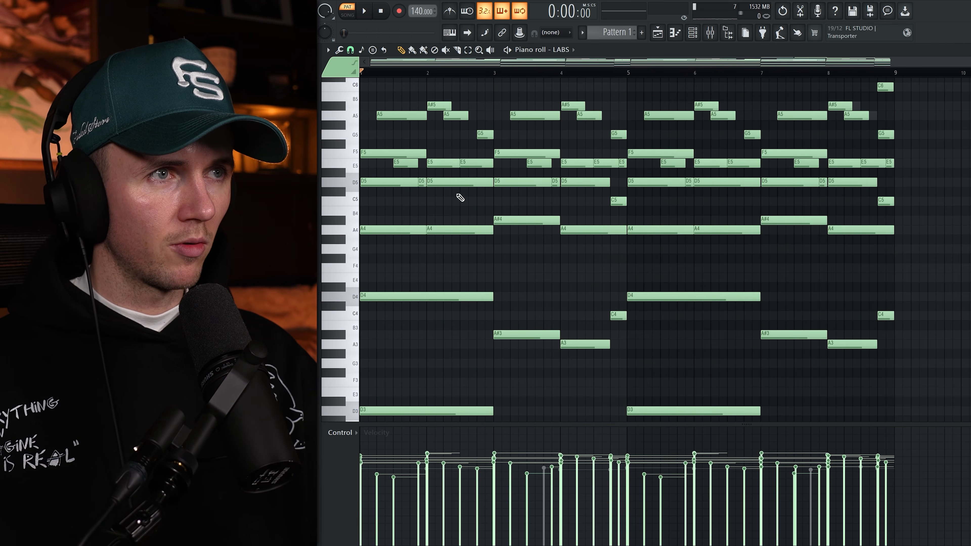
- Strip the moving melody notes from the choir part, keeping only sustained chord and bass notes in bars 1 to 4
key(ctrl+z)
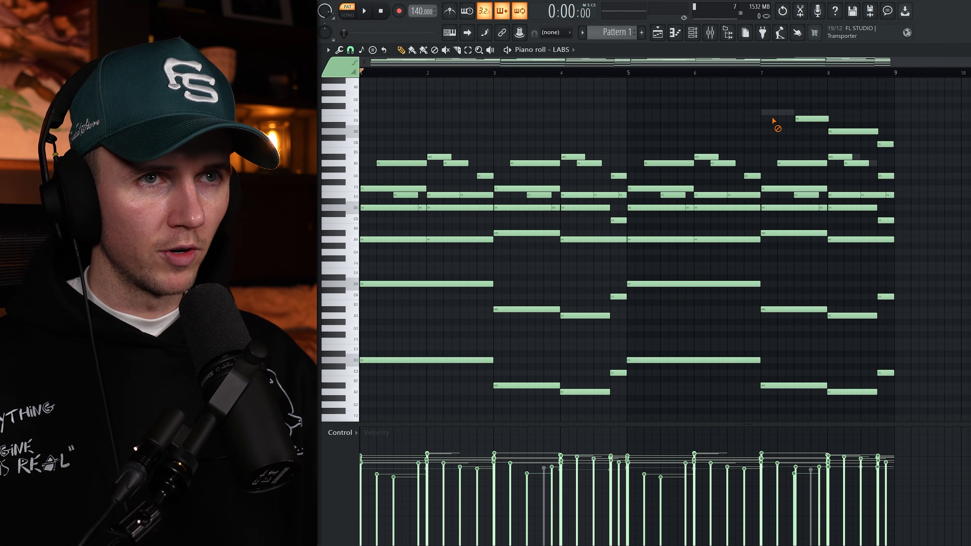
right_click(813, 119)
right_click(856, 132)
drag(910, 123, 787, 167)
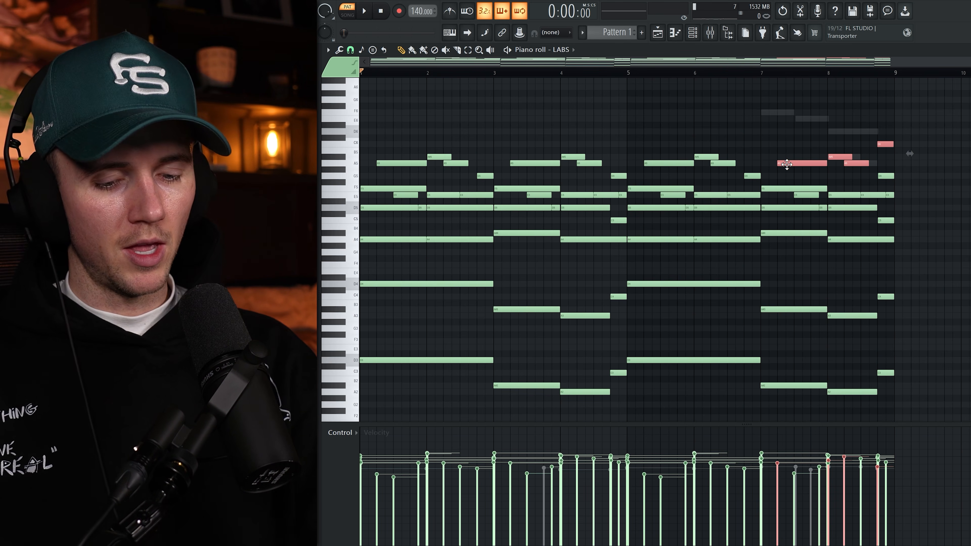
right_click(786, 164)
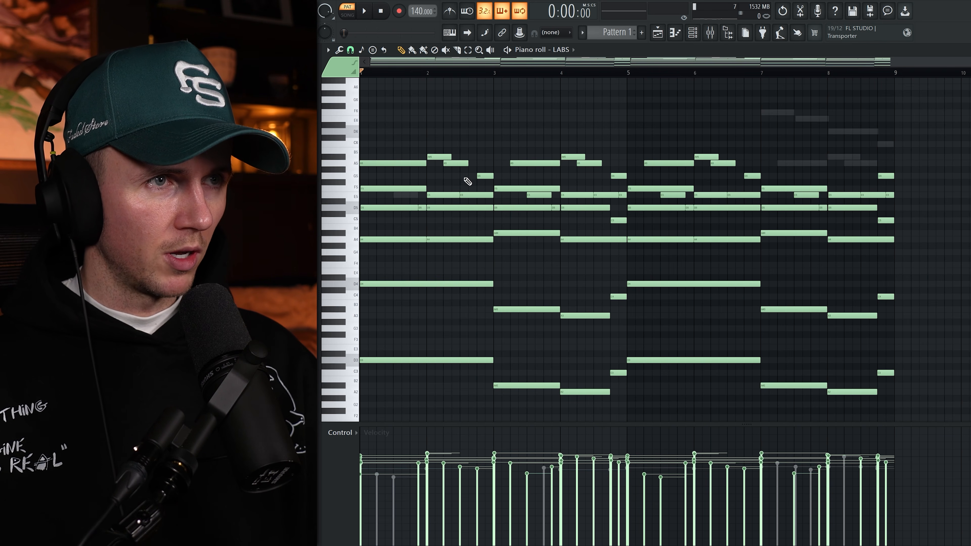
right_click(458, 163)
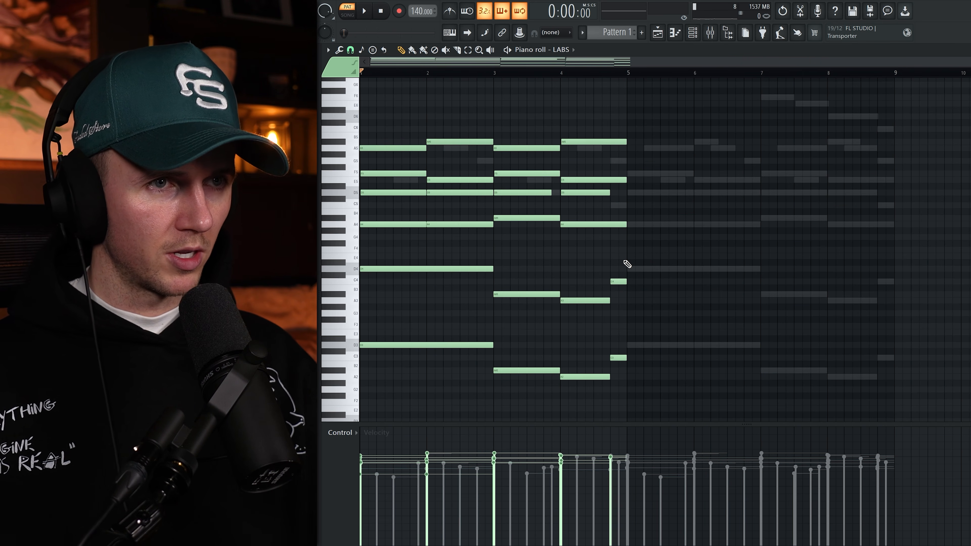
- Set an eight-bar time selection and duplicate the choir notes from bars 1 to 4 into bars 5 to 8
key(ctrl+Return)
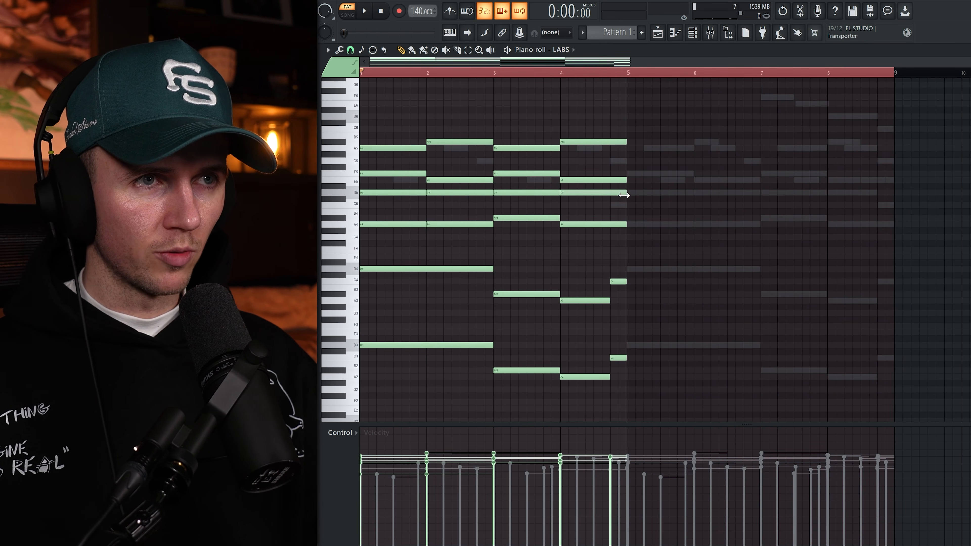
key(ctrl+a)
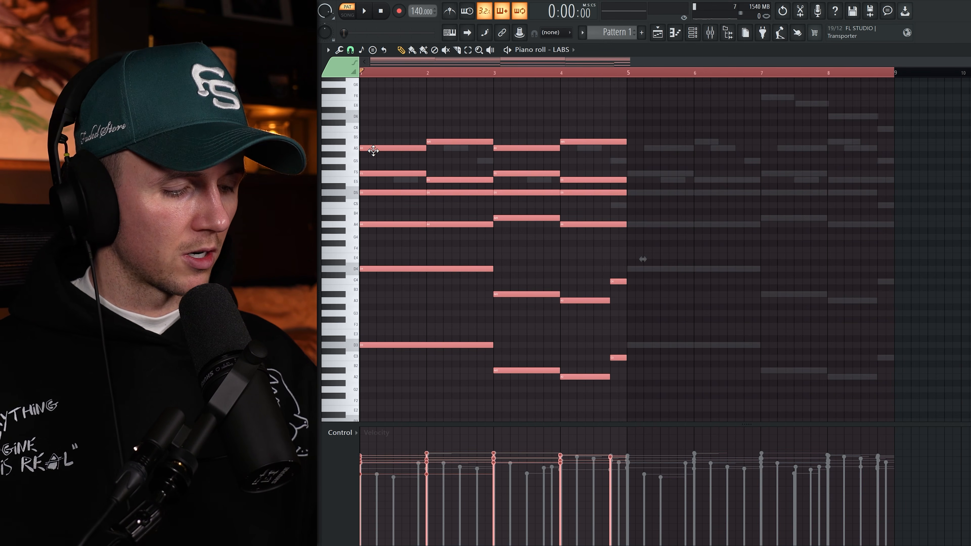
mouse_move(371, 150)
mouse_down()
mouse_move(672, 139)
mouse_move(638, 136)
mouse_up()
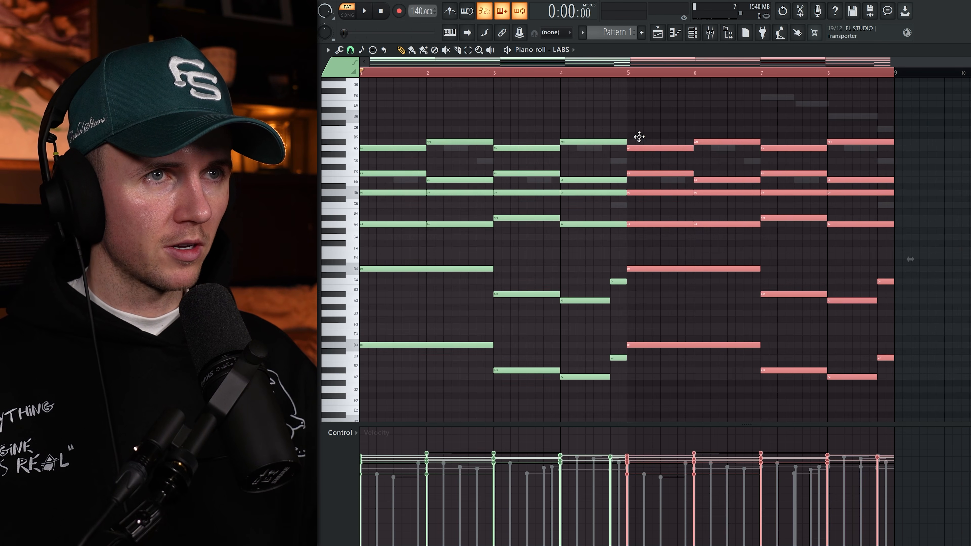
right_click(651, 119)
- Delete the lowest octave of bass notes from the choir part and raise the other notes one octave
key(ctrl+a)
key(space)
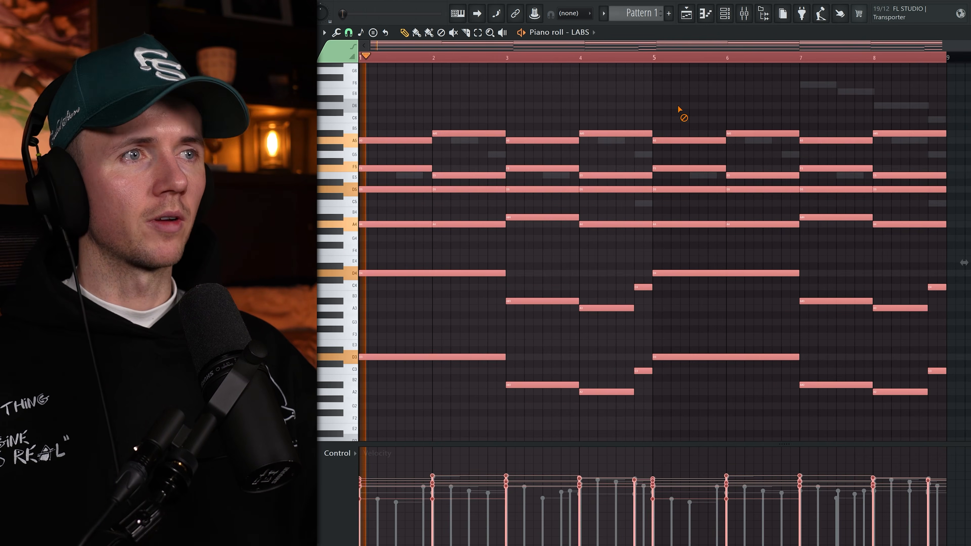
right_click(679, 110)
drag(405, 413, 966, 329)
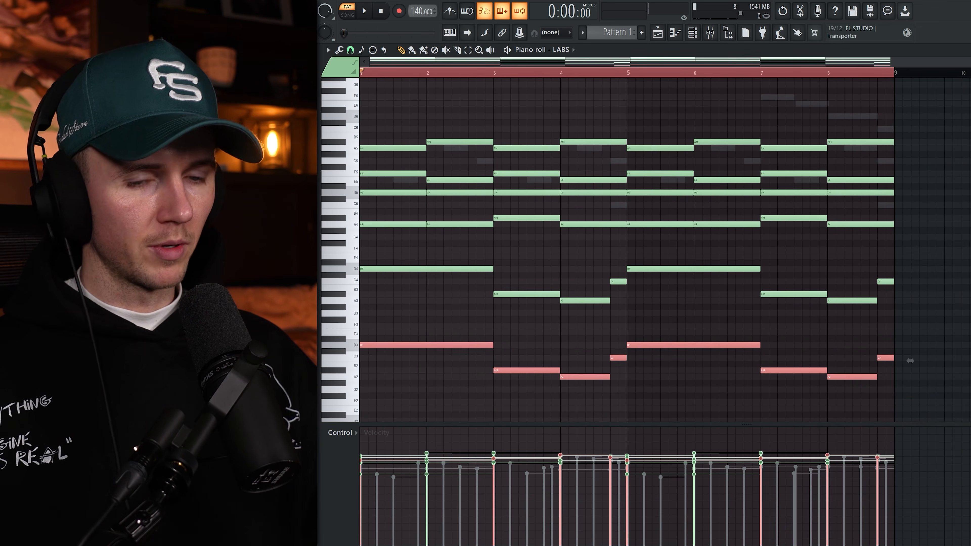
key(ctrl+x)
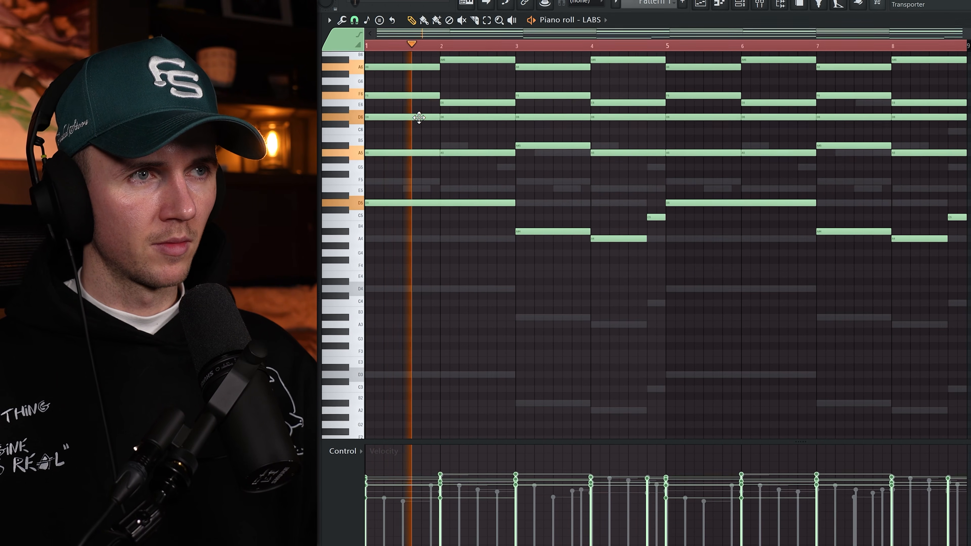
- Delete the remaining bass line from the choir part across all eight bars
scroll(553, 227, up, 2)
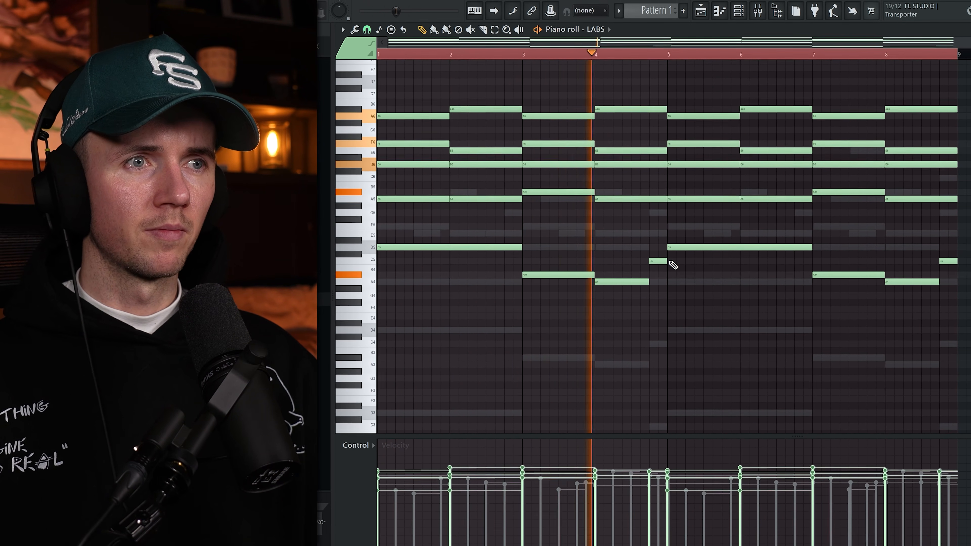
drag(964, 241, 408, 311)
key(Delete)
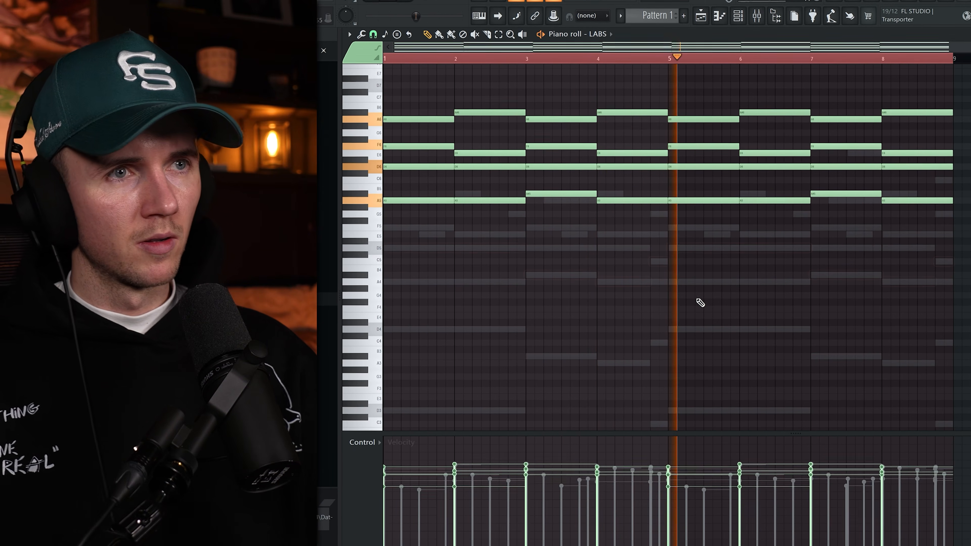
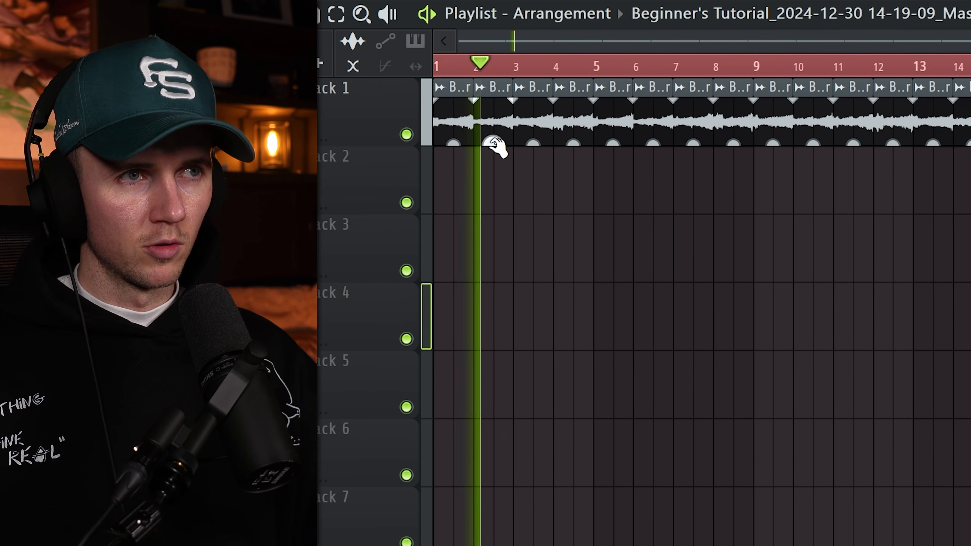
- Play the chopped audio in the playlist from bar 9 and check the clip's channel settings
click(763, 65)
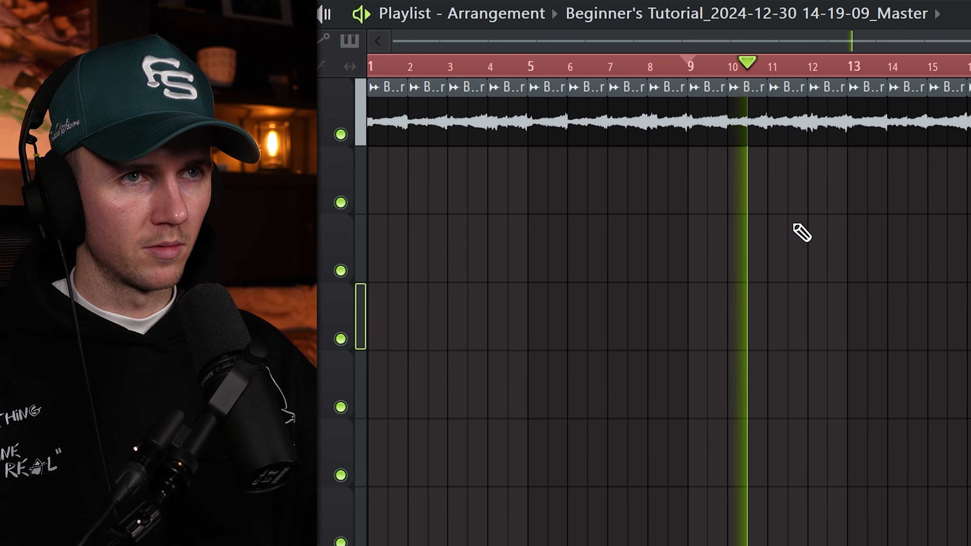
key(space)
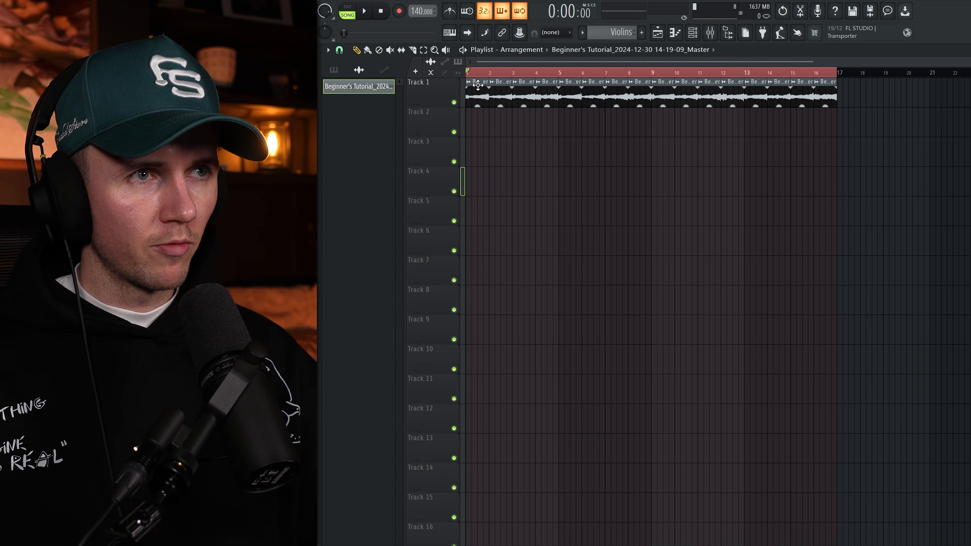
double_click(477, 84)
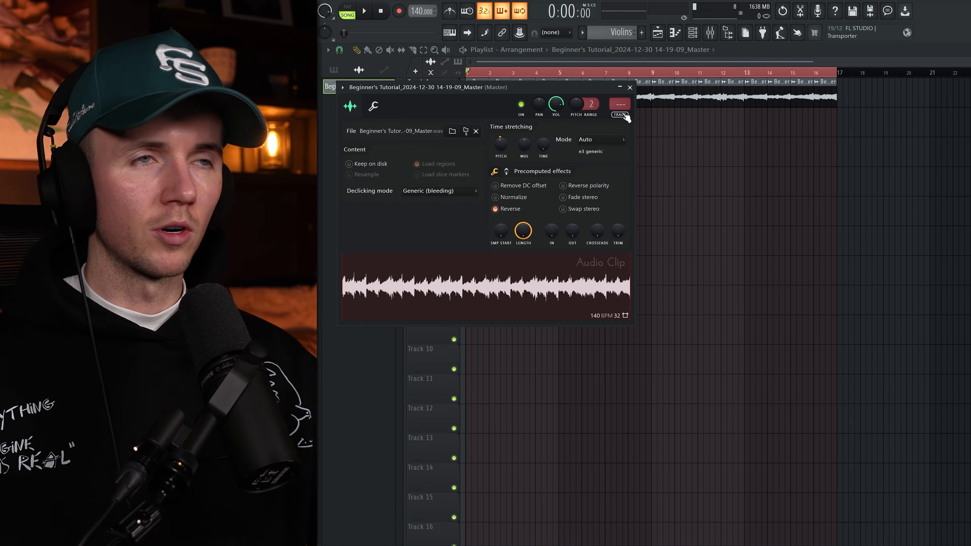
click(630, 87)
- Rename the playlist audio clip as Chopped Melody
right_click(469, 83)
click(491, 123)
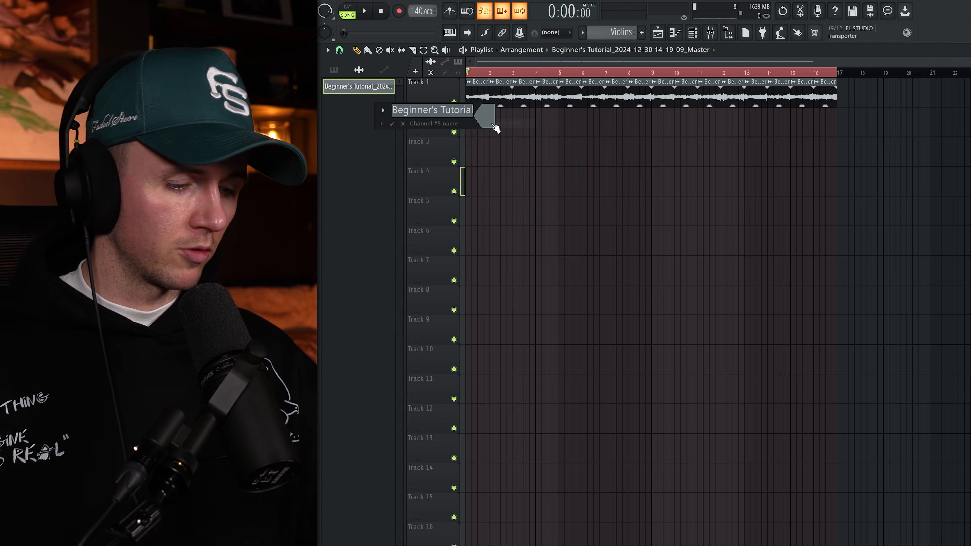
text(Chopped)
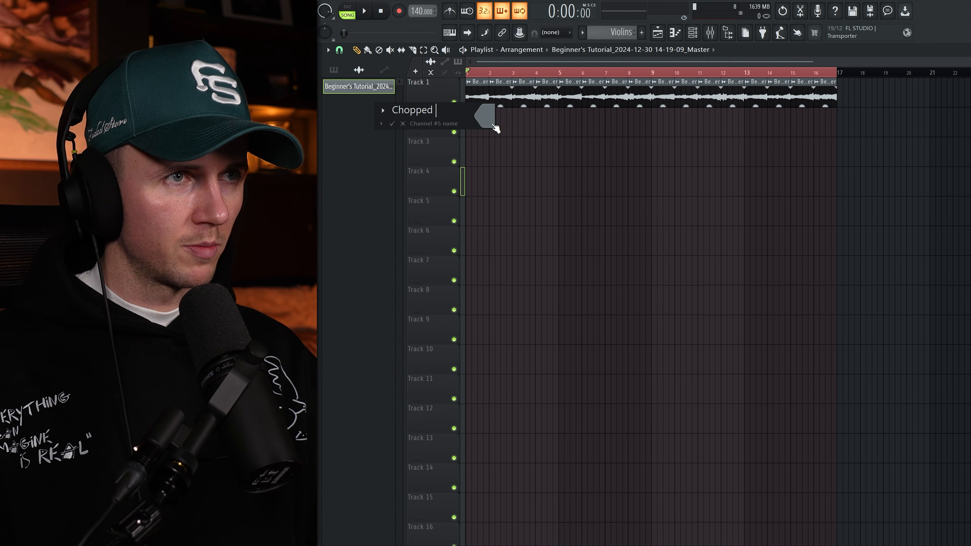
text( Melody)
key(Return)
- Route the Chopped Melody clip to mixer insert 4
click(482, 88)
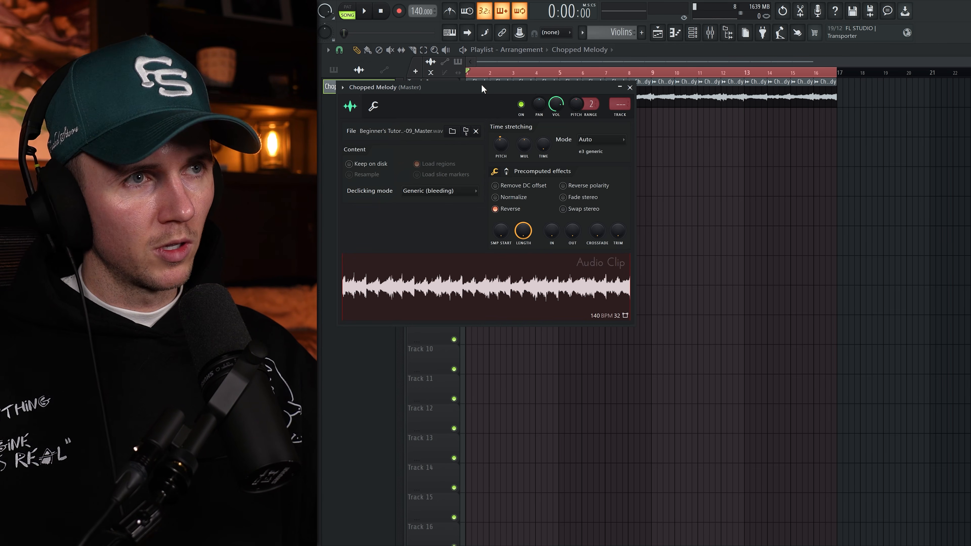
click(621, 115)
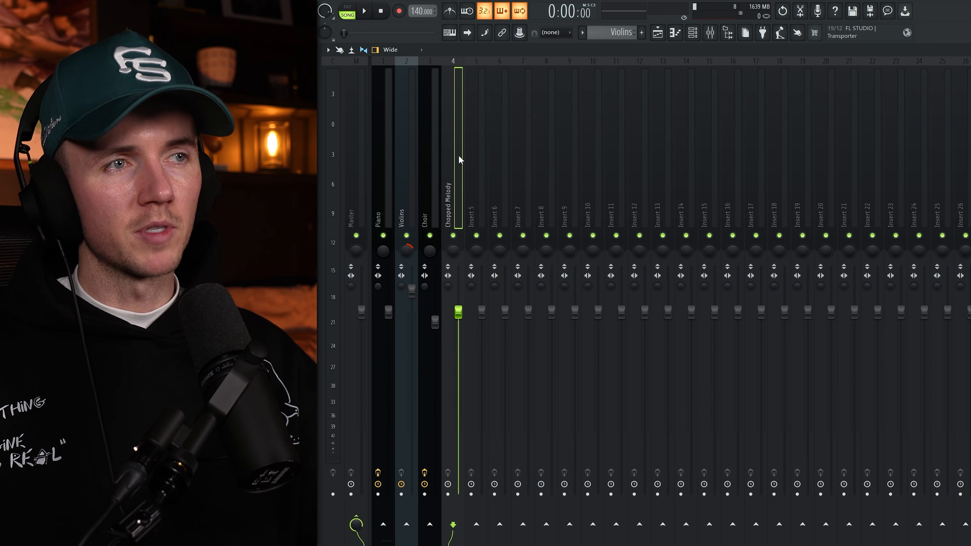
key(space)
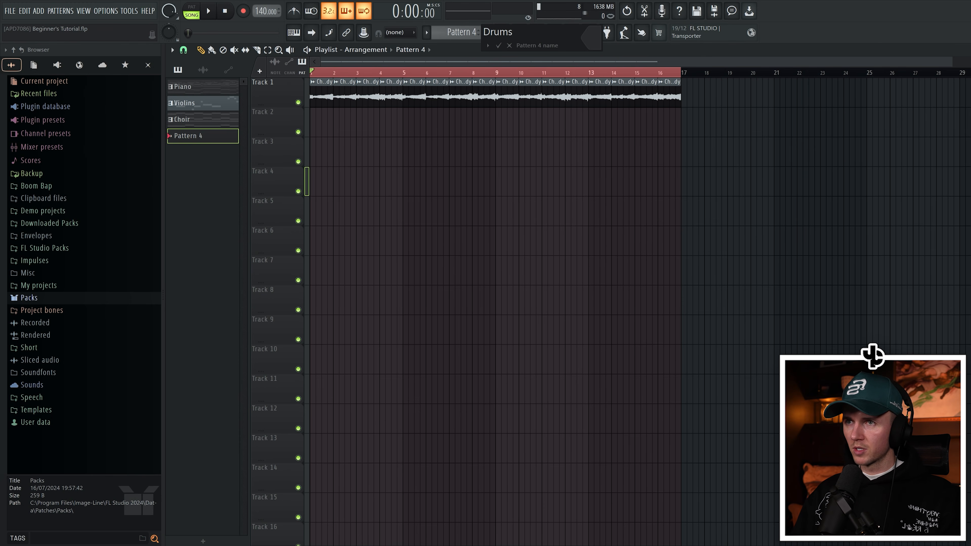
- Name the new pattern Drums and place it on Track 2 as an eight-bar clip
key(Return)
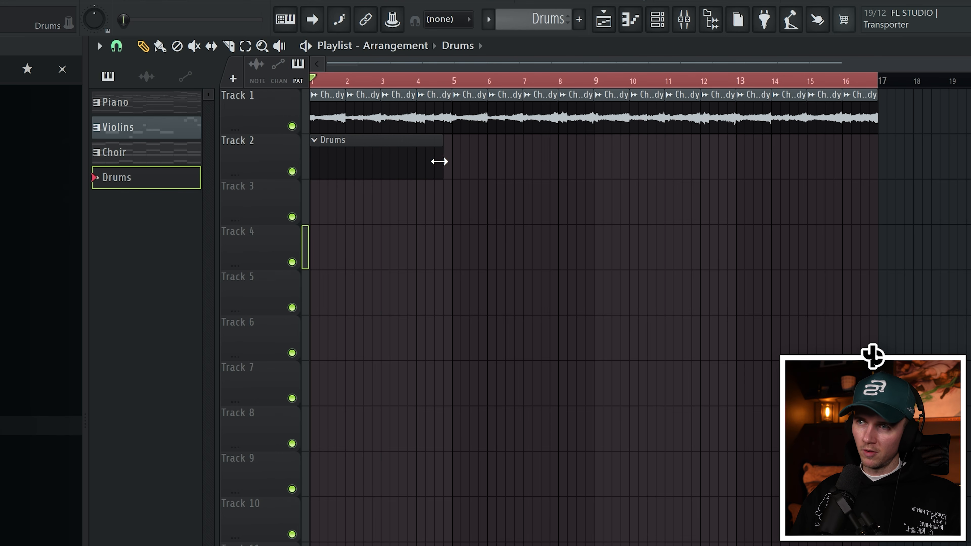
drag(452, 161, 581, 161)
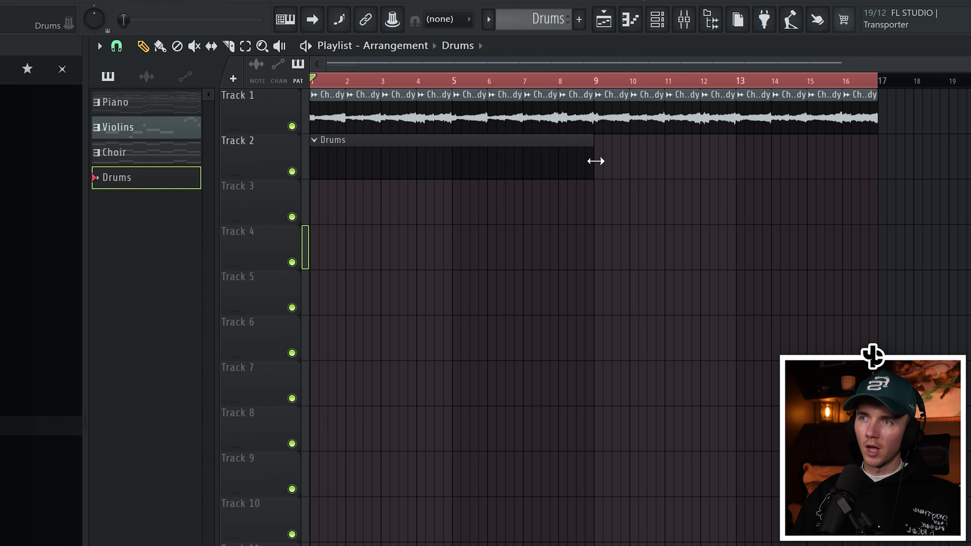
- Place a second Drums clip on Track 2 from bar 9 to the end of bar 16 and open the channel rack
drag(340, 152, 632, 149)
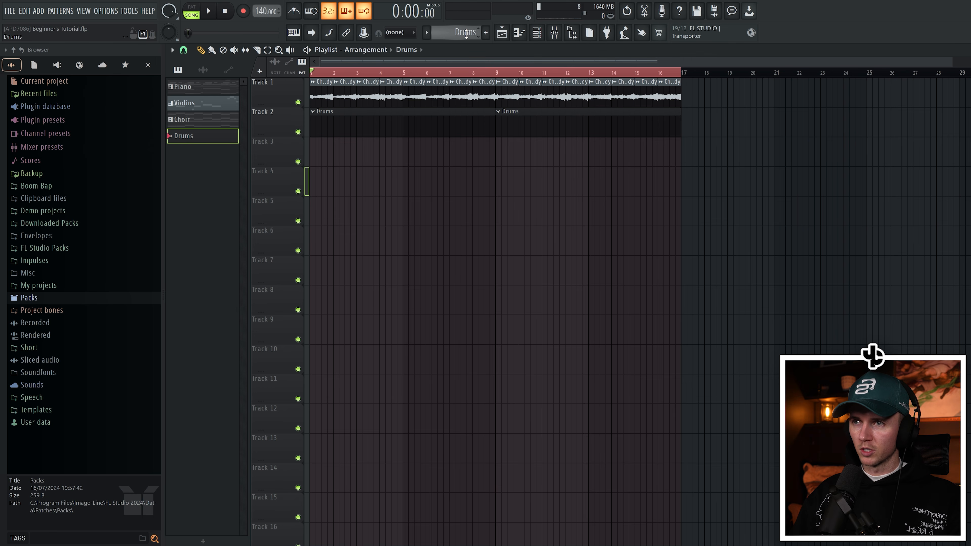
click(427, 33)
click(427, 34)
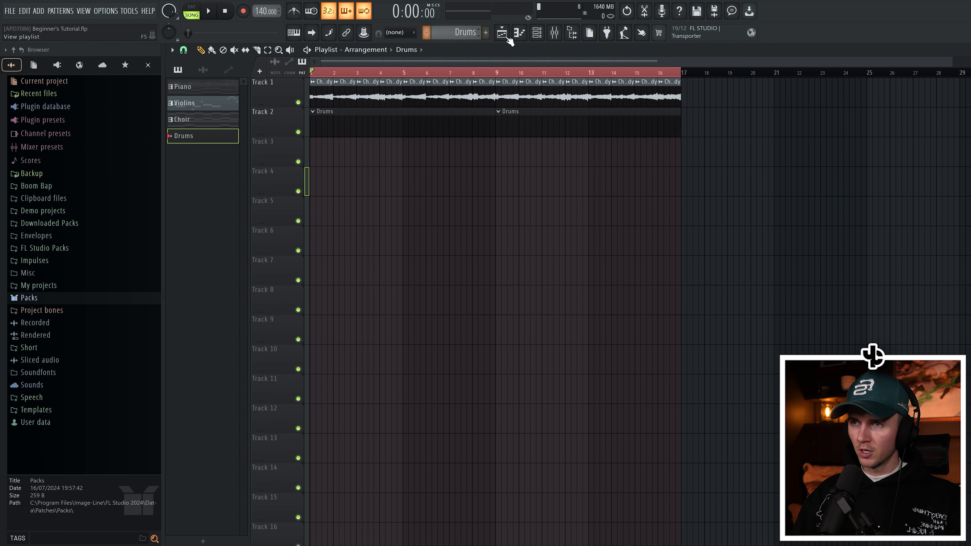
click(541, 37)
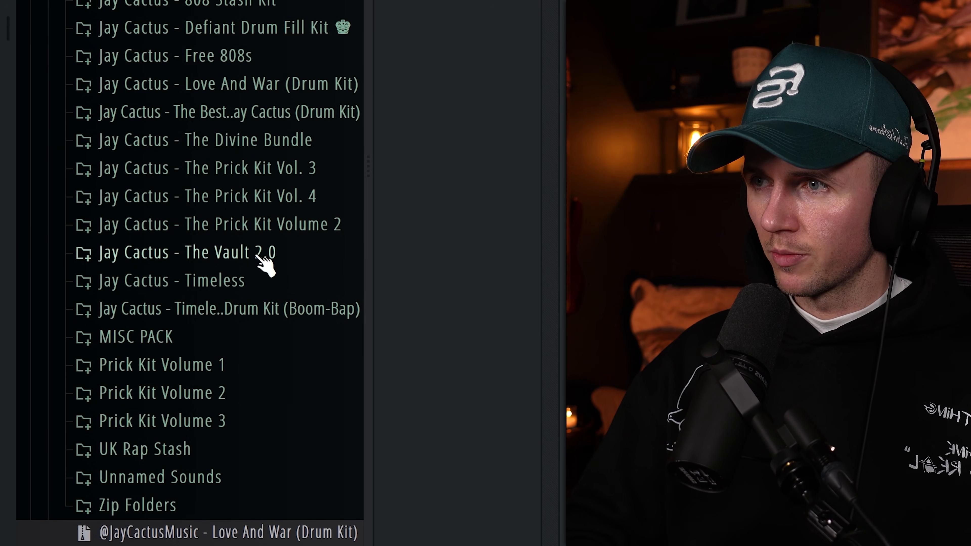
- Load the TrapLordz - Beef Snare sample from The Vault 2.0's Trap Lordz (Trap) snares into the channel rack as a new channel
click(266, 264)
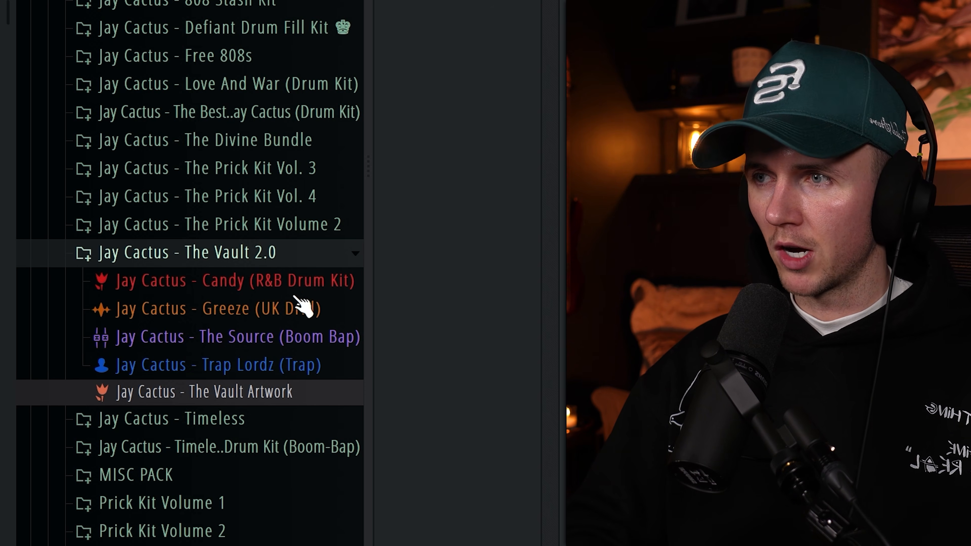
click(328, 365)
scroll(314, 229, down, 3)
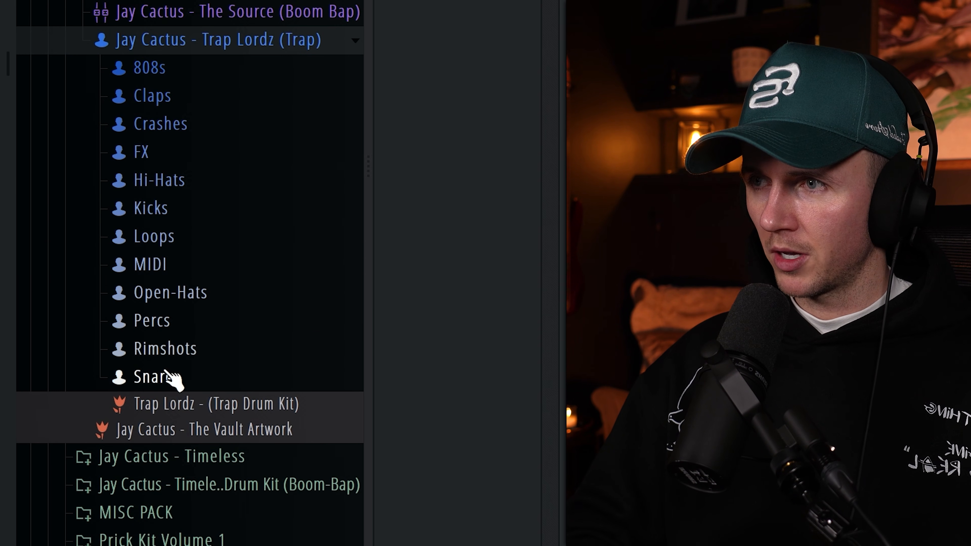
click(170, 376)
scroll(225, 296, down, 2)
click(252, 20)
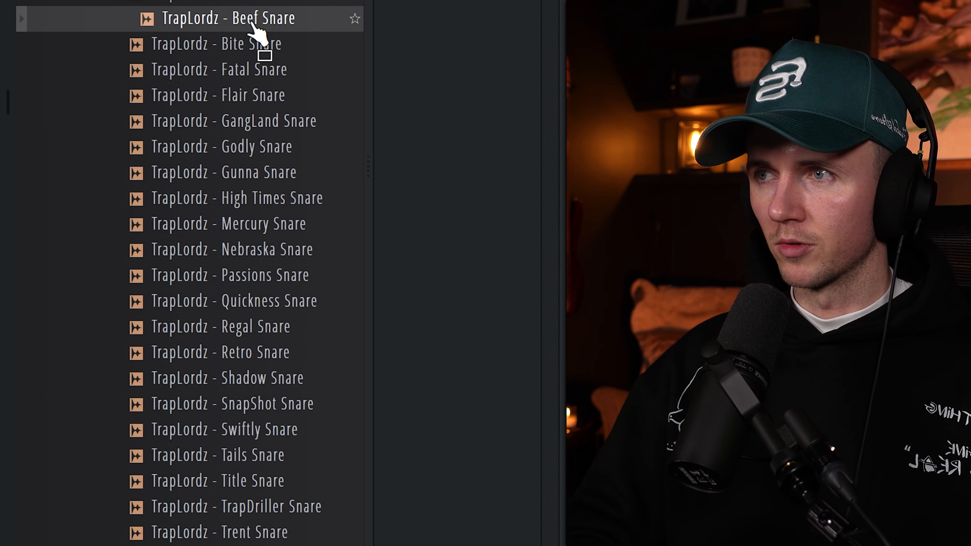
drag(216, 26, 264, 152)
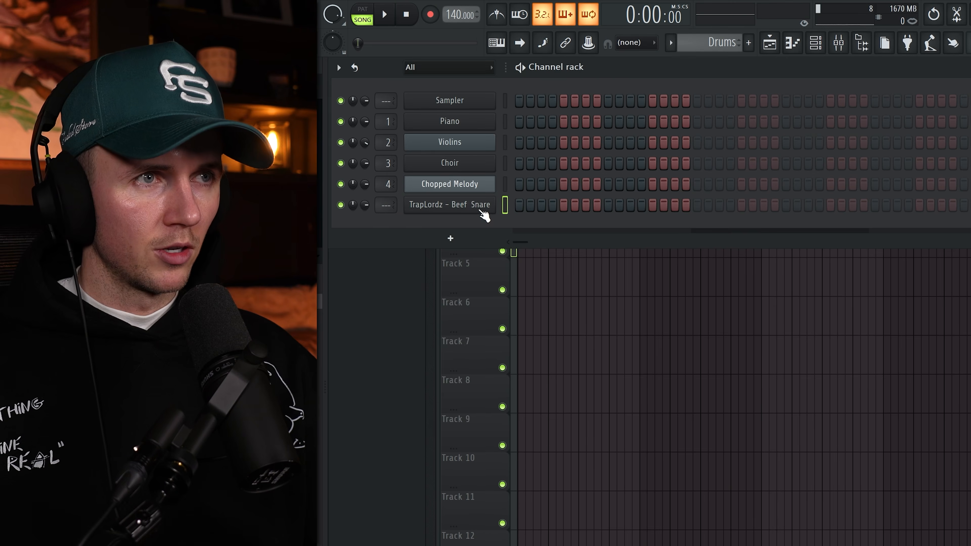
- Open the TrapLordz - Beef Snare channel settings and bring up the options for its time-stretching time
click(480, 206)
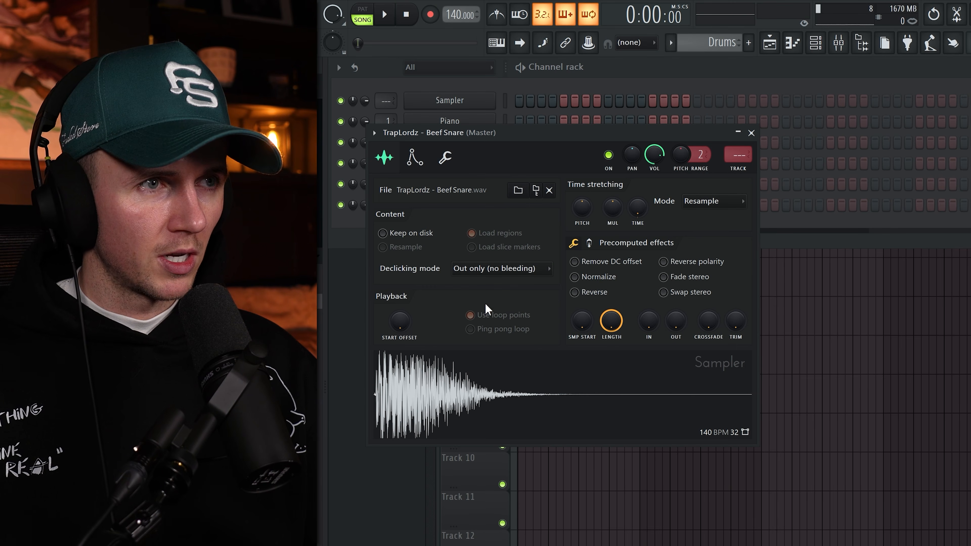
right_click(638, 207)
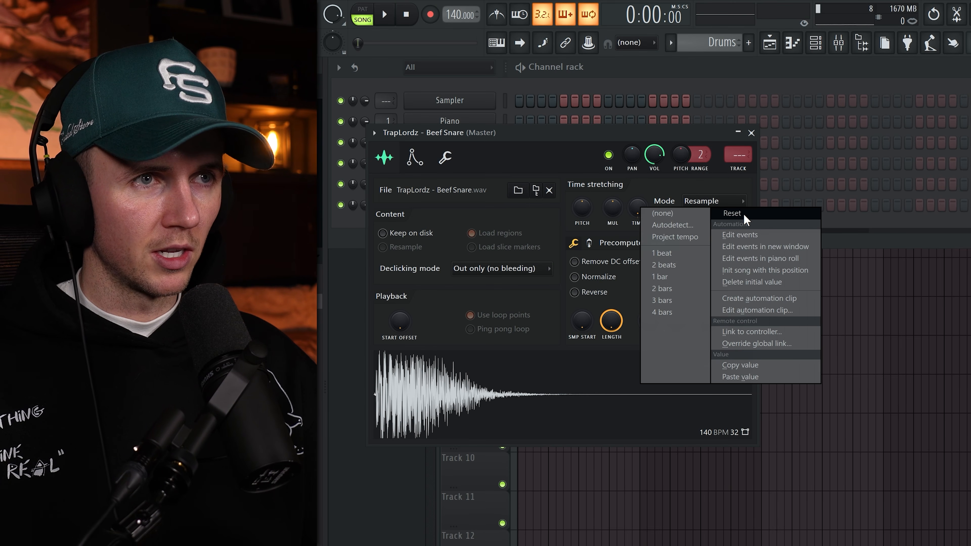
- Reset the Beef Snare's time-stretching Time value and close its sampler settings
click(743, 213)
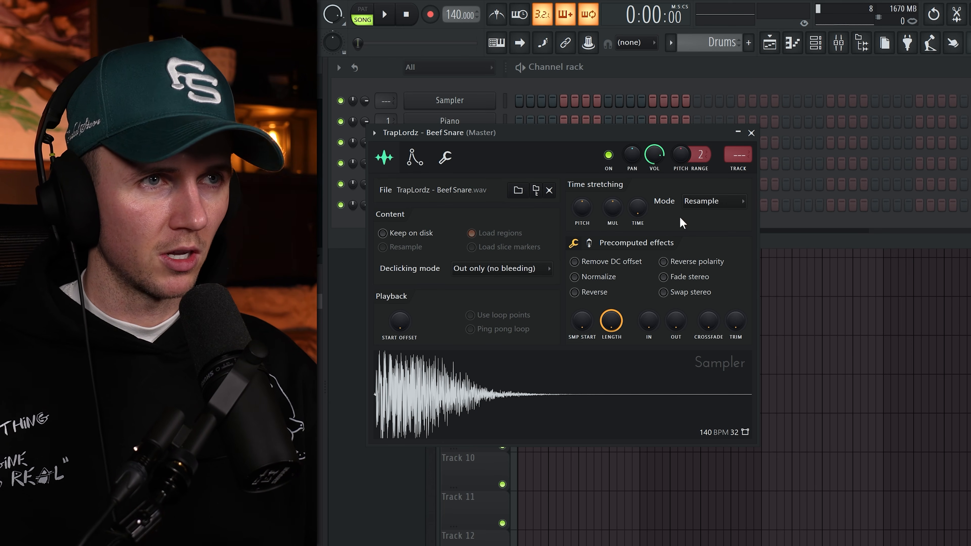
click(751, 133)
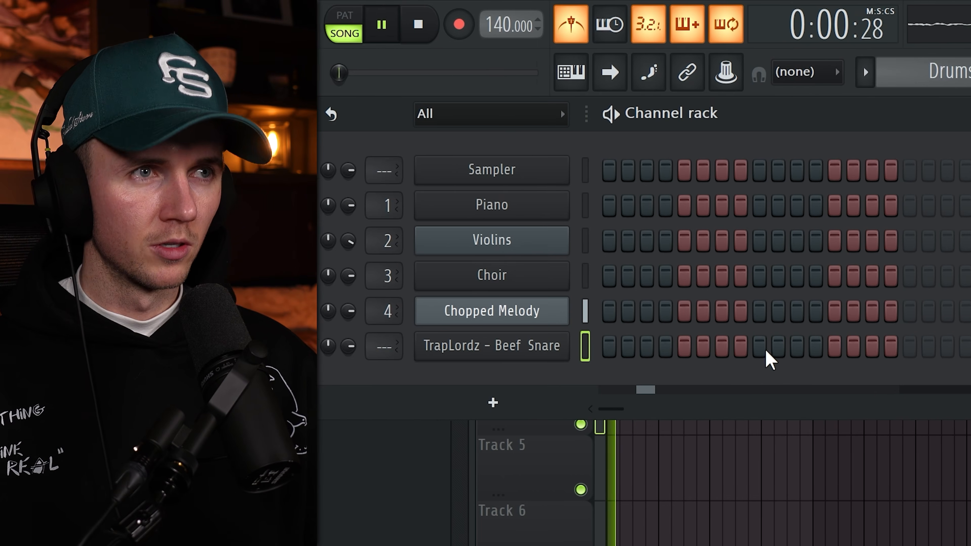
- Program Beef Snare hits on step 9 of each of the first four bars, plus an extra hit on step 3 of bar 4
click(763, 343)
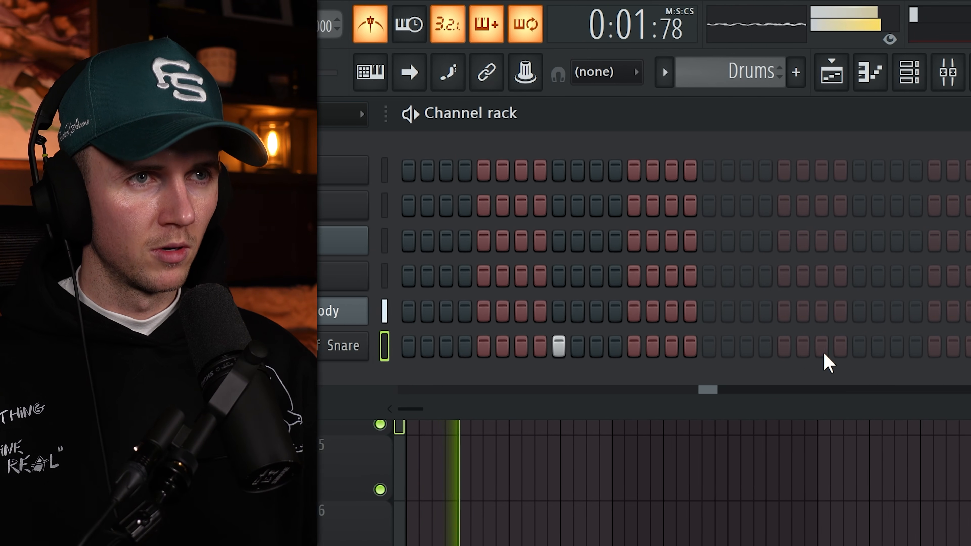
click(859, 346)
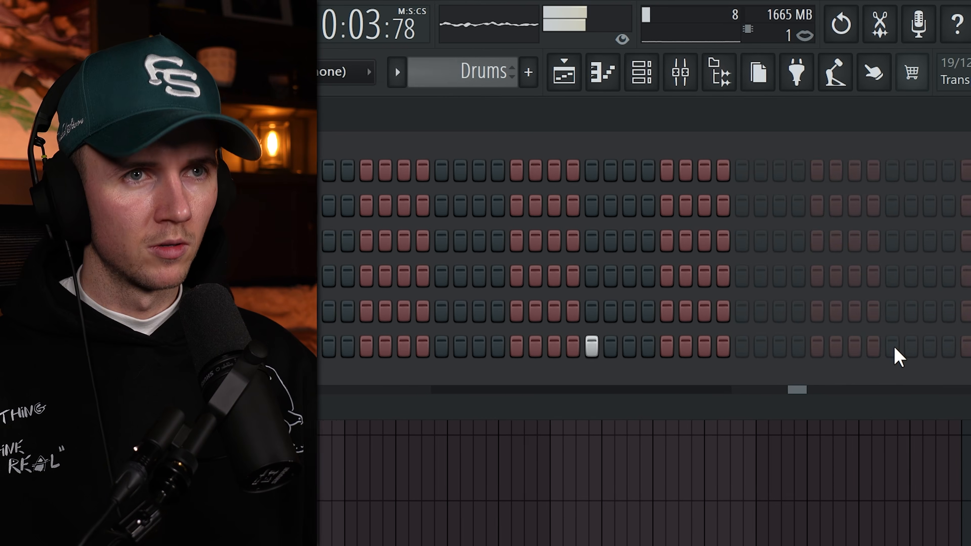
click(893, 346)
click(923, 346)
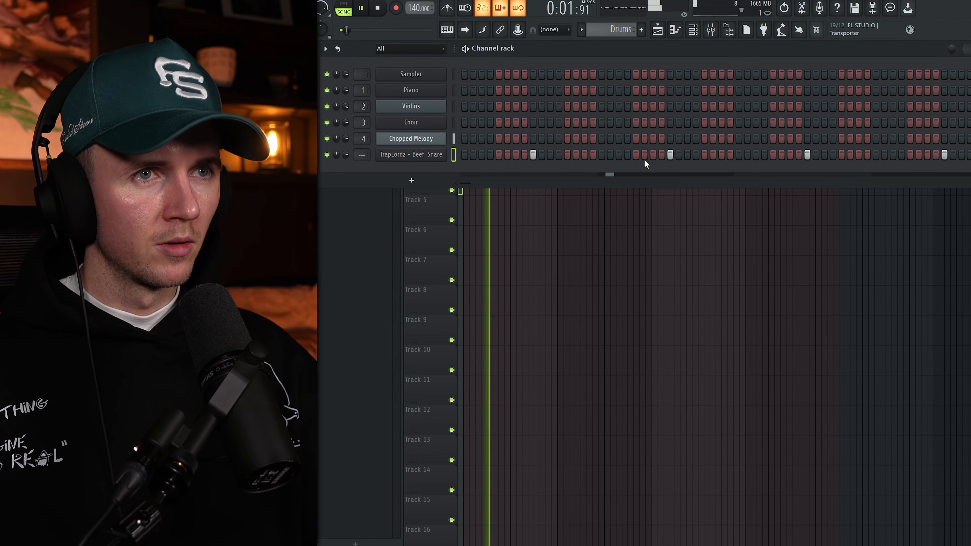
click(896, 155)
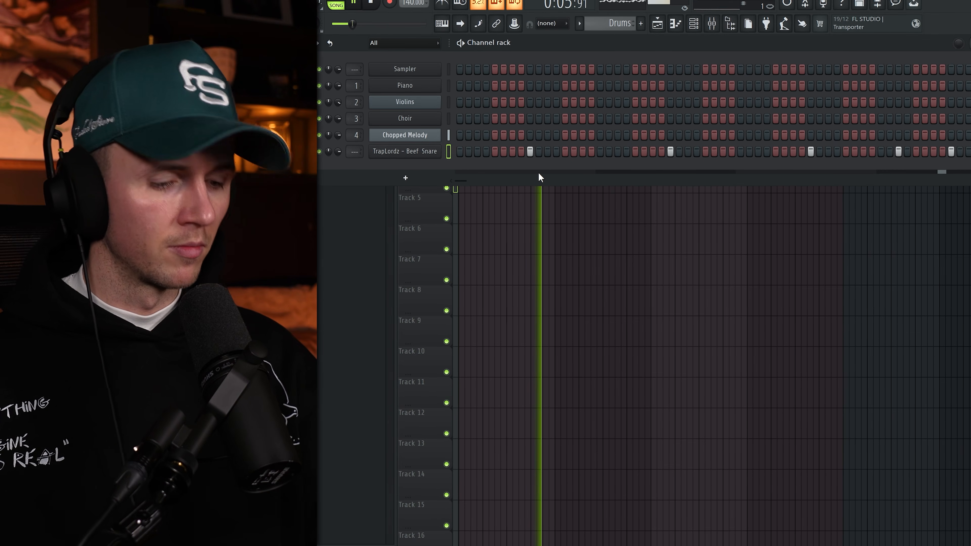
- Duplicate the four-bar snare pattern across bars 5 to 8 in the piano roll and clear the selection
key(F7)
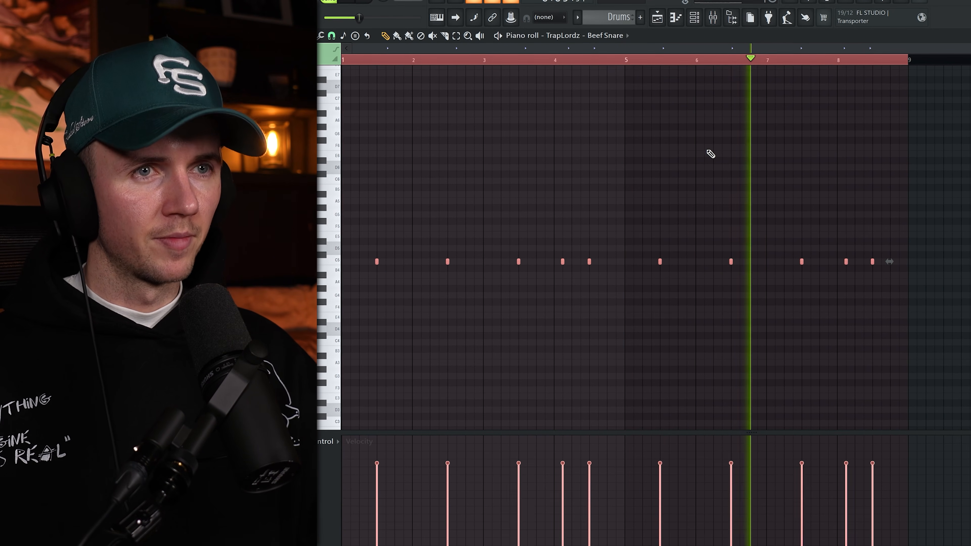
scroll(711, 154, up, 4)
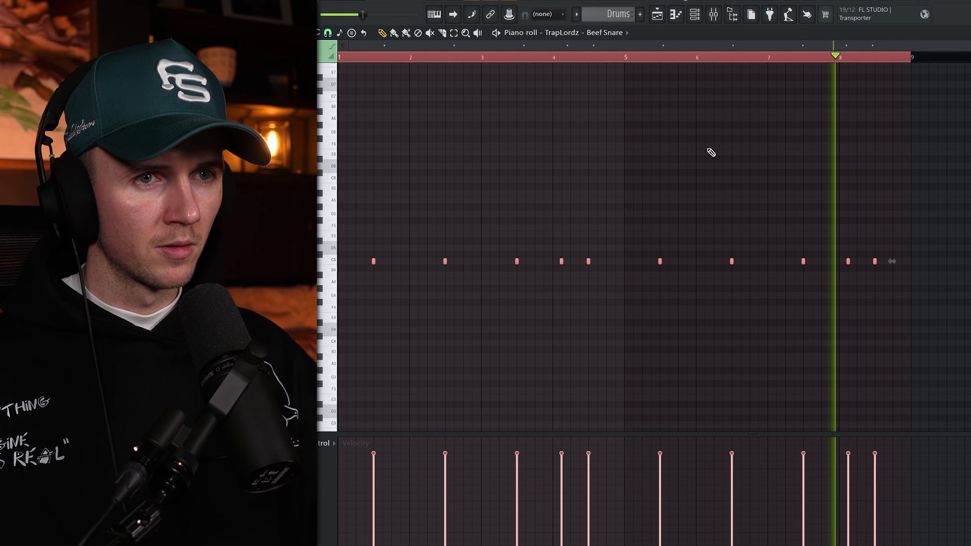
key(ctrl+d)
- Fill the TrapLordz Essential Hi-Hat channel with a hit on every 2 steps and play the pattern
key(F6)
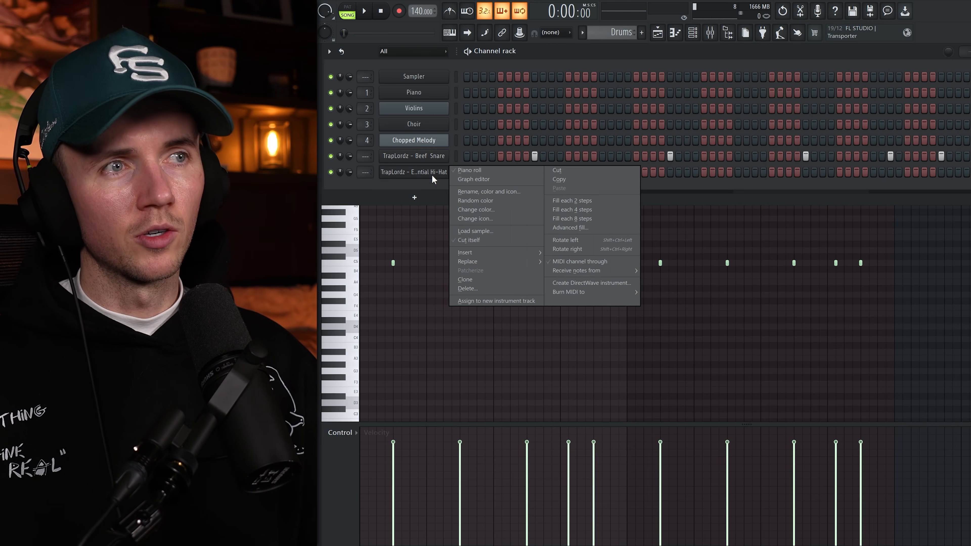
click(597, 201)
key(space)
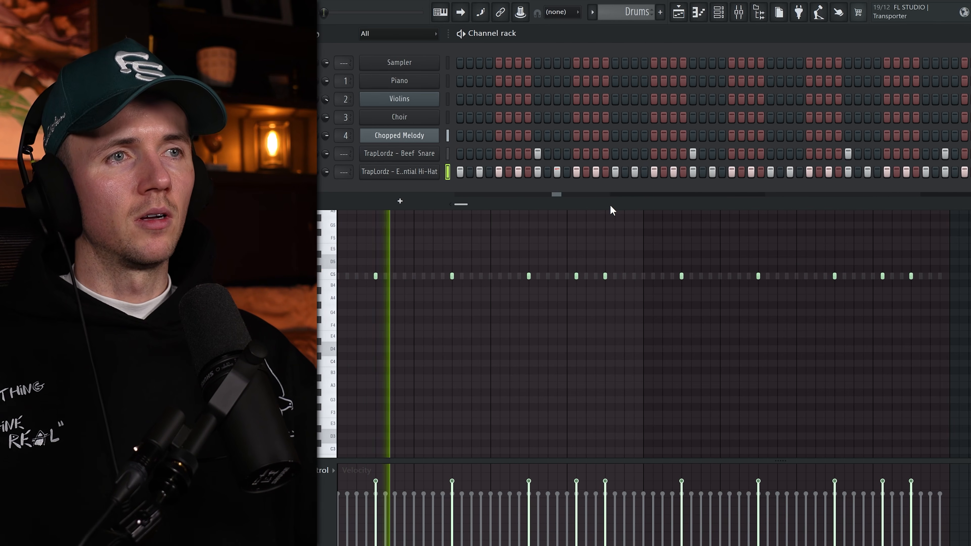
- Try adding extra hi-hat hits between the filled steps in the channel rack while playing the pattern
click(757, 171)
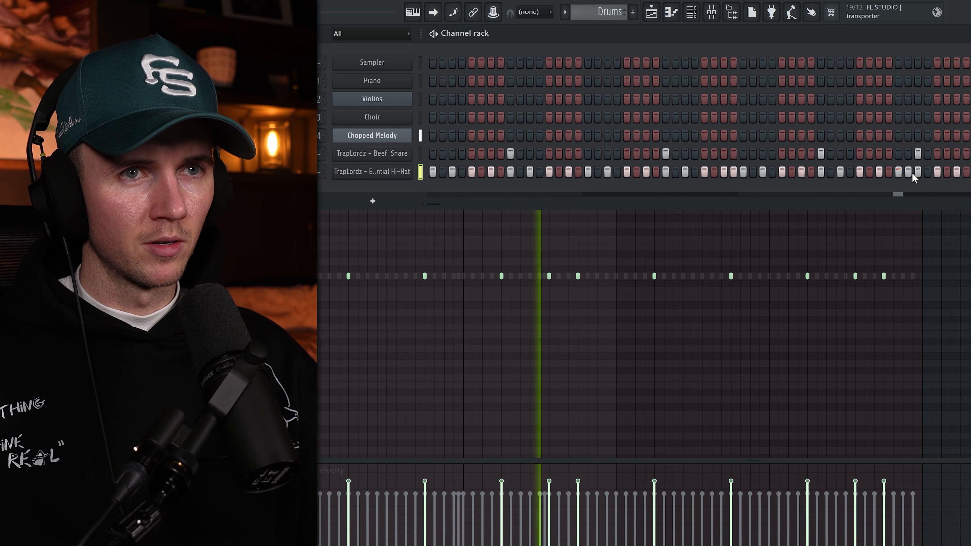
click(919, 172)
key(space)
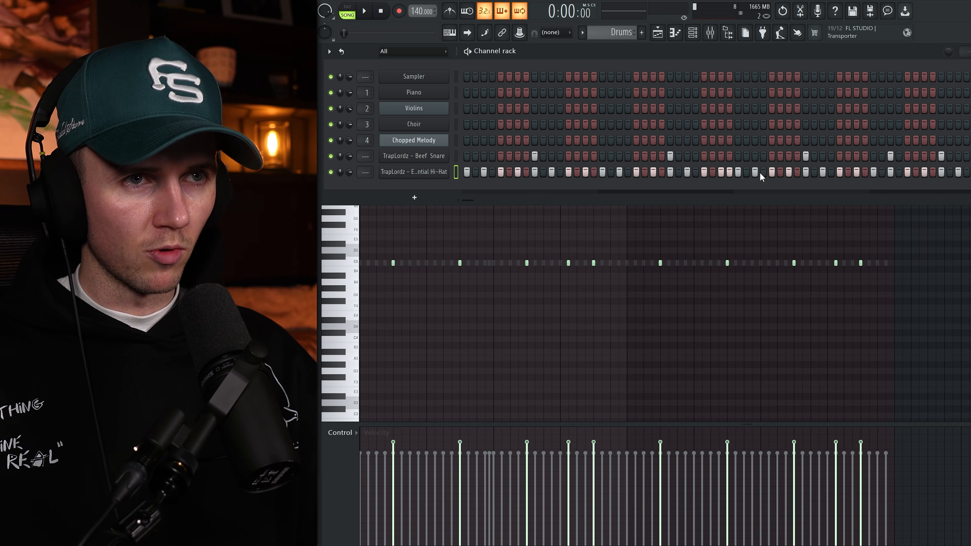
- Try a Repeat value on the fourth hi-hat hit in the graph editor and play it
click(933, 52)
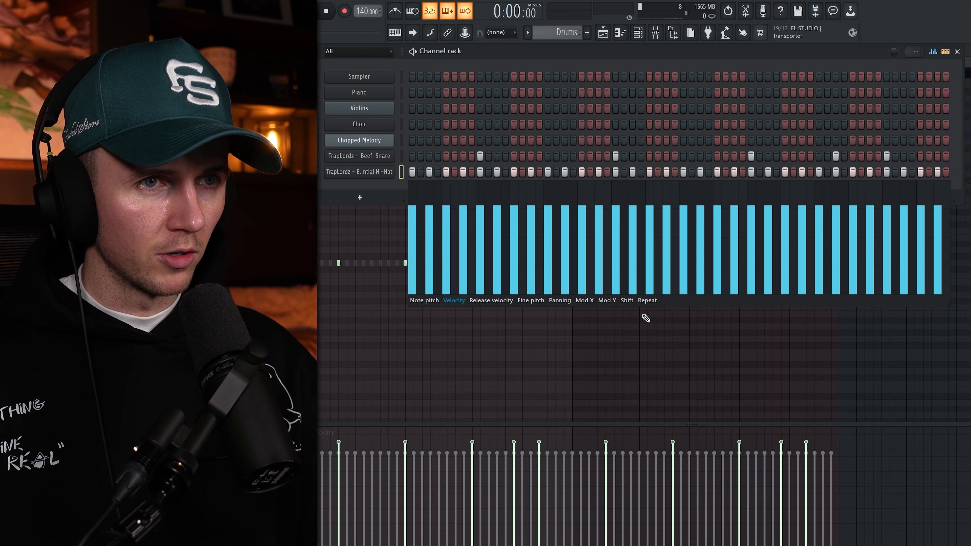
click(648, 300)
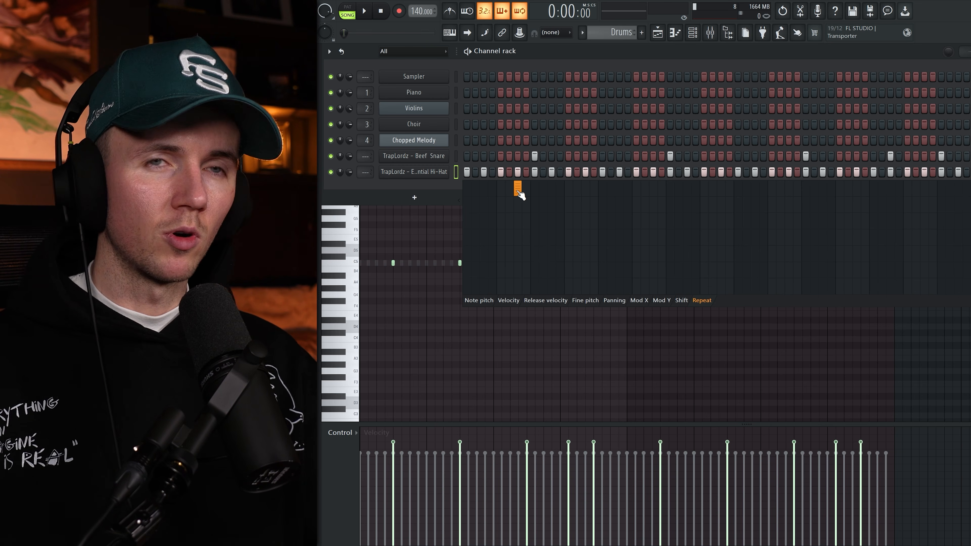
key(space)
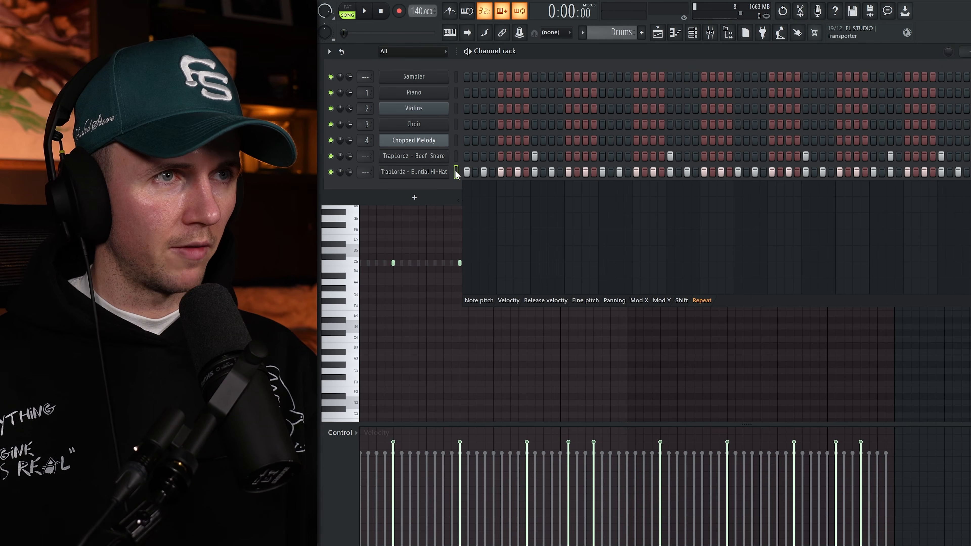
- Open the Essential Hi-Hat channel's notes in the piano roll
click(456, 174)
key(F7)
scroll(362, 268, up, 5)
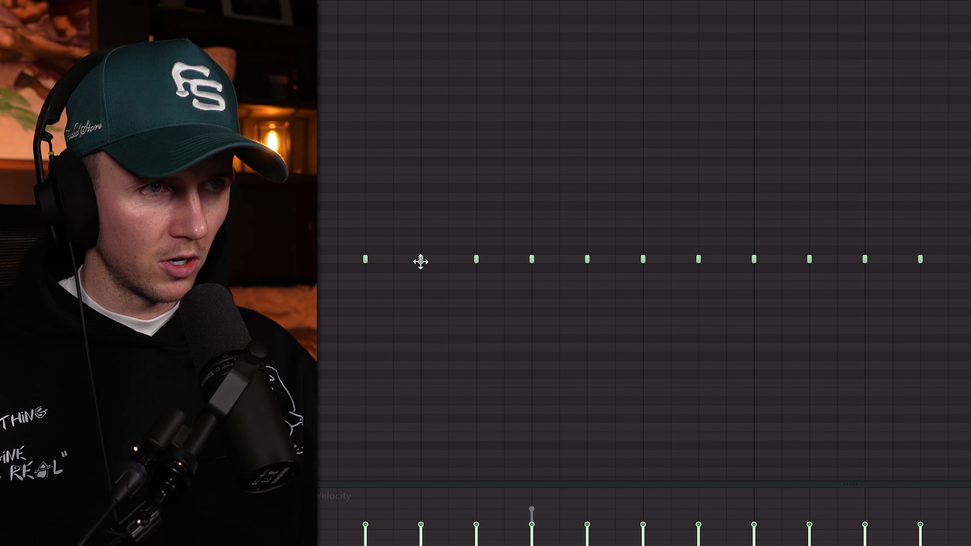
- Try an extra hi-hat note halfway between two hits in bar 1, play it, and delete it
click(451, 262)
key(space)
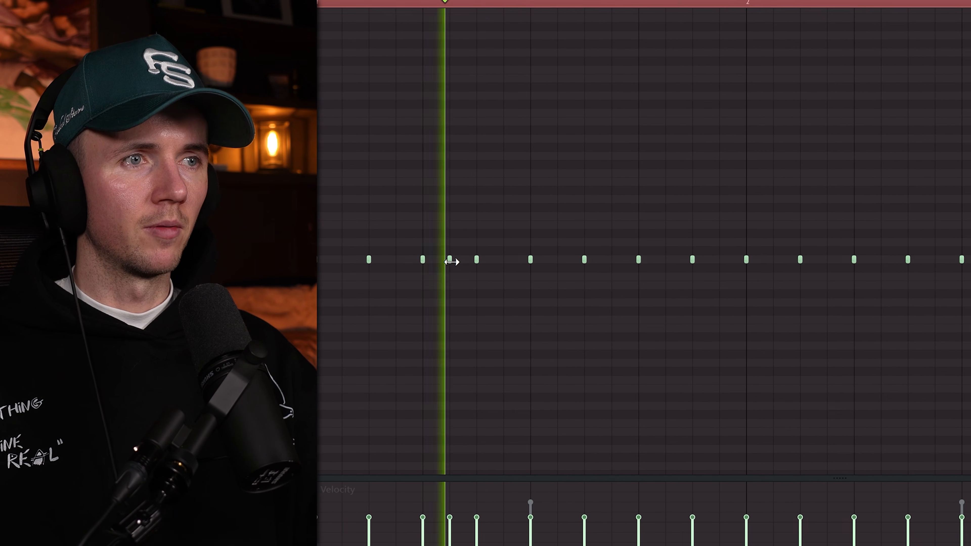
key(space)
right_click(449, 259)
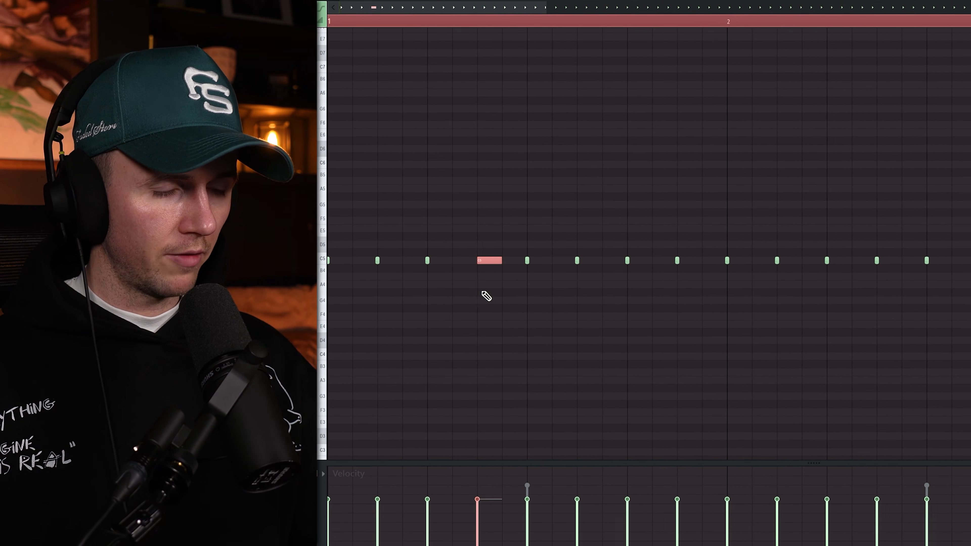
- Chop the lengthened fourth hi-hat note of bar 1 into four equal slices with the Chopper, then clear the selection
key(alt+u)
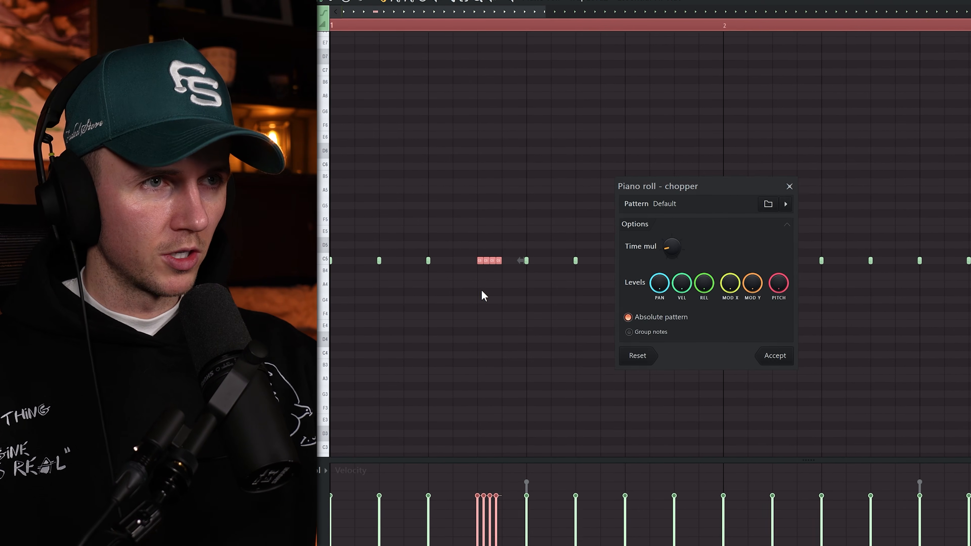
drag(668, 235, 668, 214)
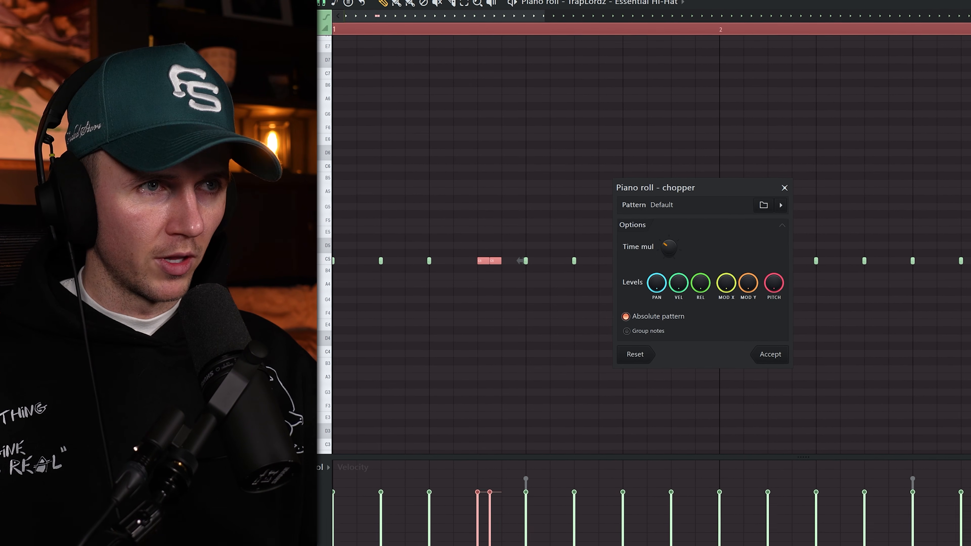
drag(667, 248, 667, 279)
key(space)
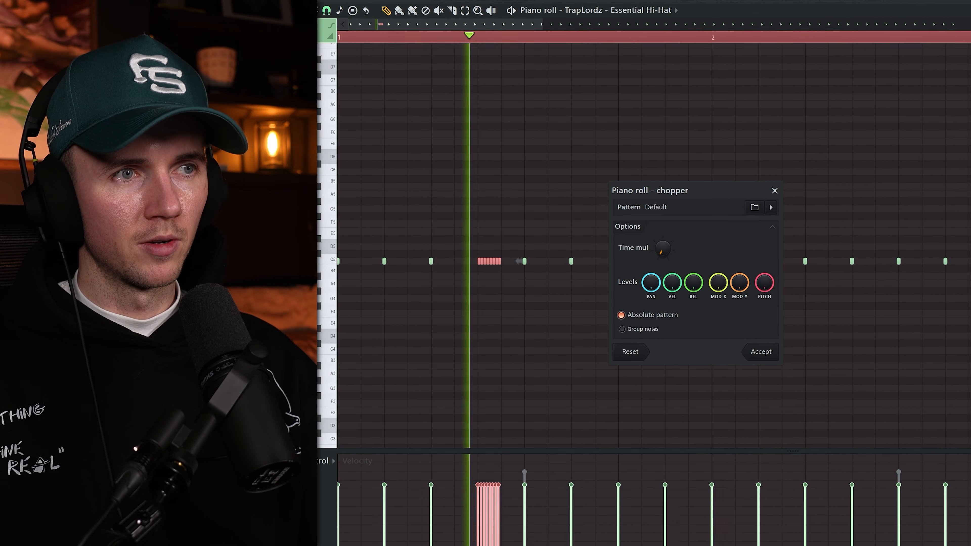
key(space)
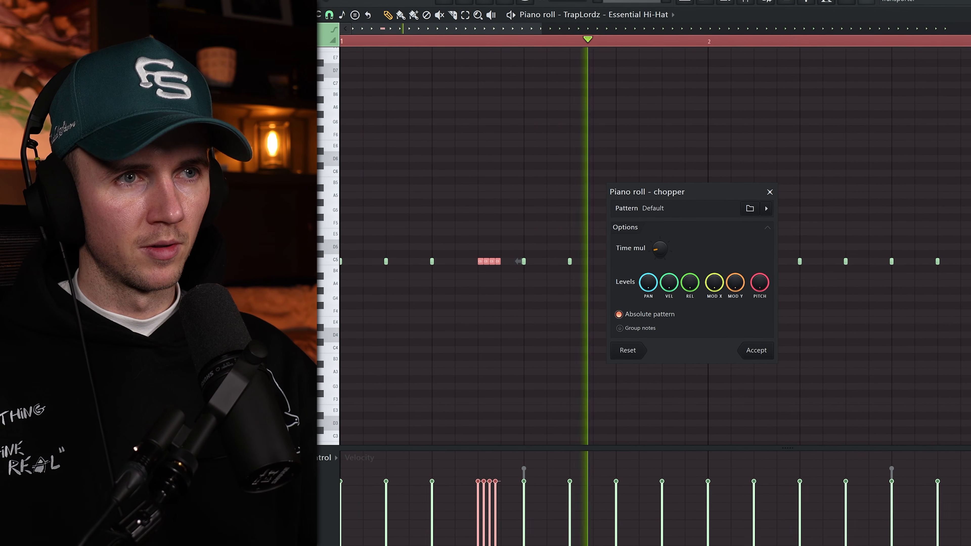
click(759, 351)
key(space)
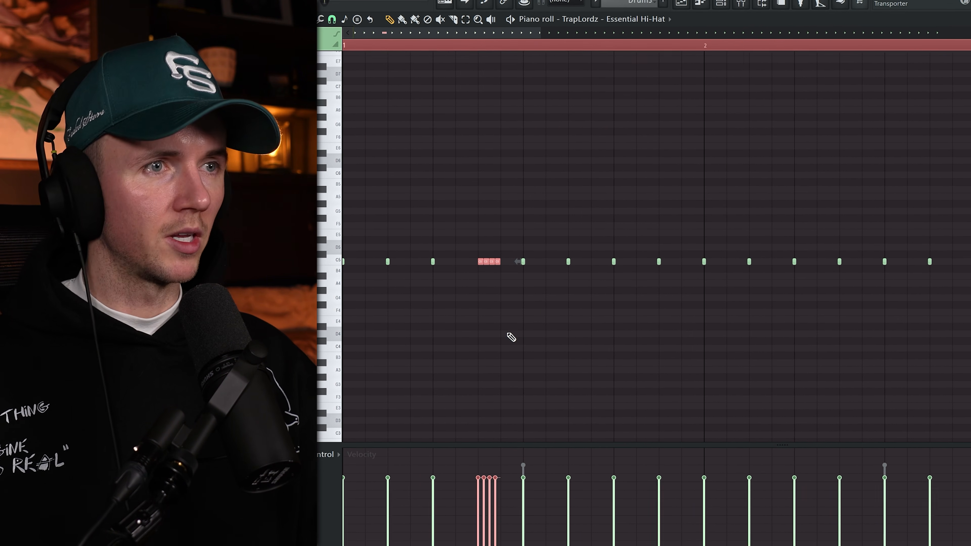
ctrl+click(509, 334)
- Set the piano roll snap to 1/2 step and place a fast hi-hat roll at the start of bar 2
scroll(508, 334, down, 2)
scroll(509, 334, up, 4)
click(331, 19)
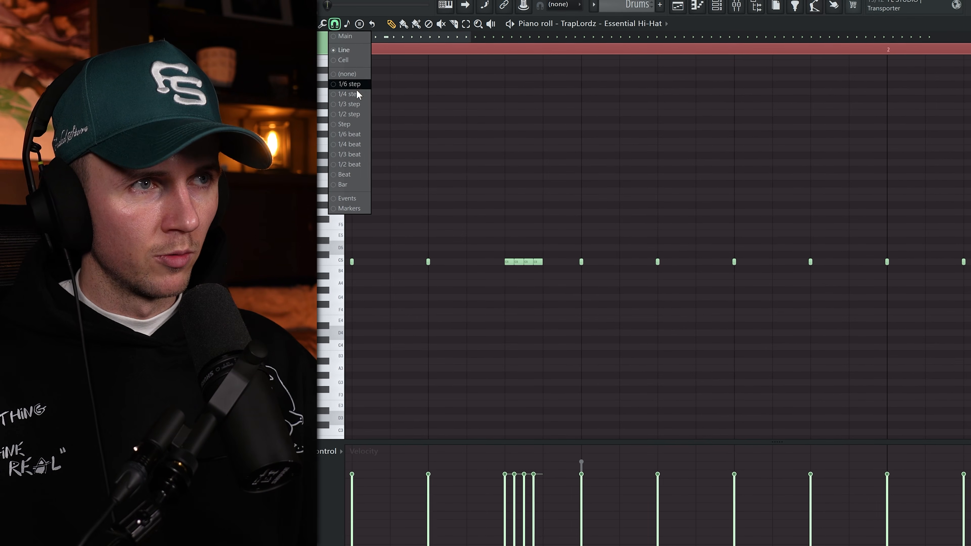
click(354, 117)
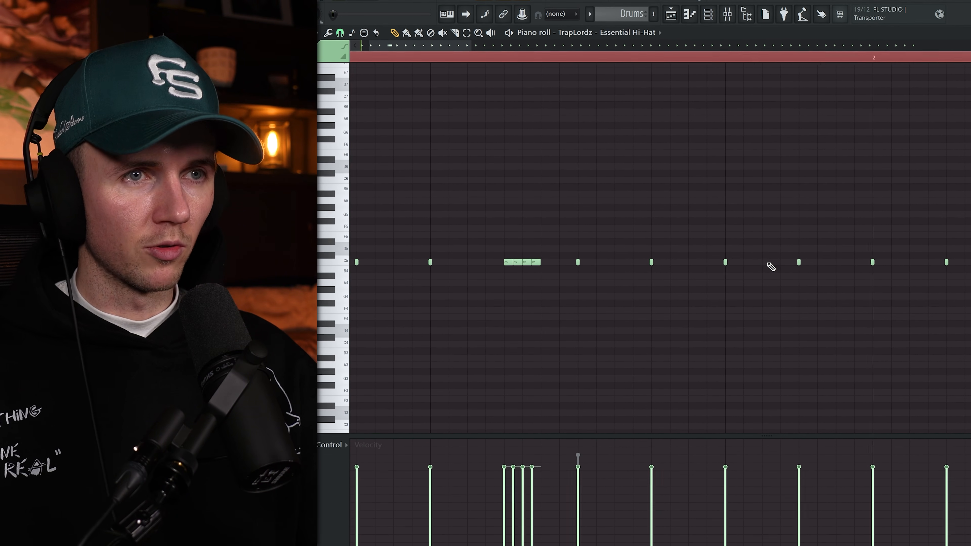
click(743, 262)
click(761, 262)
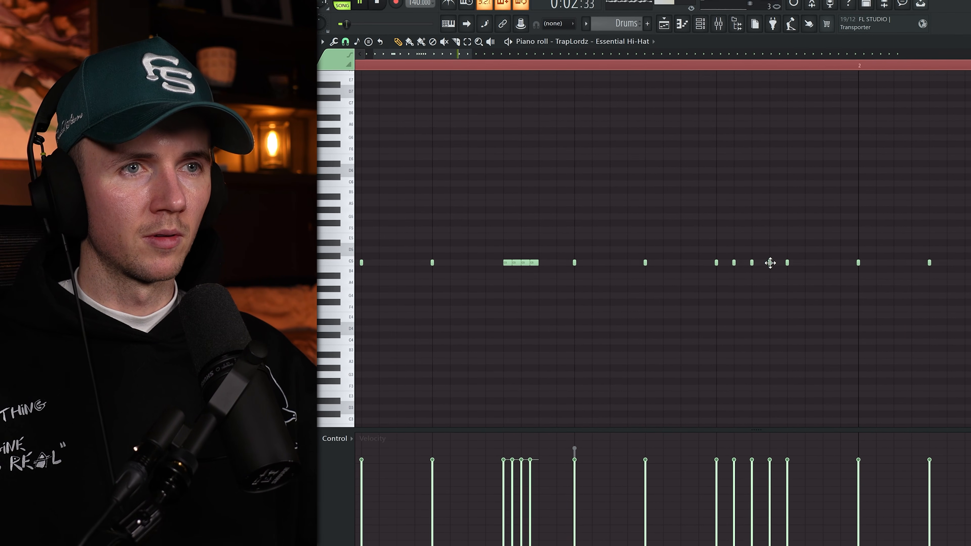
click(735, 263)
key(space)
scroll(703, 300, down, 1)
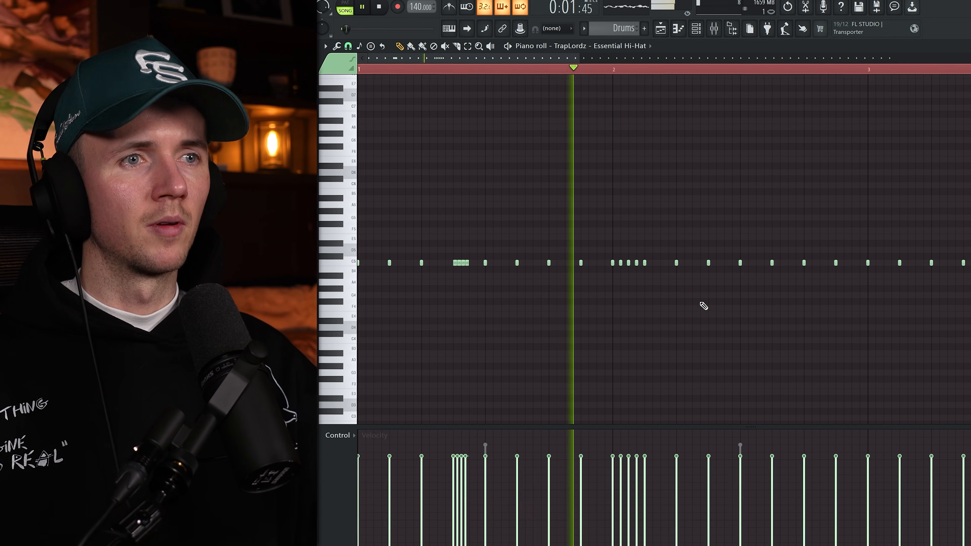
- Try a half-step hi-hat roll falling one semitone per note over the last beat of bar 2 and play it
click(636, 269)
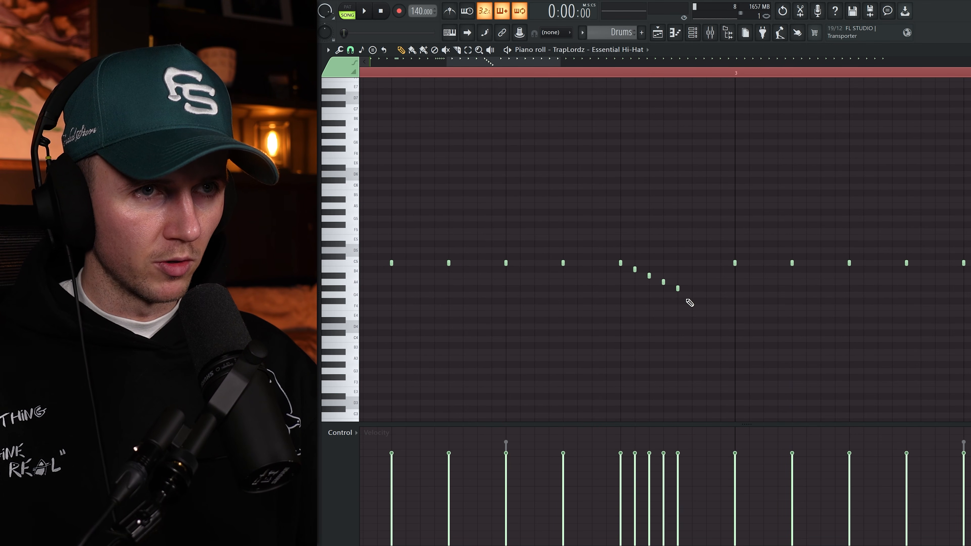
key(space)
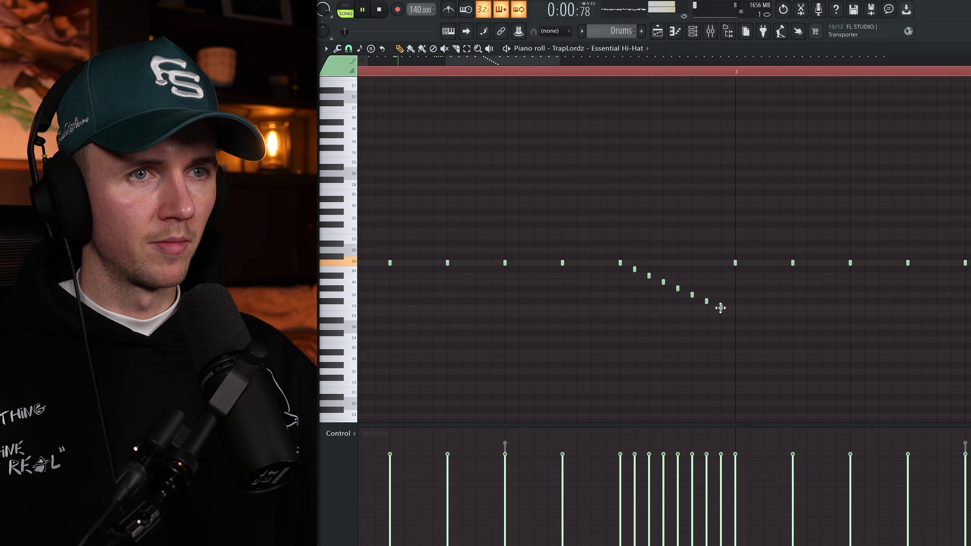
scroll(691, 356, down, 2)
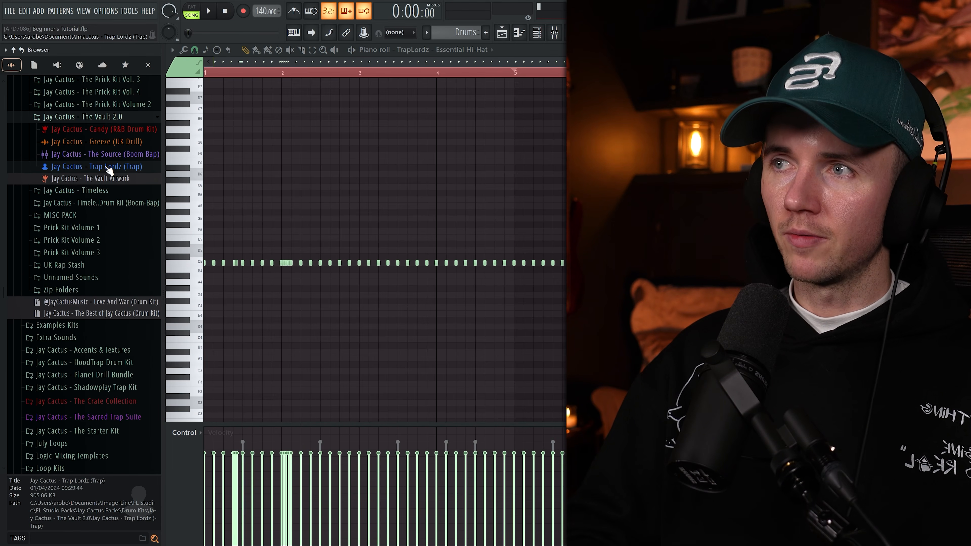
- Load Hi-Hat MIDI [170bpm] from The Sacred Trap Suite's Dominion Drum Kit into the hi-hat piano roll and play it
click(95, 417)
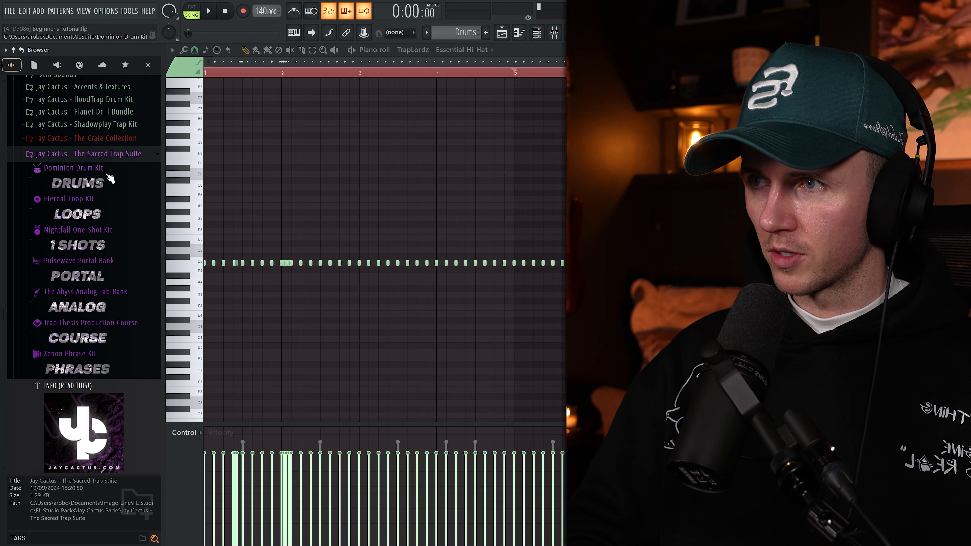
click(93, 185)
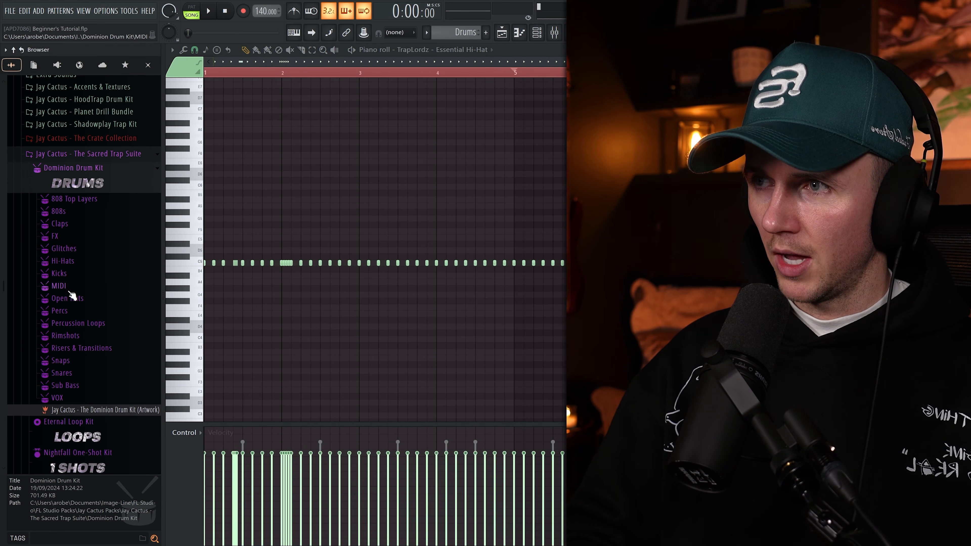
click(95, 317)
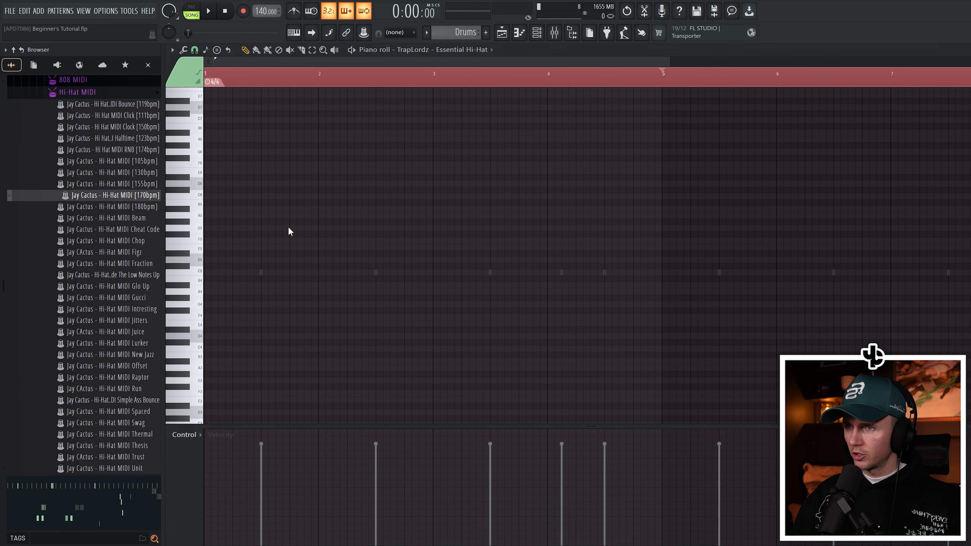
click(577, 334)
key(space)
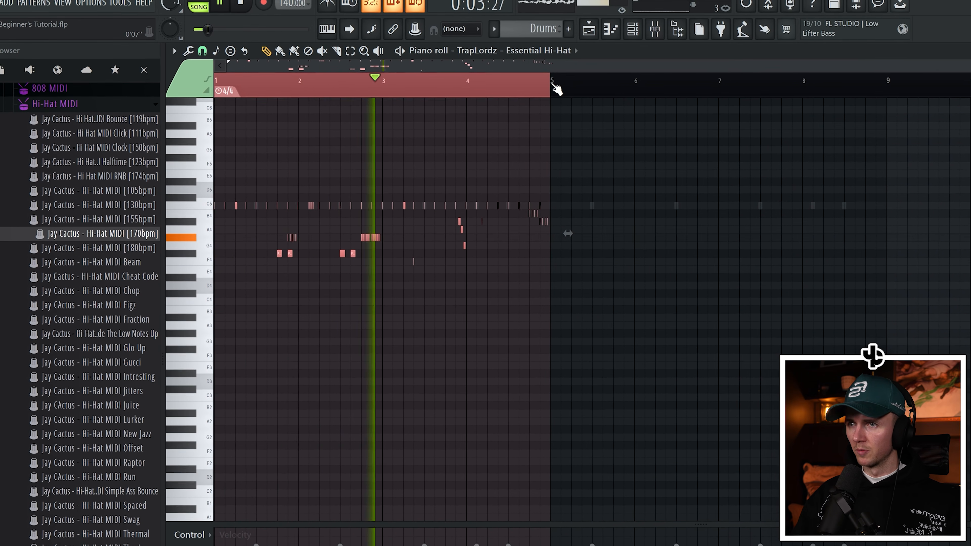
- Duplicate the four-bar hi-hat MIDI pattern across bars 5 to 8 and clear the selection
key(ctrl+b)
ctrl+click(628, 149)
scroll(650, 160, up, 3)
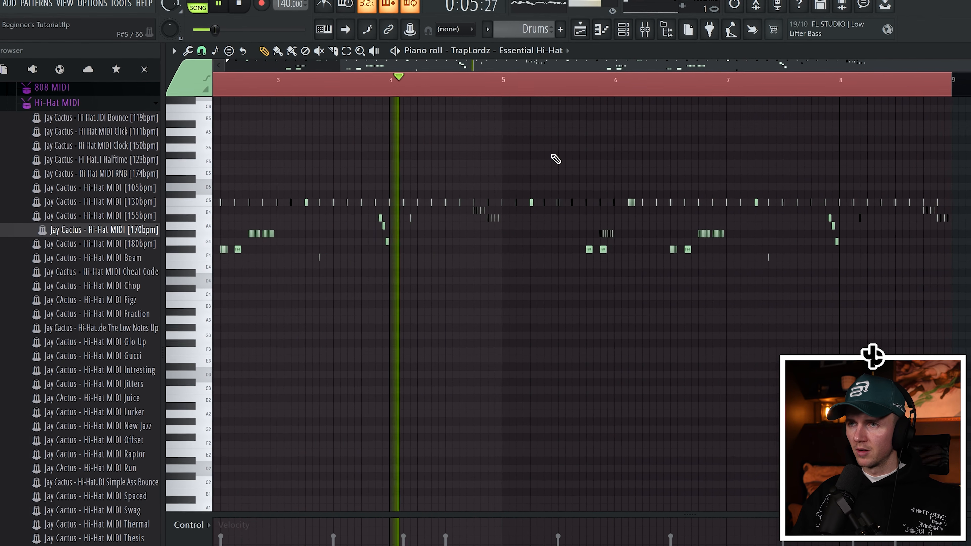
scroll(661, 178, up, 1)
scroll(661, 178, up, 1)
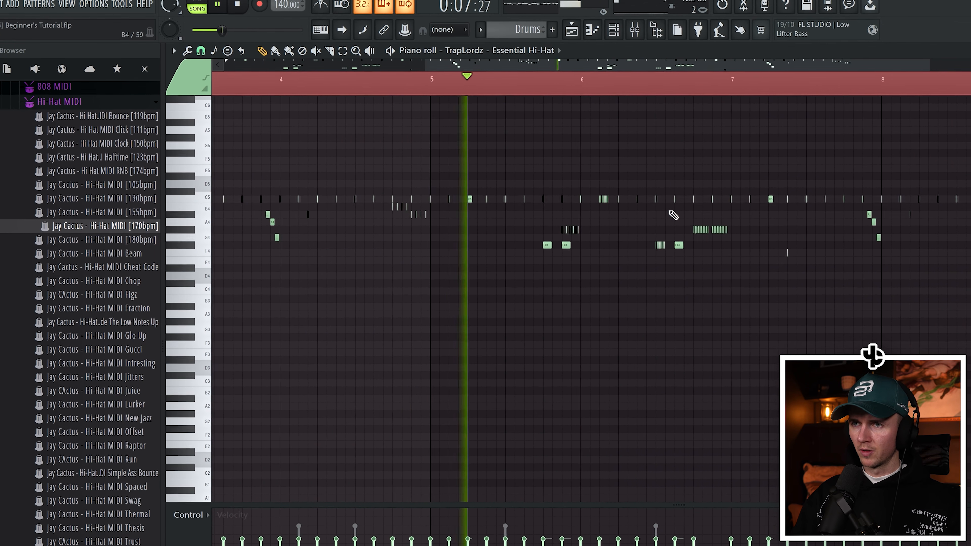
scroll(671, 222, up, 2)
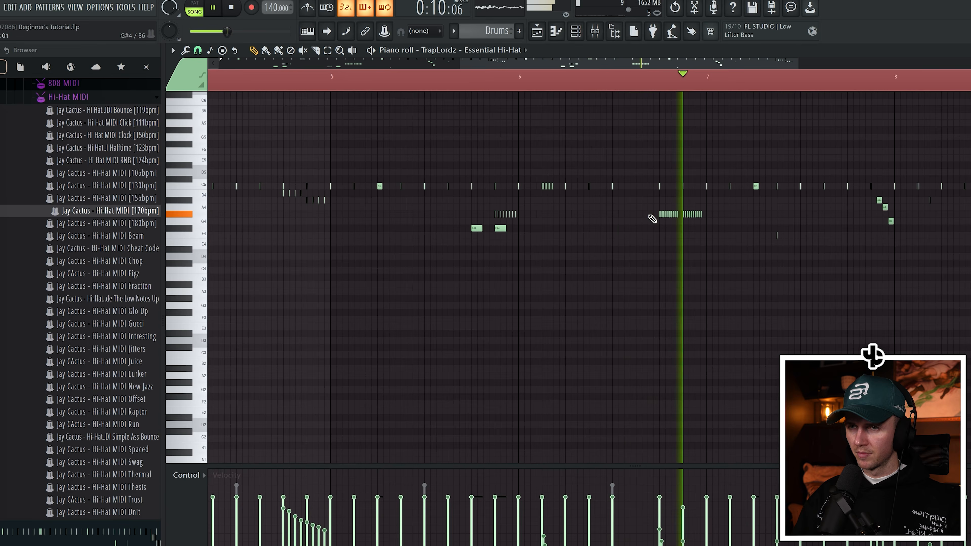
- Load TrapLordz - Gunna Snare into a new channel and program hits on steps 15 and 19, plus extra higher-pitched hits in bar 8
scroll(656, 265, down, 5)
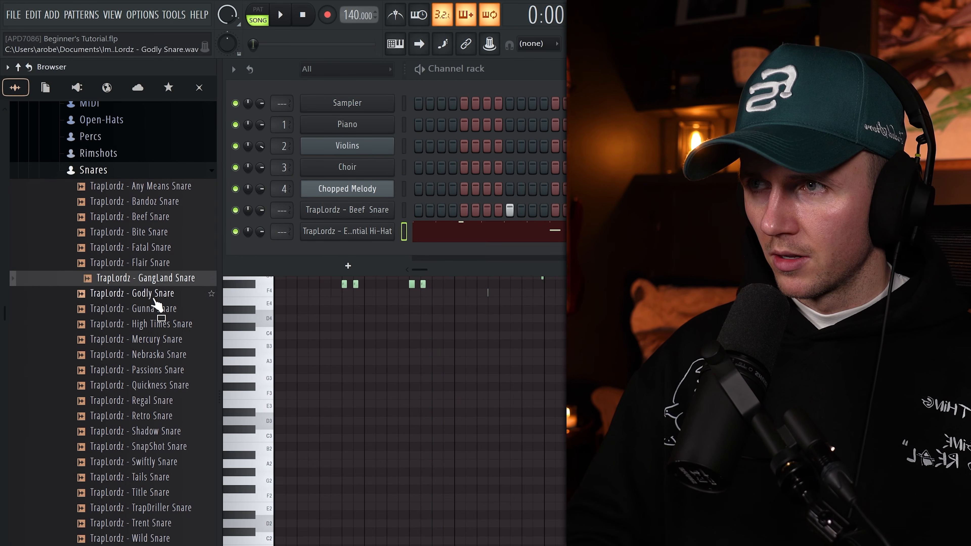
drag(369, 254, 385, 254)
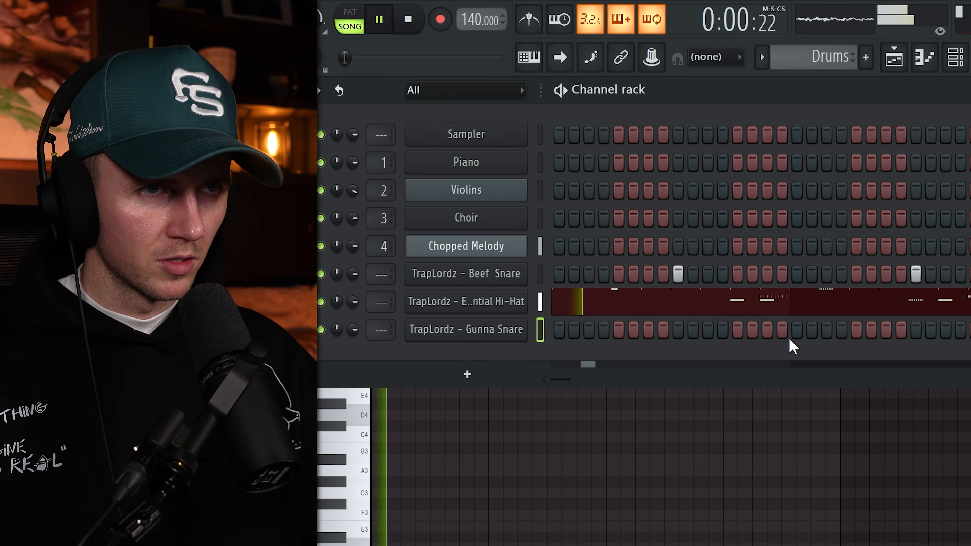
click(767, 329)
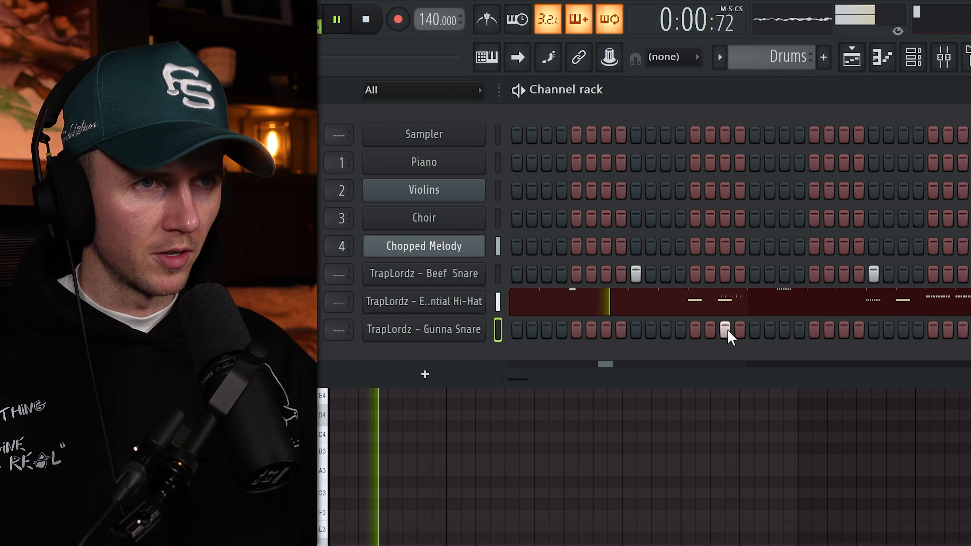
click(827, 329)
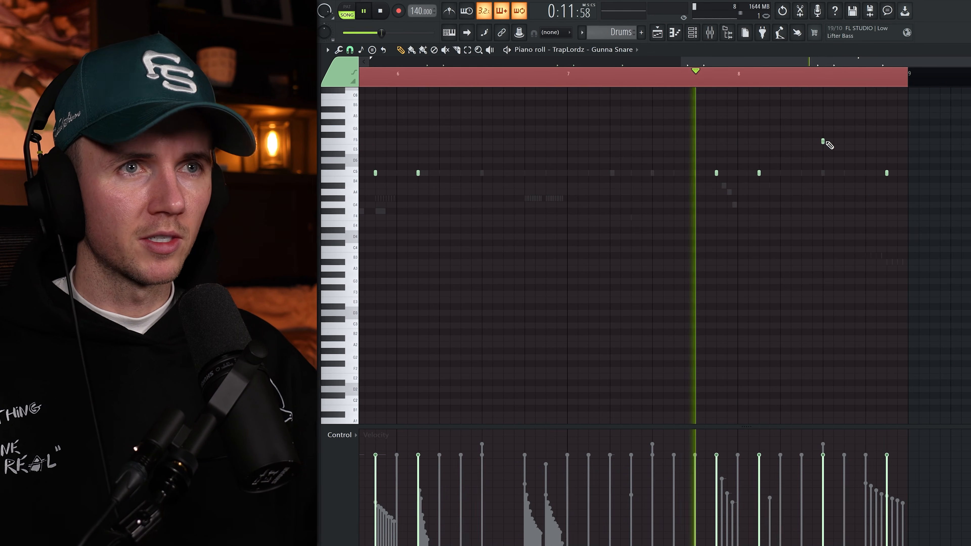
click(842, 140)
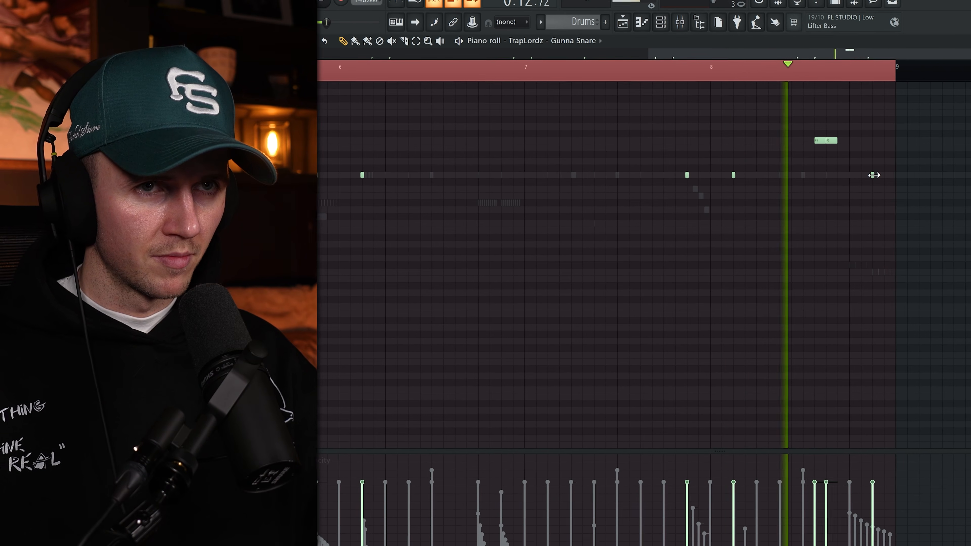
click(851, 147)
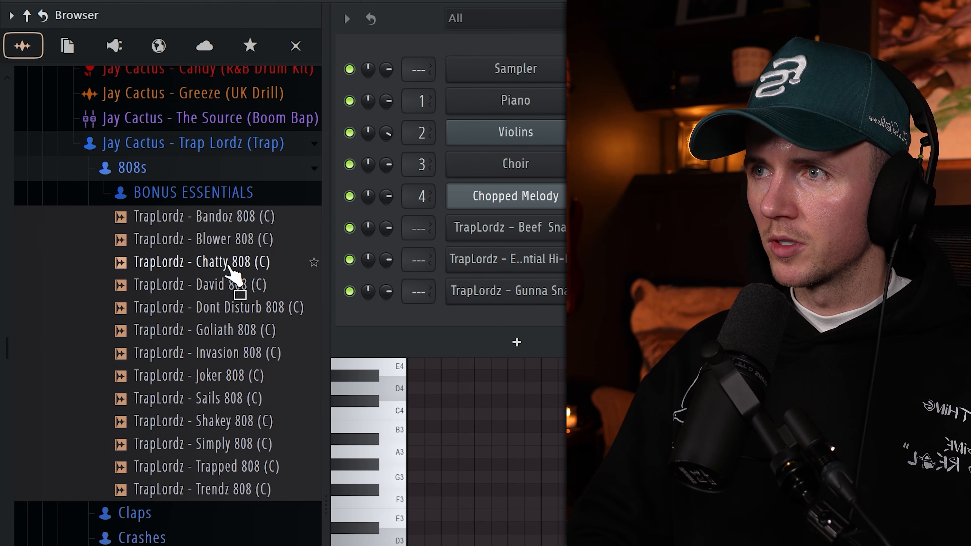
- Load TrapLordz - Spinz 808 from the BONUS ESSENTIALS 808s folder as a new channel
click(217, 192)
click(234, 224)
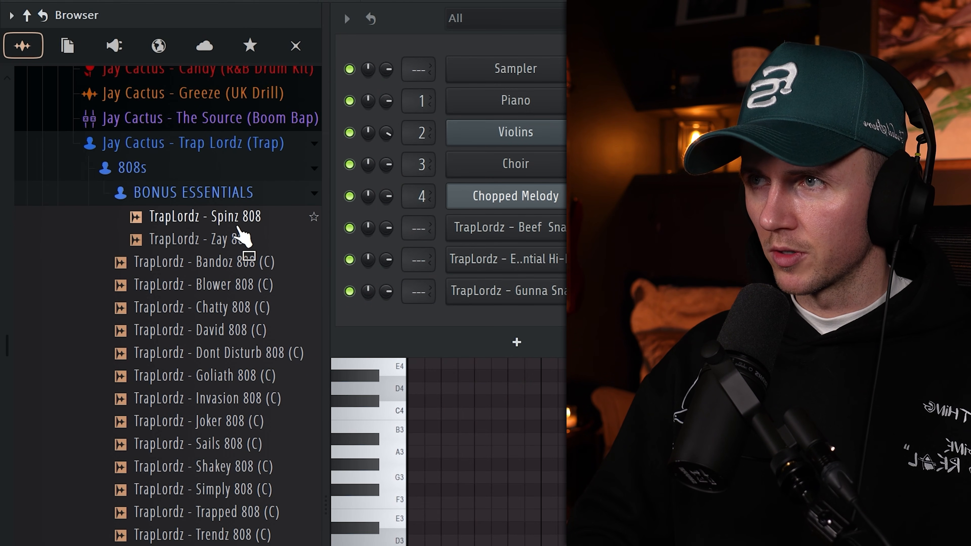
drag(235, 224, 552, 332)
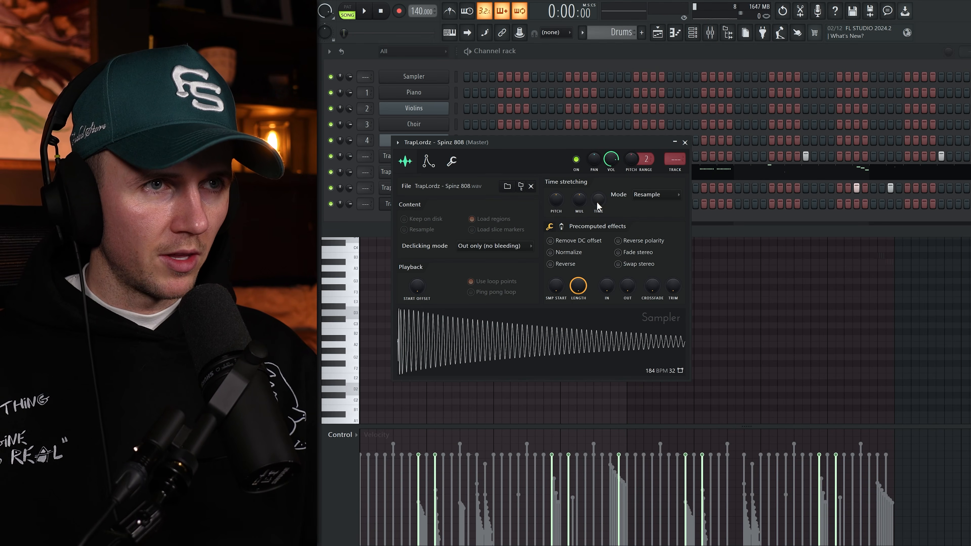
- Set the Spinz 808's time stretching to none and enable Cut itself on its channel
right_click(603, 199)
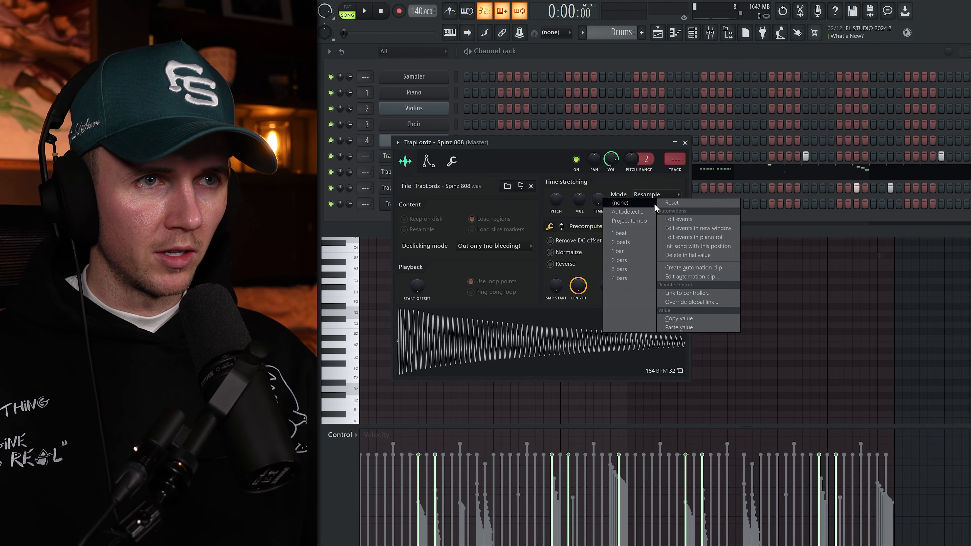
click(505, 283)
click(685, 143)
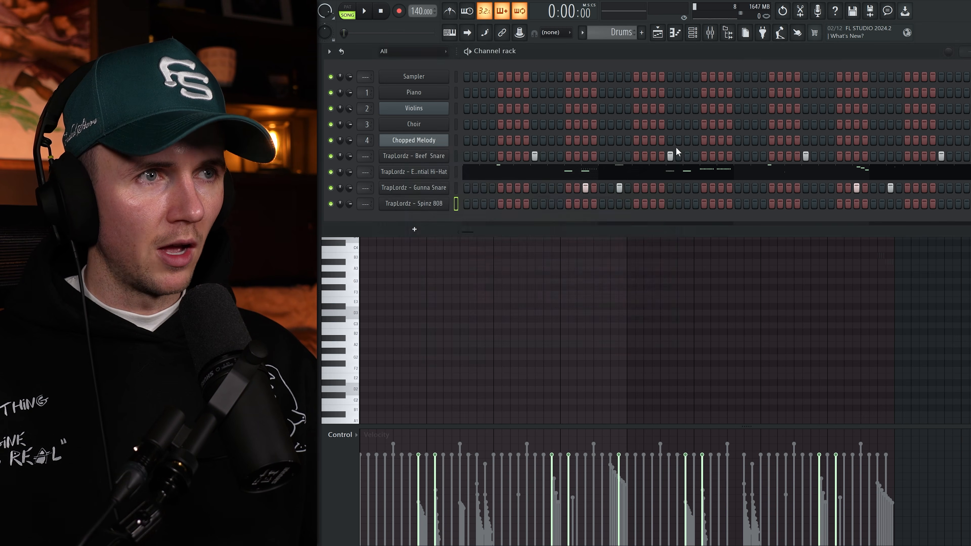
right_click(410, 204)
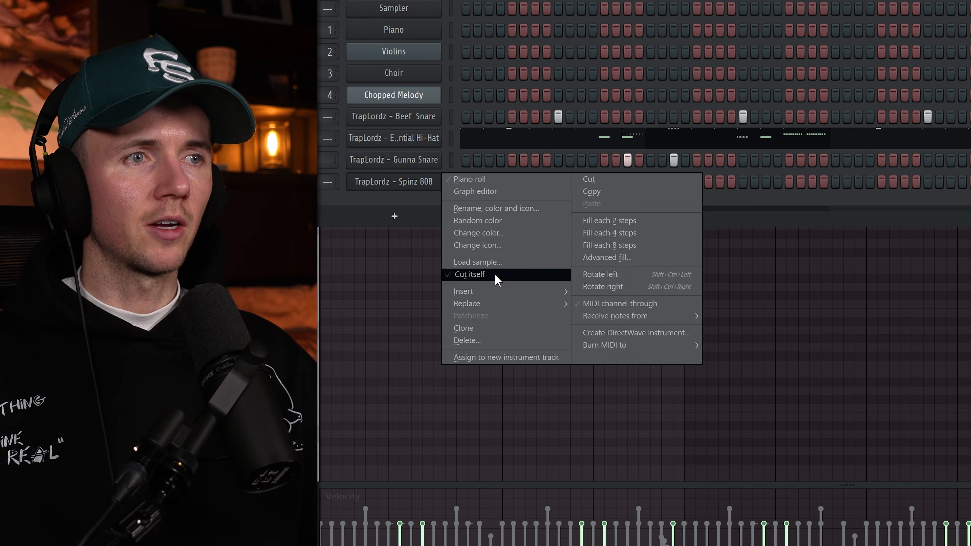
click(493, 274)
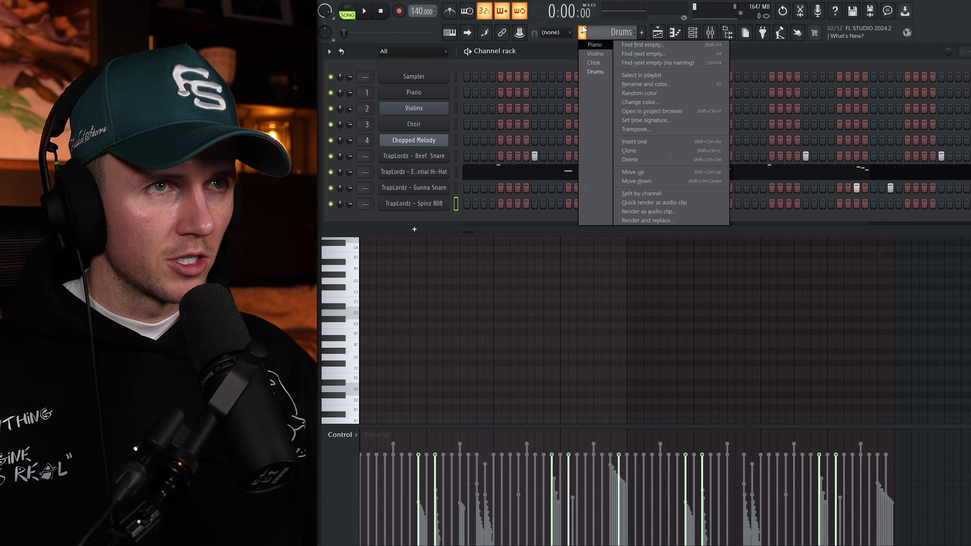
- Copy the Piano pattern's notes into the Sampler channel of the Drums pattern as a guide for the 808
click(595, 45)
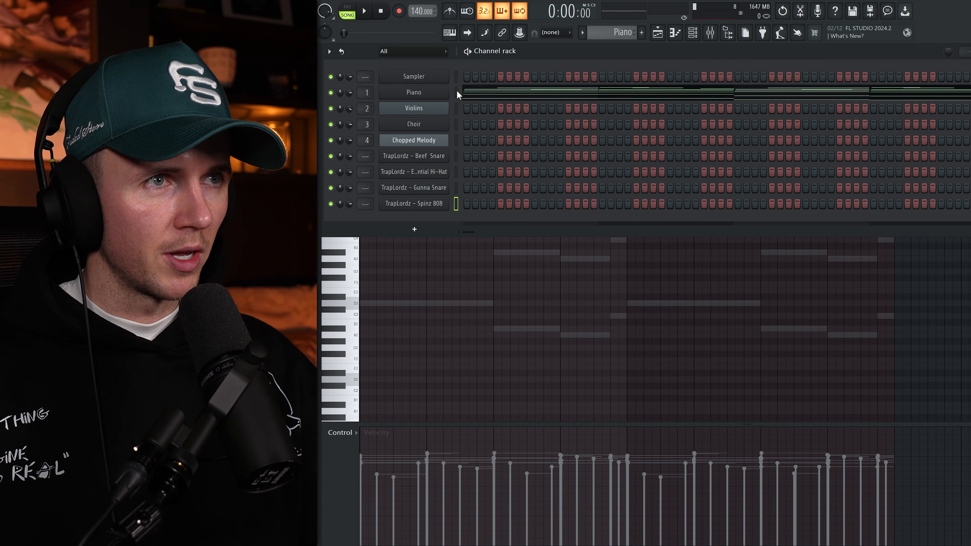
click(582, 33)
click(596, 72)
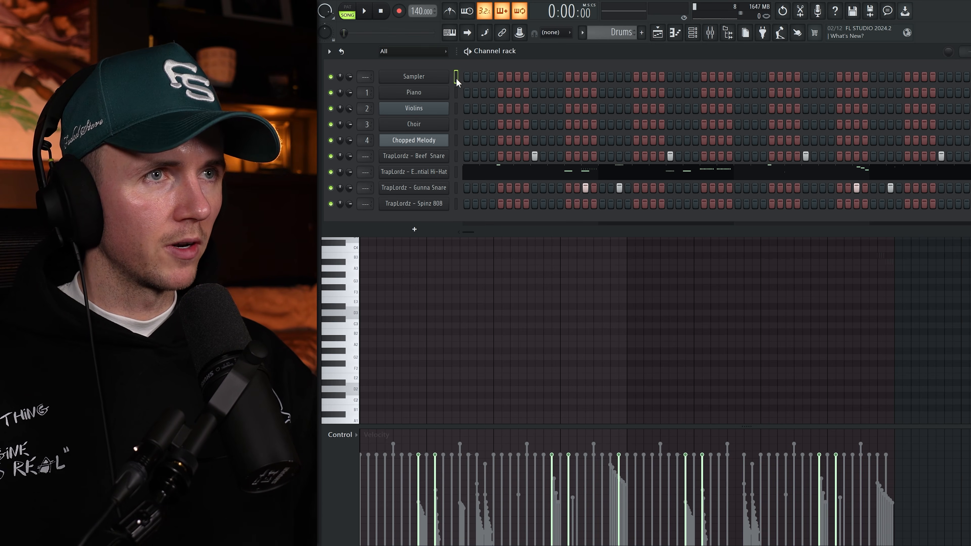
- Check the Chopped Melody clip's pitch setting and transpose the Sampler's guide notes down one semitone
key(F5)
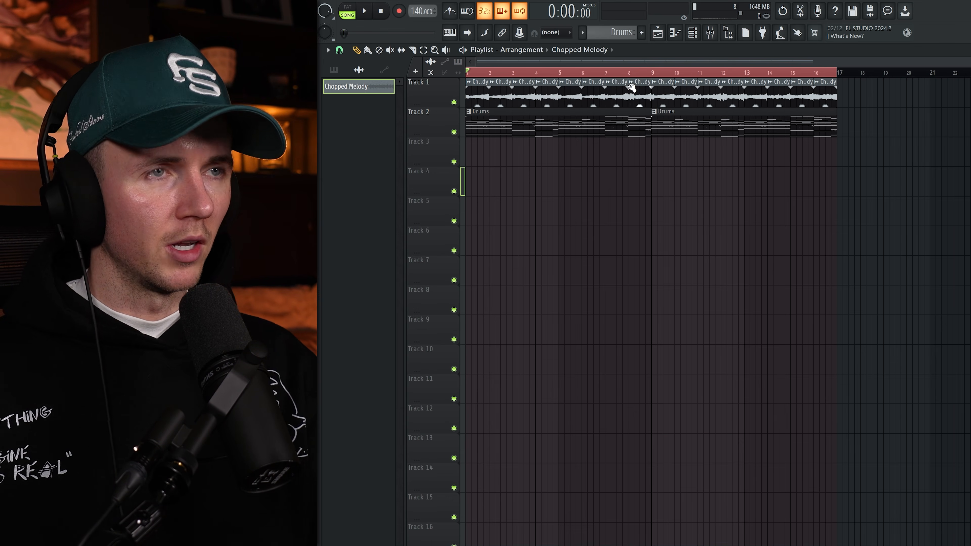
double_click(637, 84)
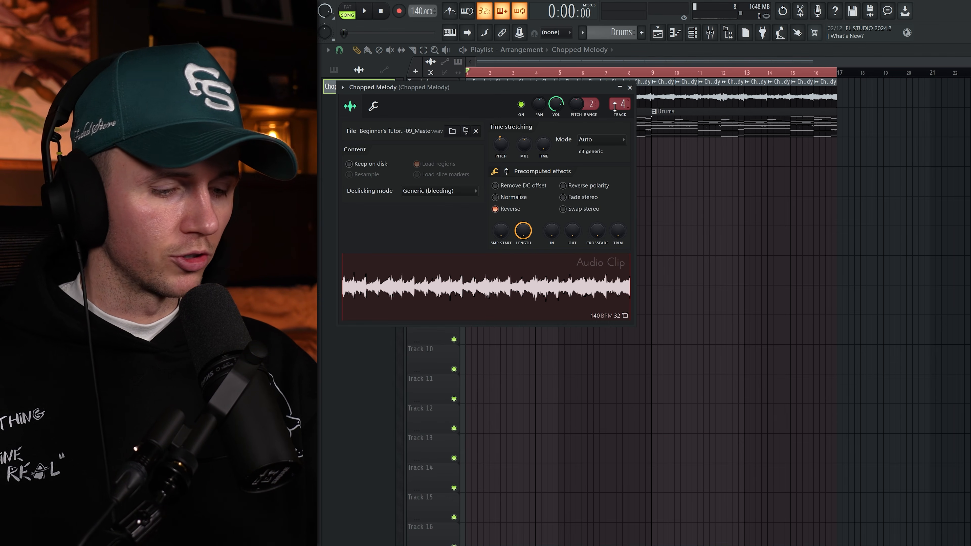
key(F7)
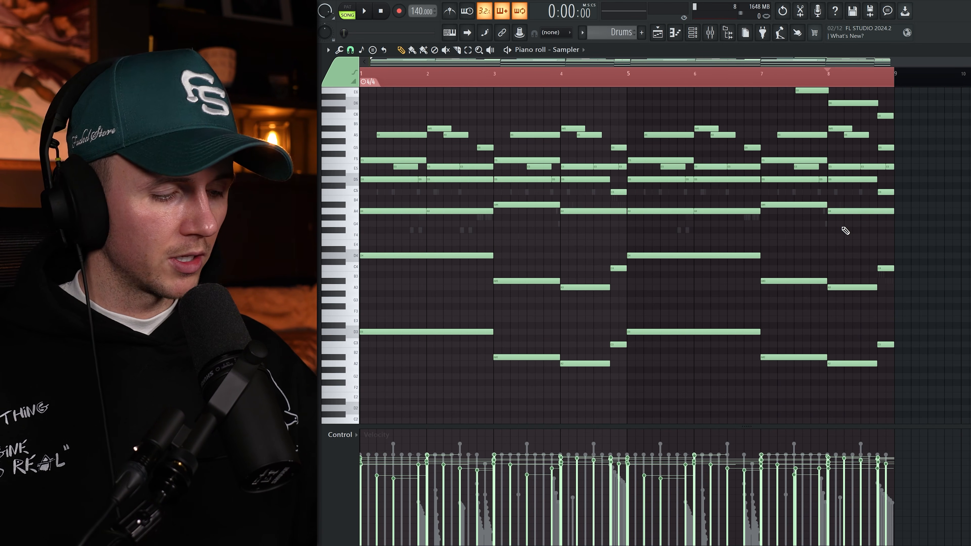
key(shift+Down)
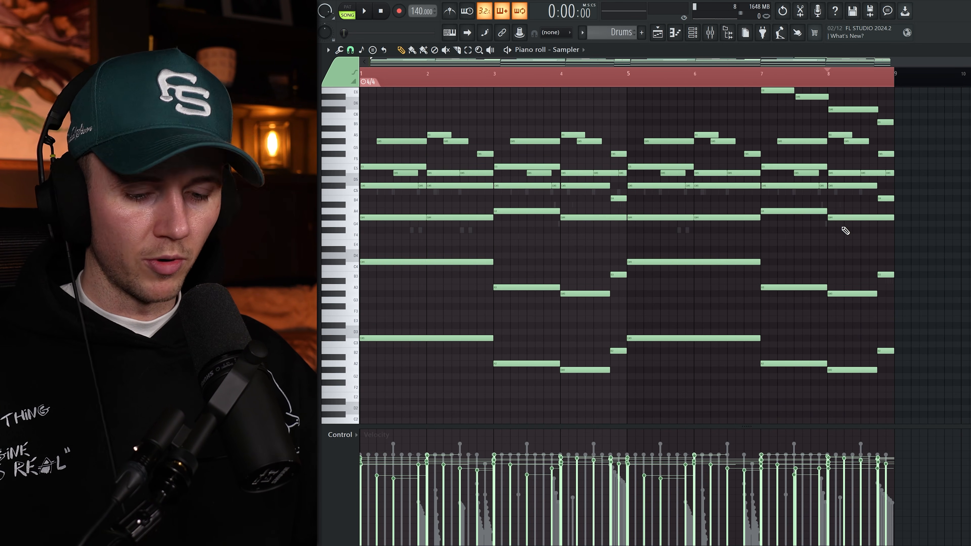
- Open the Spinz 808 channel's piano roll and set its scale highlighting root to C#
key(F6)
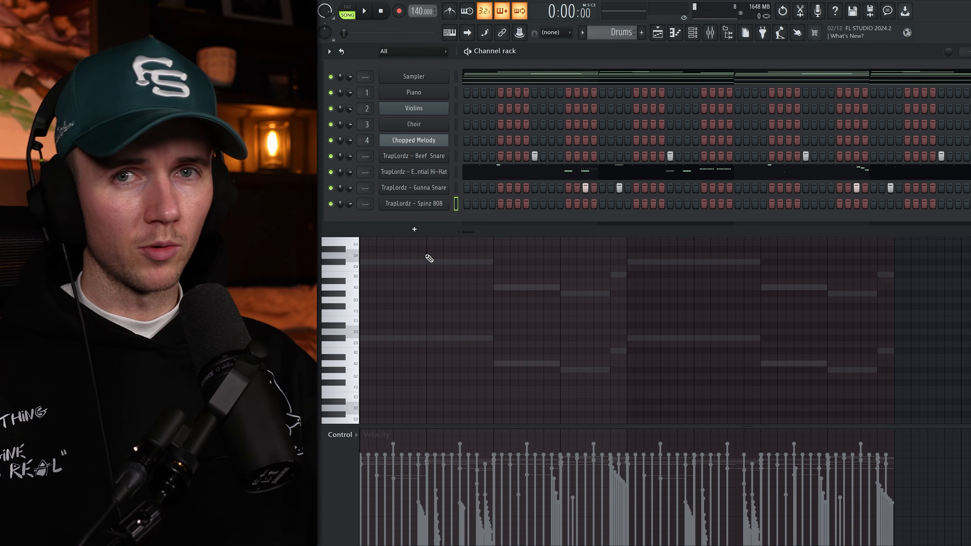
key(F6)
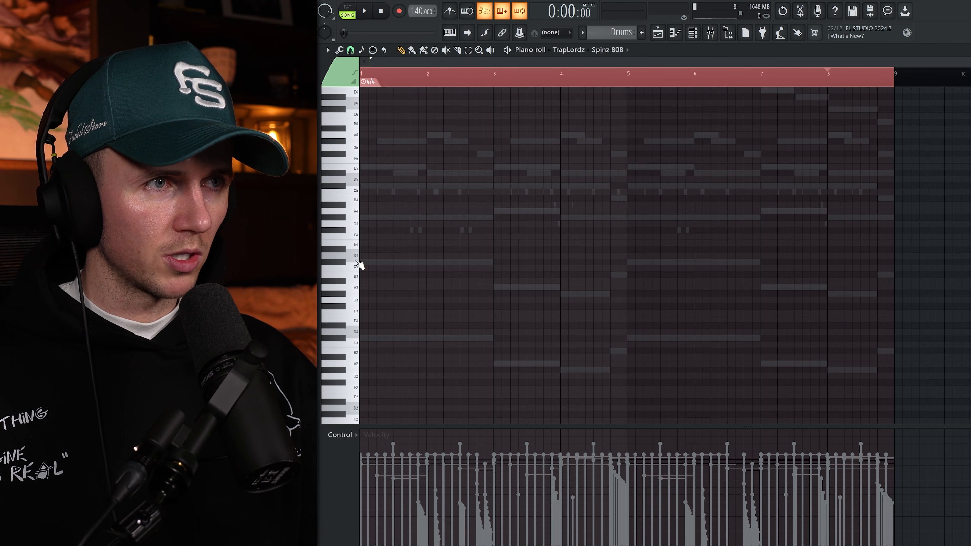
click(328, 50)
mouse_move(455, 237)
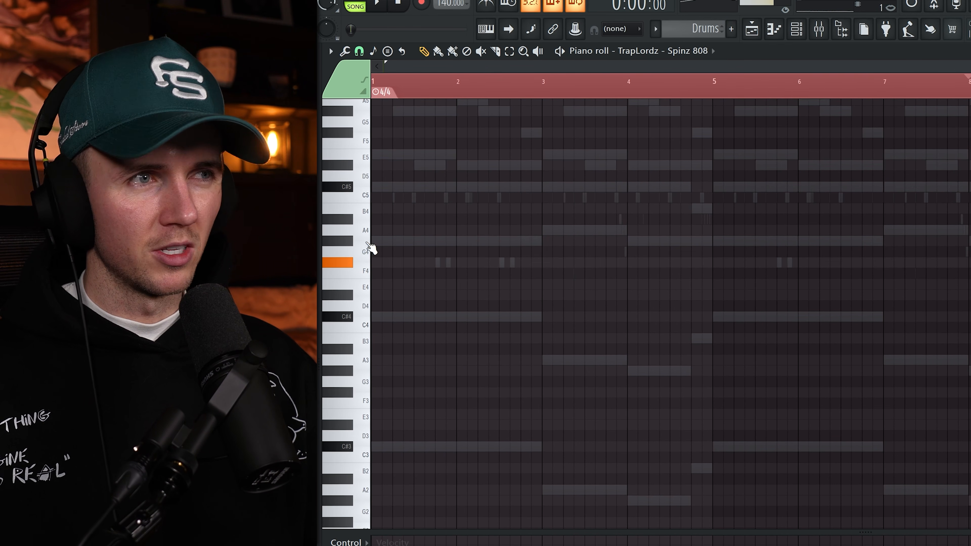
- Place five C#5 notes for the Spinz 808 across bars 1 and 2, starting on the first beat
scroll(382, 200, up, 3)
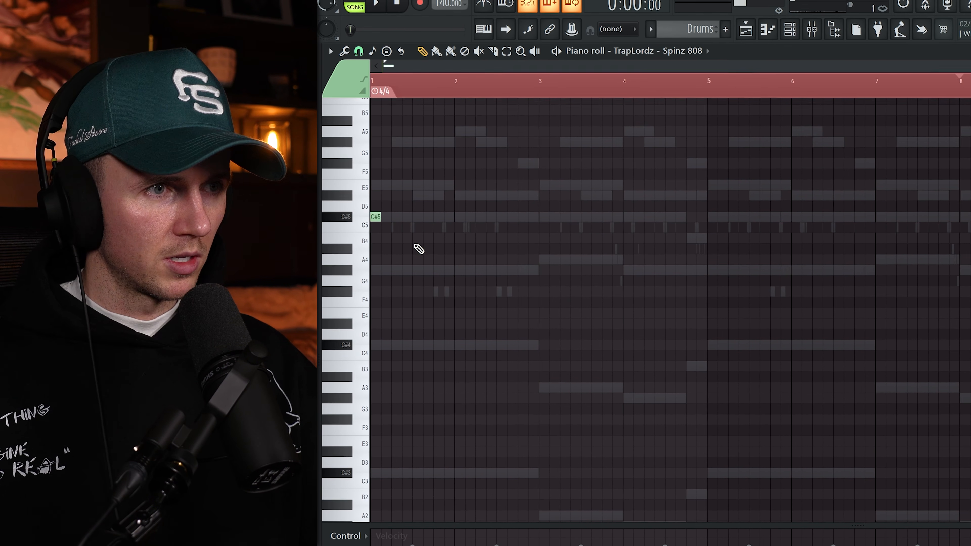
key(space)
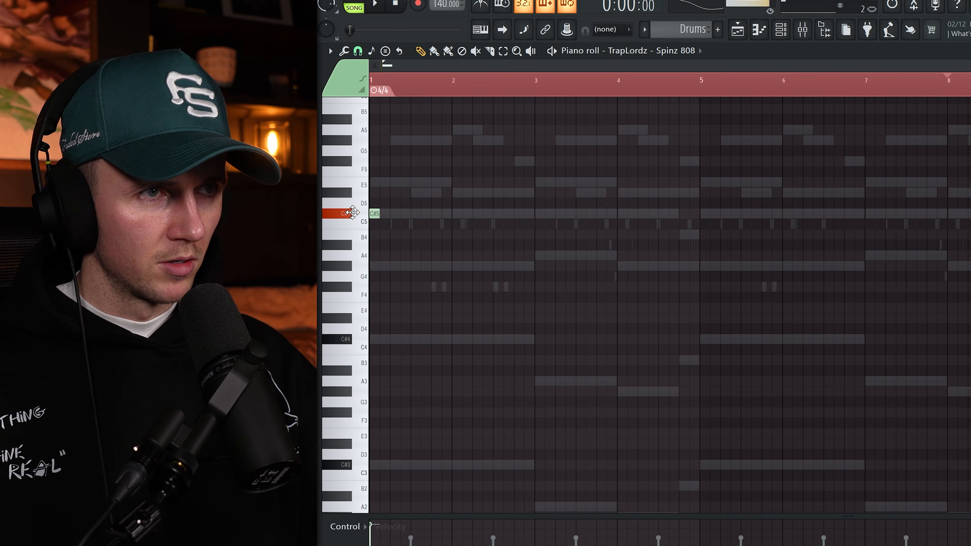
key(space)
click(404, 214)
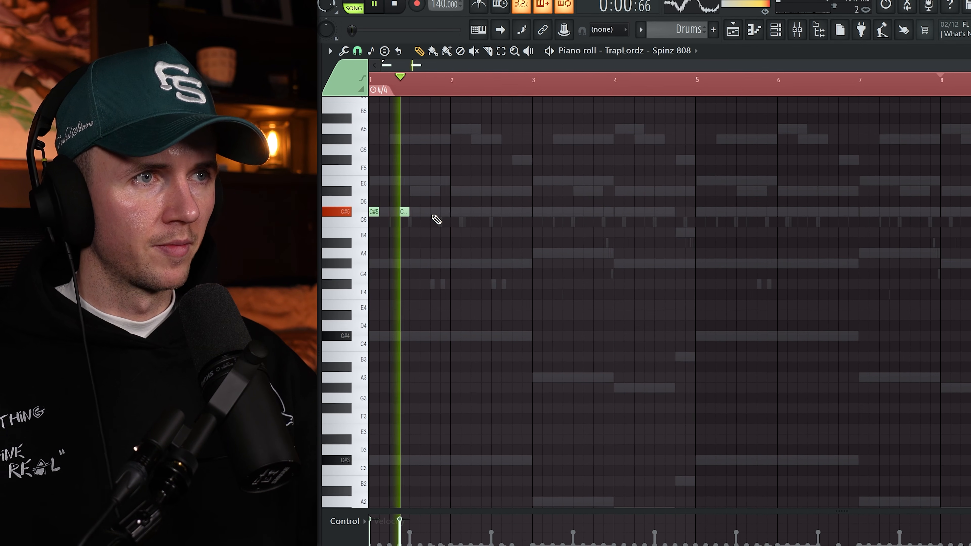
click(434, 213)
click(475, 212)
click(506, 212)
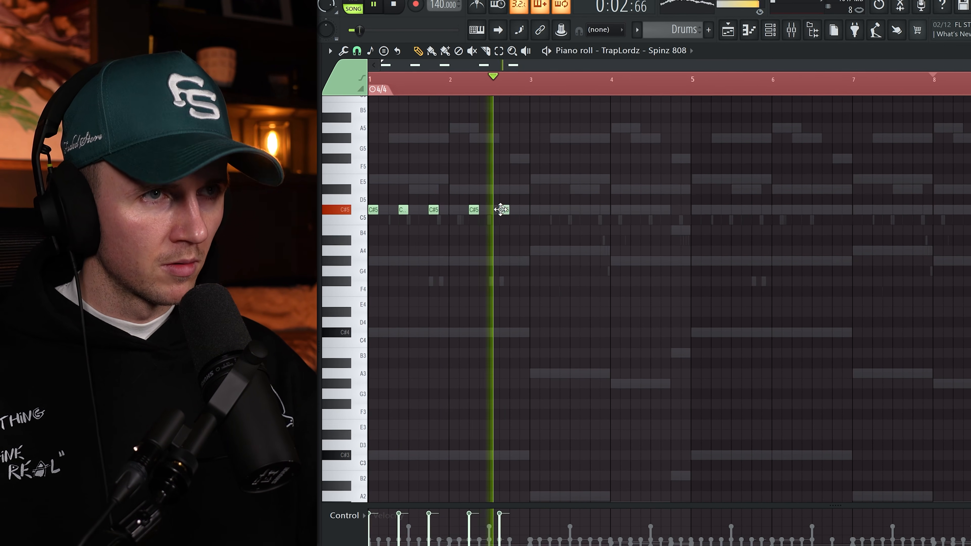
- Add three A4 notes in bar 3 and two G#4 notes in bar 4 to the 808 line
click(533, 250)
click(562, 250)
click(592, 250)
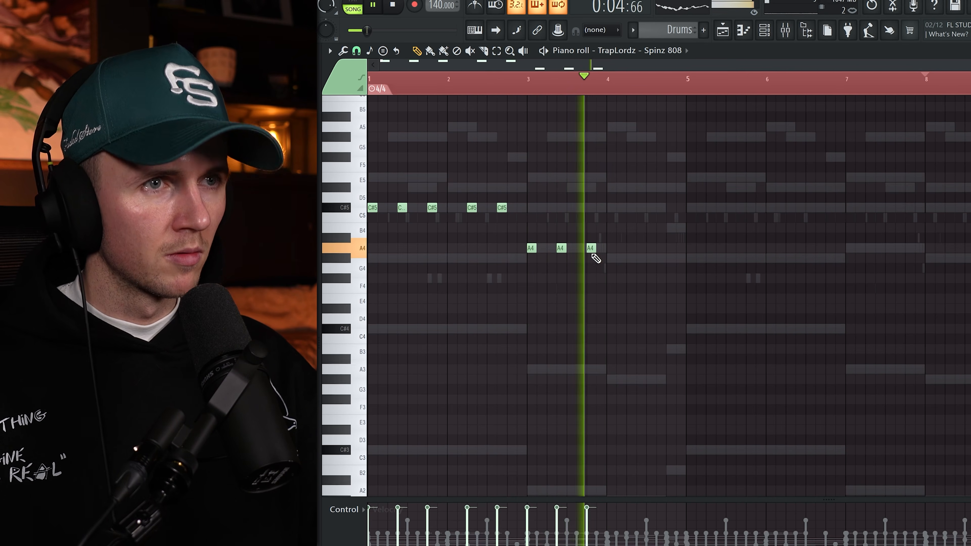
click(630, 257)
click(659, 256)
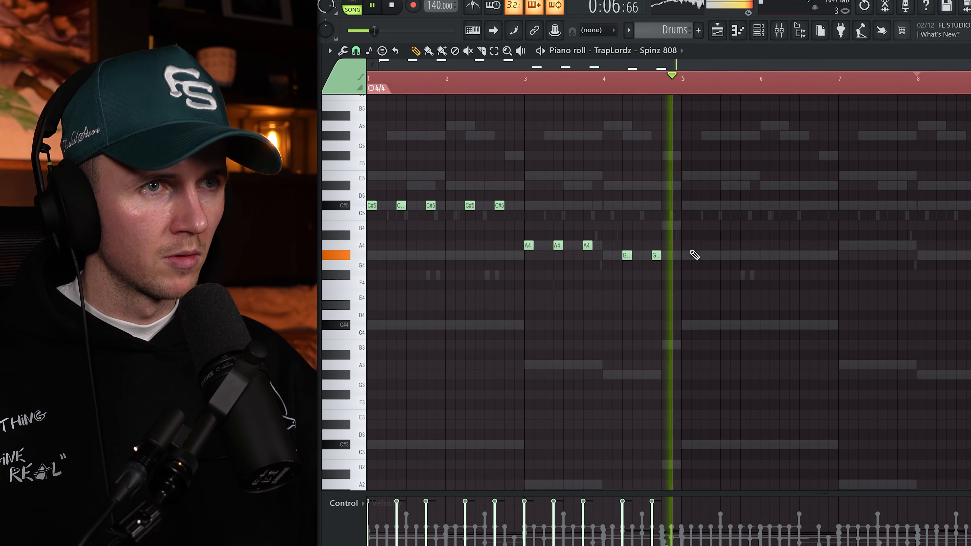
- Raise the two 808 notes in bar 4 by one octave and play the pattern
key(space)
drag(617, 249, 689, 258)
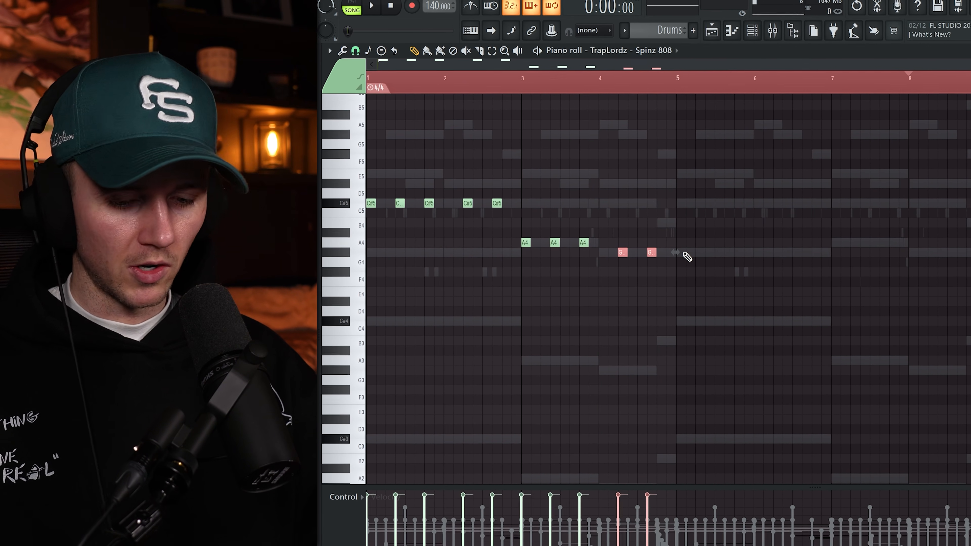
key(ctrl+Up)
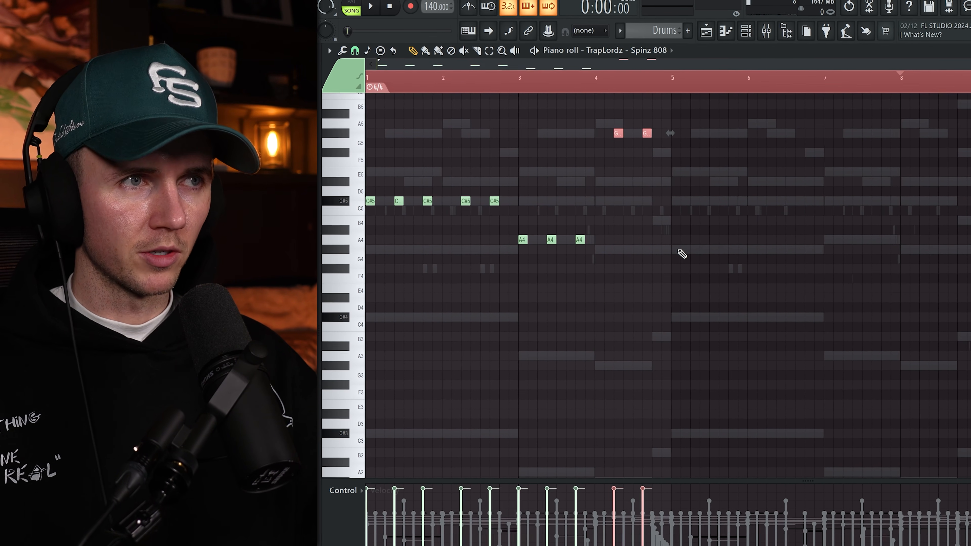
key(space)
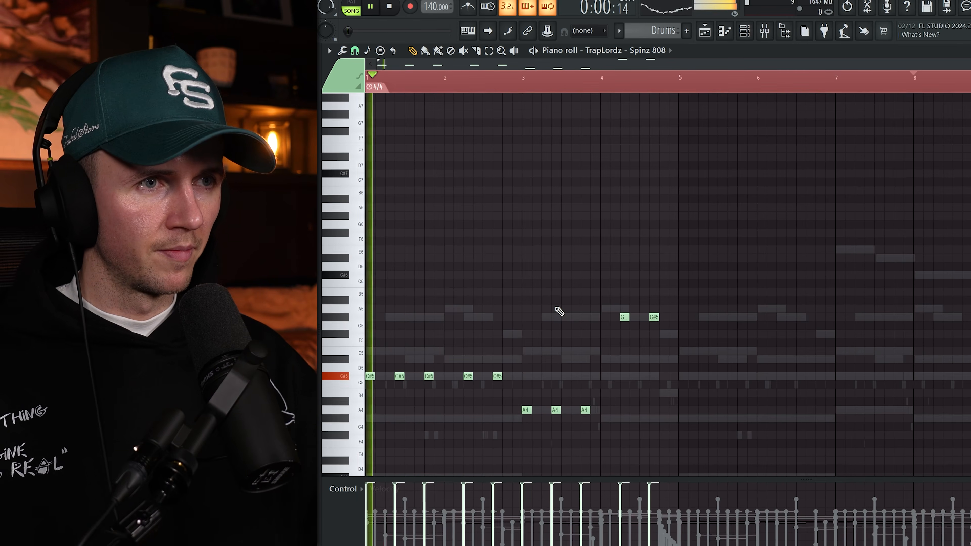
- Duplicate the four-bar 808 line into bars 5 to 8
scroll(559, 311, down, 3)
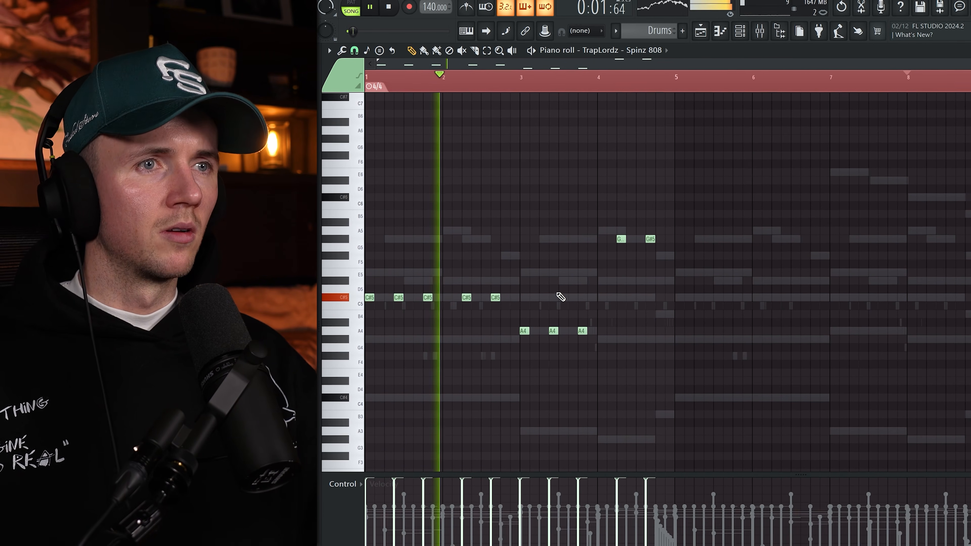
key(ctrl+a)
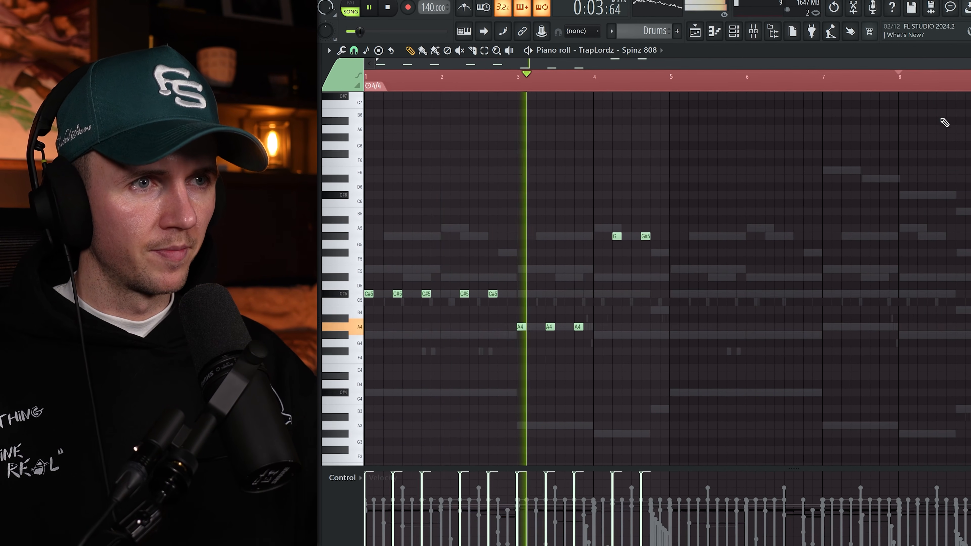
drag(898, 83, 668, 88)
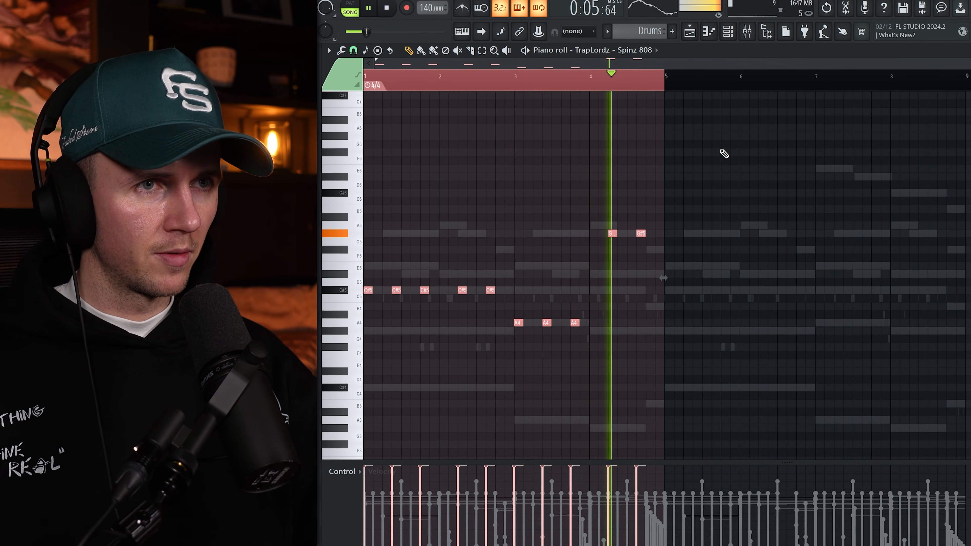
key(ctrl+b)
key(ctrl+d)
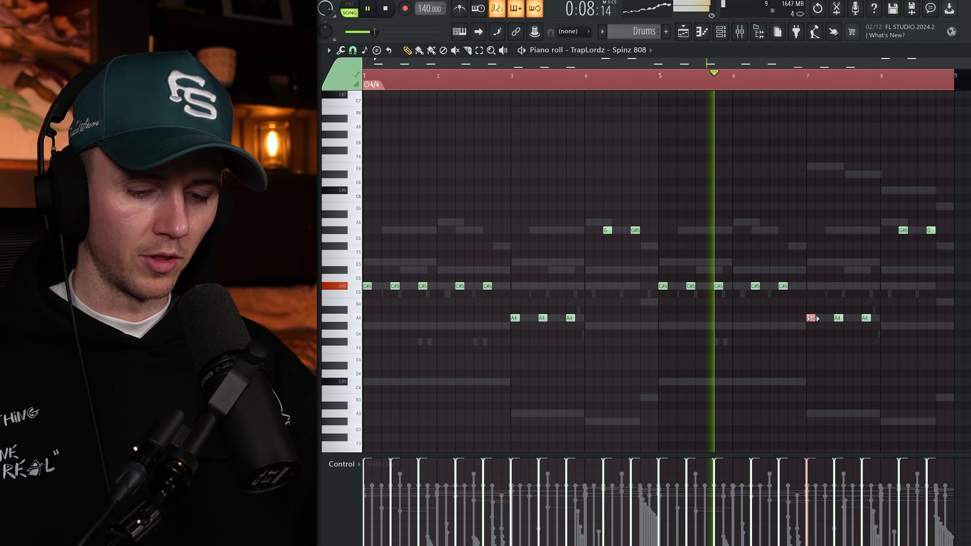
- Raise the first 808 note in bar 7 to A5, and add an extra G#5 note with reduced velocity before bar 8's first note
key(ctrl+Up)
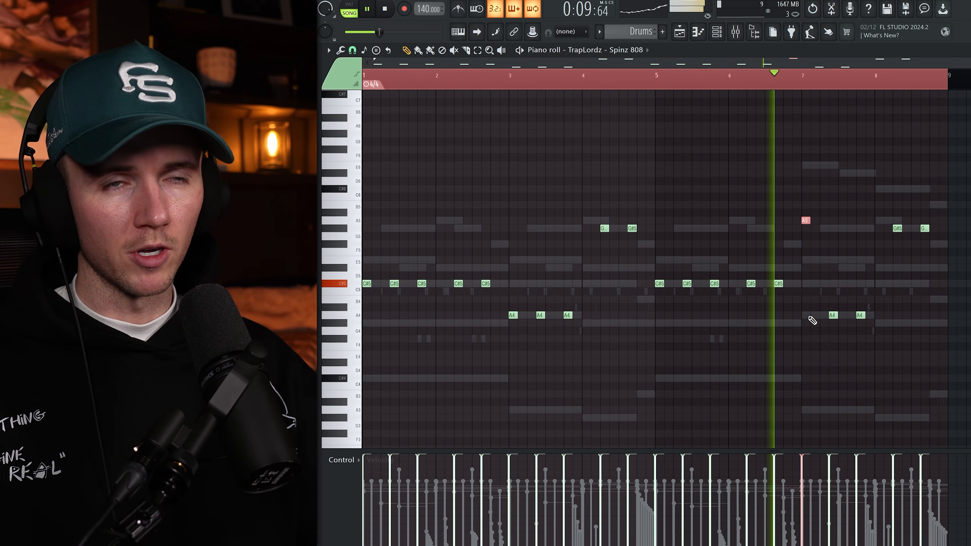
key(ctrl+d)
scroll(807, 317, up, 2)
click(856, 227)
click(852, 467)
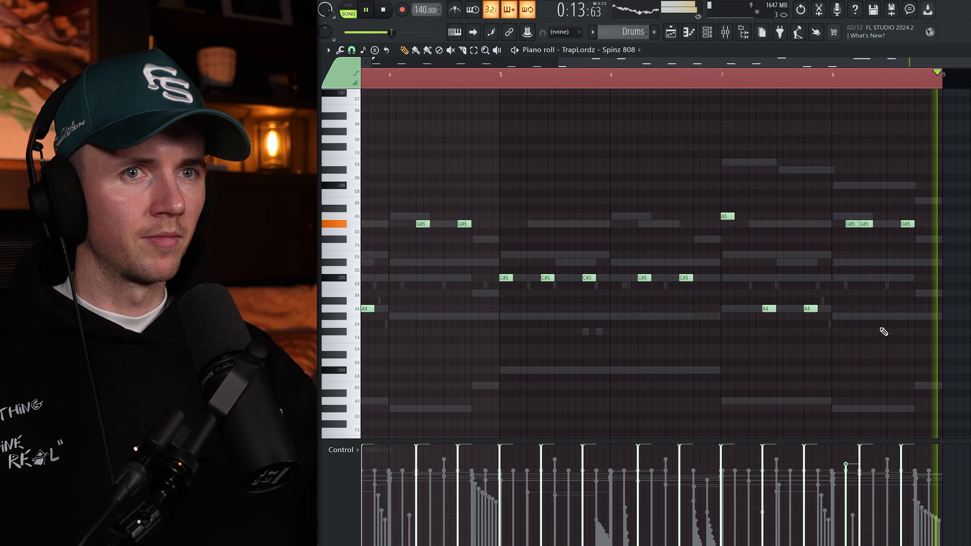
- Turn the extra bar 8 note into two short consecutive notes raised to B5, and play the line back
scroll(884, 337, up, 2)
key(ctrl+d)
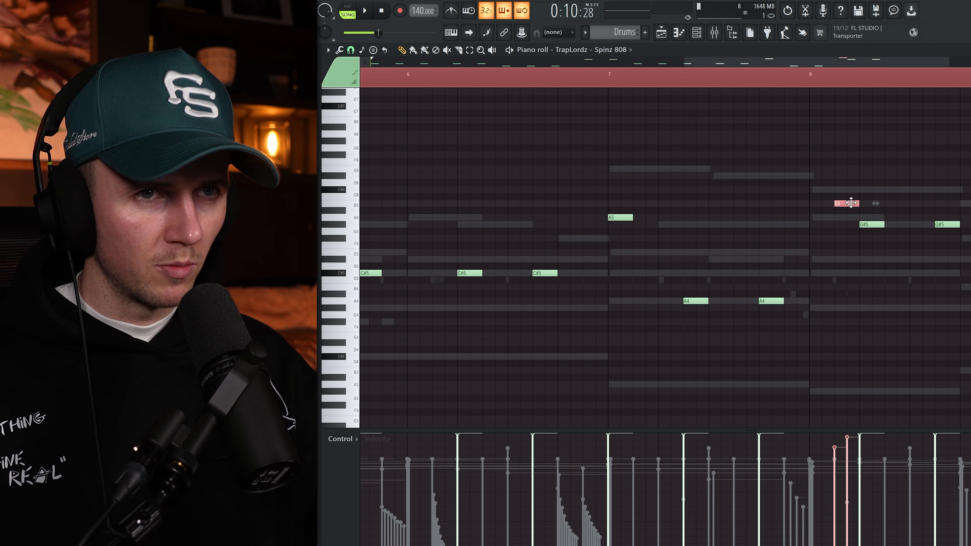
scroll(849, 200, down, 3)
key(space)
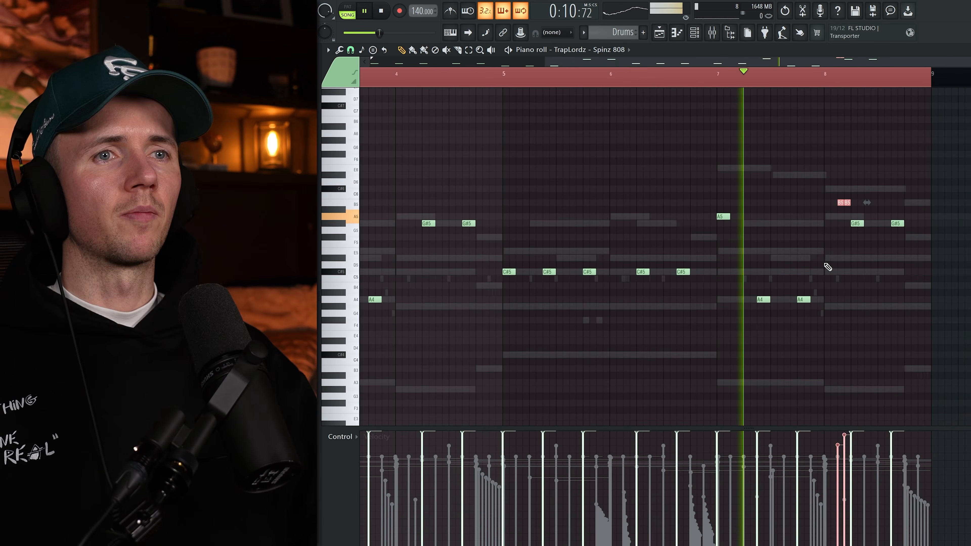
scroll(827, 267, down, 2)
ctrl+click(827, 267)
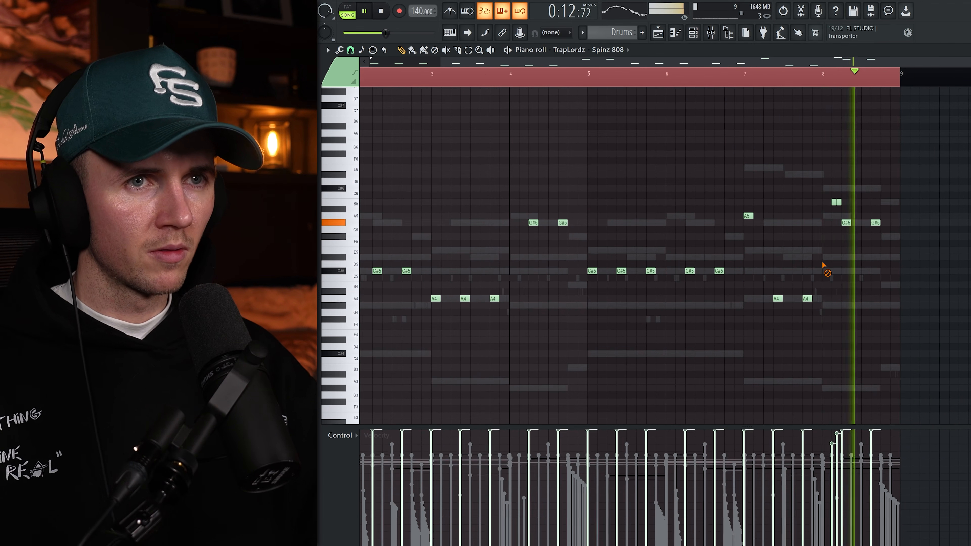
scroll(823, 266, down, 1)
key(space)
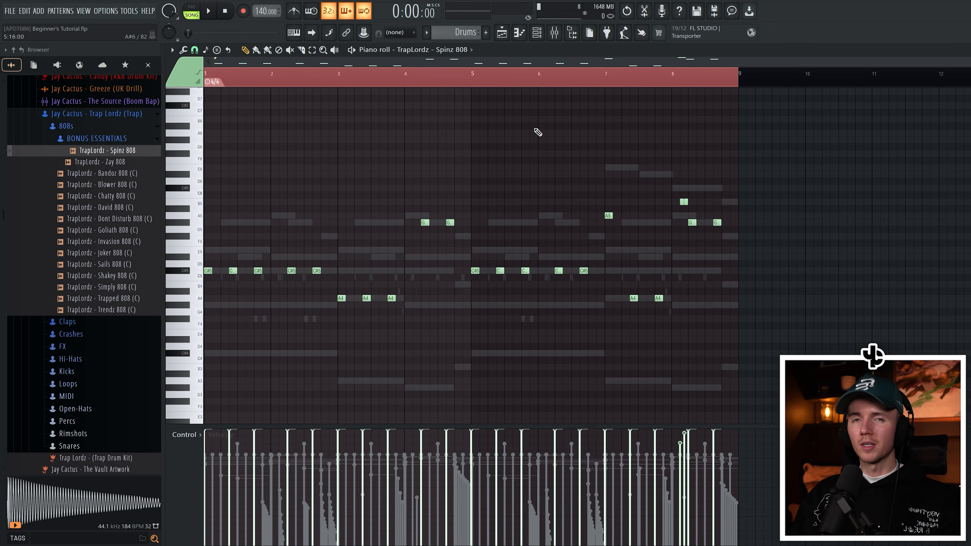
- Open the Spinz 808 channel's sampler settings and show its envelope section
scroll(197, 277, up, 2)
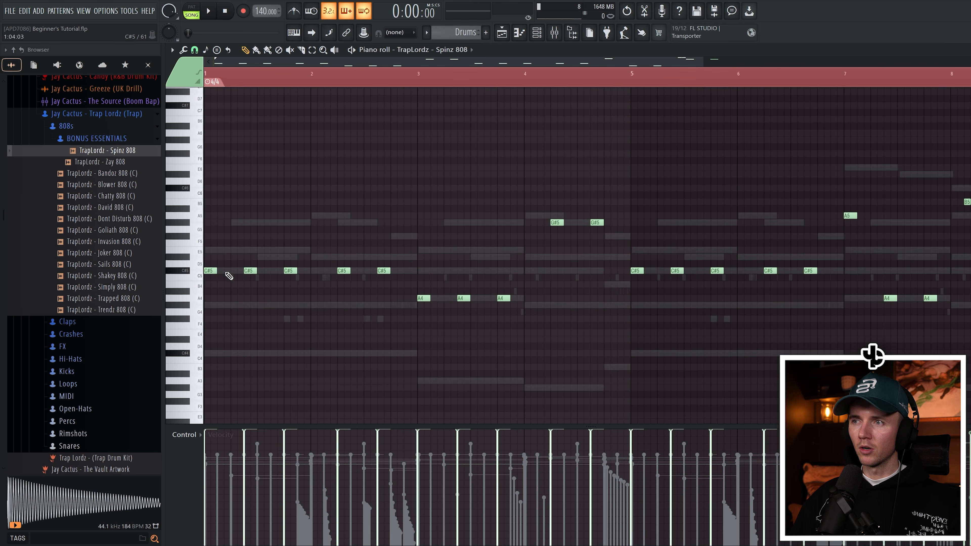
scroll(210, 273, up, 1)
scroll(209, 273, down, 2)
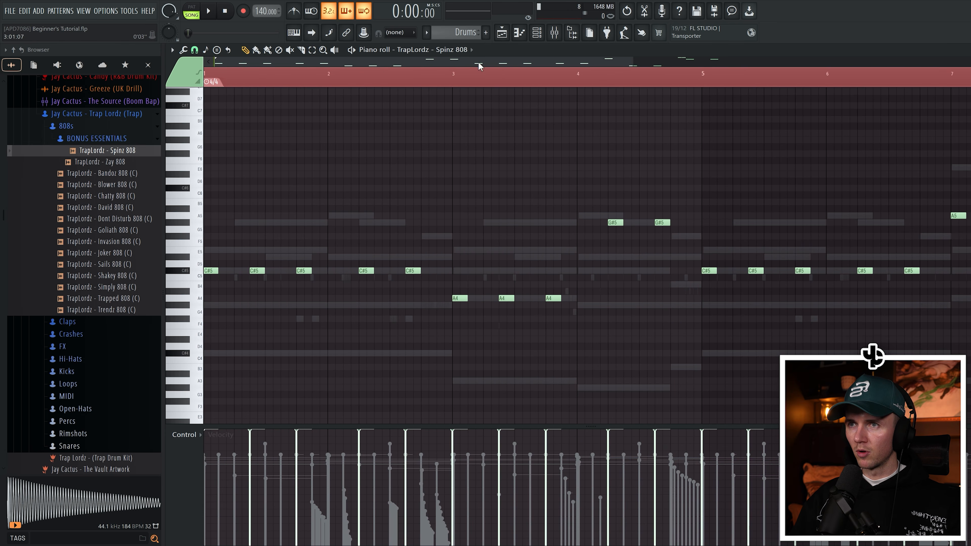
click(537, 35)
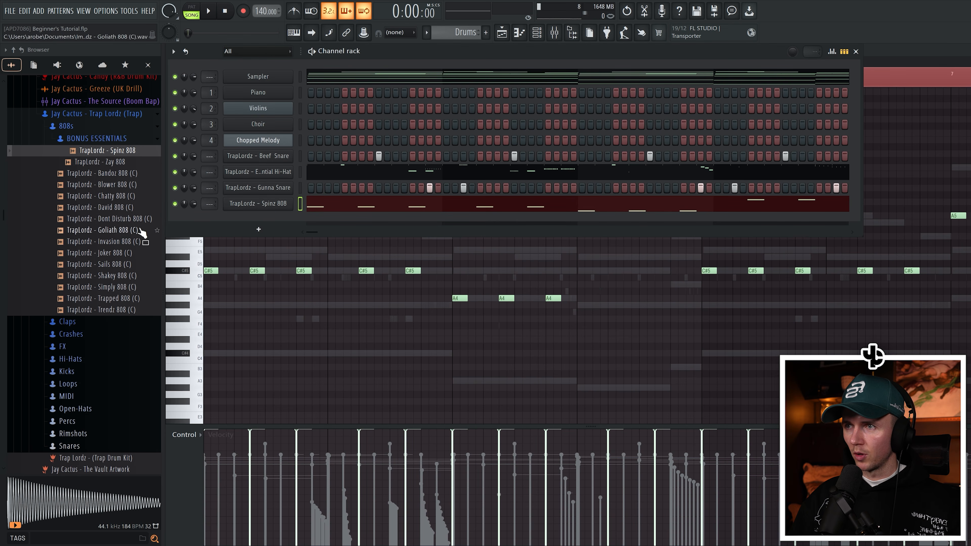
click(278, 208)
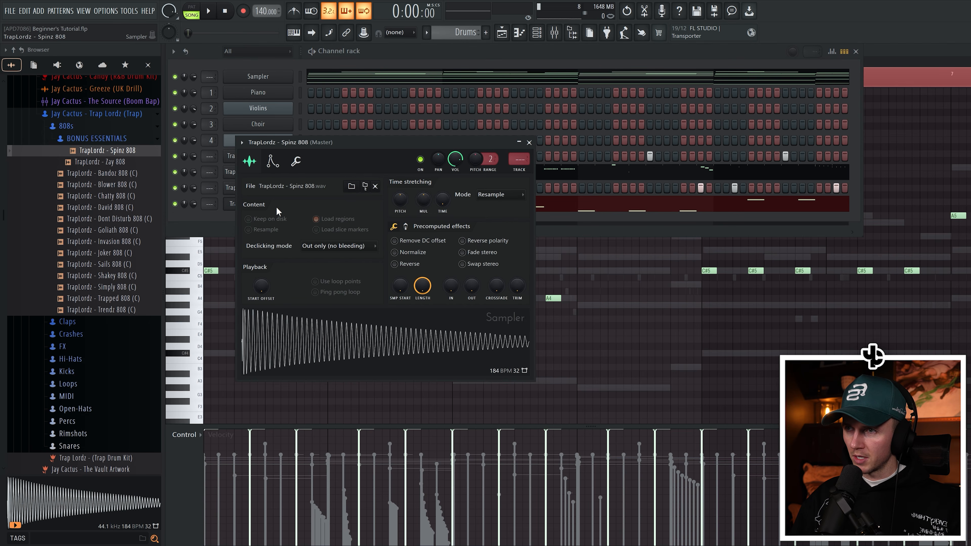
click(271, 161)
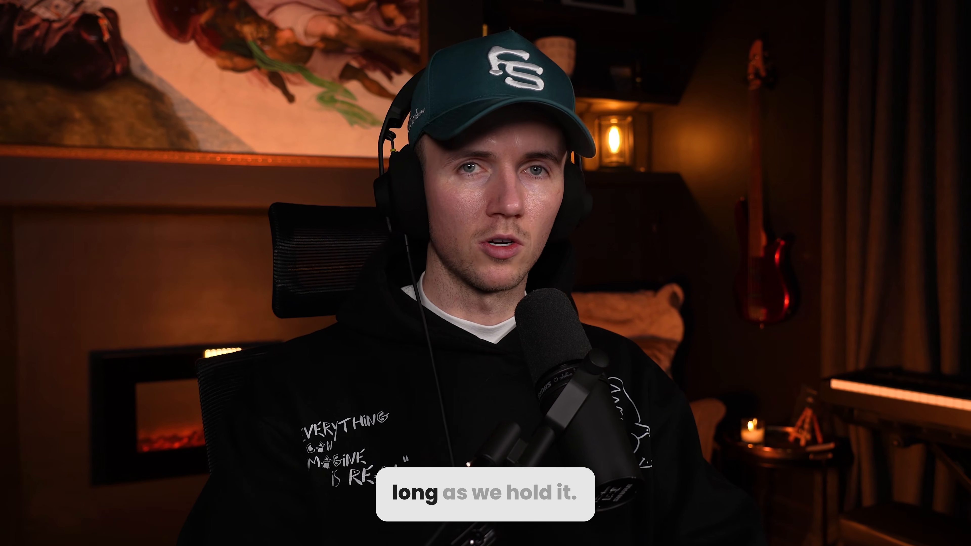
- Audition the pattern and lengthen the 808 notes so each one lasts until the next begins
key(space)
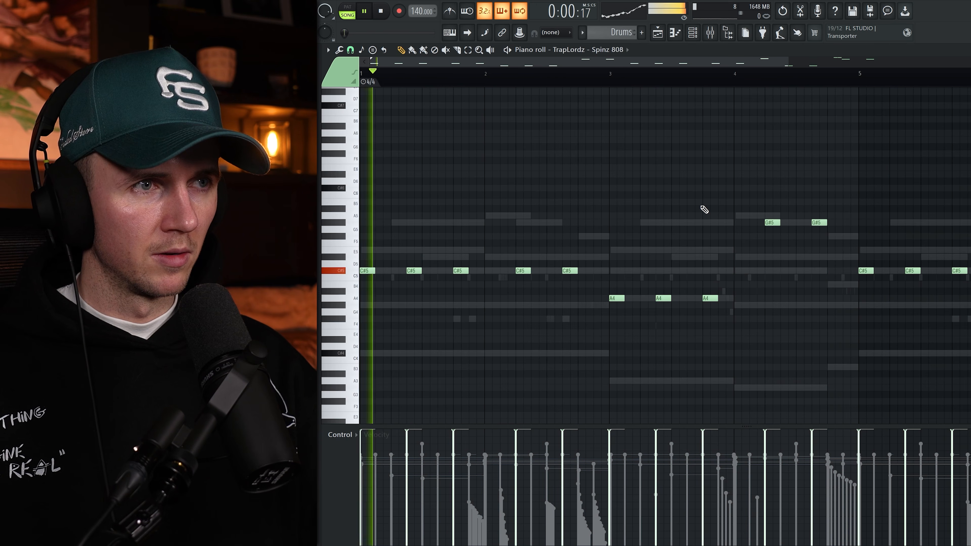
key(space)
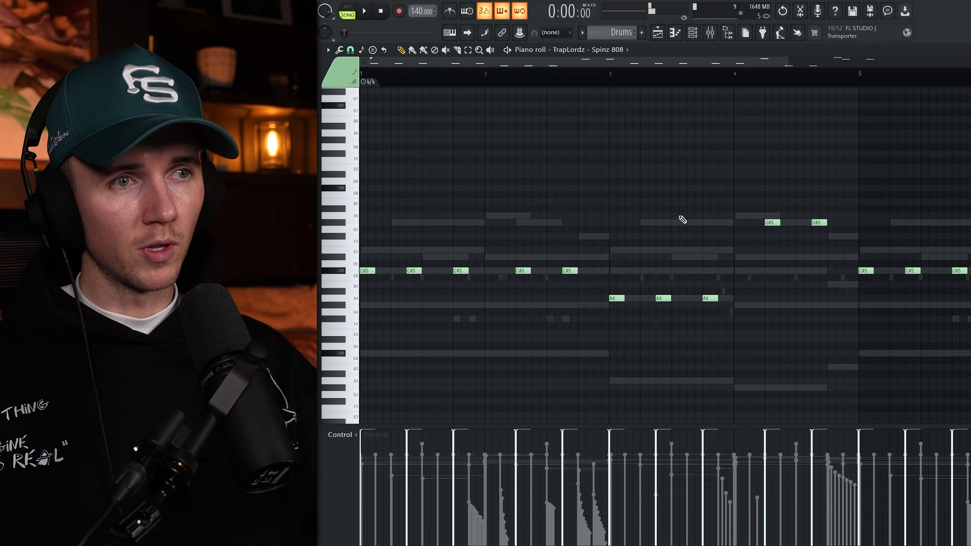
scroll(683, 219, down, 3)
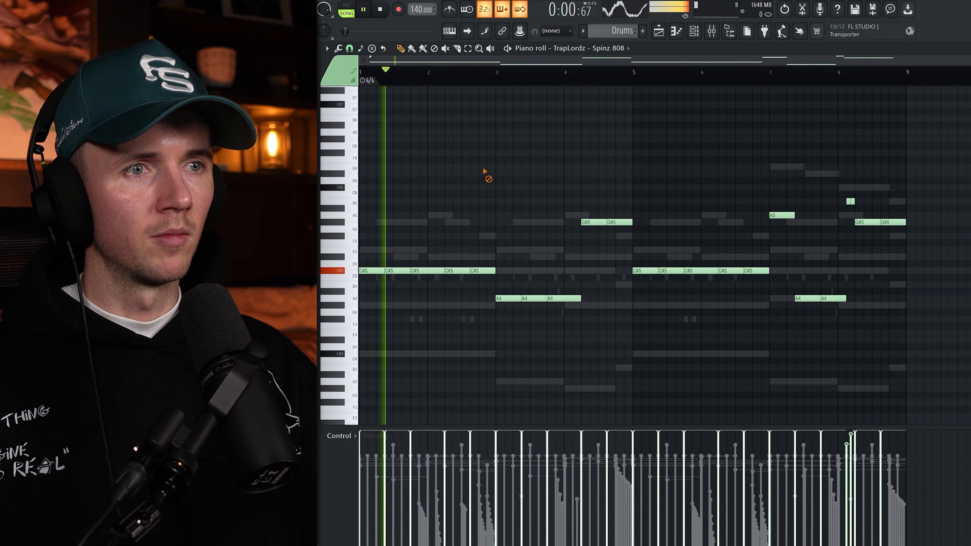
- Trim the last A4 notes of bars 3 and 7 so they end at the following bar lines
scroll(450, 270, up, 2)
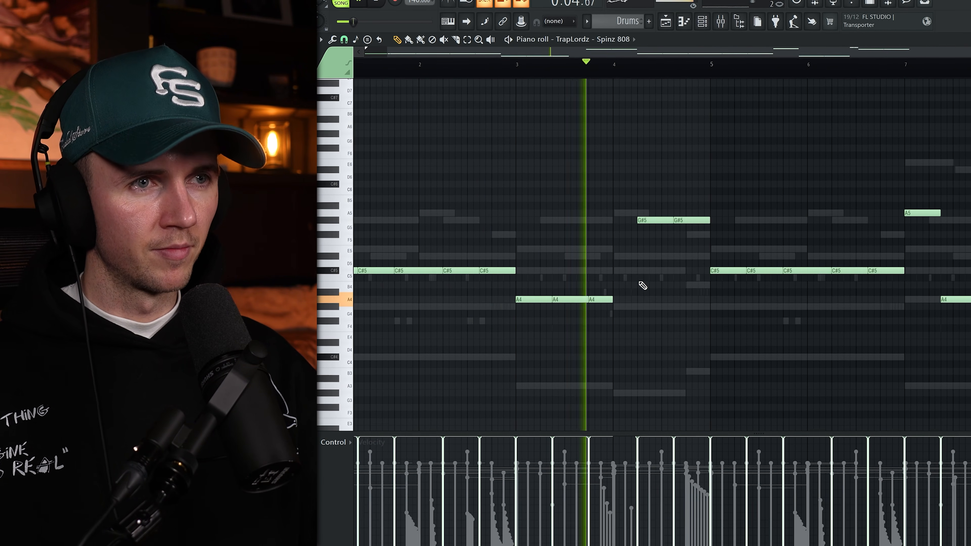
scroll(644, 284, down, 2)
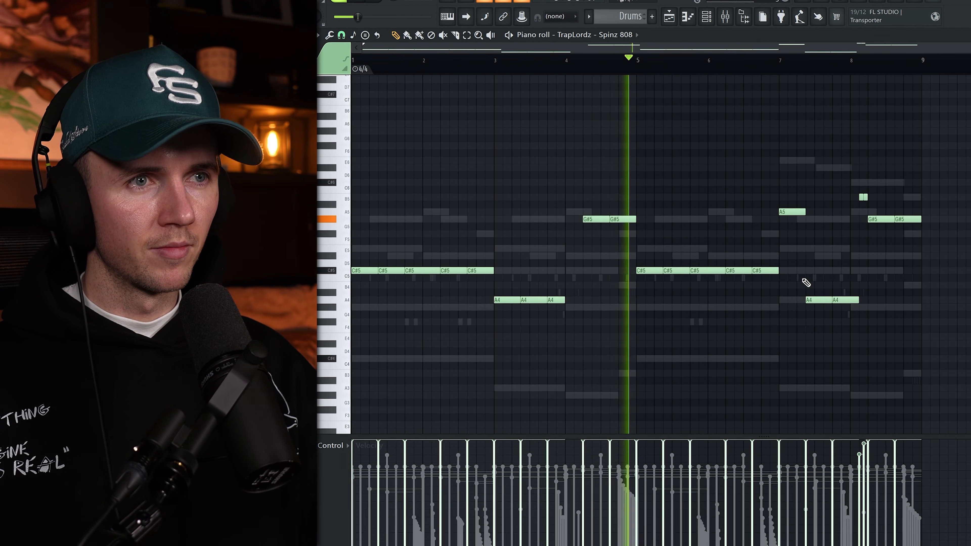
scroll(806, 283, up, 1)
drag(874, 300, 865, 301)
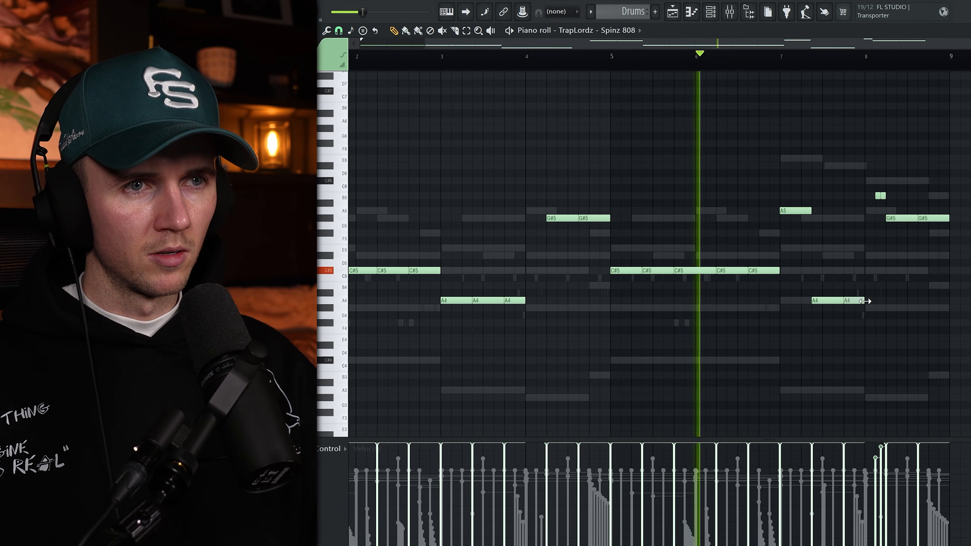
scroll(839, 257, down, 1)
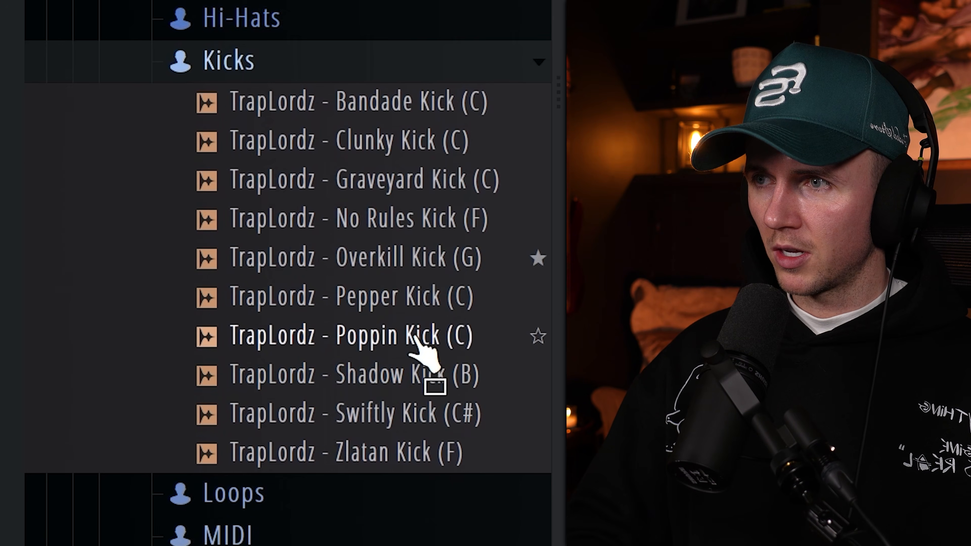
- Add the TrapLordz Overkill Kick (G) as a new channel and copy the 808 notes into its piano roll
click(420, 263)
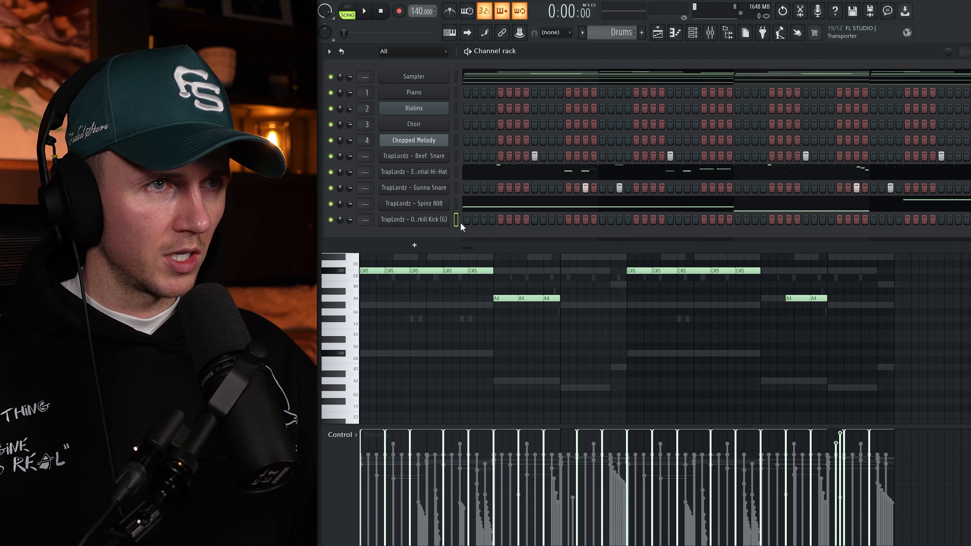
click(456, 219)
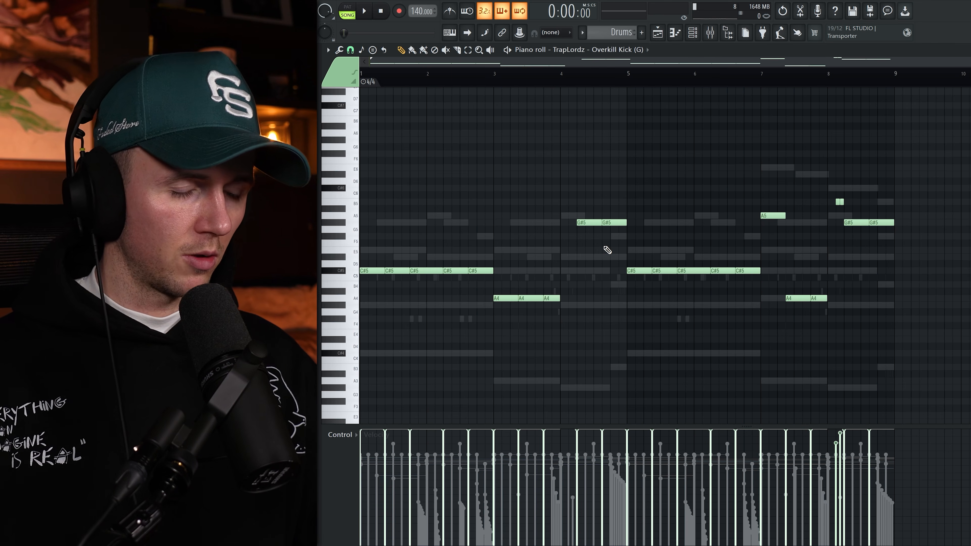
- Use the limiter/transposer to collapse all the Overkill Kick notes onto C5
mouse_move(638, 293)
mouse_down()
mouse_move(673, 293)
mouse_move(646, 297)
mouse_up()
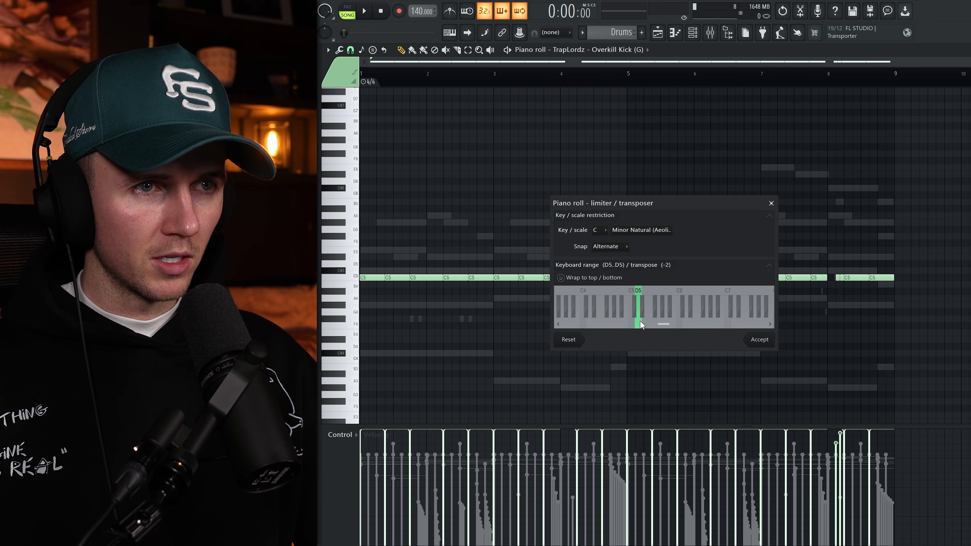
click(760, 342)
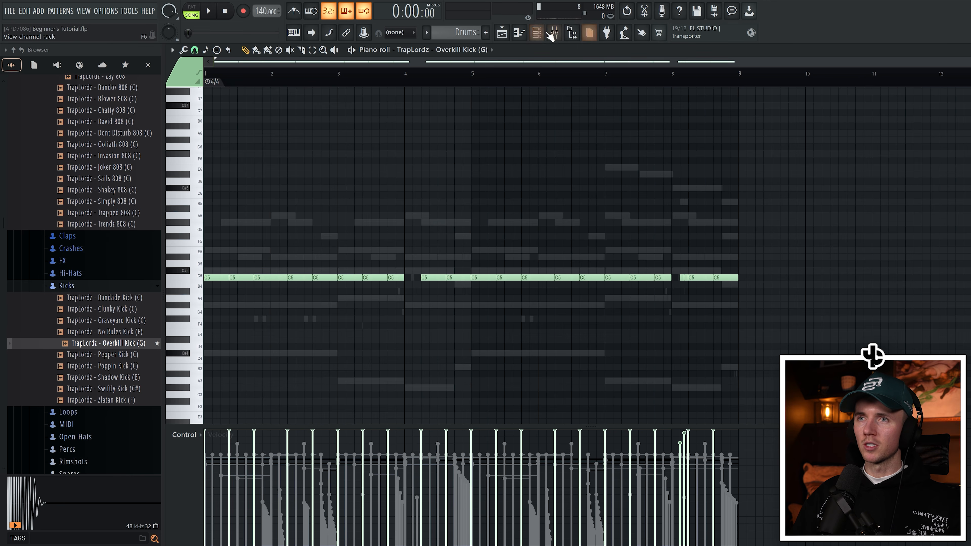
- Lower the velocity of all the kick notes slightly and audition them with the pattern
click(539, 33)
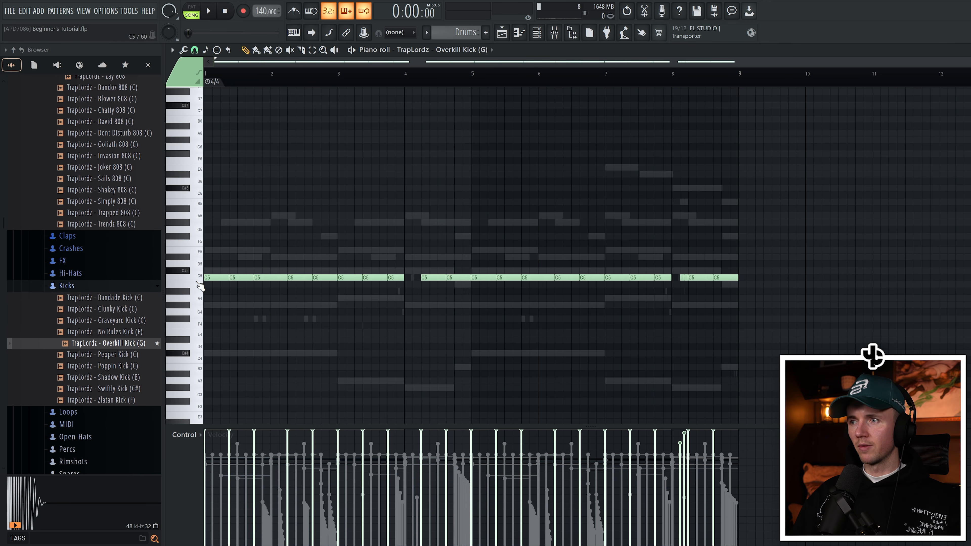
key(ctrl+a)
key(space)
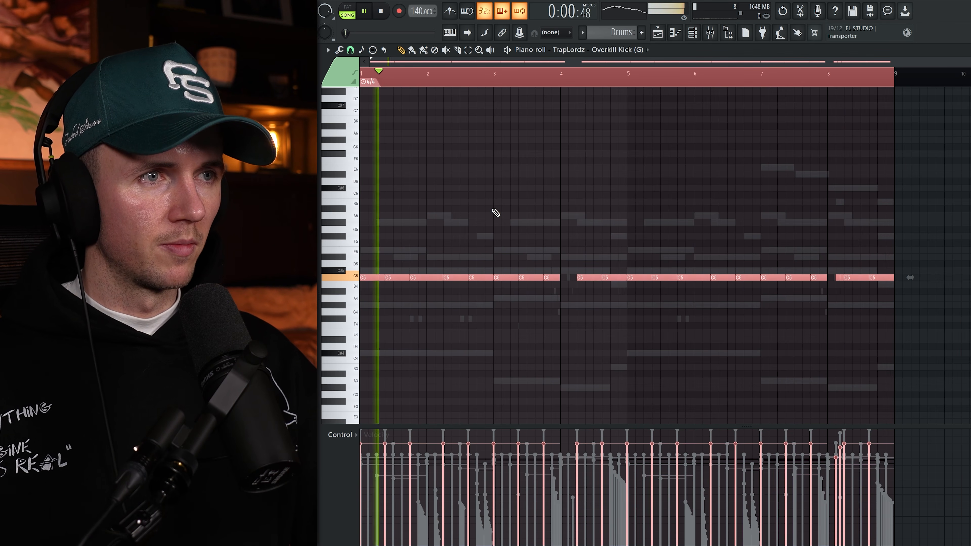
click(493, 212)
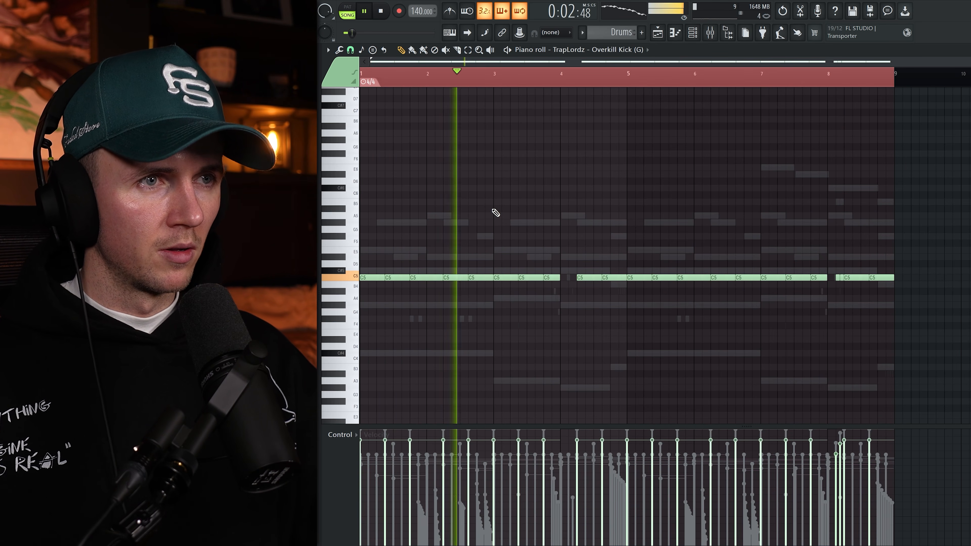
key(space)
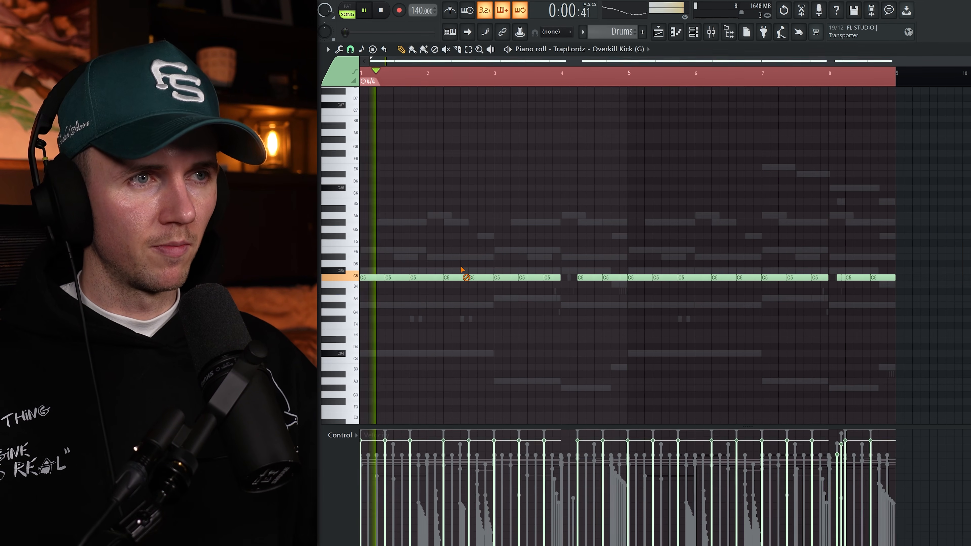
- Delete the two kick notes in bar 2, the two in bar 6 and the two short ones near the start of bar 8
right_click(461, 277)
right_click(476, 278)
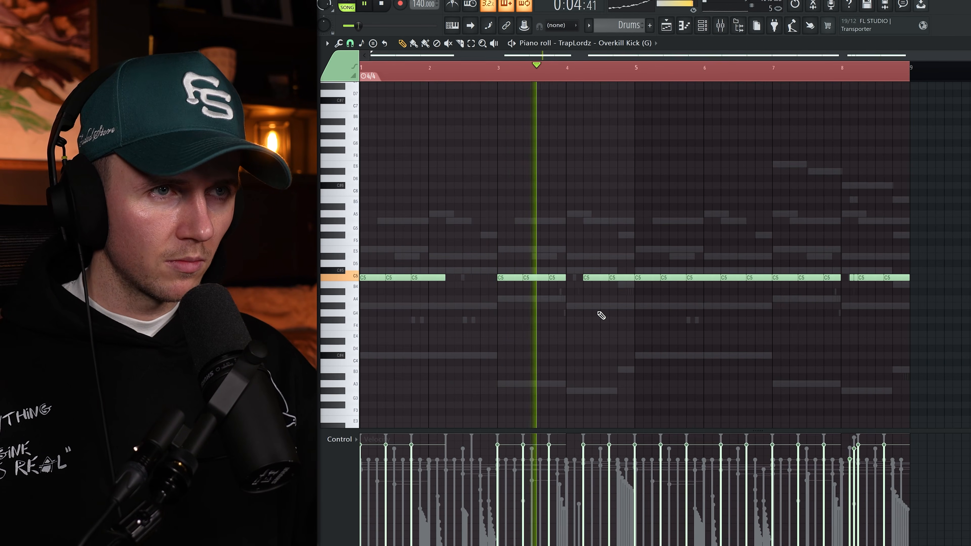
scroll(601, 315, up, 2)
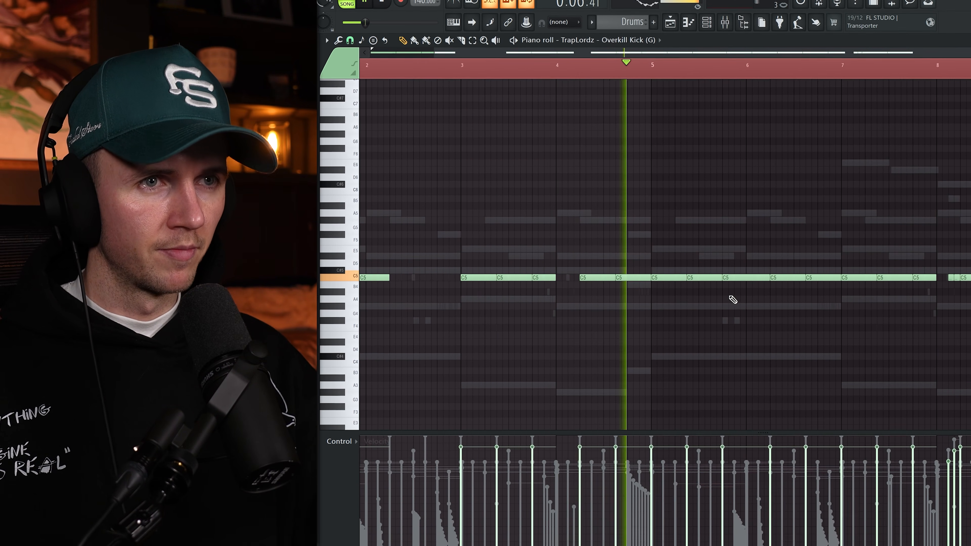
scroll(732, 300, down, 2)
right_click(761, 277)
right_click(783, 279)
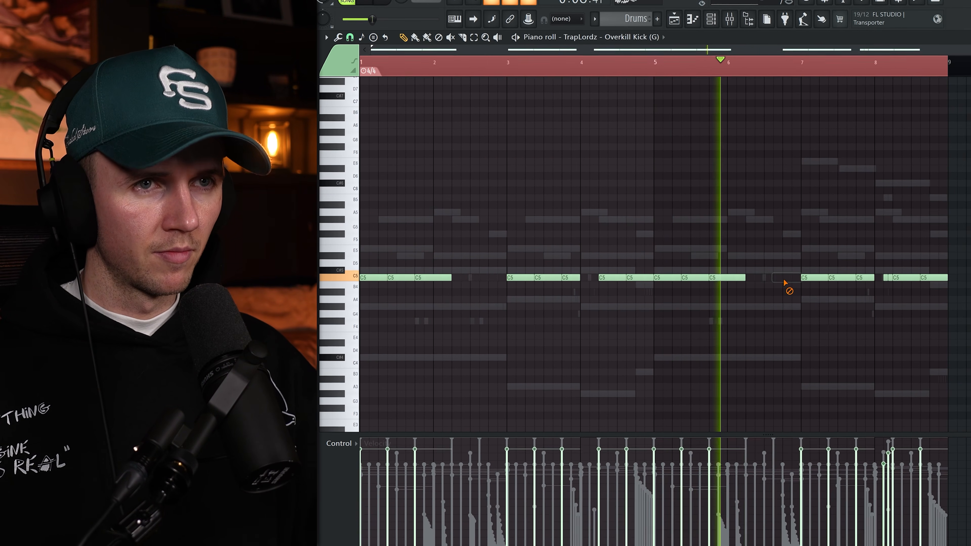
scroll(834, 314, up, 2)
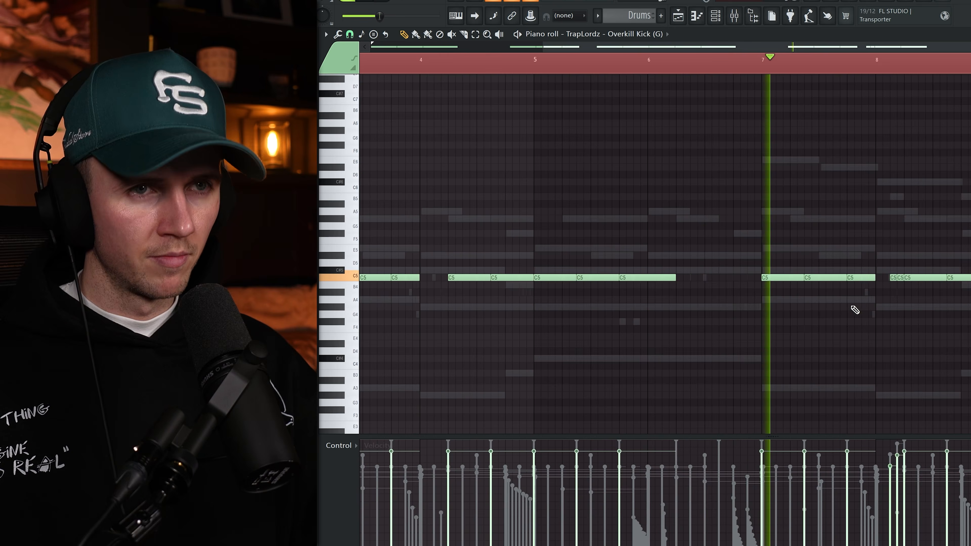
scroll(860, 305, down, 2)
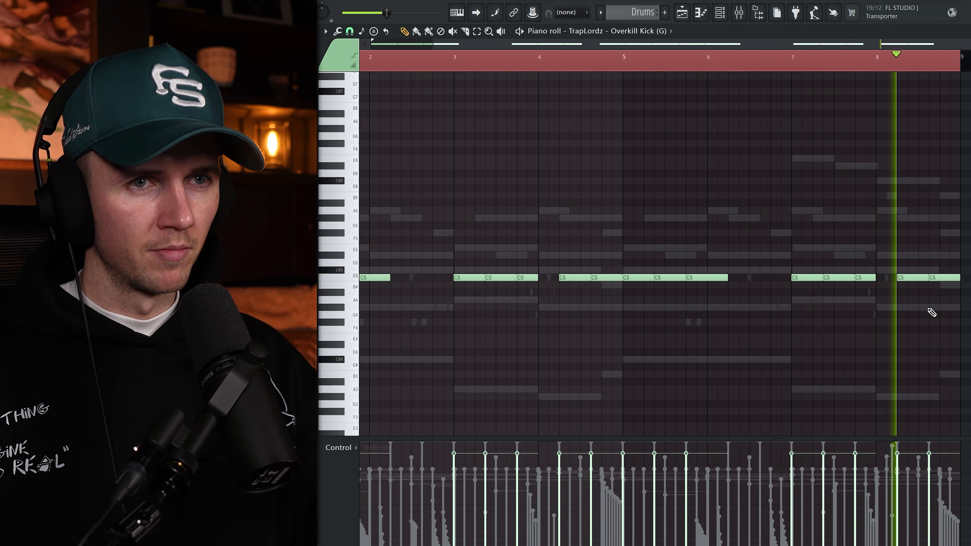
- Stop playback and open the plugin list for effect slot 10 on the mixer's Master track
scroll(925, 316, down, 1)
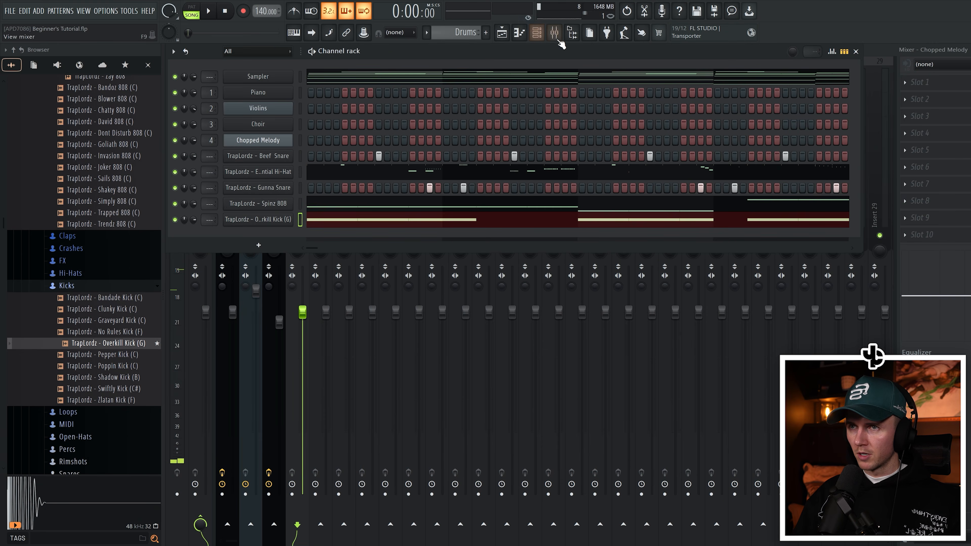
key(F6)
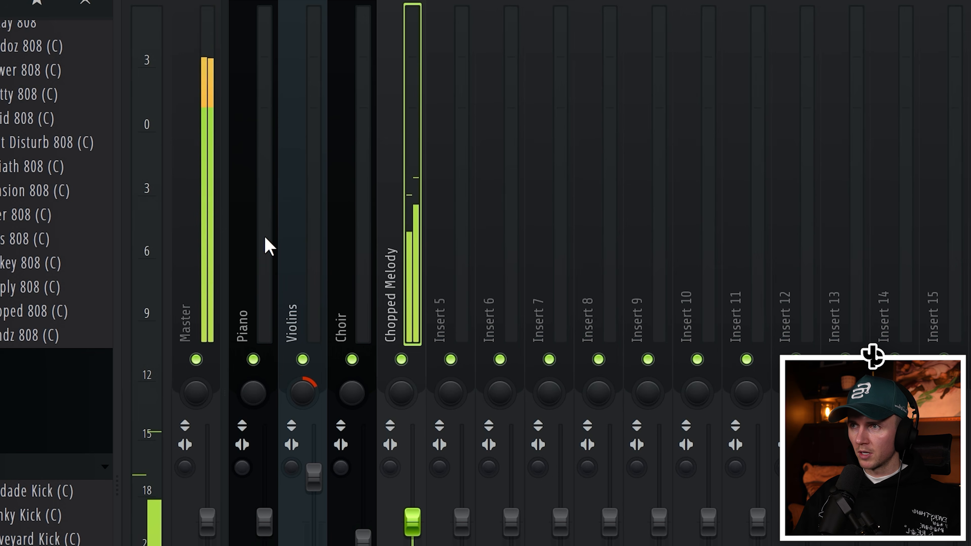
key(space)
click(201, 51)
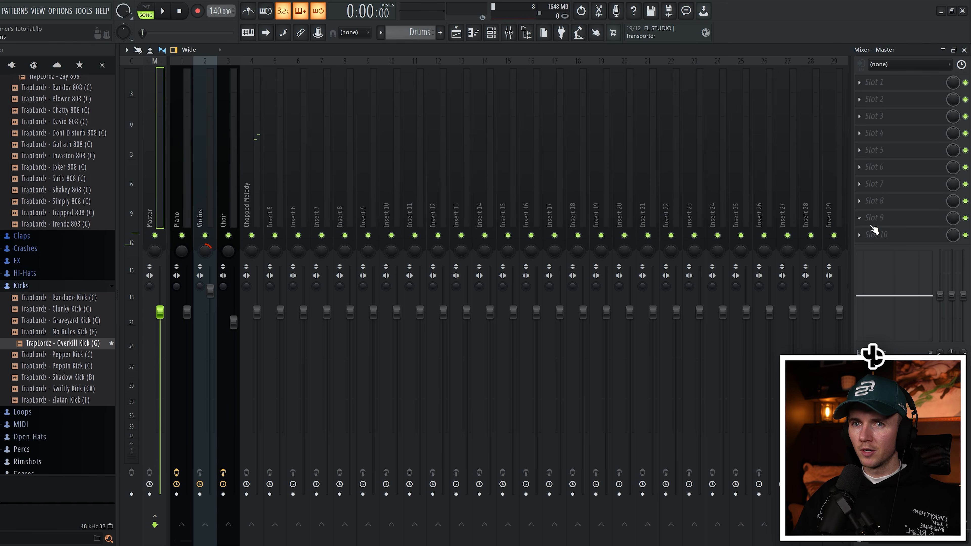
click(875, 234)
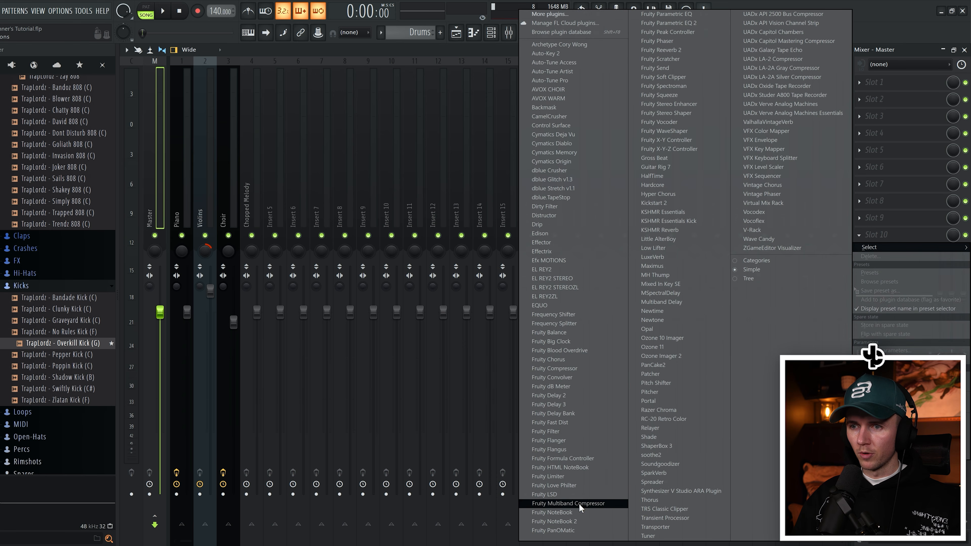
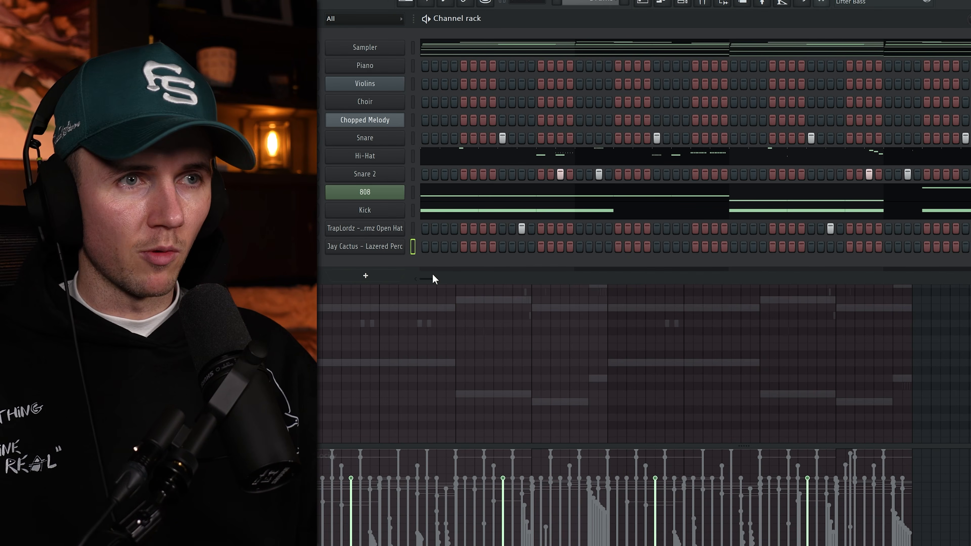
- Place a Lazered Perc hit on beat 3 of bar 4 and duplicate the first four bars into bars 5 to 8
key(space)
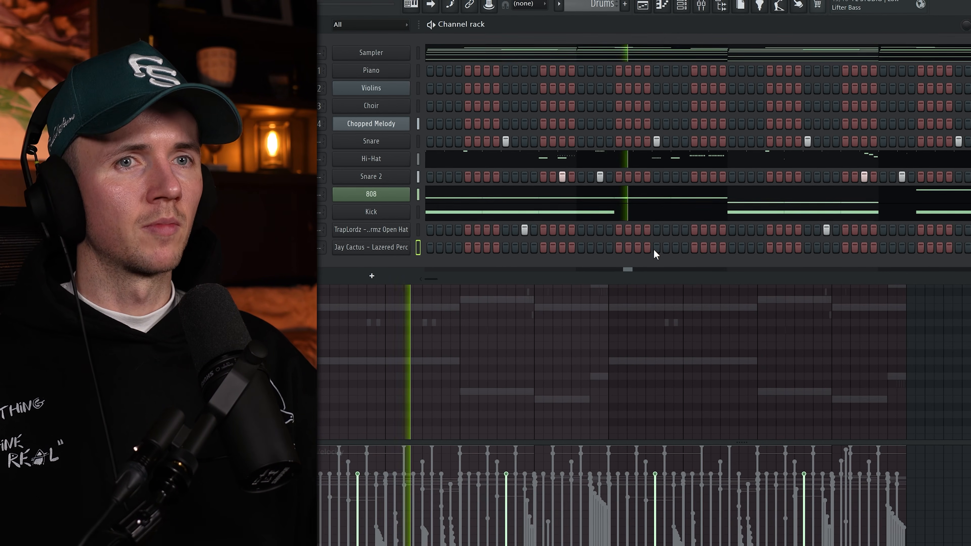
click(959, 247)
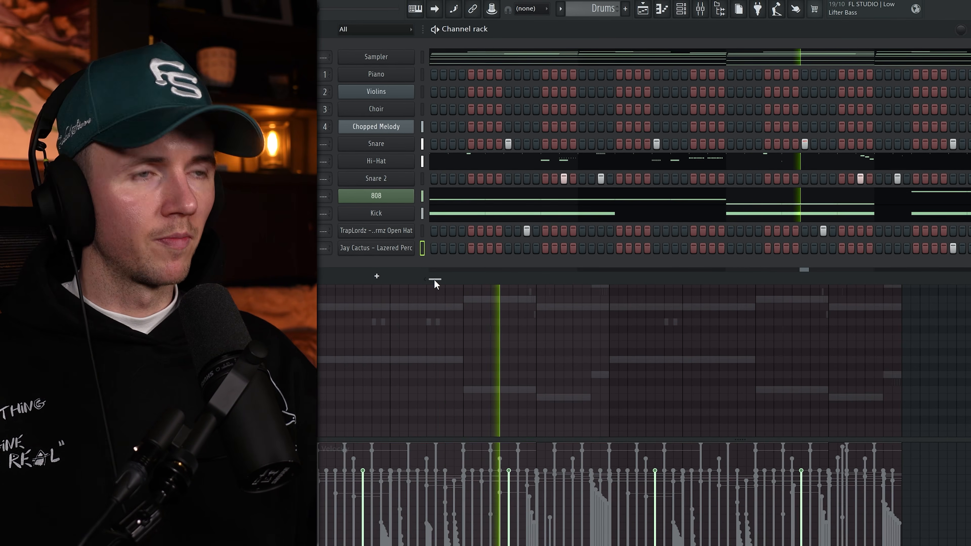
key(F7)
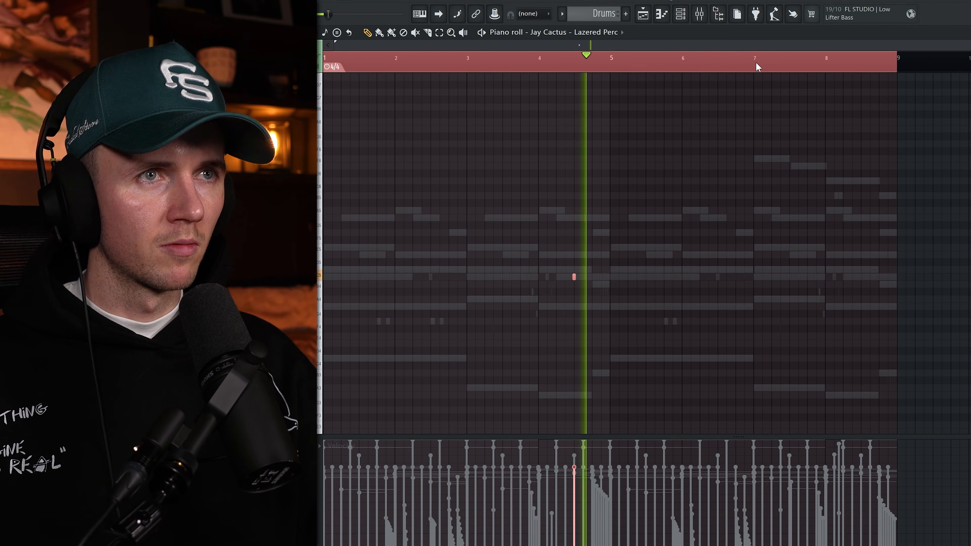
right_click(756, 65)
right_click(729, 65)
drag(660, 64, 609, 59)
key(ctrl+b)
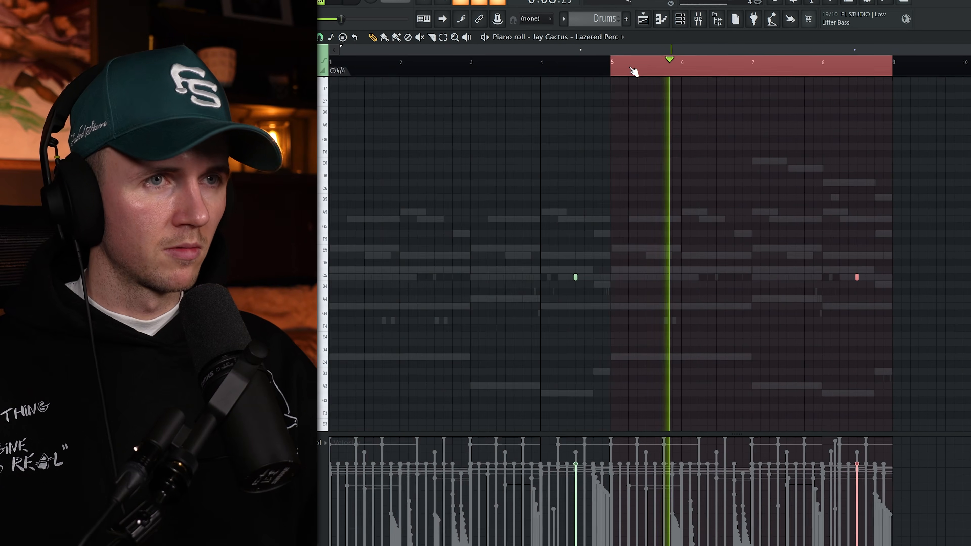
key(ctrl+a)
scroll(695, 199, down, 2)
- Add Jay Cactus - Dread Rim as a new channel and place three consecutive hits at the end of bar 2
click(691, 24)
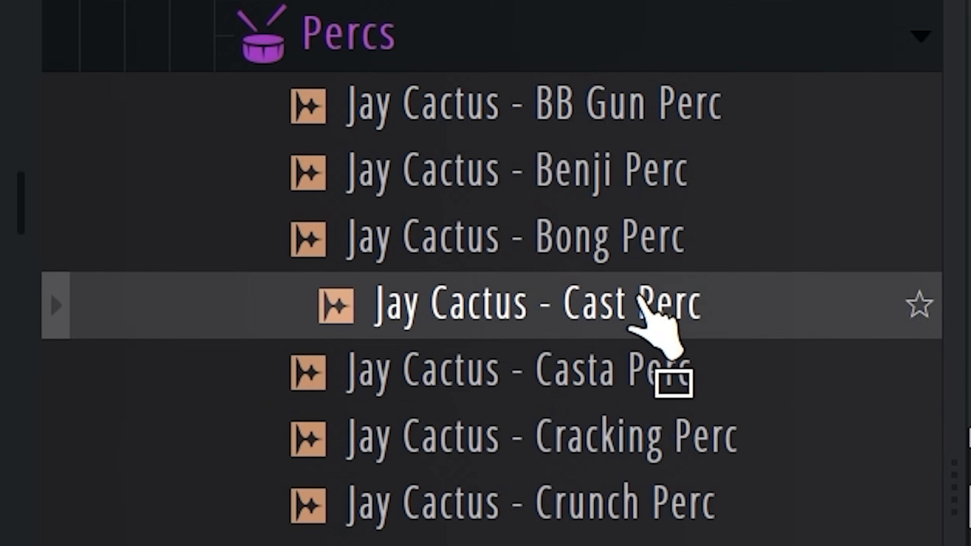
drag(639, 296, 654, 269)
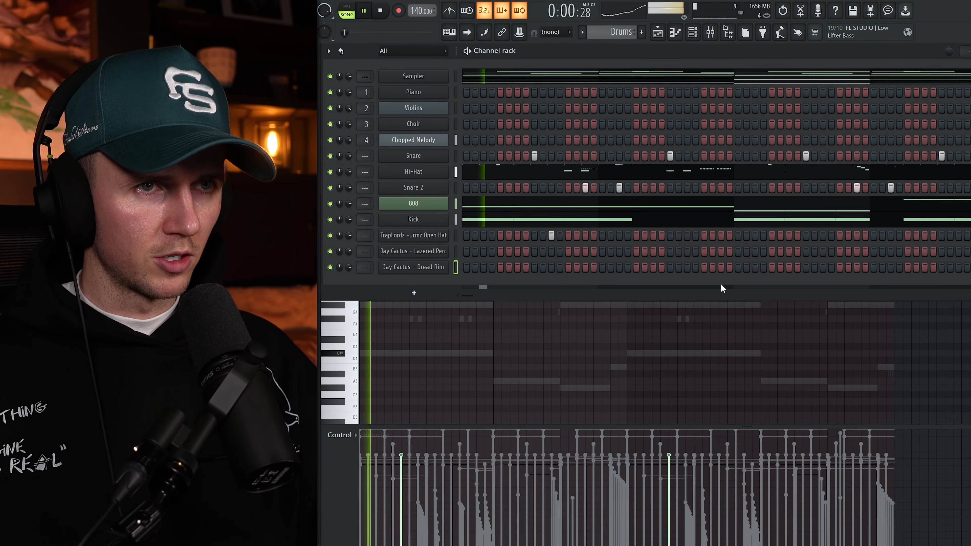
drag(704, 268, 721, 267)
- Duplicate the first four bars of the Dread Rim pattern so its three hits repeat at the end of bar 6
key(F7)
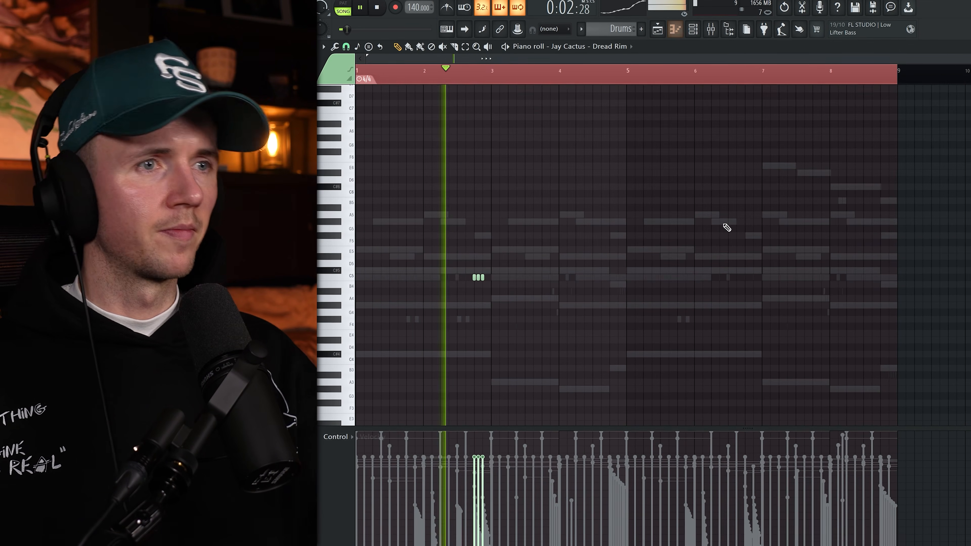
right_click(787, 77)
right_click(676, 75)
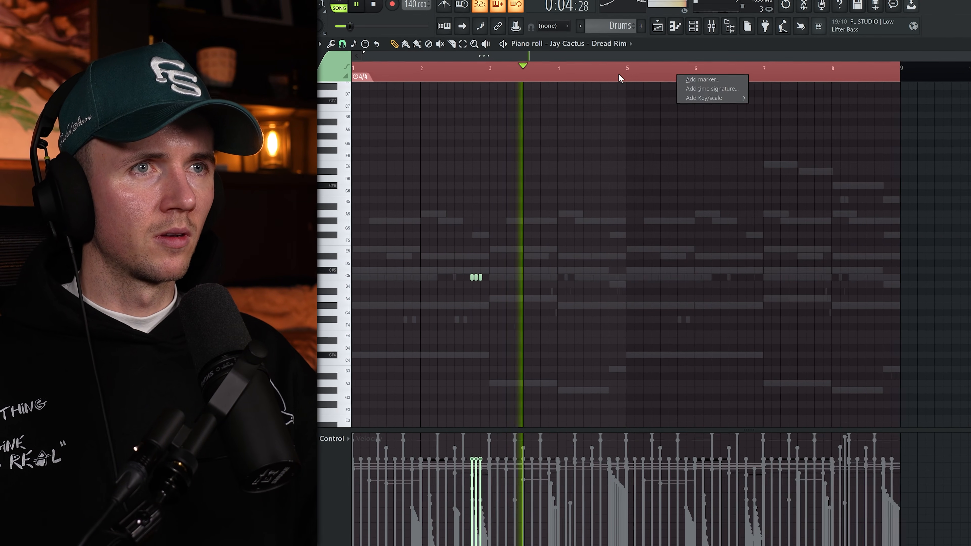
drag(677, 69, 630, 74)
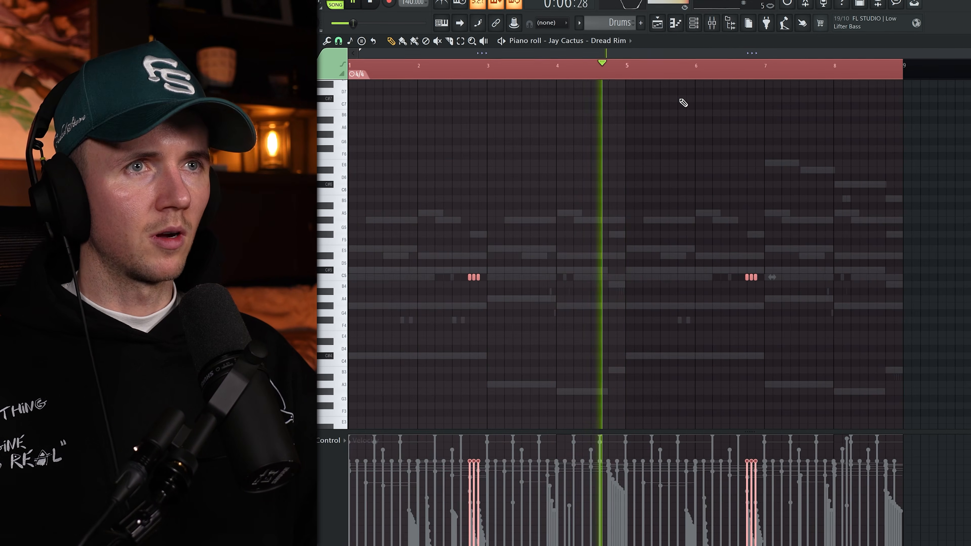
- Rename the newest channels Open Hat, Perc - Lazer and Perc - Rim, and route all drum channels to mixer tracks 5 to 12
click(693, 25)
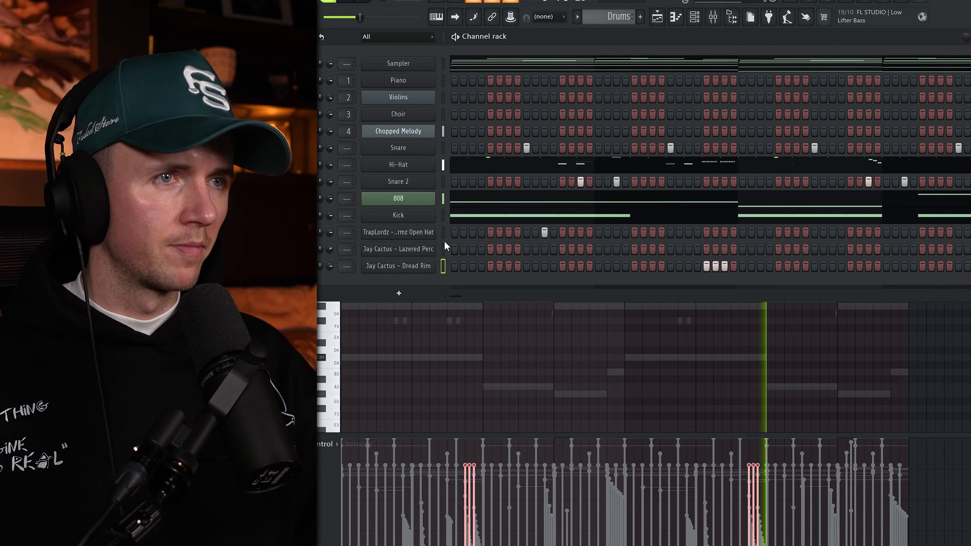
click(444, 233)
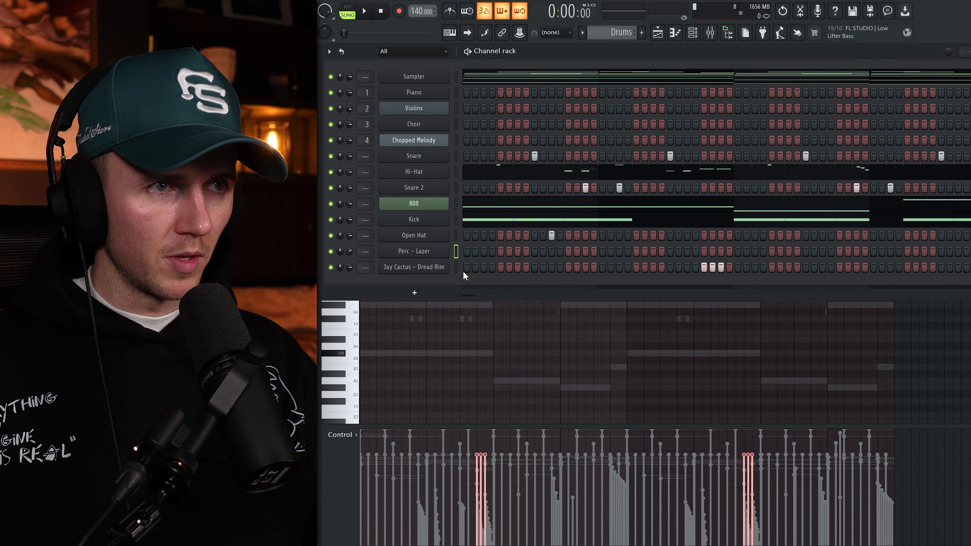
click(709, 37)
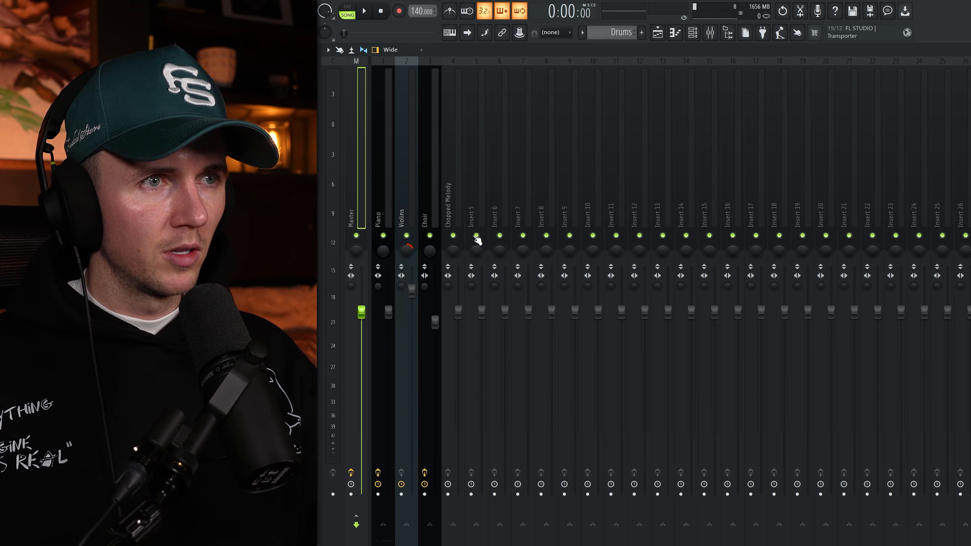
key(ctrl+l)
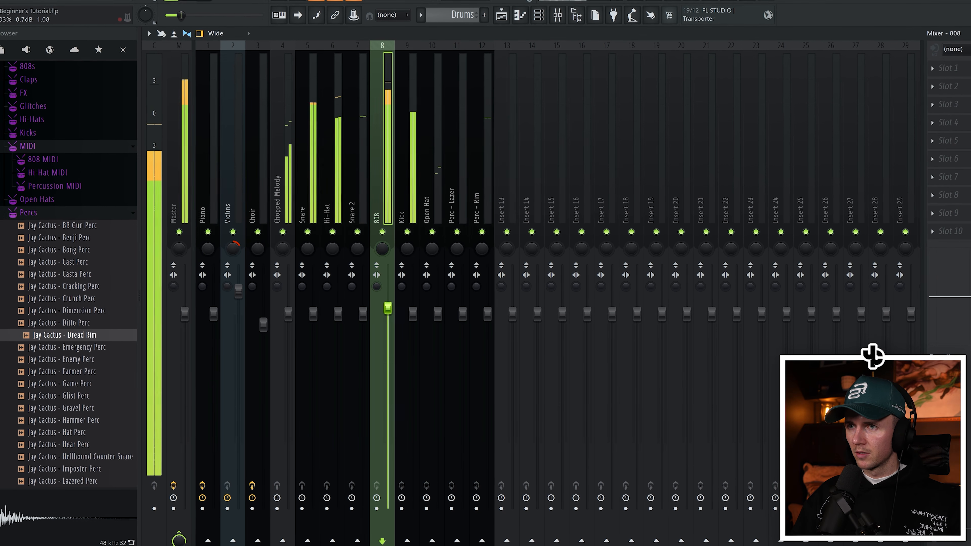
- Raise the Snare track's level and pan Snare 2 about 21% to the left
click(317, 230)
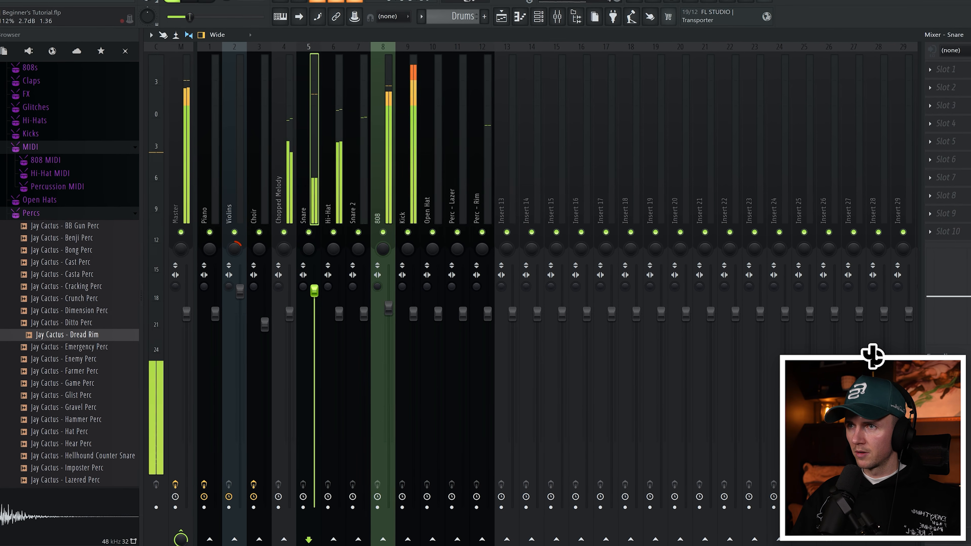
click(338, 187)
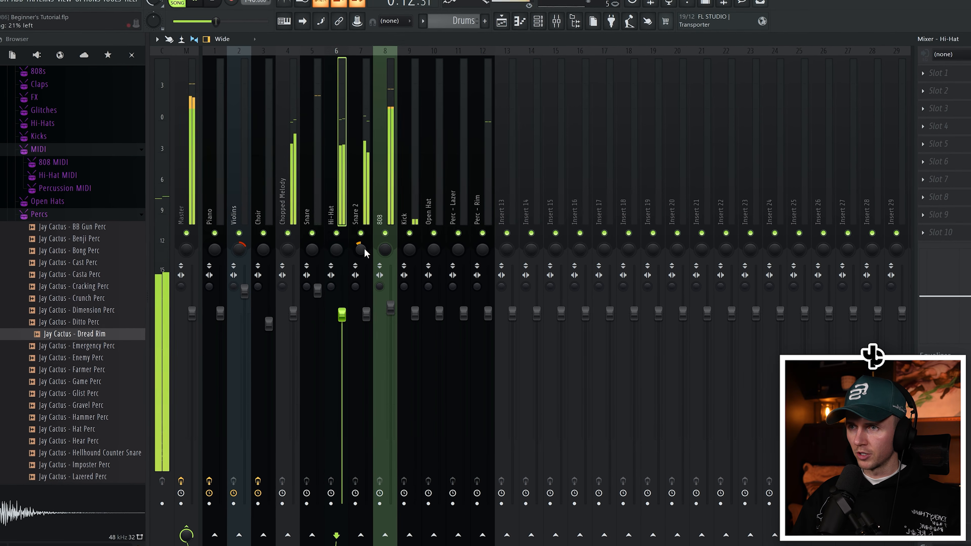
- Pan Perc - Lazer and Perc - Rim right and Open Hat left, adjusting levels, including lowering Perc - Lazer and raising Chopped Melody
click(468, 188)
click(484, 218)
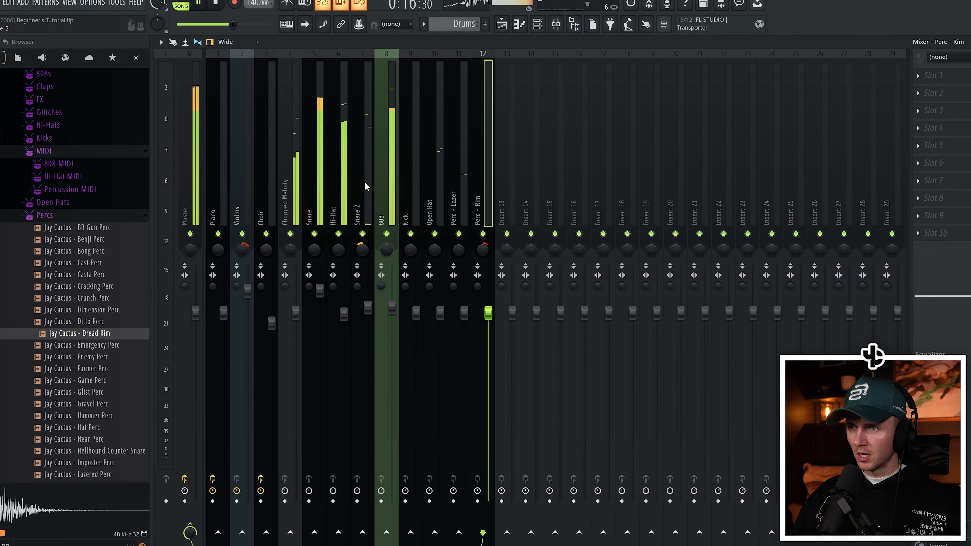
click(432, 181)
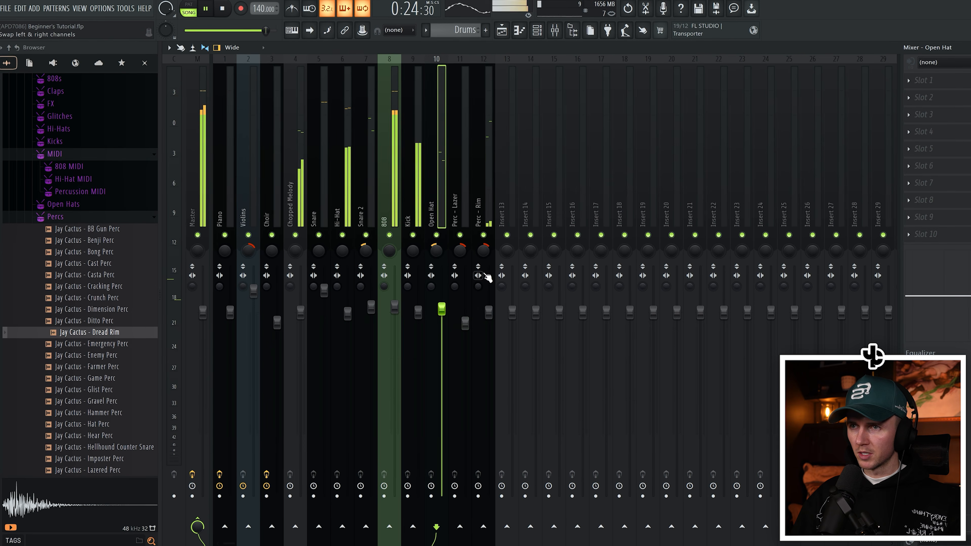
click(300, 152)
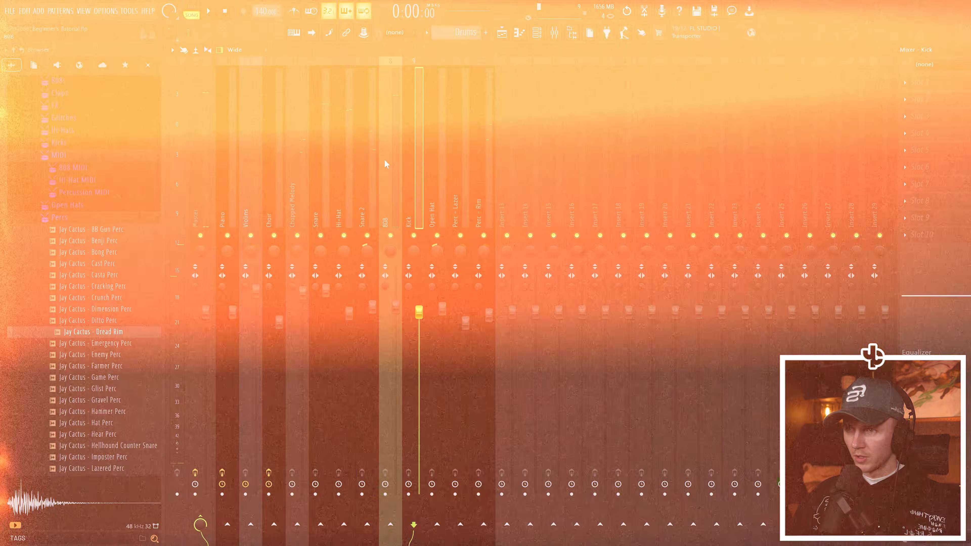
- Add Fruity Parametric EQ 2 to the Chopped Melody track and cut its low end with band 1 while auditioning
click(384, 164)
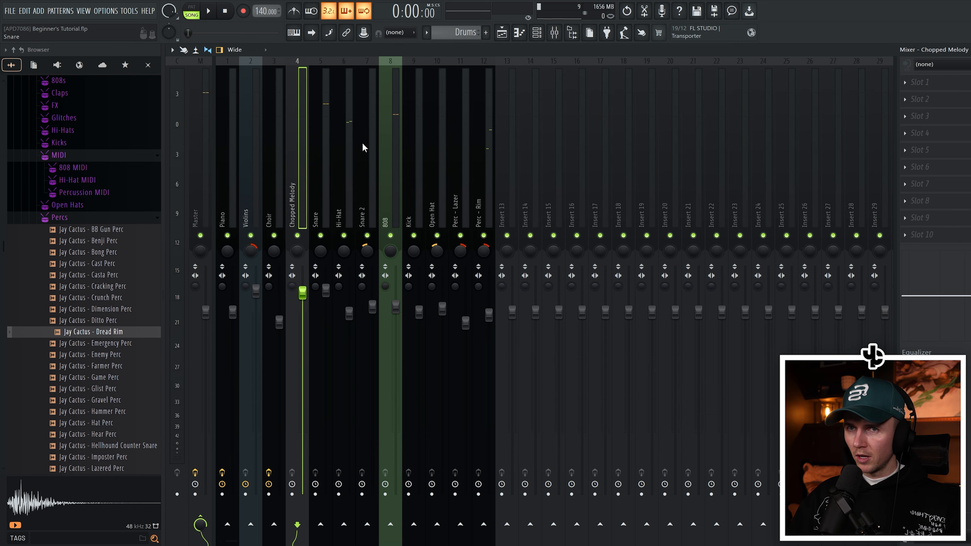
click(943, 82)
click(766, 24)
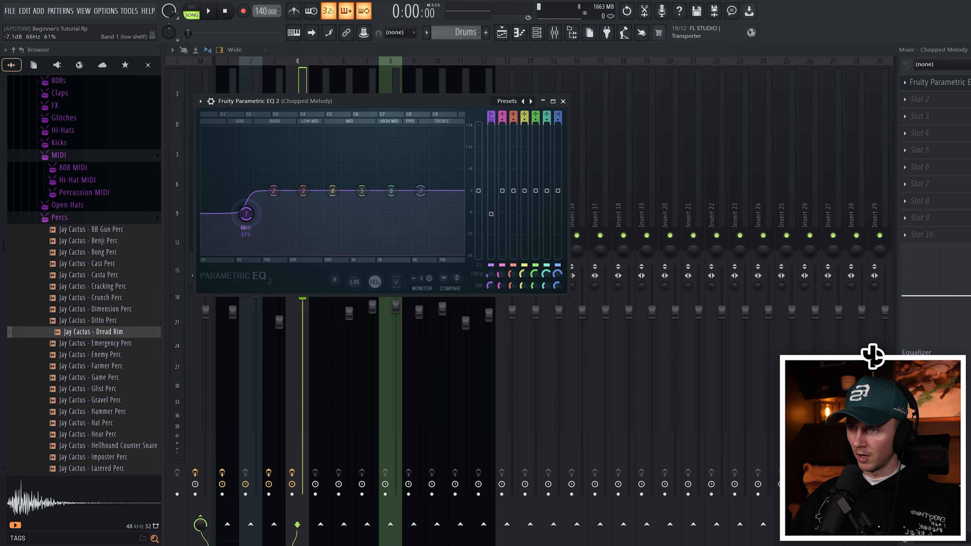
key(space)
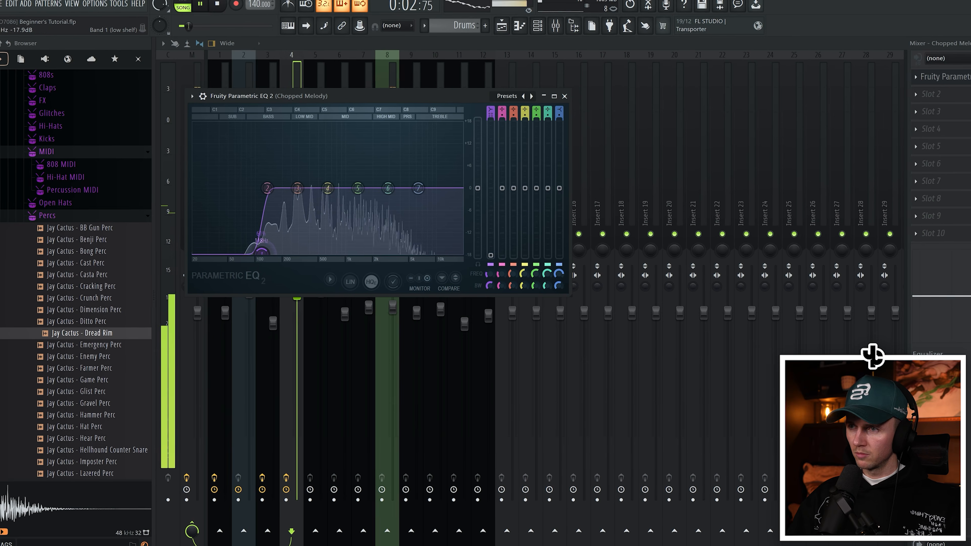
click(565, 93)
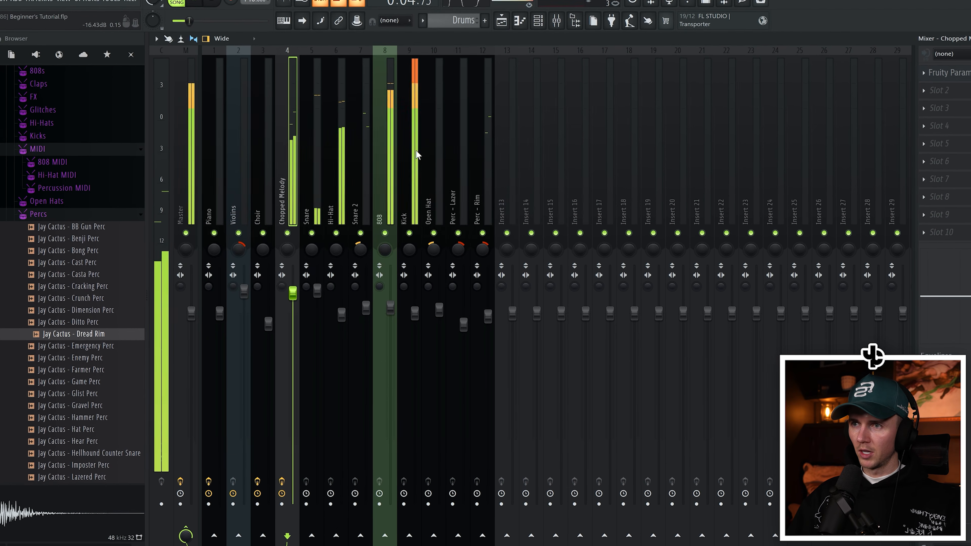
- Add Fruity Parametric EQ 2 to the 808 track and inspect its frequency spectrum during playback
click(941, 71)
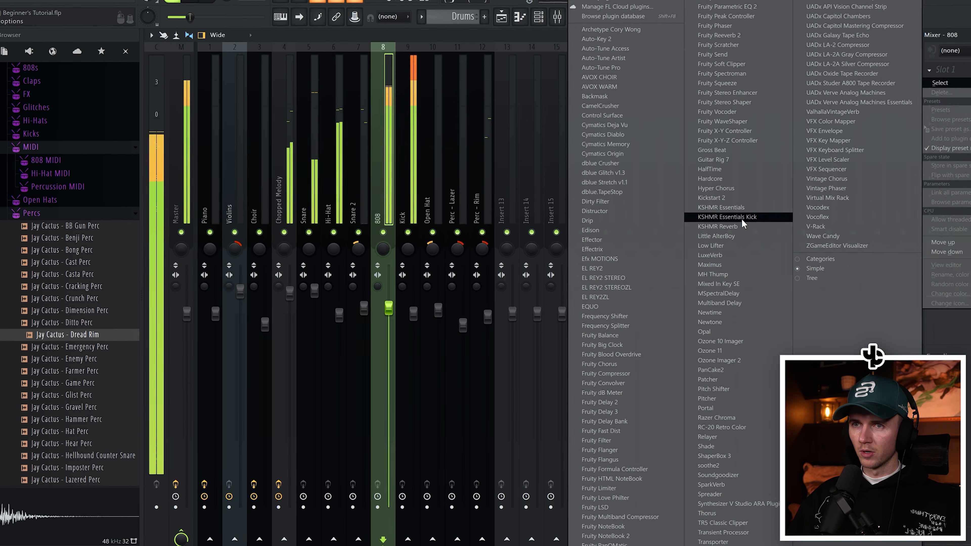
click(731, 9)
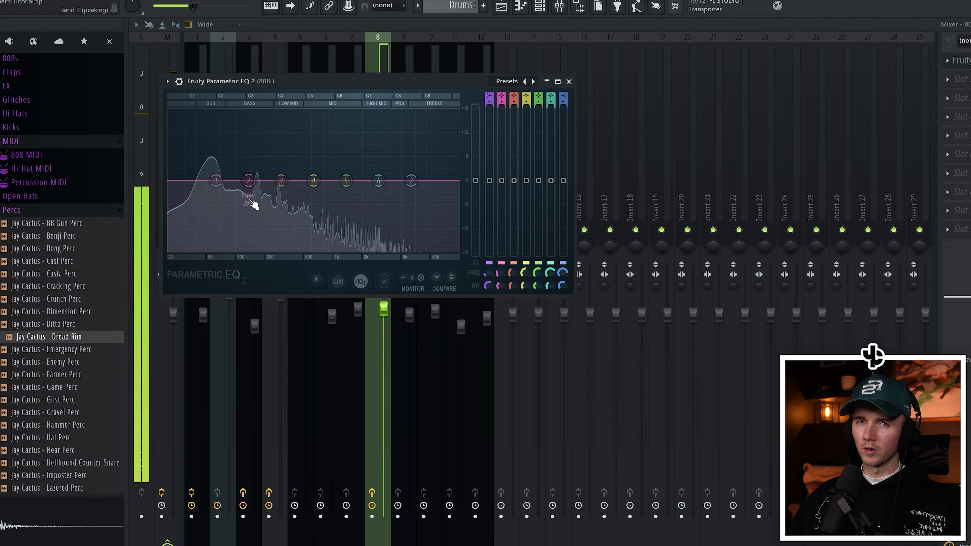
click(570, 79)
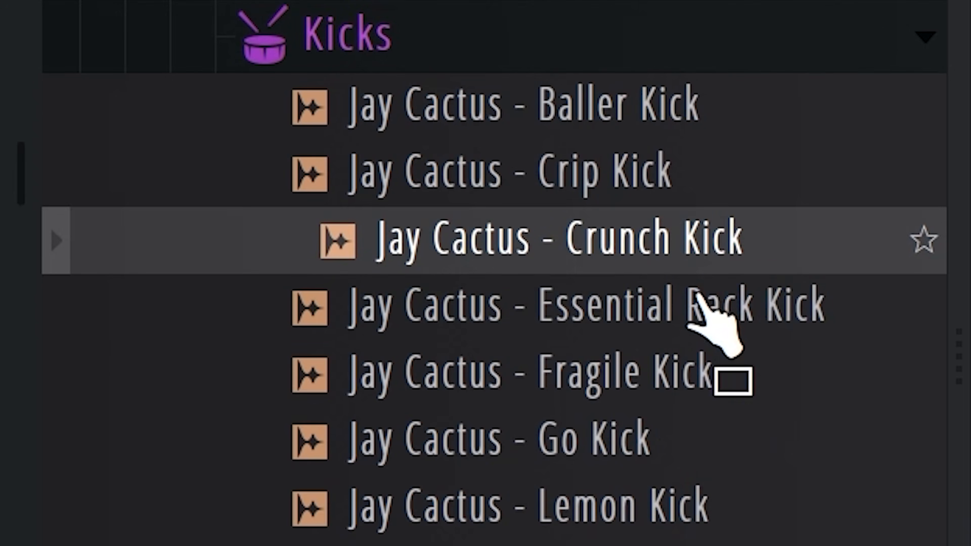
- Replace the Kick sample with Essential Rack Kick and try Reverse polarity while checking its precomputed effects during playback
drag(693, 297, 696, 319)
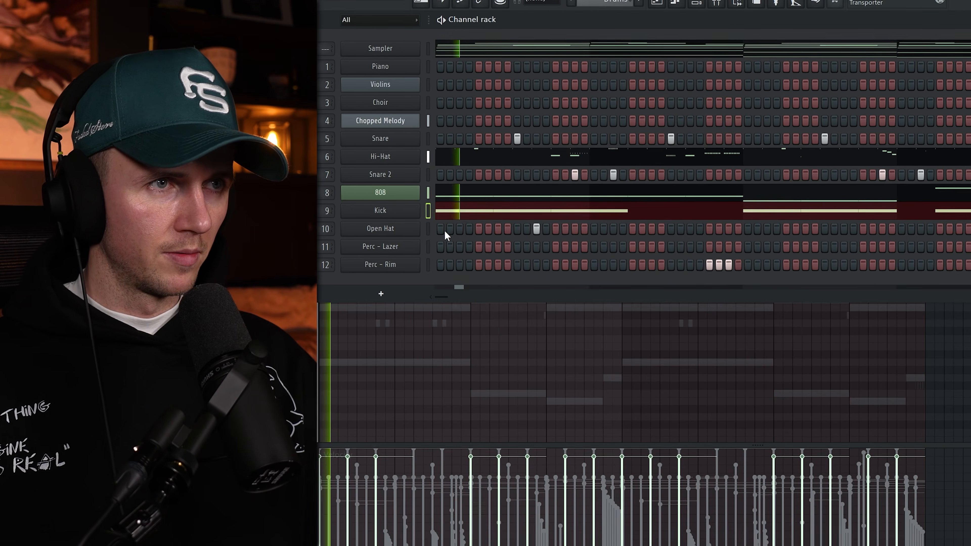
click(359, 194)
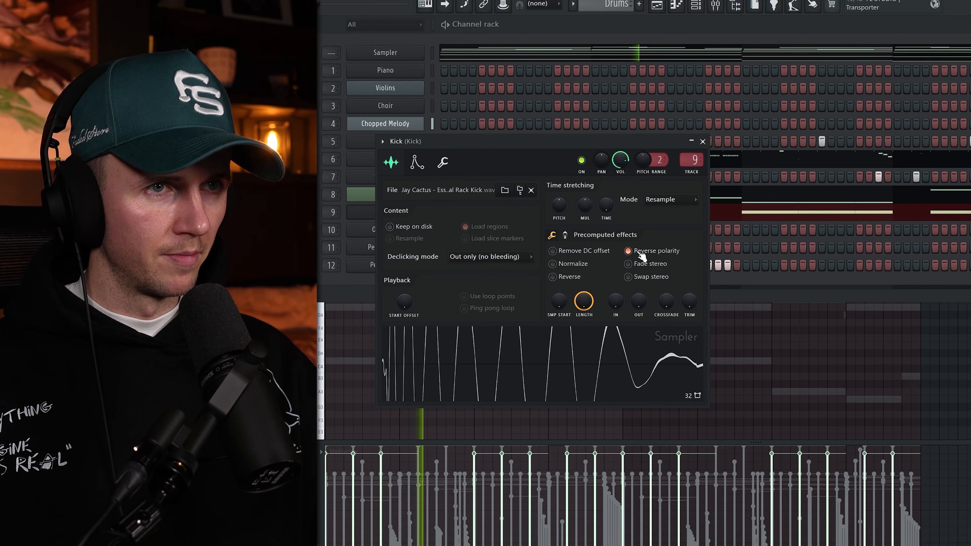
click(551, 235)
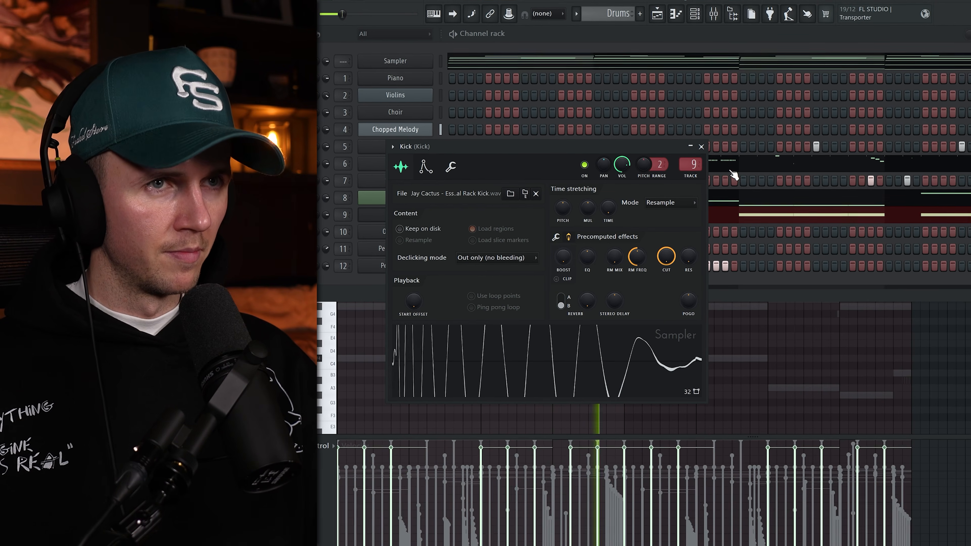
click(701, 146)
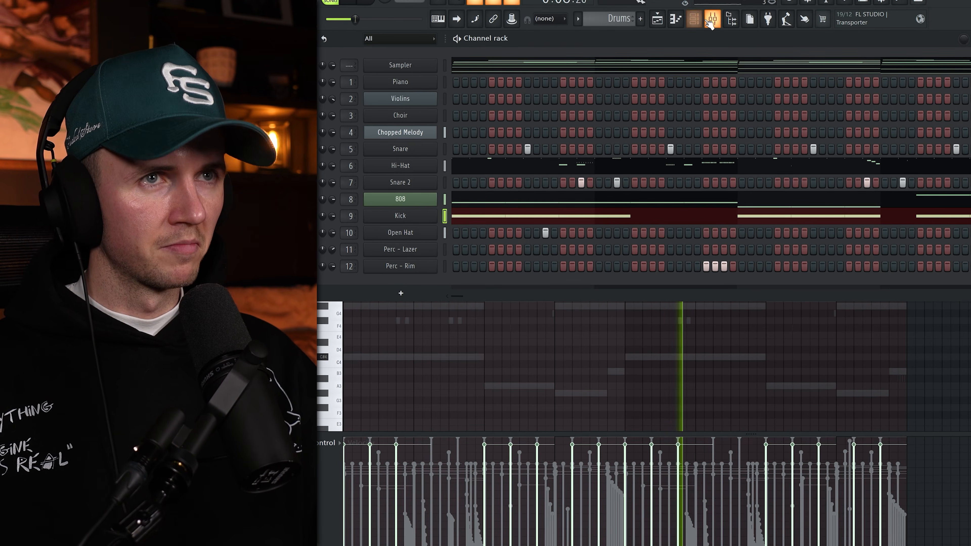
click(433, 220)
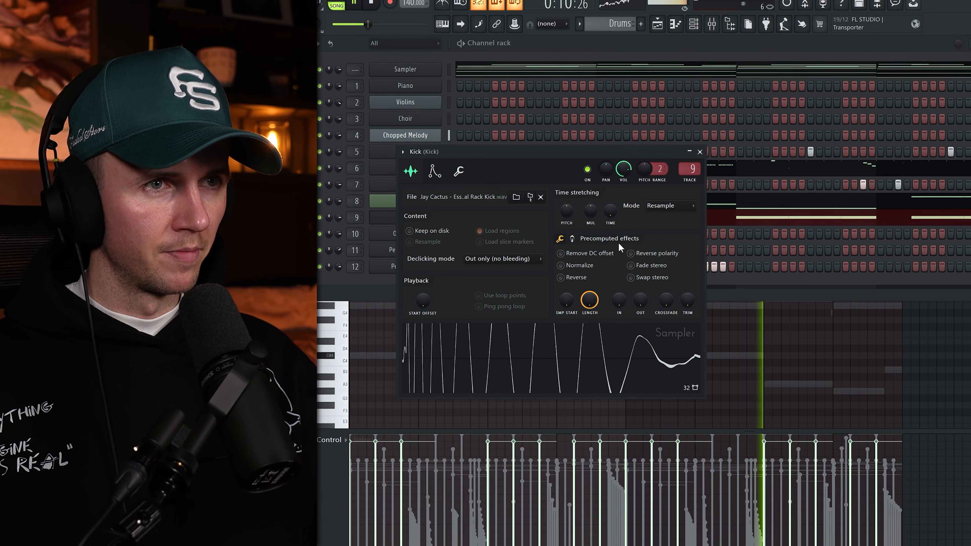
click(573, 238)
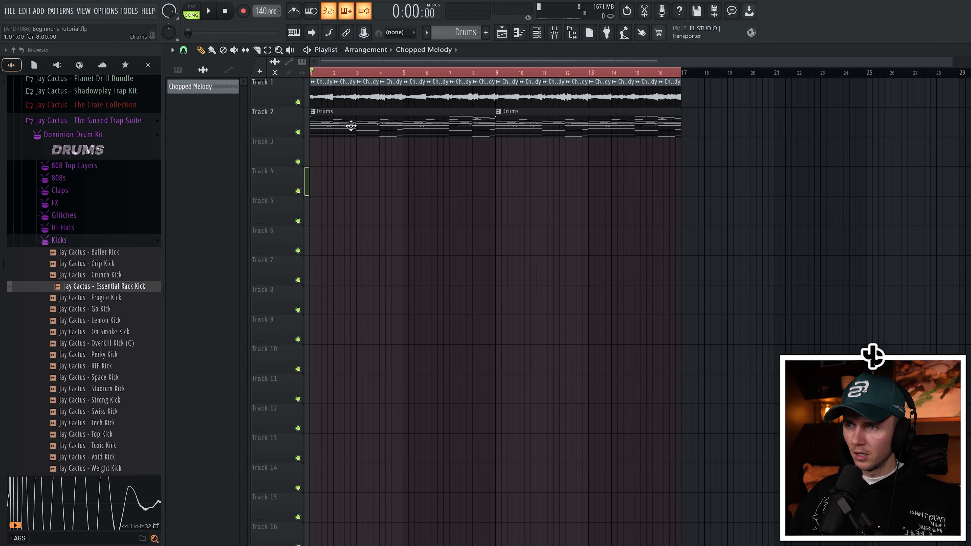
- Split the Drums pattern by channel and delete the two combined drum clips from Track 2 of the playlist
click(427, 34)
click(482, 195)
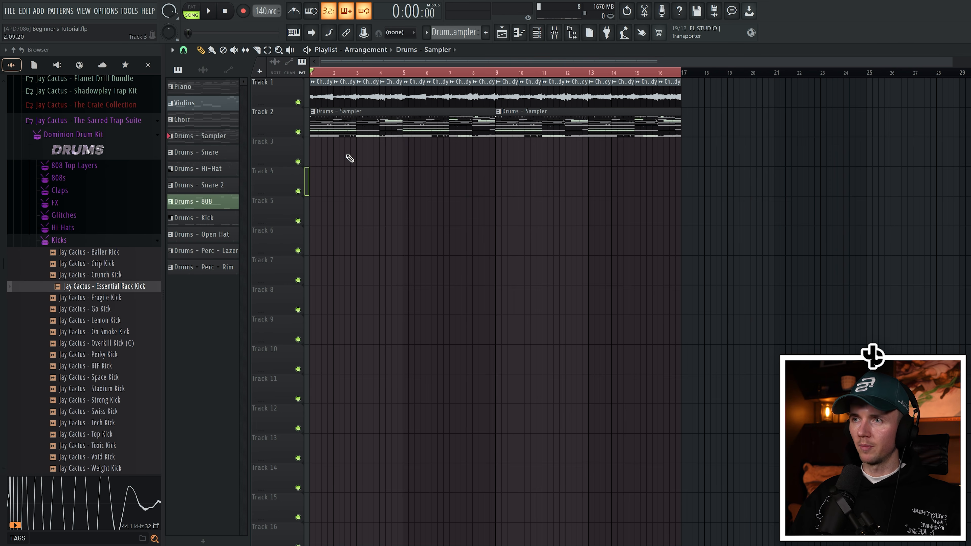
right_click(388, 130)
right_click(546, 124)
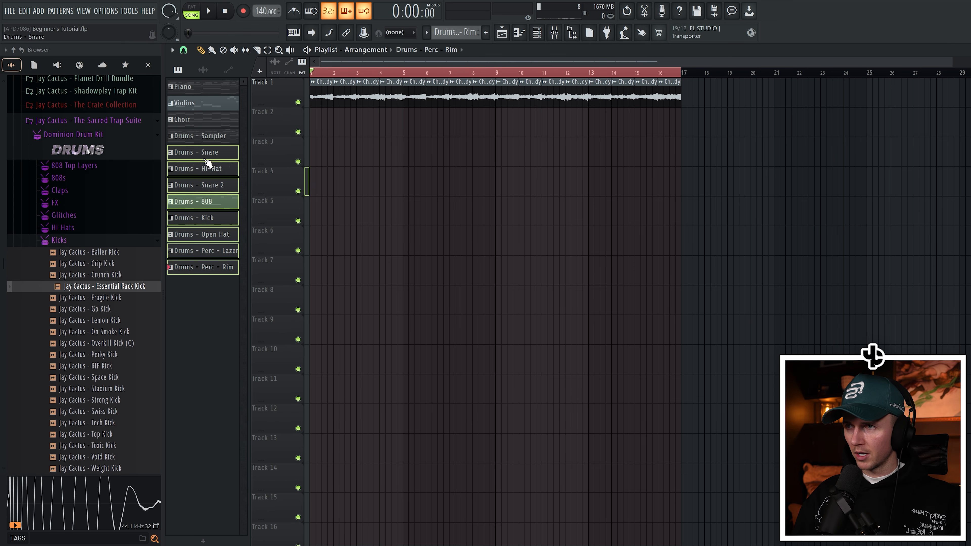
- Place the separate drum patterns from Snare to Perc - Rim on Tracks 2–9, duplicate them through bar 16 and audition
drag(203, 159, 376, 123)
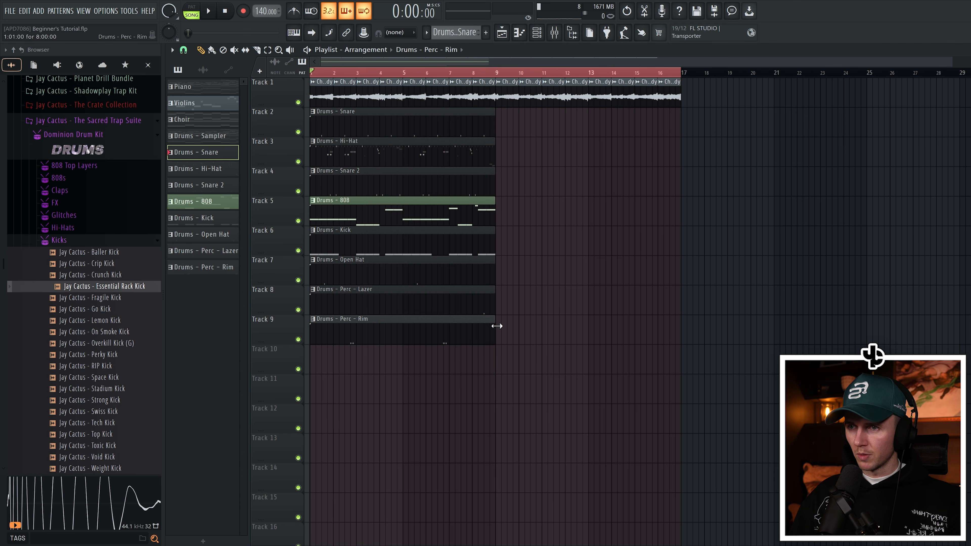
drag(489, 315, 538, 121)
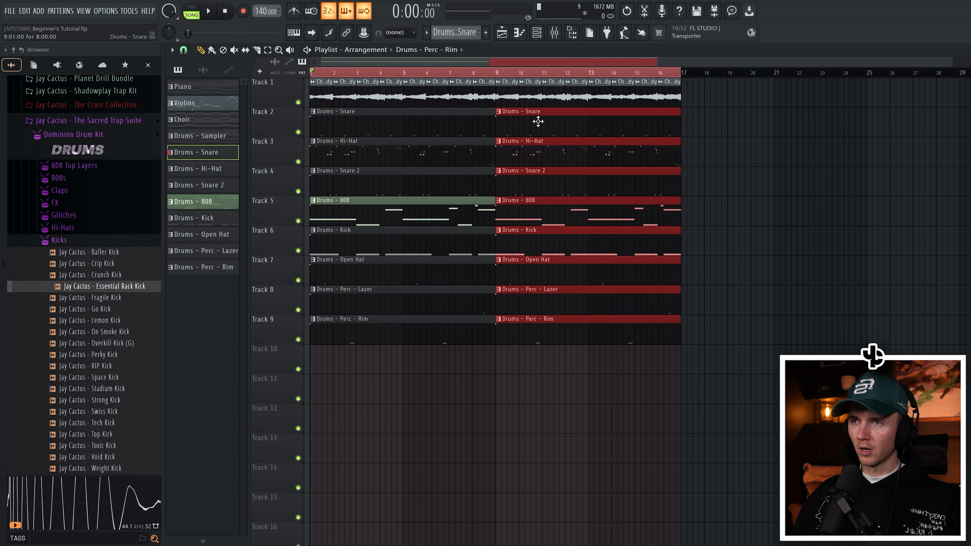
key(space)
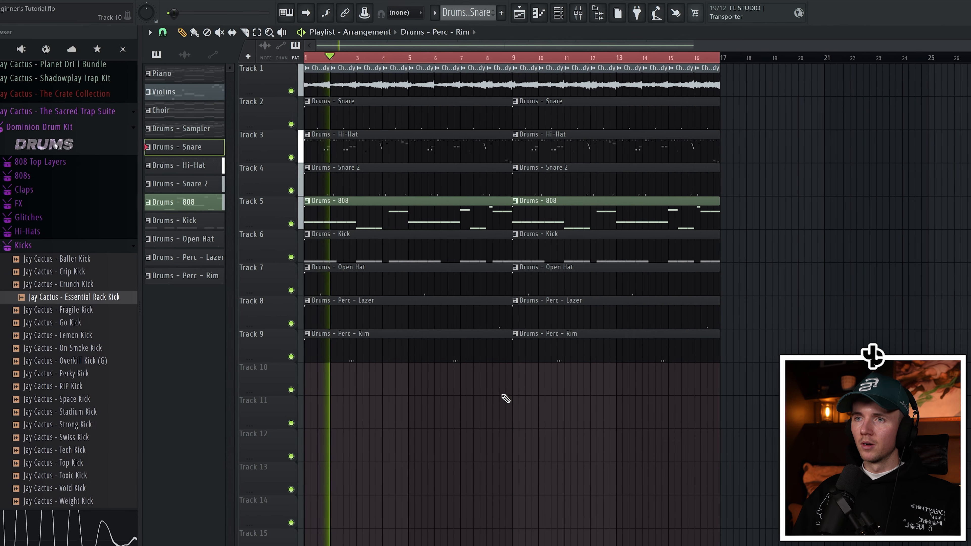
key(space)
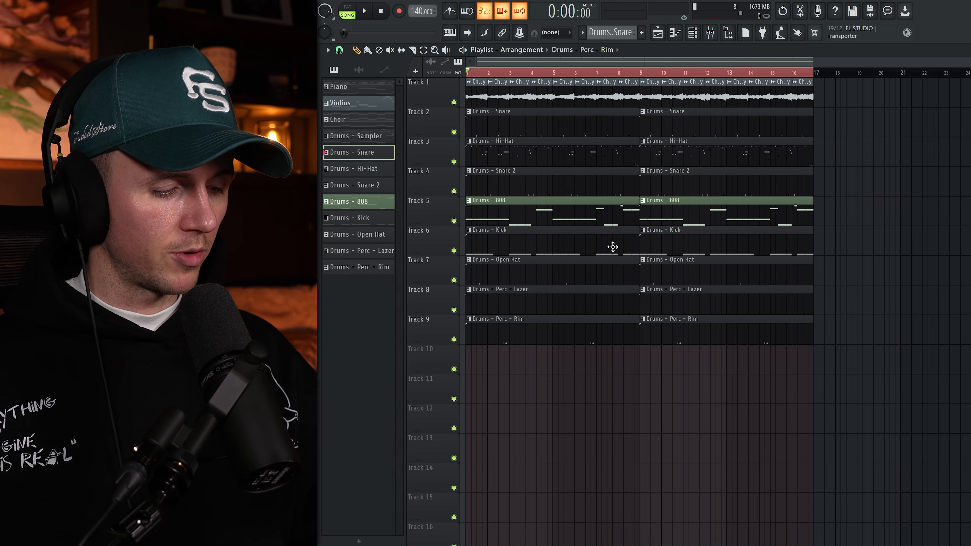
- Duplicate all melody and drum clips twice to extend the arrangement, and clear the selection
key(ctrl+a)
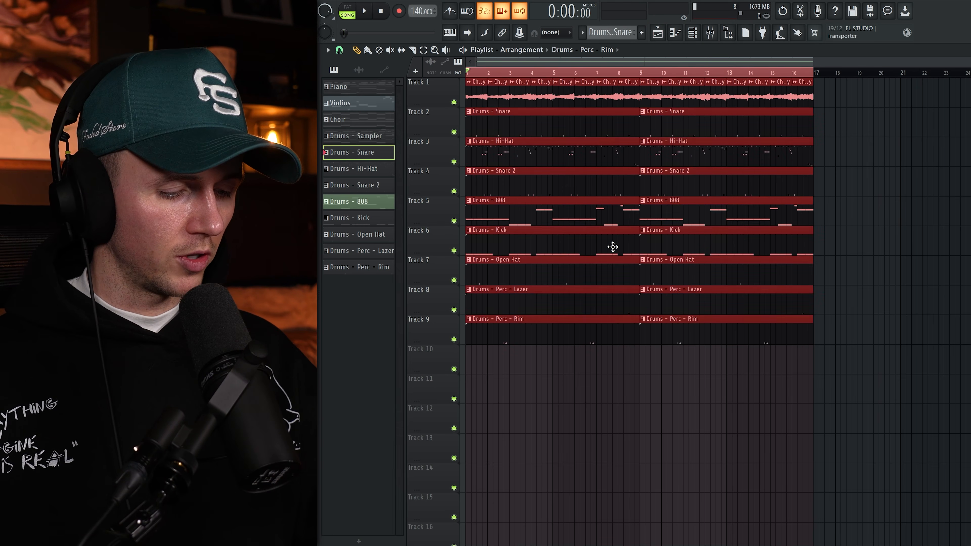
key(ctrl+b)
key(ctrl+a)
key(ctrl+b)
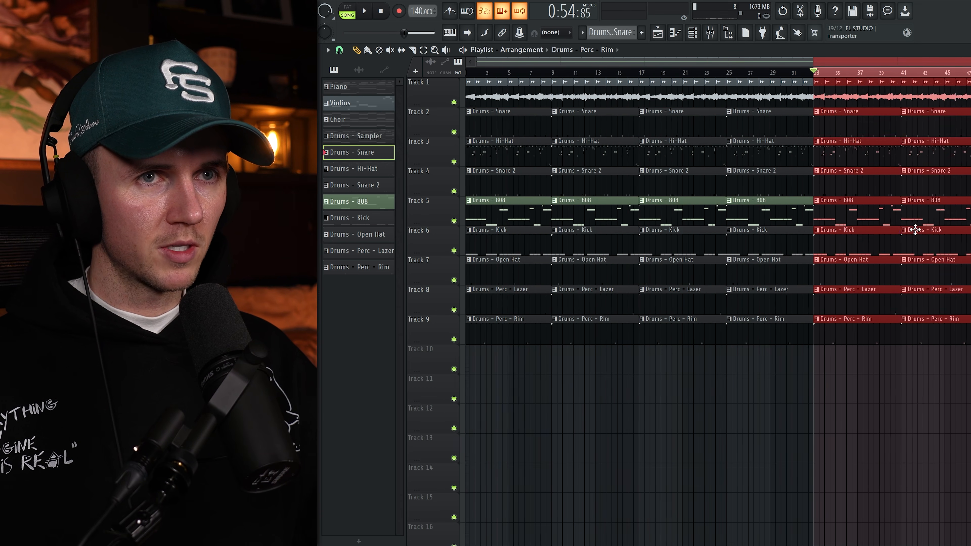
ctrl+click(810, 364)
key(ctrl+a)
ctrl+click(706, 376)
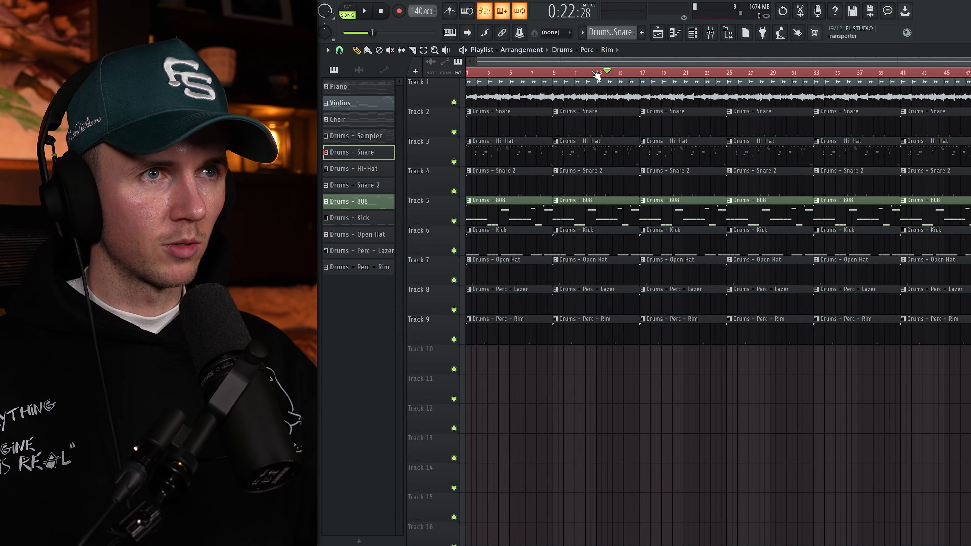
- Delete all drum clips from bars 1–8, try a melody gap at bar 8, and audition the melody-only intro
scroll(506, 128, up, 3)
right_click(530, 133)
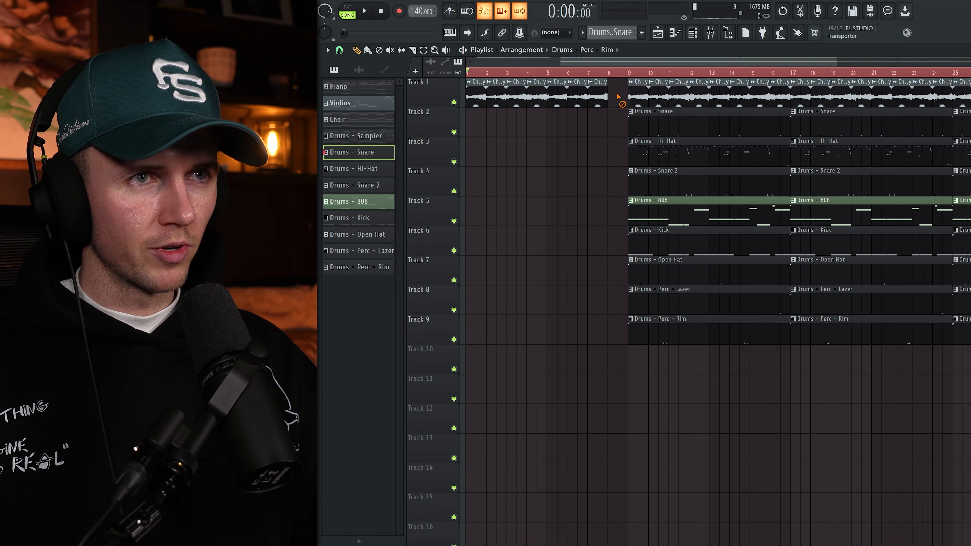
right_click(553, 100)
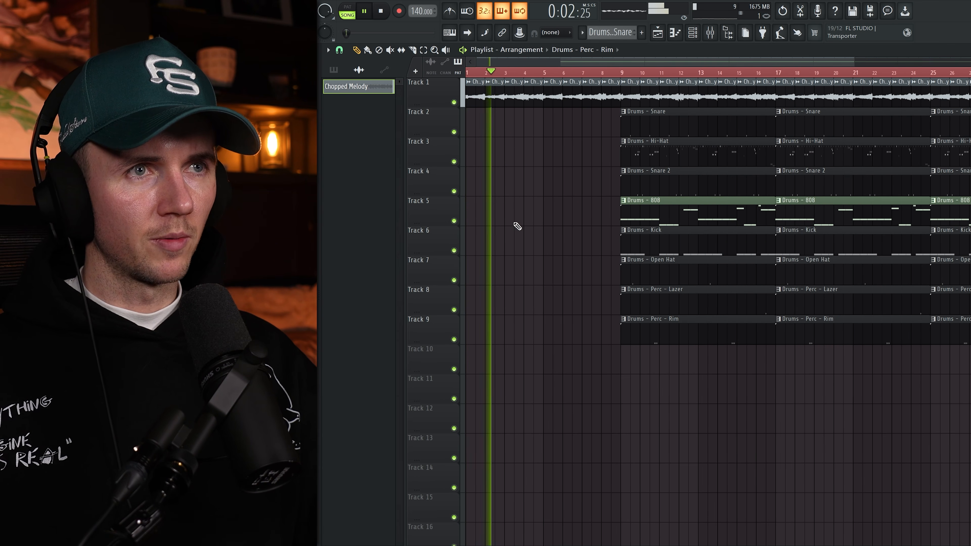
key(space)
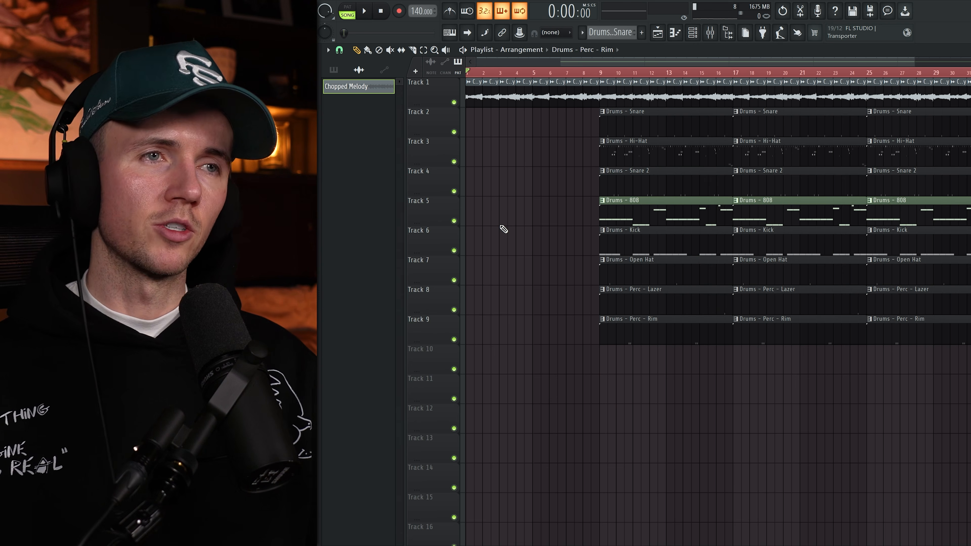
- Select bars 9–24 in the playlist and add a marker named Hook 1 at bar 9
drag(599, 75, 431, 83)
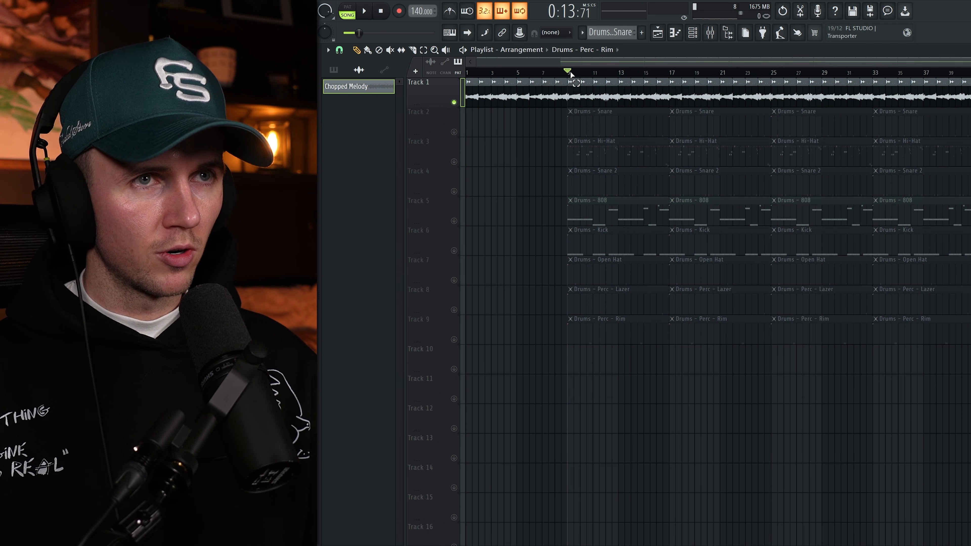
drag(572, 75, 775, 78)
text(Hook 1)
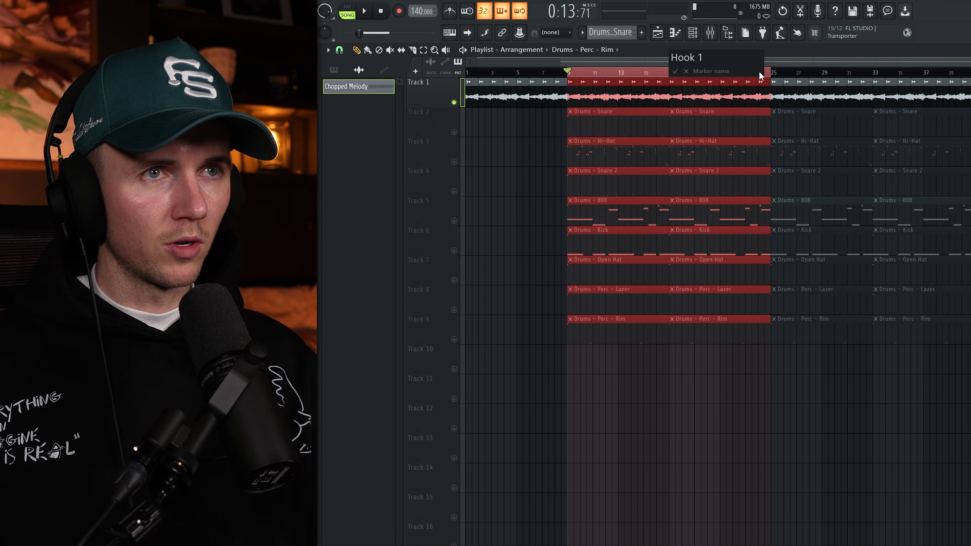
key(Return)
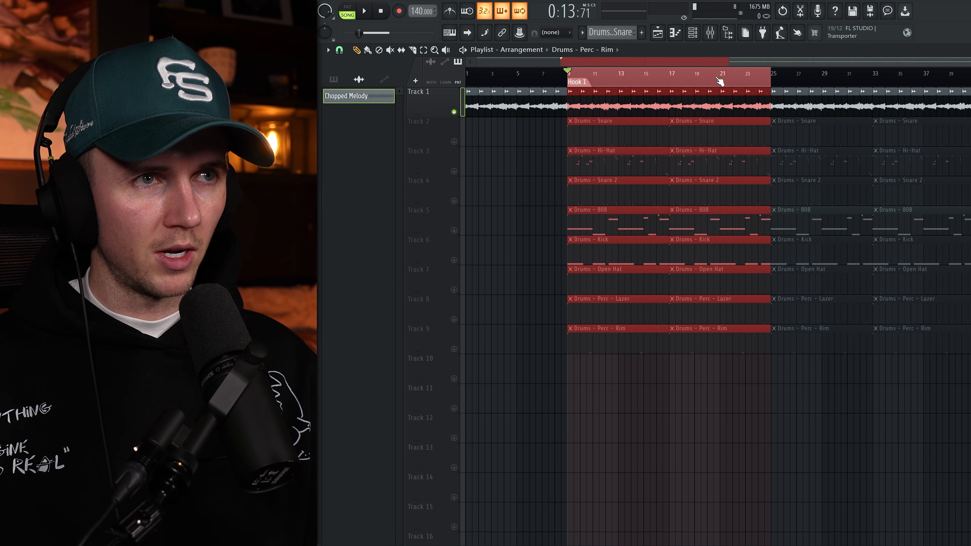
- Remove the Kick, Open Hat and Perc - Rim clips from bars 9–16 and audition both halves of the hook
click(669, 75)
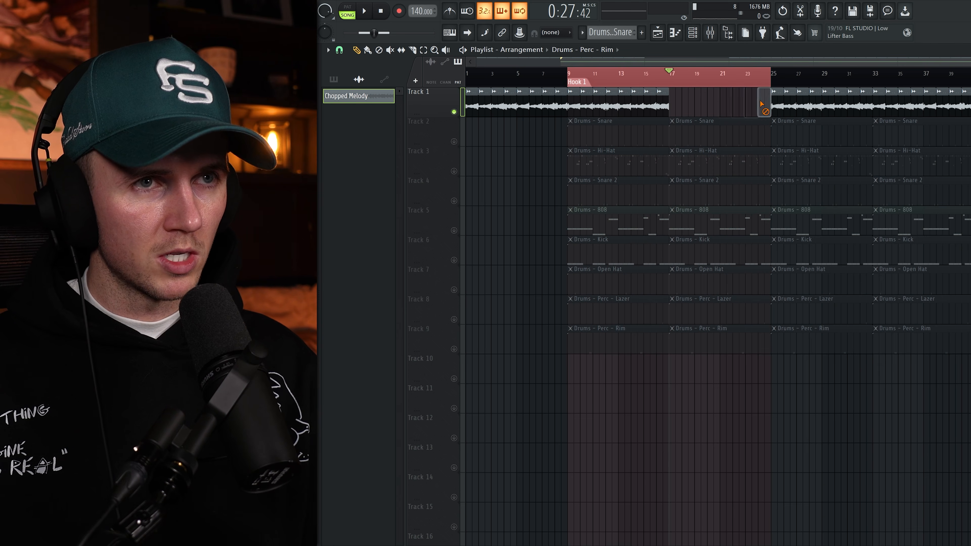
drag(576, 105, 575, 92)
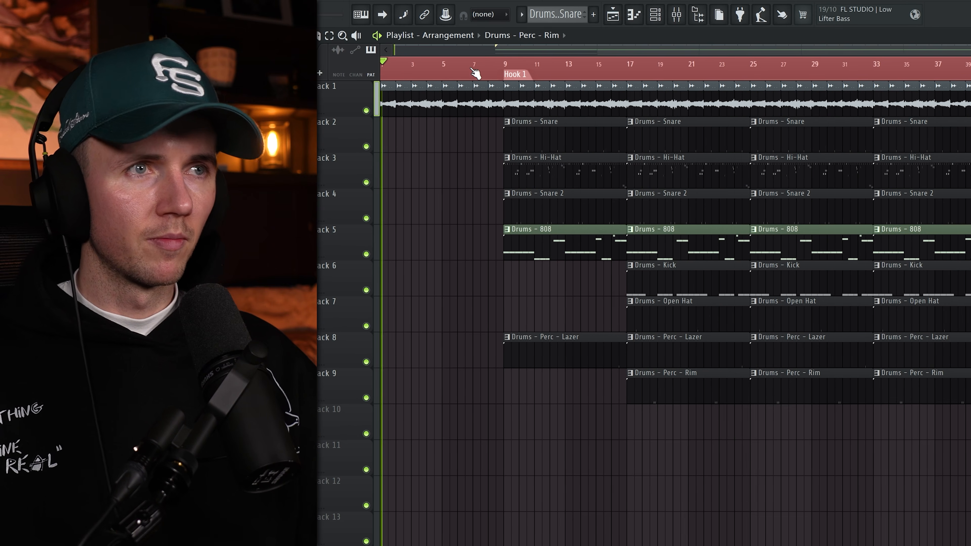
key(space)
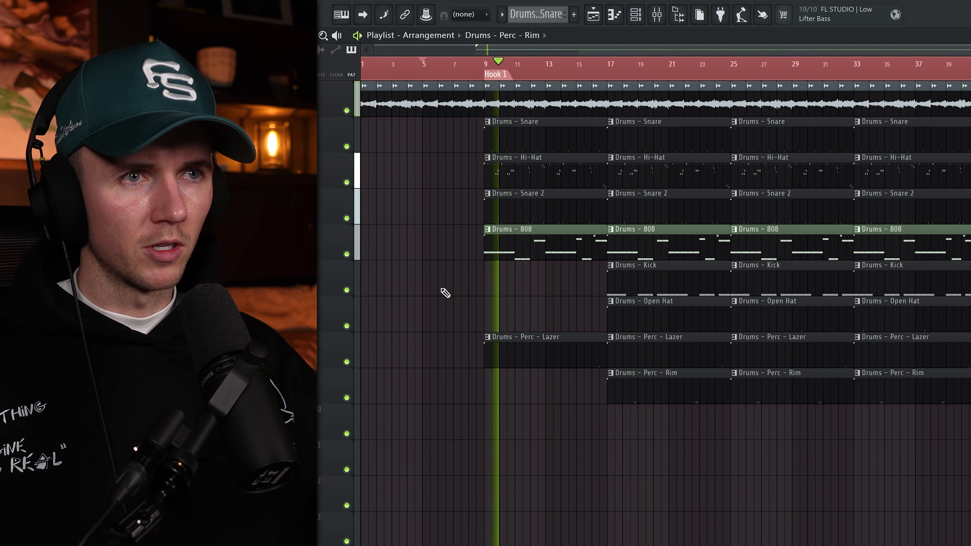
click(612, 73)
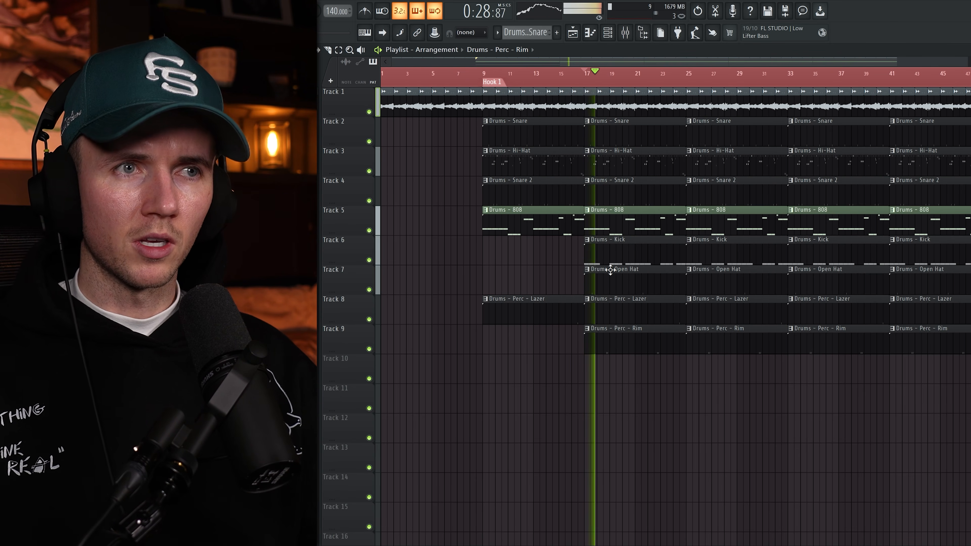
key(space)
- Add a Verse 1 marker for bars 25–40 and a Bridge marker at bar 41
click(688, 75)
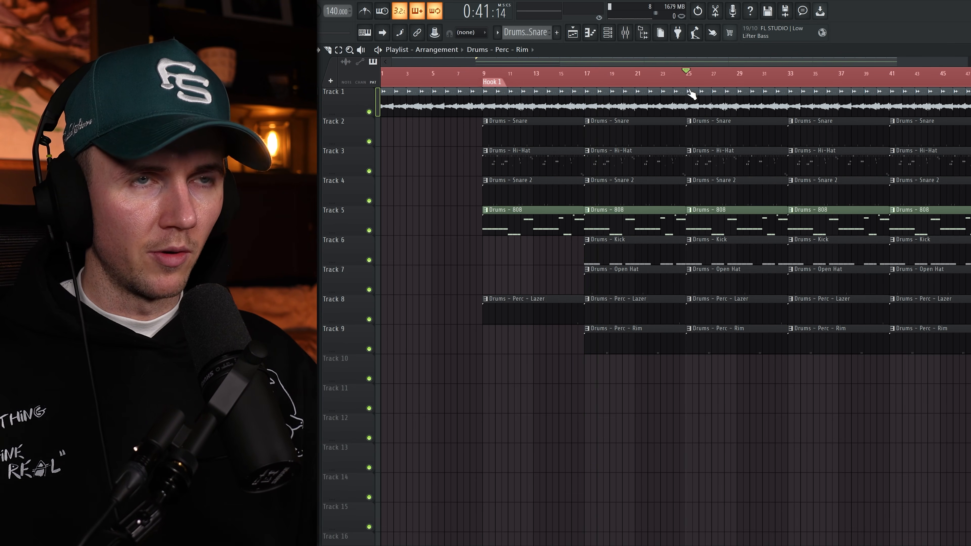
scroll(694, 115, up, 3)
scroll(698, 127, down, 3)
drag(690, 72, 893, 73)
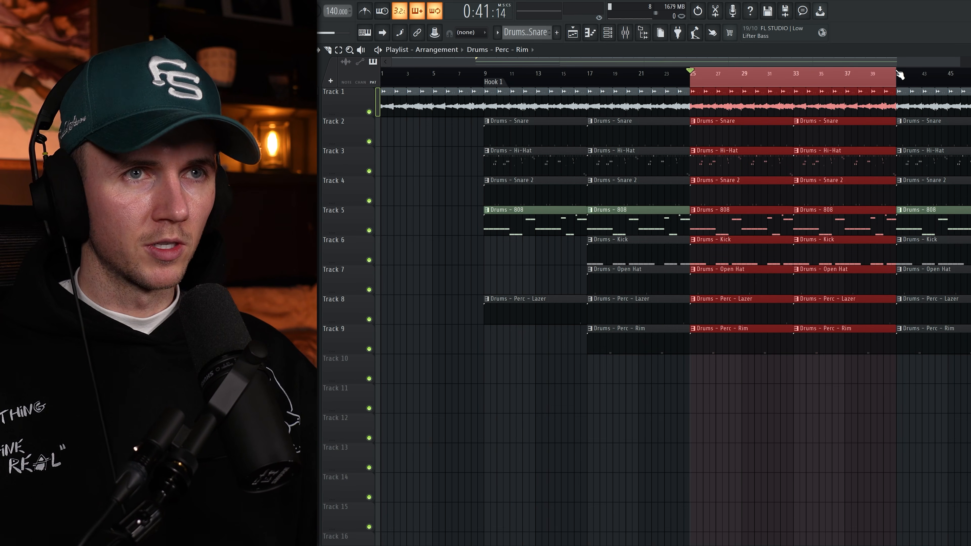
text(1)
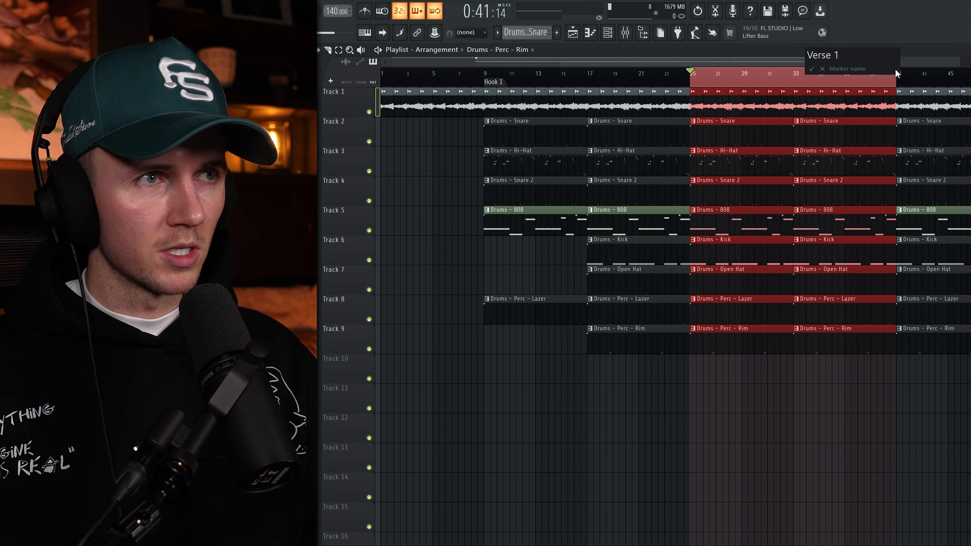
key(Return)
drag(896, 72, 970, 77)
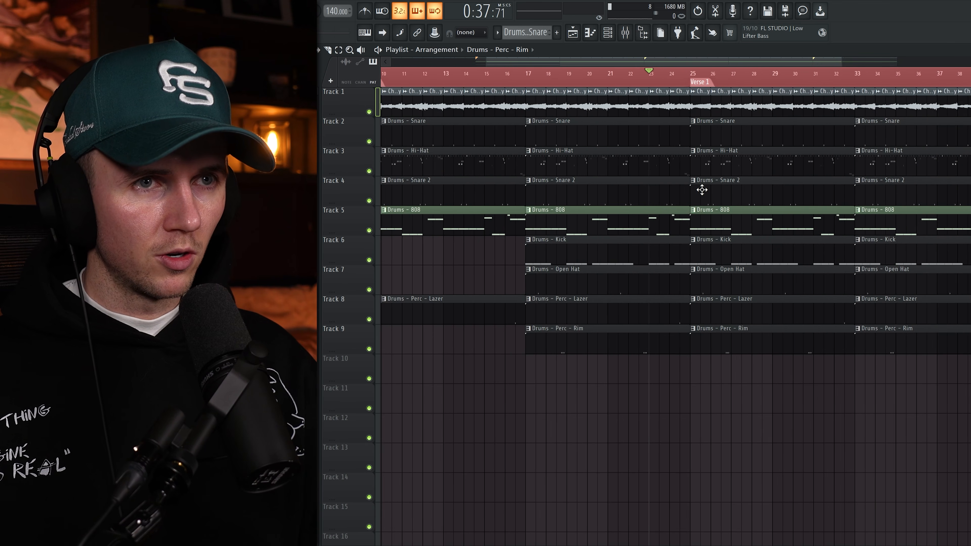
- Slice all drum clips at bar 27 and remove the drums from the first two bars of Verse 1
scroll(703, 172, down, 2)
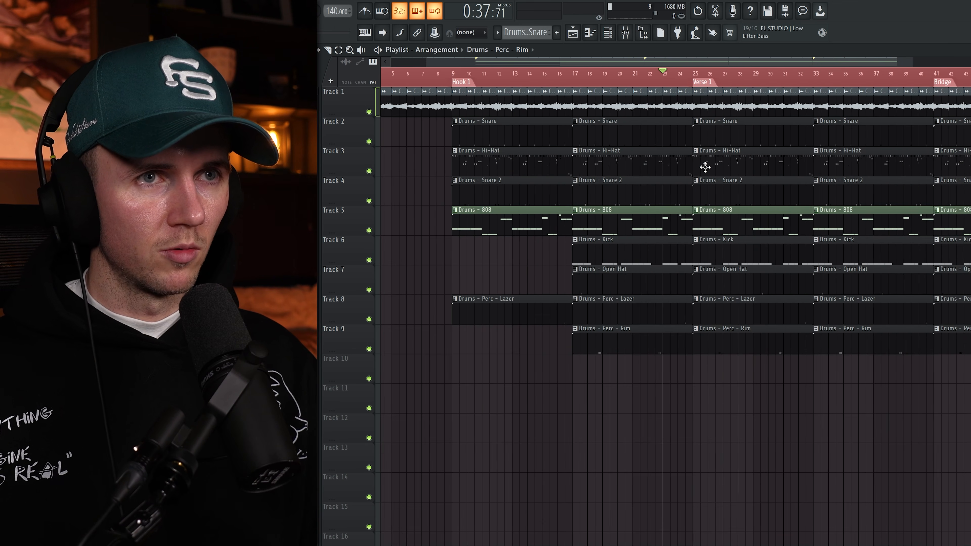
scroll(706, 162, up, 2)
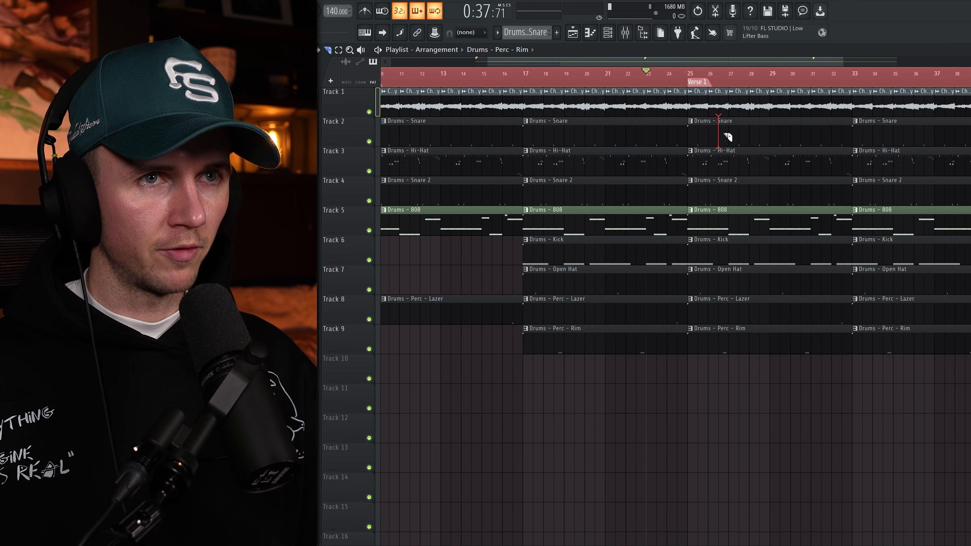
drag(735, 361, 736, 362)
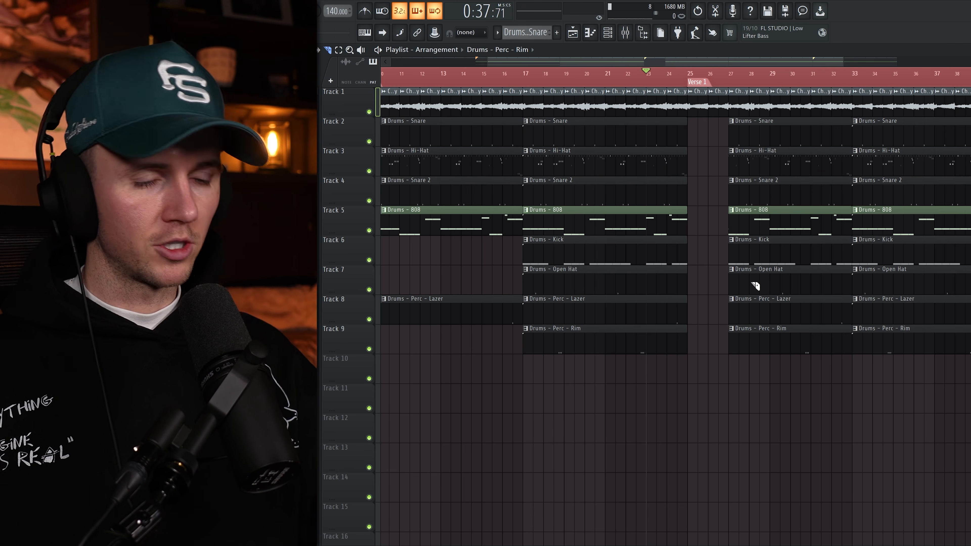
- Delete the Kick, Open Hat and Perc - Rim clips from bars 27–32, start Snare 2 at bar 29, and audition
right_click(777, 340)
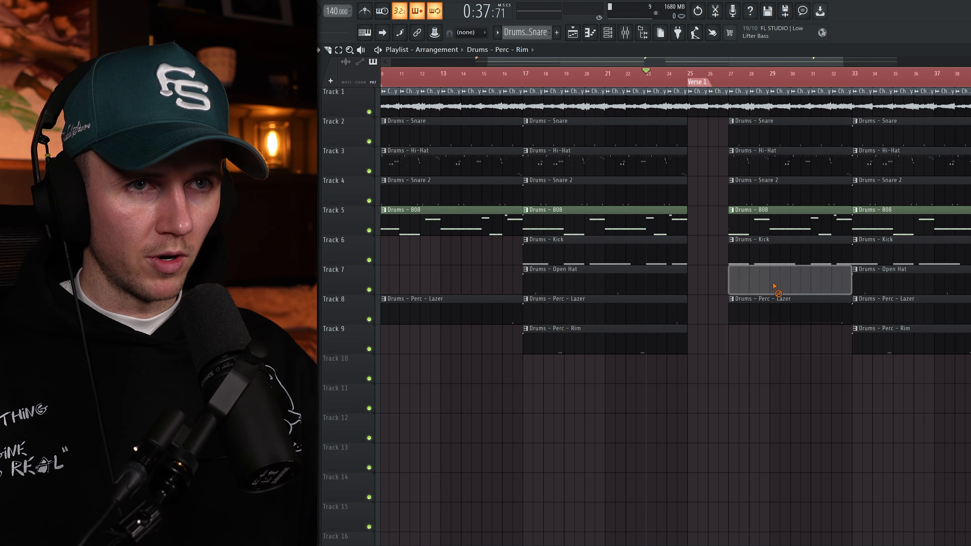
right_click(771, 281)
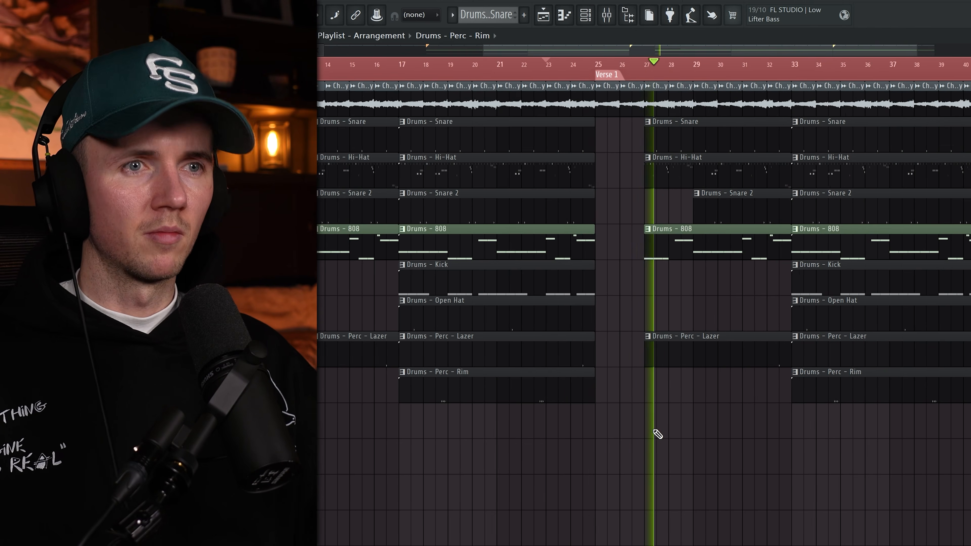
scroll(654, 430, down, 2)
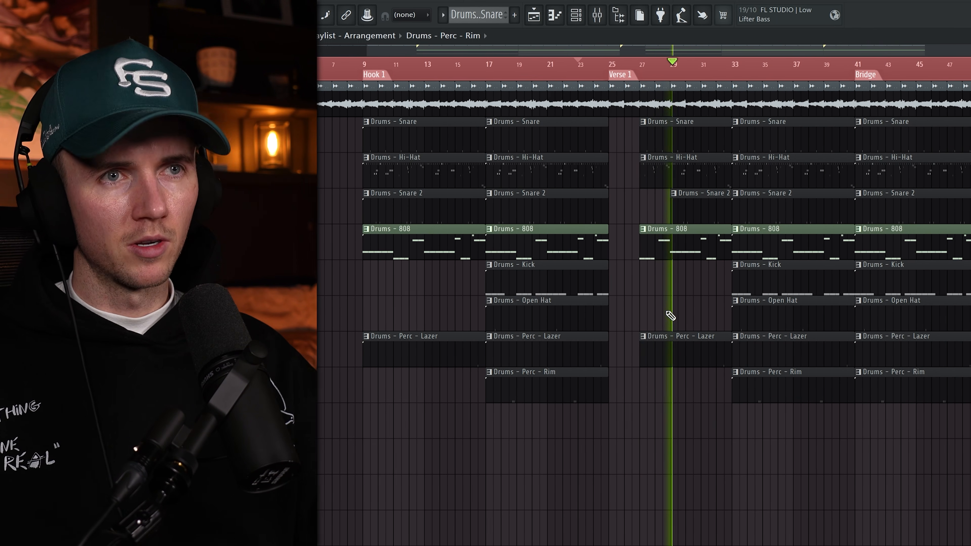
- Delete the Perc - Rim, Perc - Lazer, Open Hat, 808 and Snare 2 clips from the Bridge at bar 41 and audition it
scroll(698, 315, up, 2)
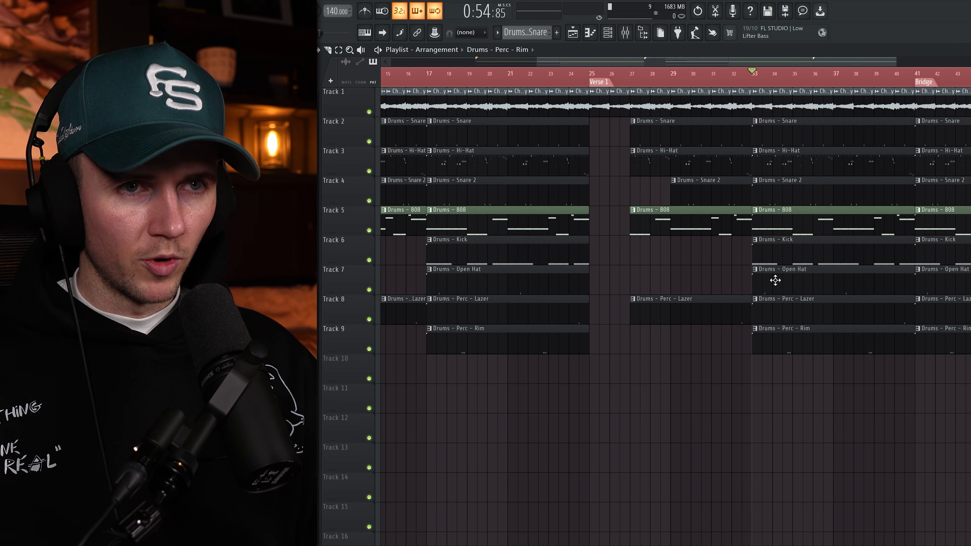
scroll(806, 274, down, 4)
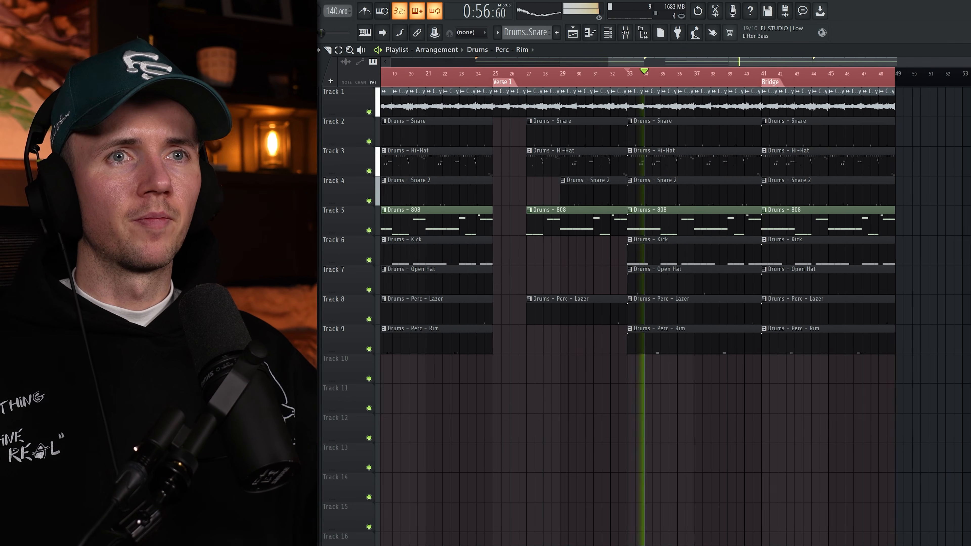
scroll(775, 269, down, 1)
key(space)
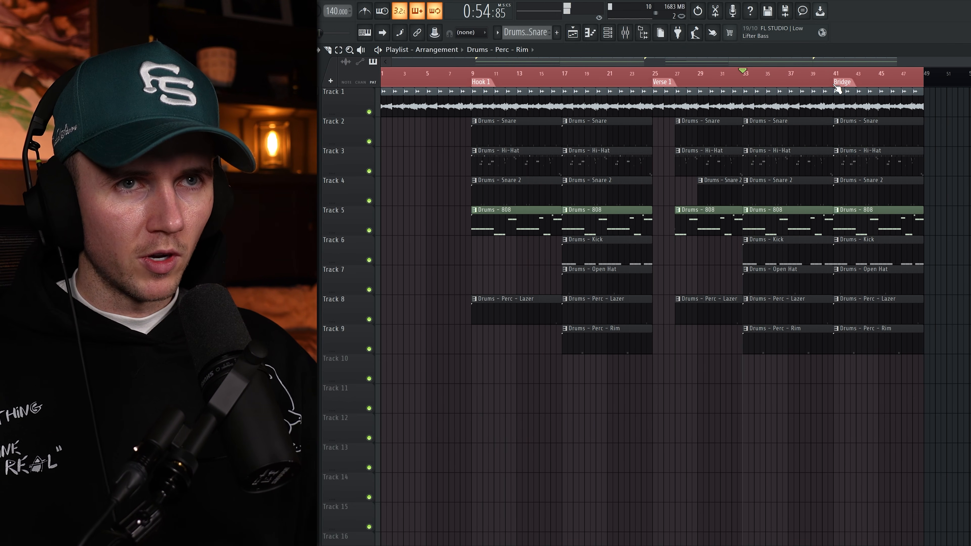
scroll(837, 93, up, 3)
right_click(880, 340)
right_click(886, 306)
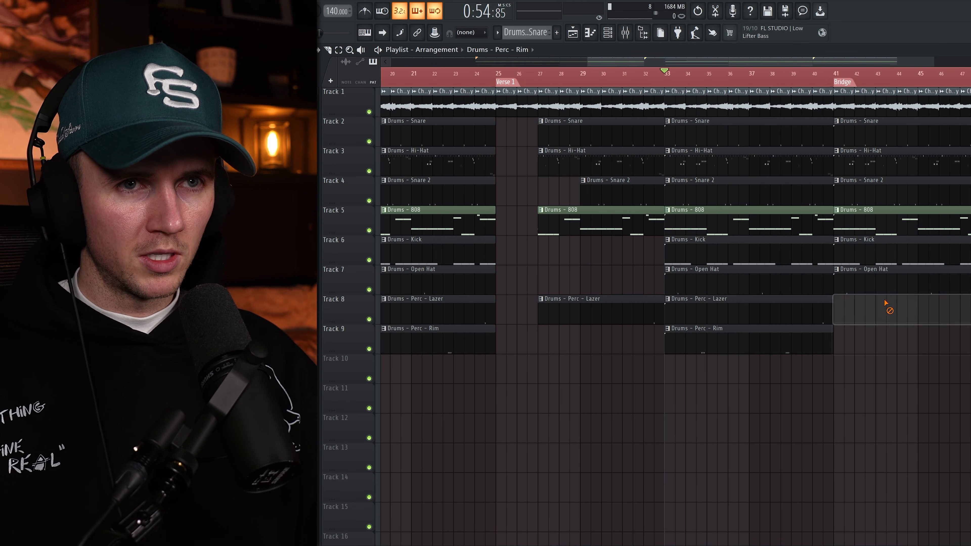
right_click(887, 275)
right_click(883, 227)
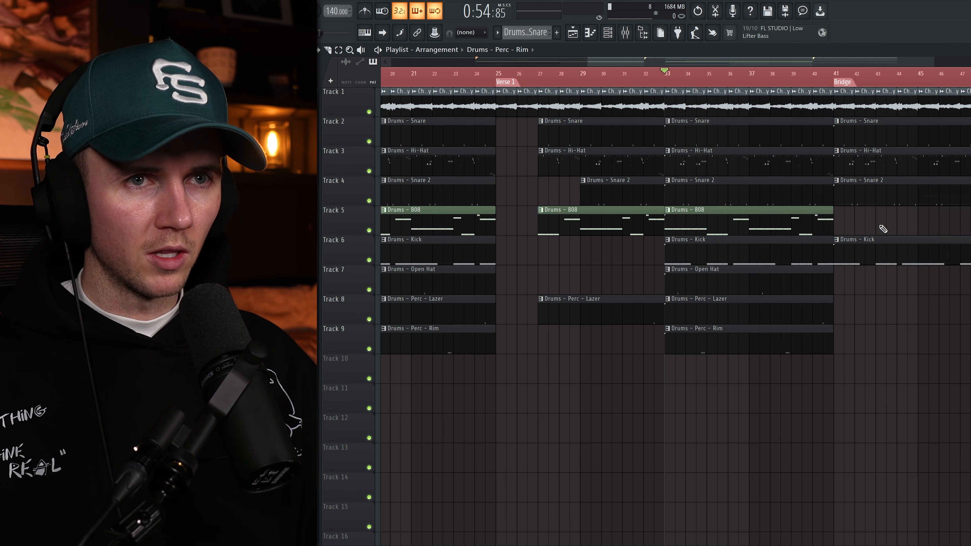
click(834, 73)
key(space)
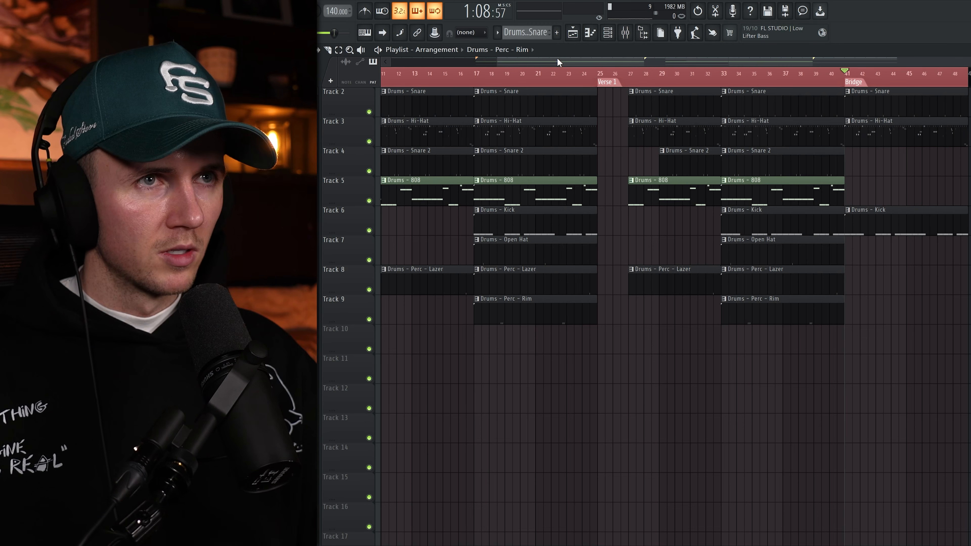
- Create a new pattern named Sub Bass and place it on Track 10 across the Bridge, bars 41–48
click(557, 32)
text(Sub Ba)
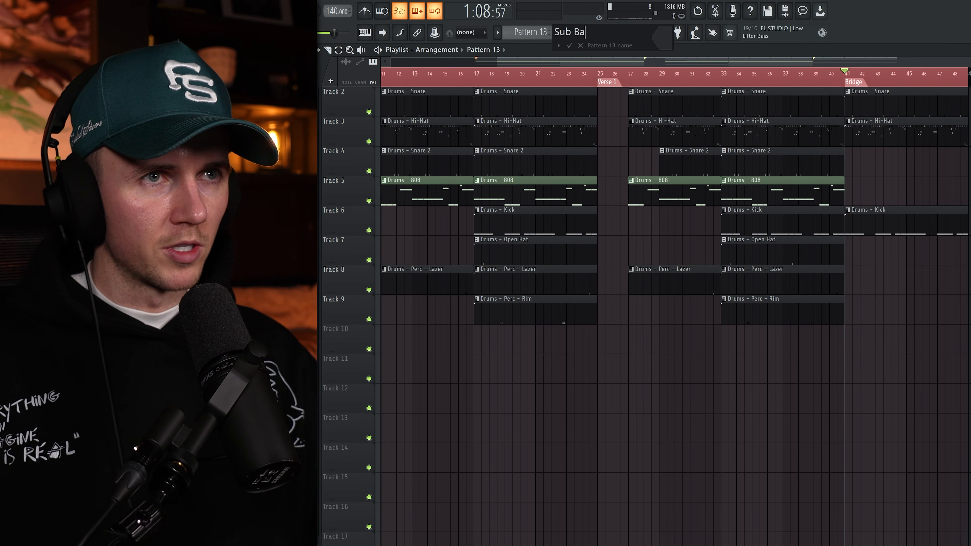
text(ss)
key(Return)
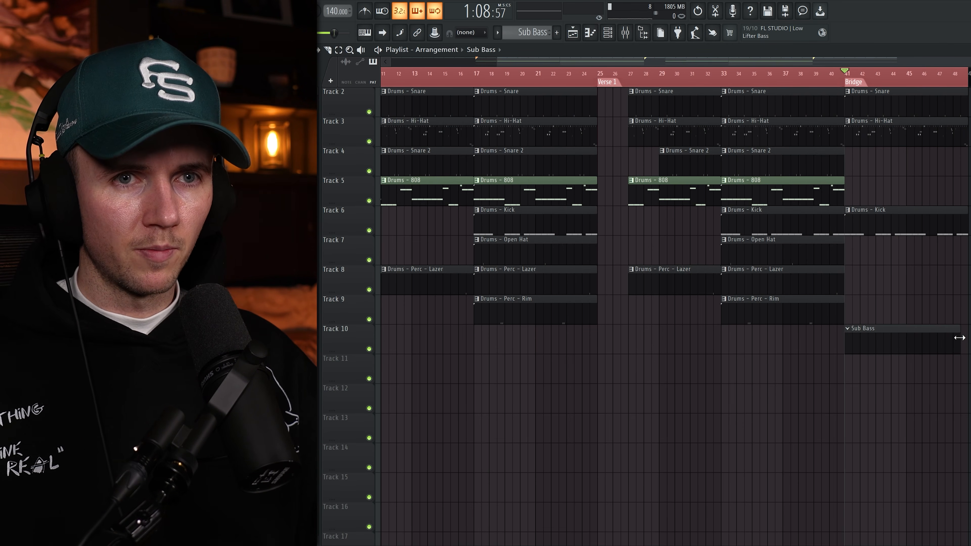
drag(959, 338, 966, 337)
- Add a GMS synth channel with a preset from the Basses bank, named Sub Bass and routed to its own mixer track
click(608, 33)
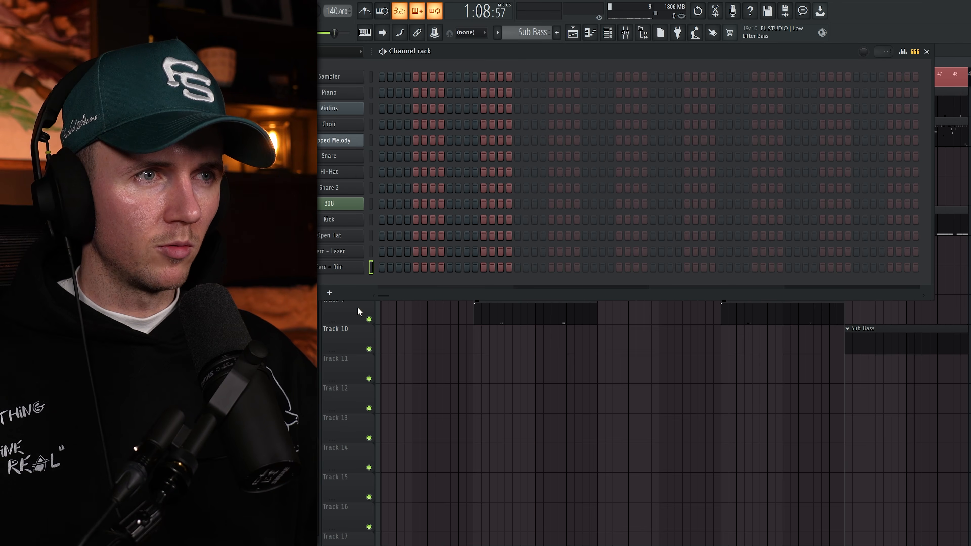
click(331, 292)
key(g)
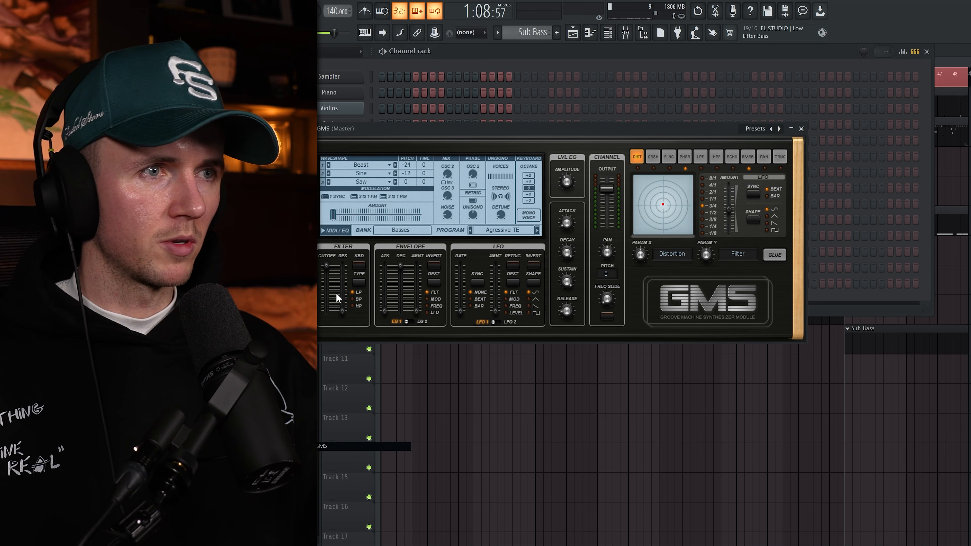
click(402, 232)
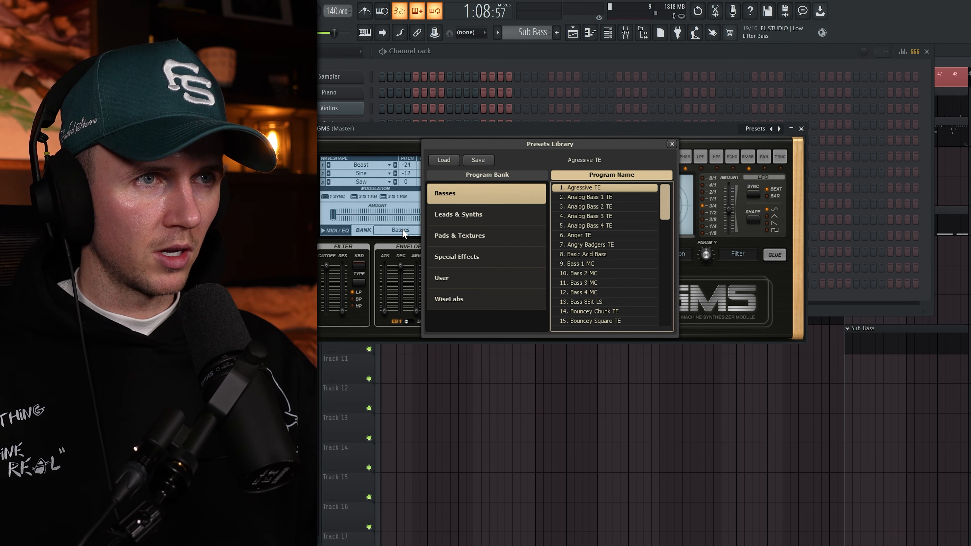
click(610, 201)
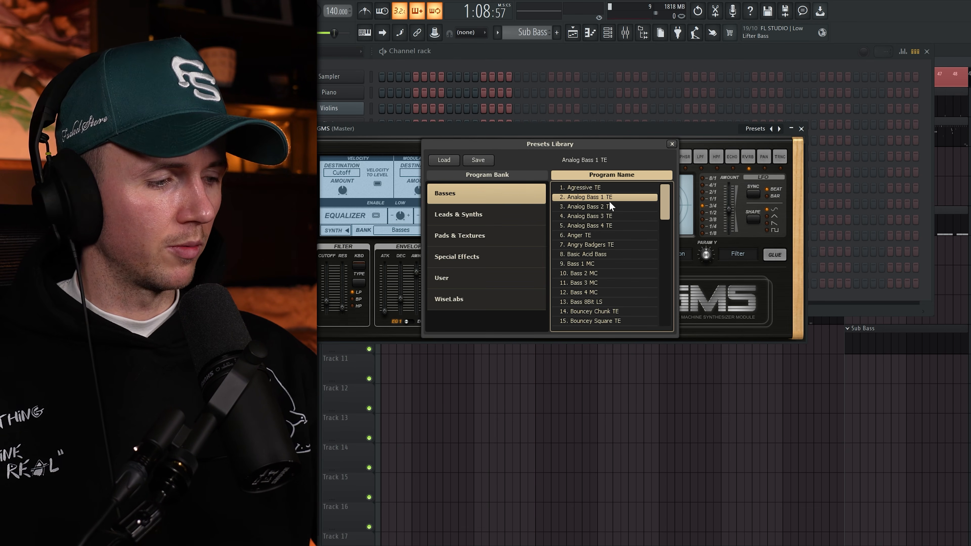
click(608, 207)
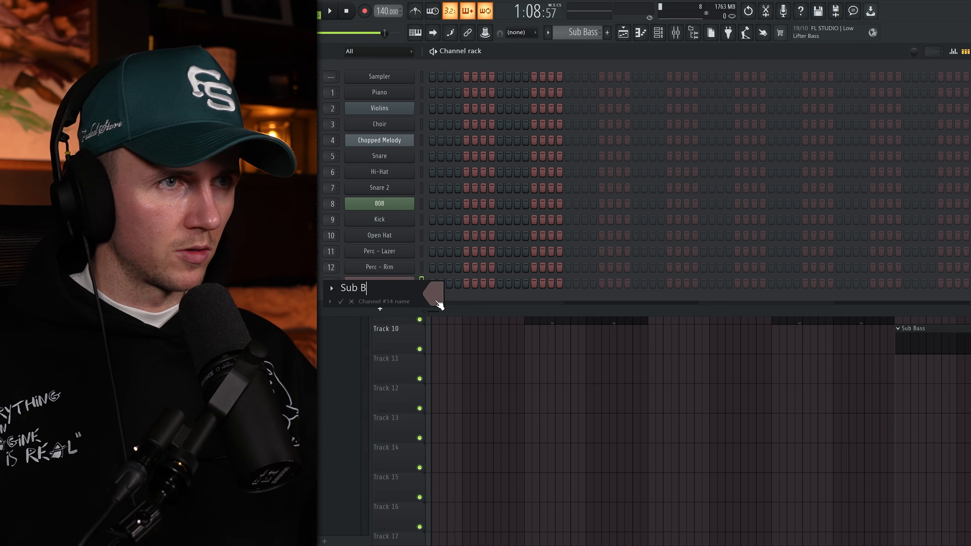
key(ctrl+l)
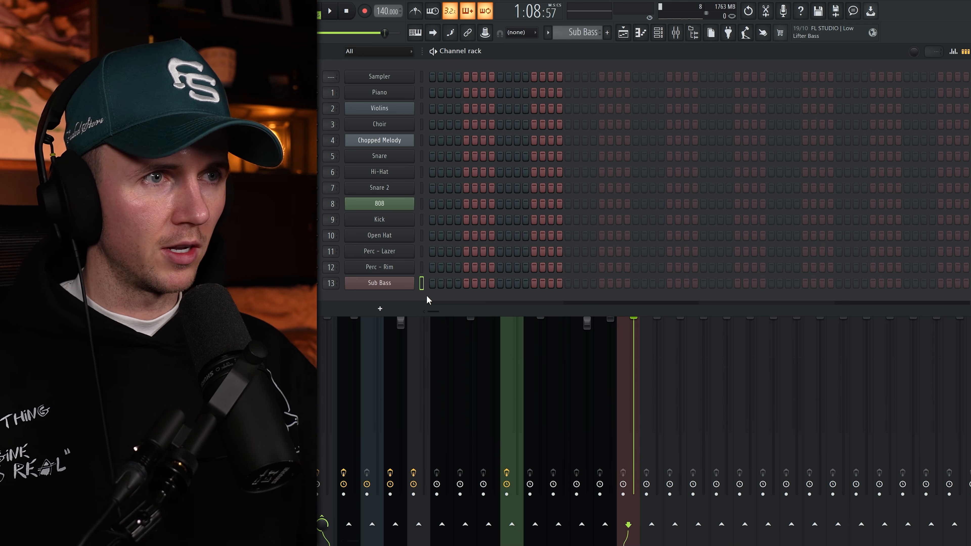
- Write a Sub Bass line with C#5 over bars 1–2, A4 in bar 3 and G#4 in bar 4, and audition it
key(F7)
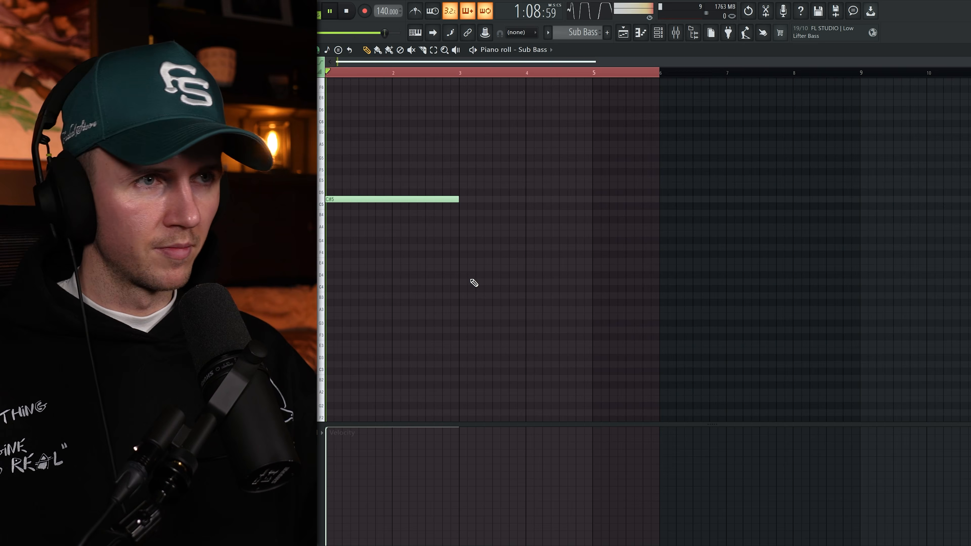
key(space)
click(458, 226)
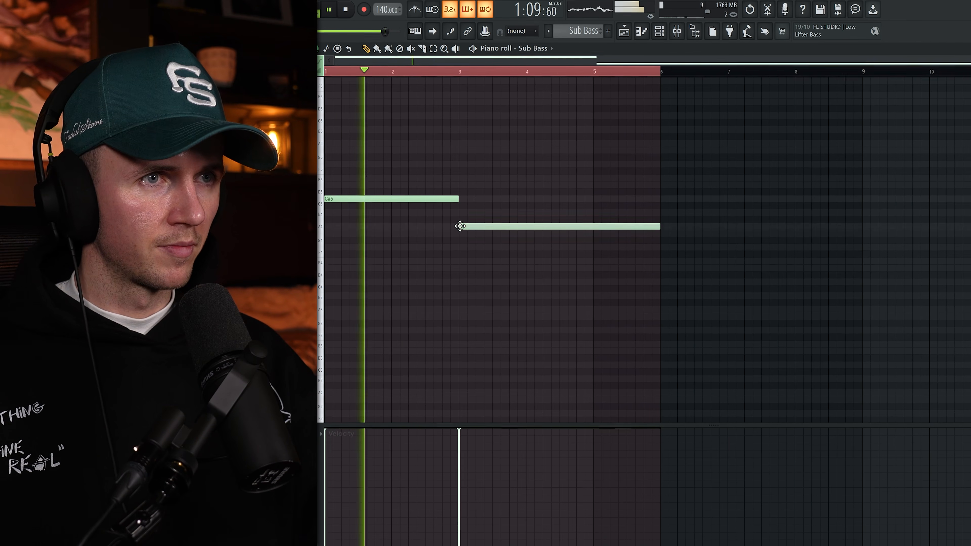
drag(662, 226, 527, 226)
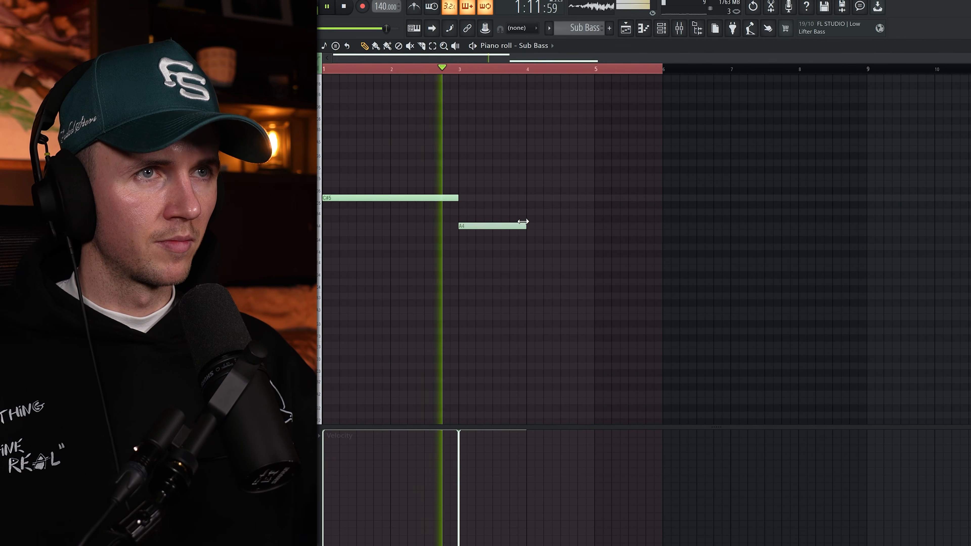
click(537, 233)
click(561, 226)
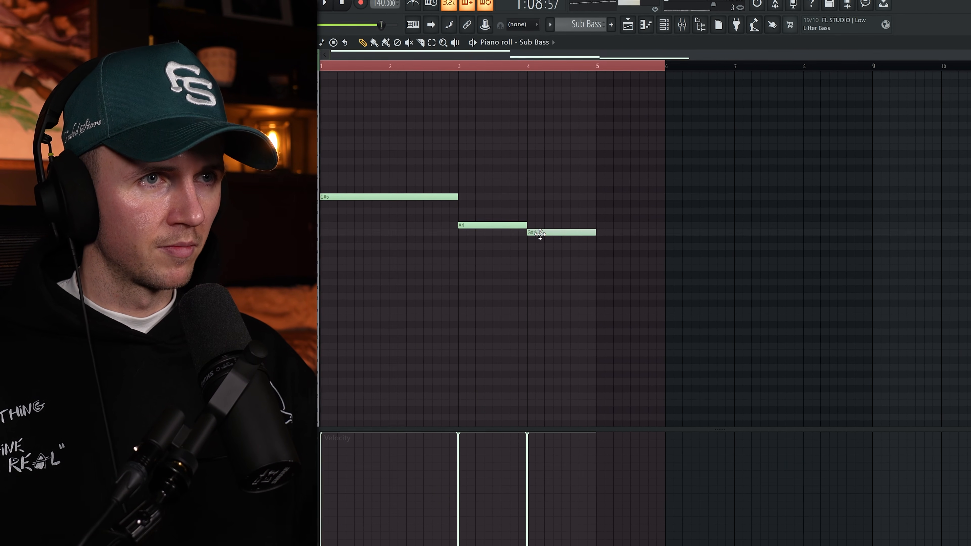
key(space)
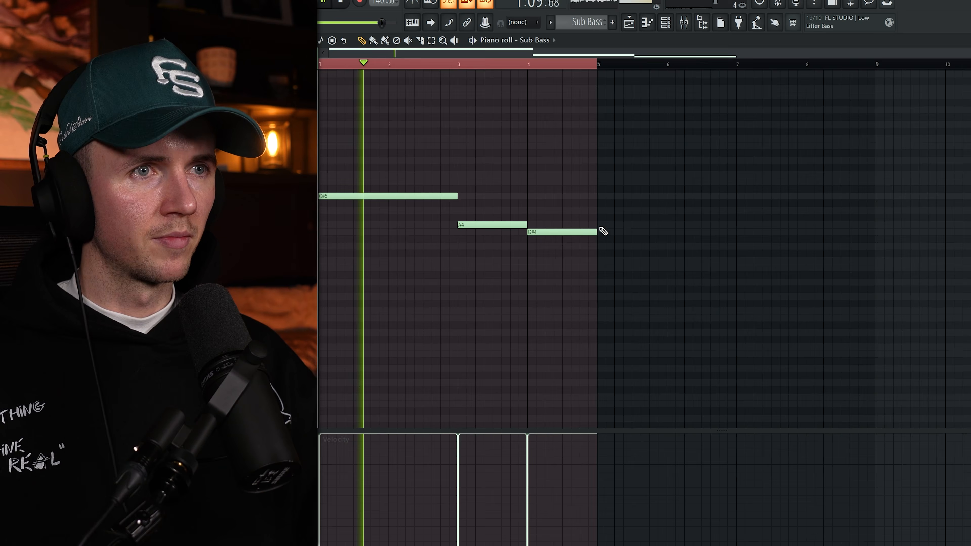
- Rework bar 4 of the bassline into a short B4 note followed by G#4 to the end of the bar, and audition it
drag(597, 233, 582, 232)
click(584, 210)
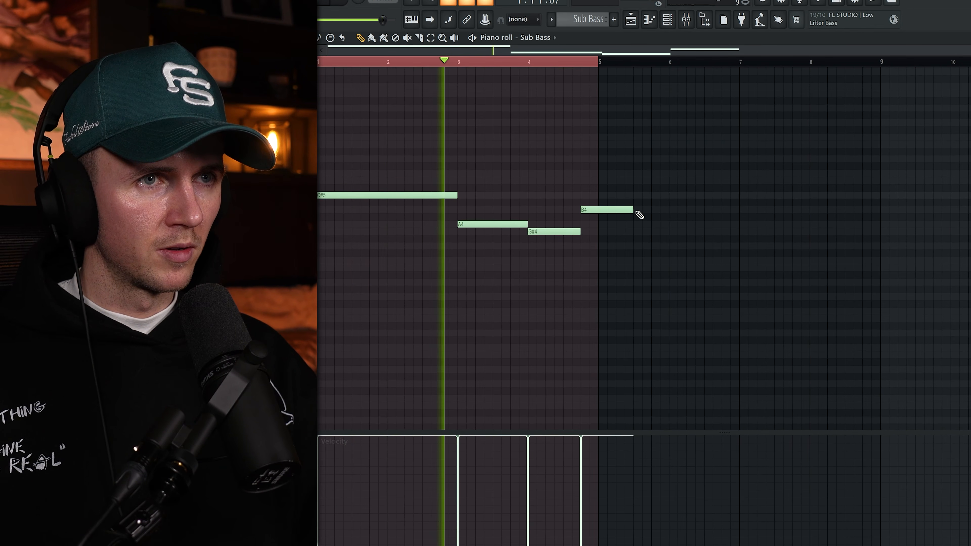
drag(635, 211, 595, 210)
key(ctrl+a)
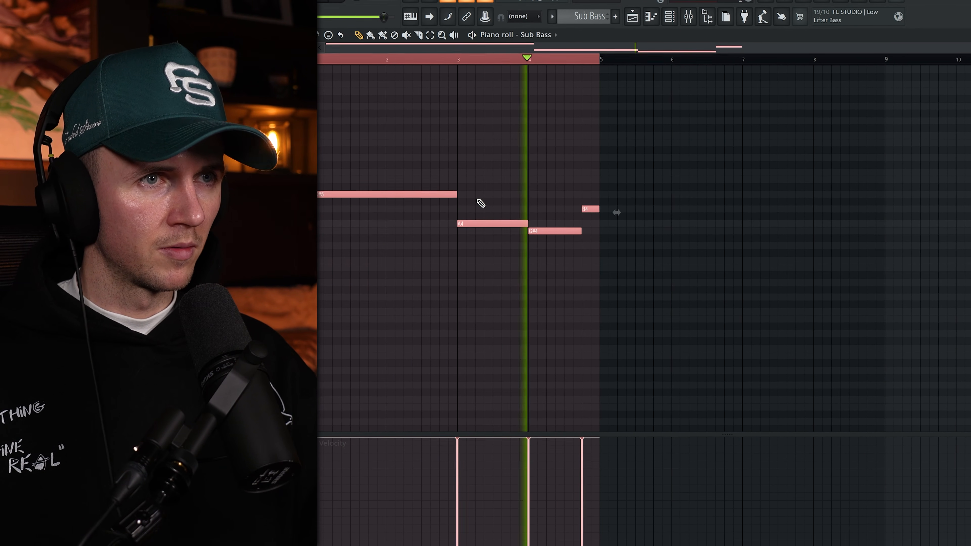
ctrl+click(540, 189)
key(space)
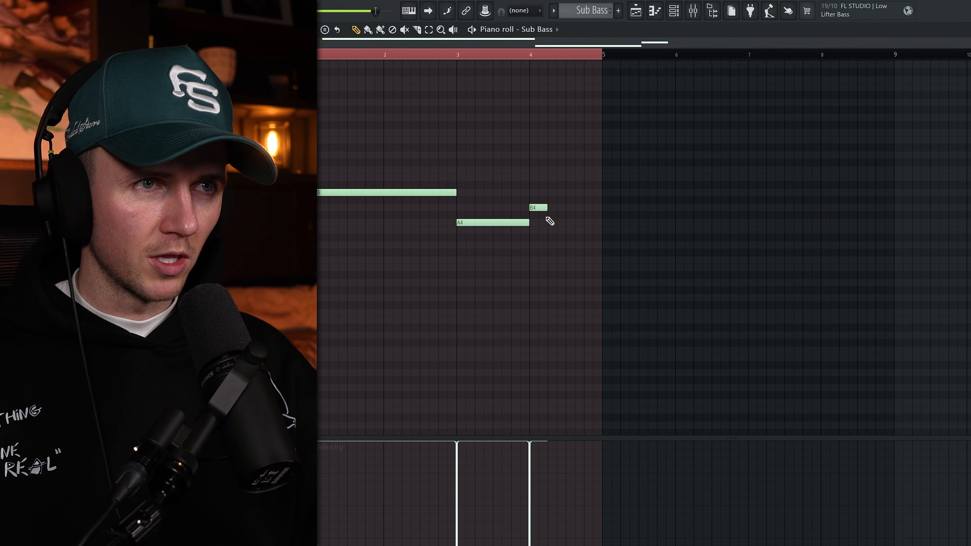
drag(564, 230, 604, 230)
key(space)
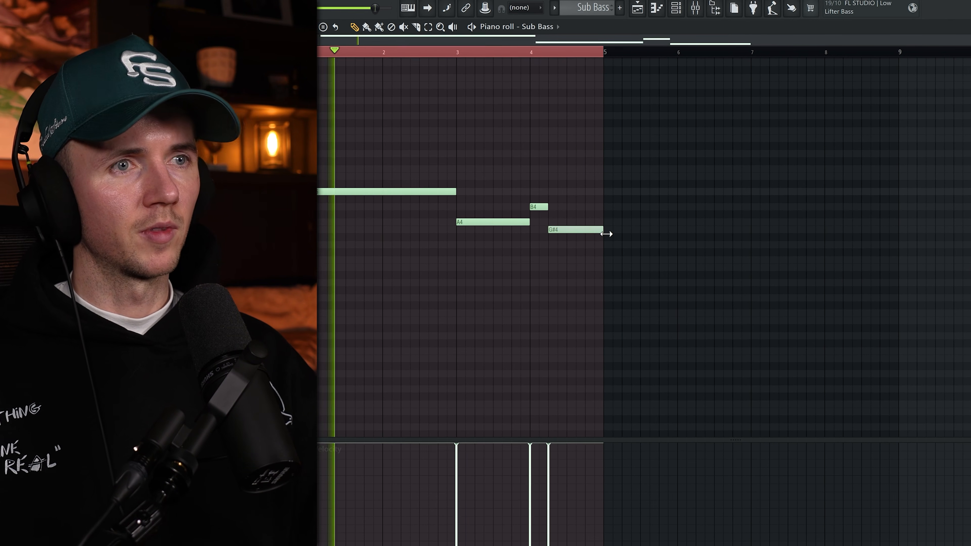
- Duplicate the four-bar bassline into bars 5–8
key(ctrl+a)
key(ctrl+b)
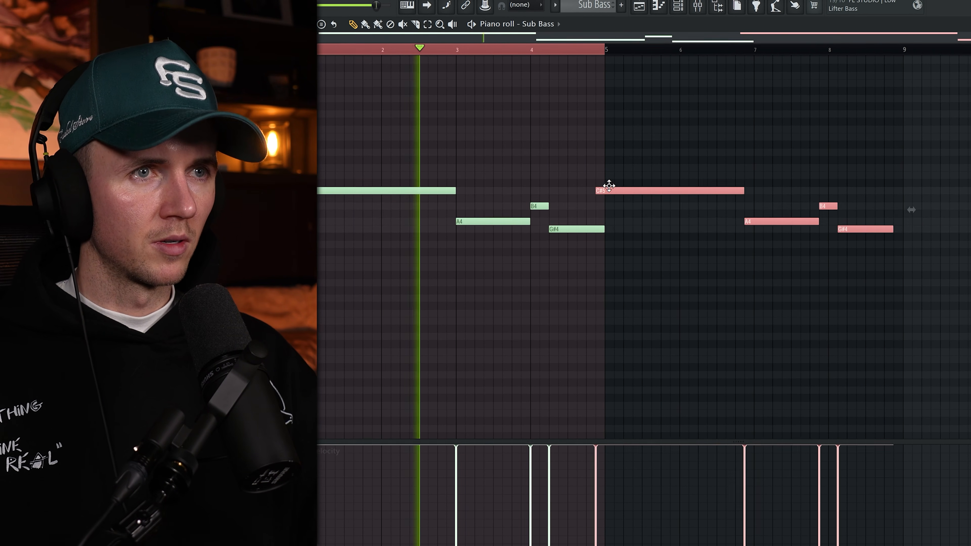
key(ctrl+a)
key(ctrl+d)
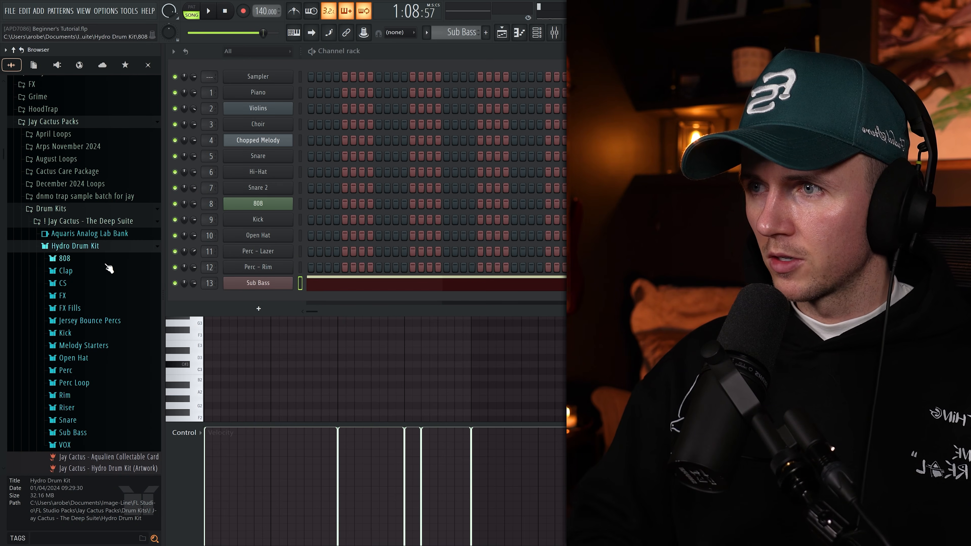
- Add the Grit Sub Bass sample from the Hydro Drum Kit as a new channel and paste the bassline notes into it
click(72, 434)
click(126, 321)
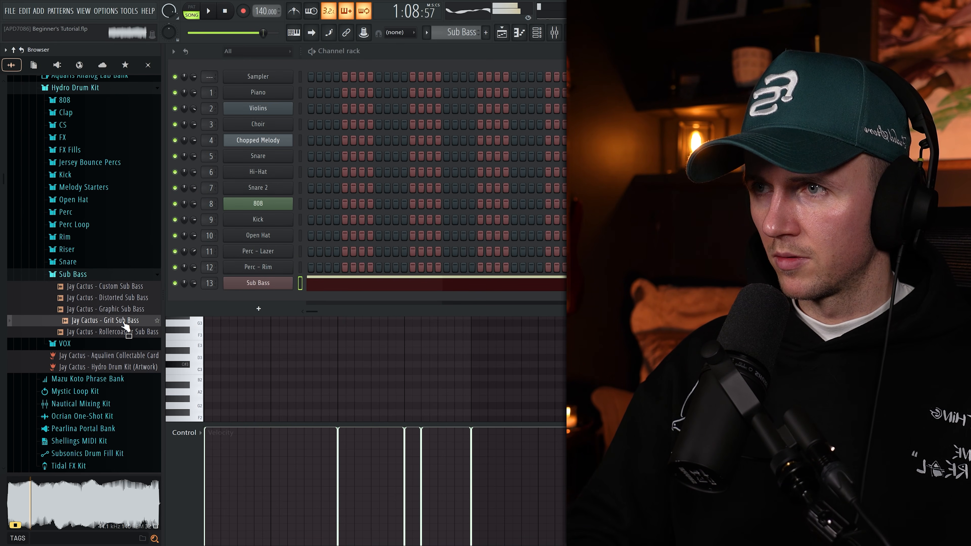
drag(283, 309, 282, 305)
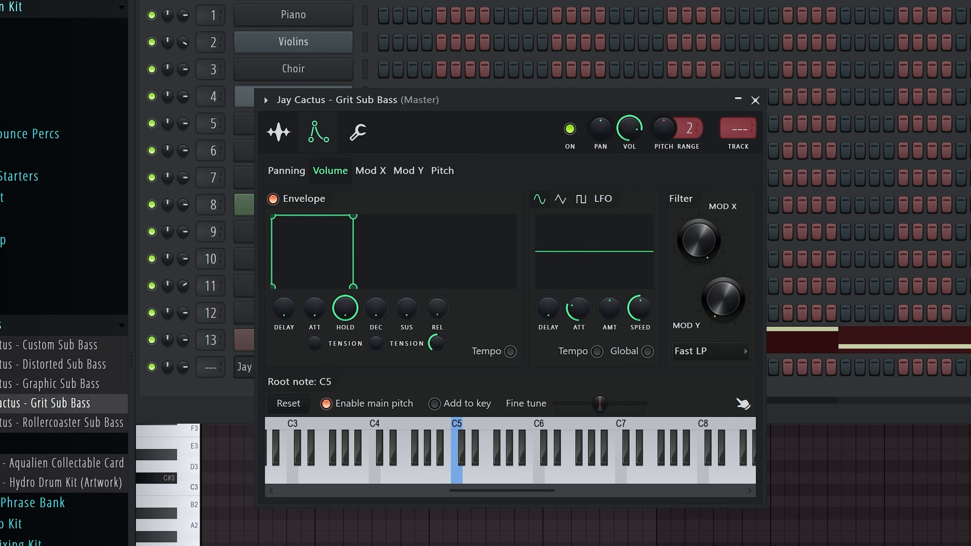
key(ctrl+v)
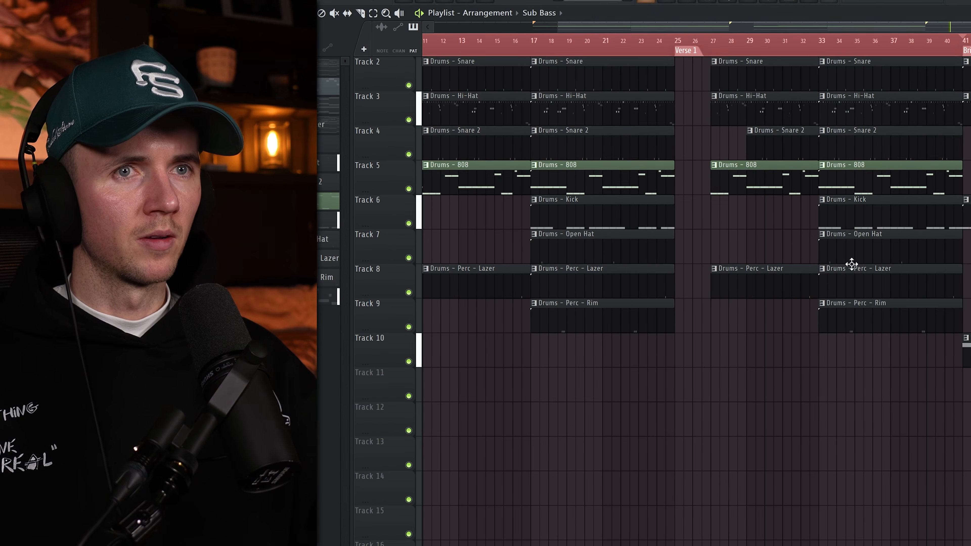
- Audition the Bridge with the new bass and cut the Drums - Kick clip off at bar 47
scroll(838, 442, down, 2)
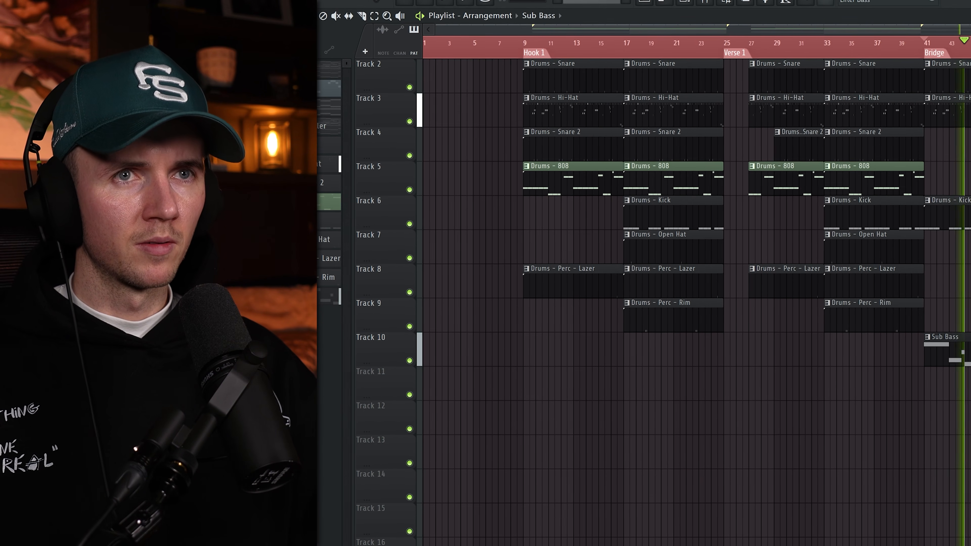
scroll(696, 267, down, 1)
scroll(696, 267, up, 1)
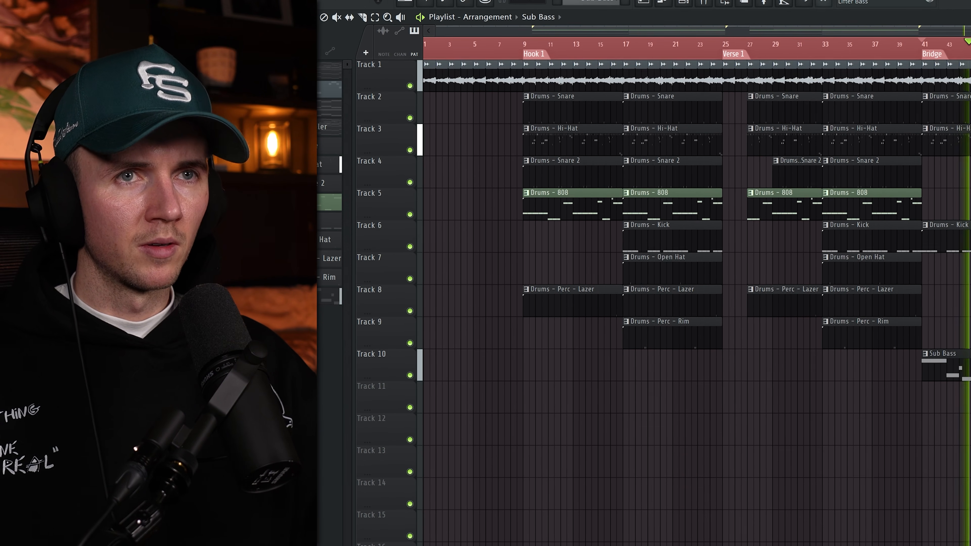
click(685, 3)
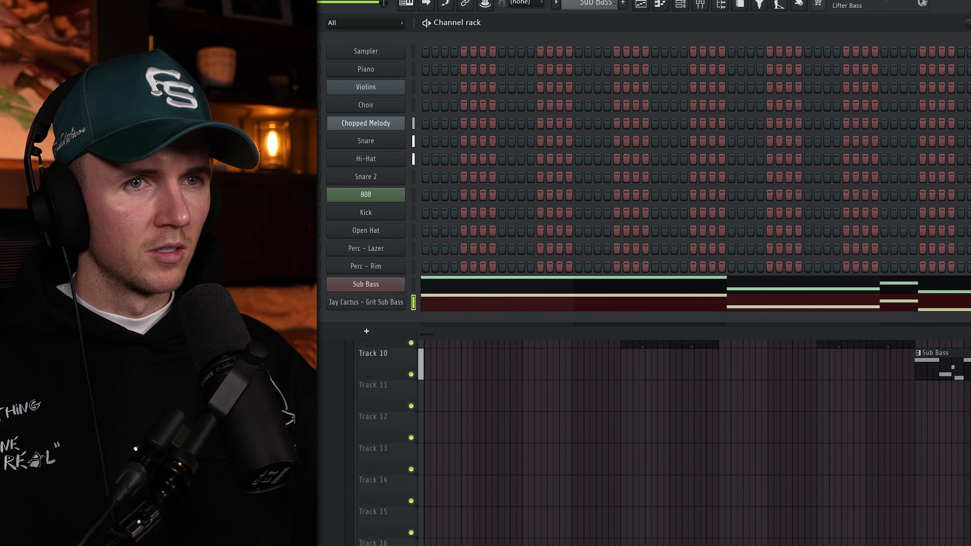
right_click(795, 457)
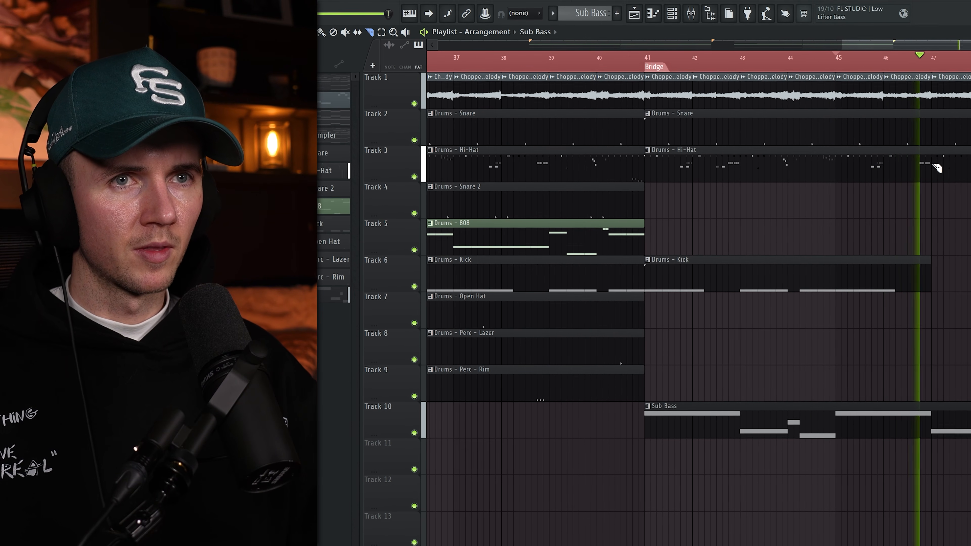
- Raise the sub bass A4 note in bar 7 and B4 note in bar 8 by an octave, and return to the arrangement
scroll(962, 236, down, 3)
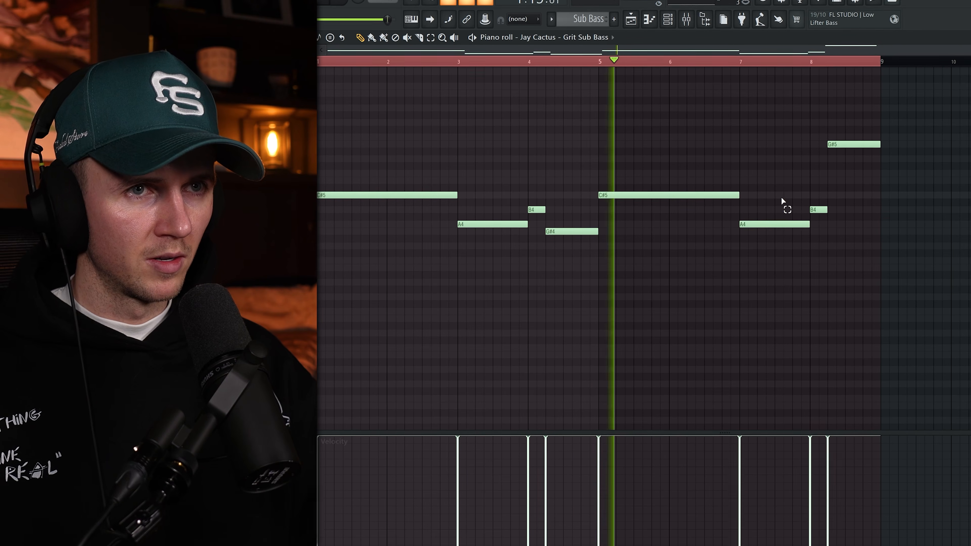
click(782, 225)
key(ctrl+Up)
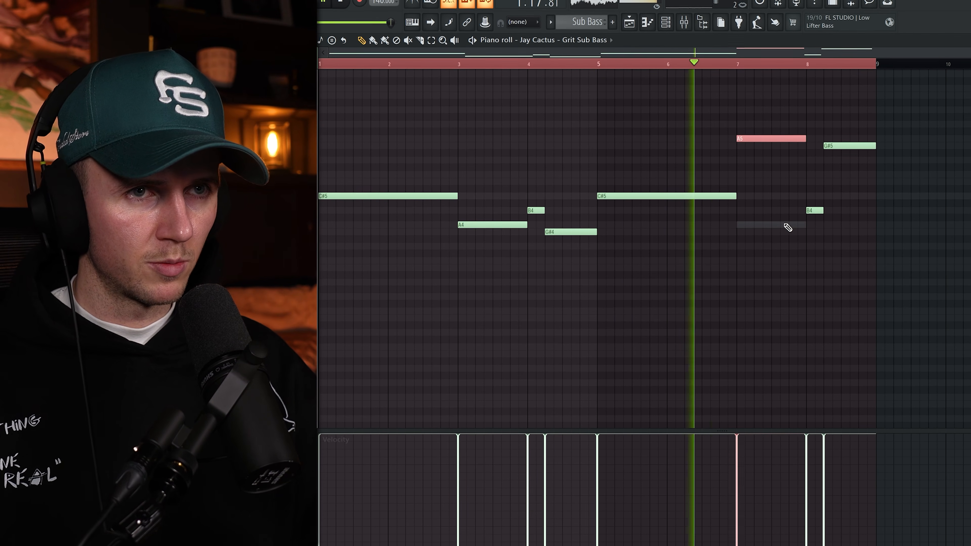
click(816, 211)
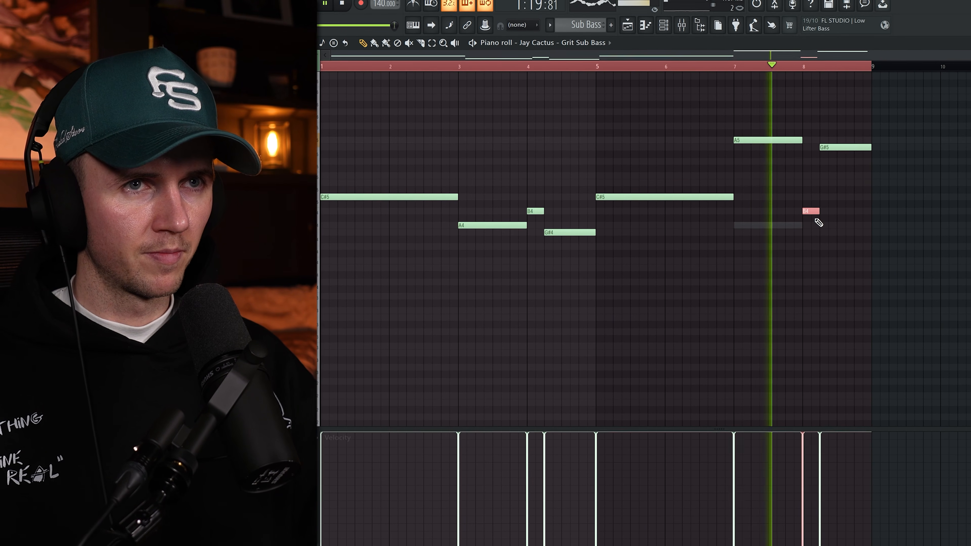
key(ctrl+Up)
key(ctrl+a)
key(ctrl+d)
key(F5)
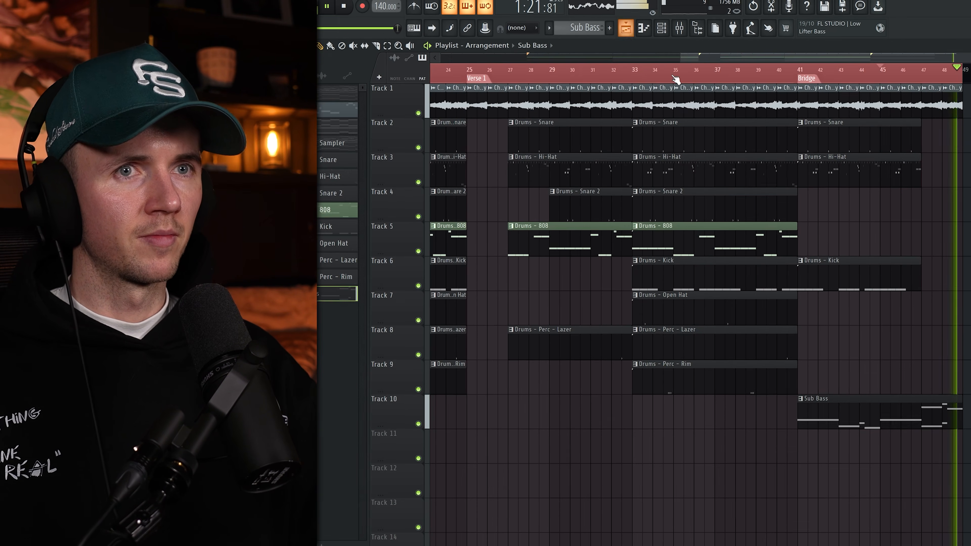
key(space)
- Duplicate the hook, verse and bridge clips from bars 9–48, including the melody, into bars 49–88
scroll(674, 81, down, 3)
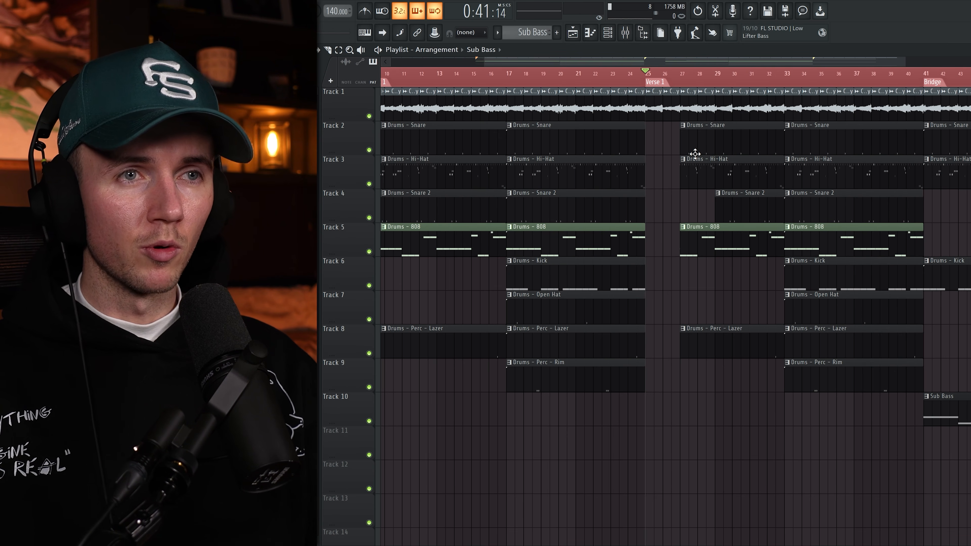
scroll(695, 153, down, 3)
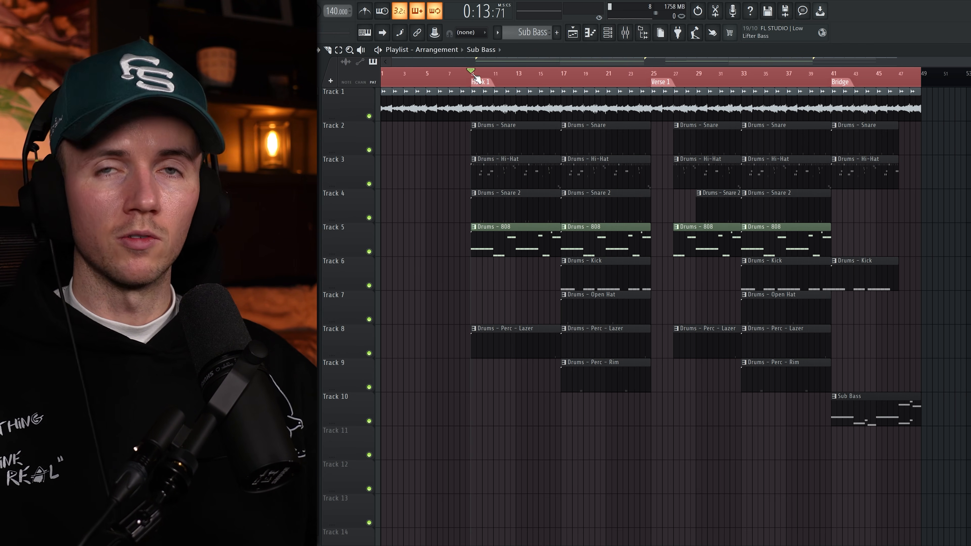
scroll(956, 358, down, 1)
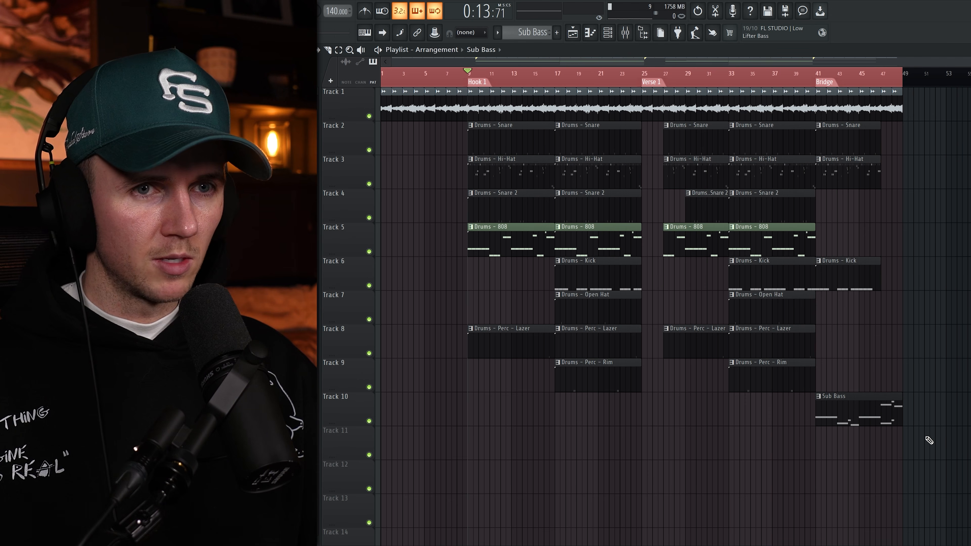
mouse_move(942, 460)
mouse_down()
mouse_move(633, 123)
mouse_move(498, 87)
mouse_move(482, 98)
mouse_move(693, 139)
mouse_move(955, 141)
mouse_move(920, 141)
mouse_up()
ctrl+right_click(899, 200)
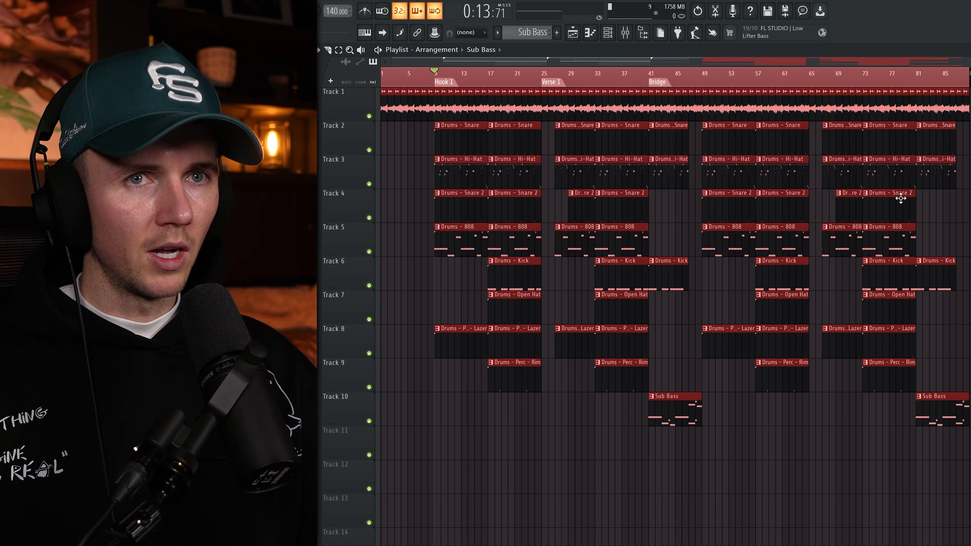
- Copy the 16-bar hook to bars 89–104 and extend the melody alone through bar 112 as an outro
drag(798, 391, 968, 129)
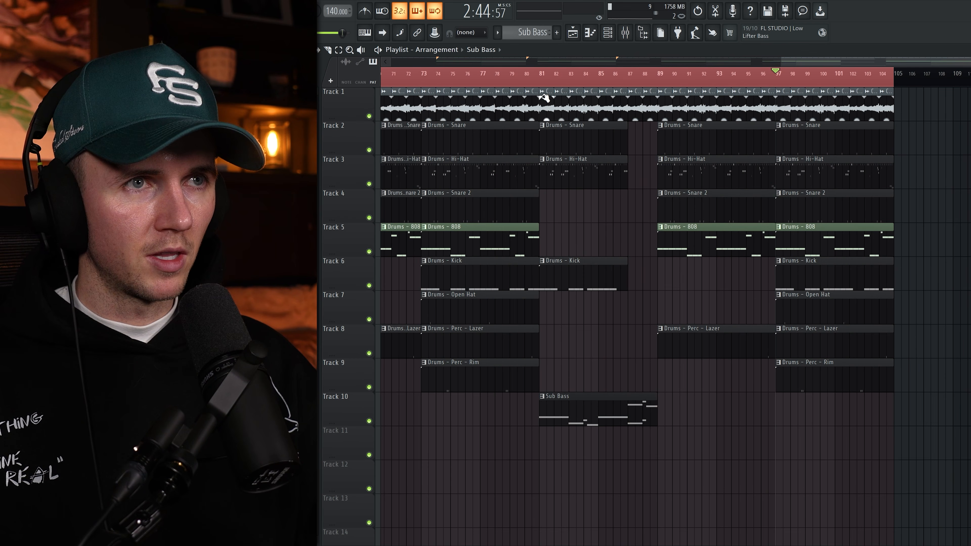
drag(648, 106, 954, 111)
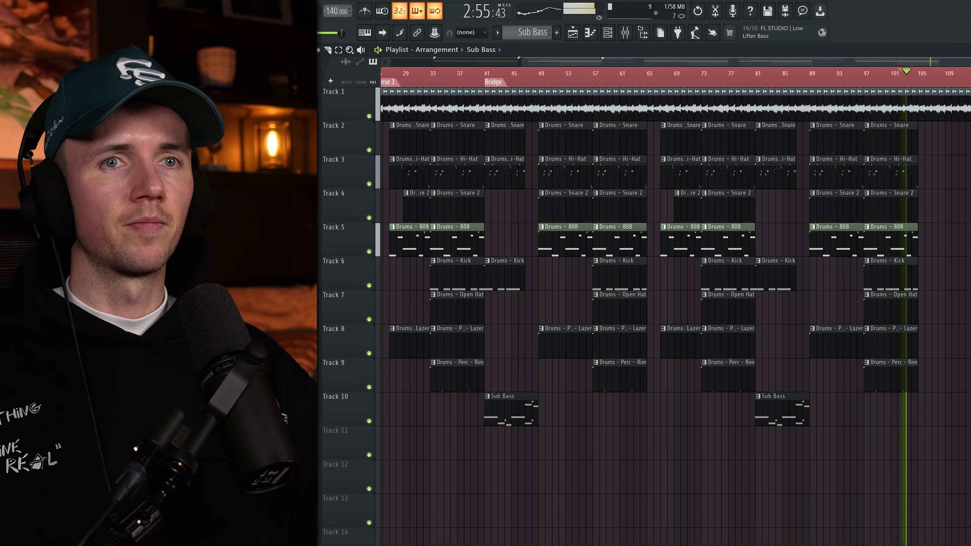
scroll(676, 317, down, 1)
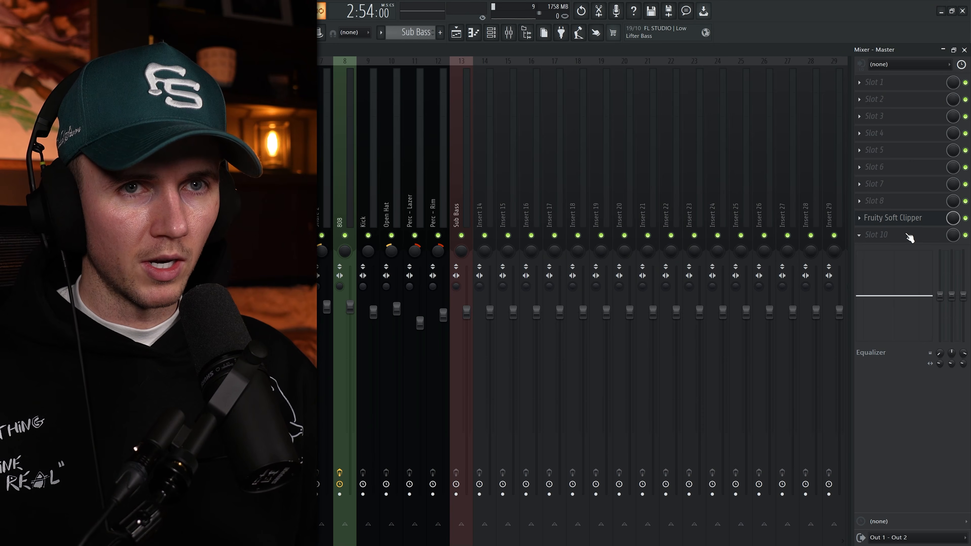
- Load Fruity Balance in slot 10 of the master channel and create an automation clip for its volume
click(905, 233)
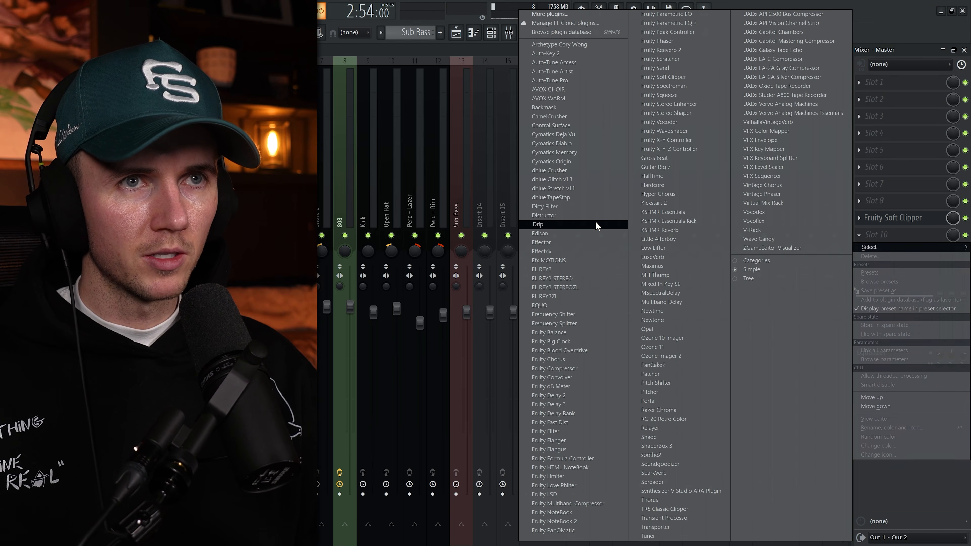
click(549, 332)
right_click(491, 155)
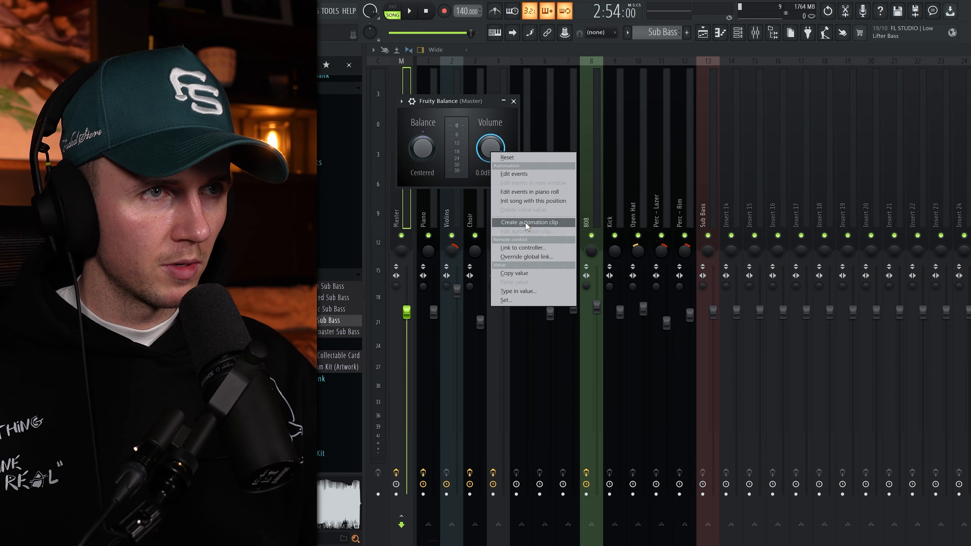
- Keep the master volume automation level until bar 105, curve it down to a fade-out ending at bar 113, and audition the outro
click(702, 32)
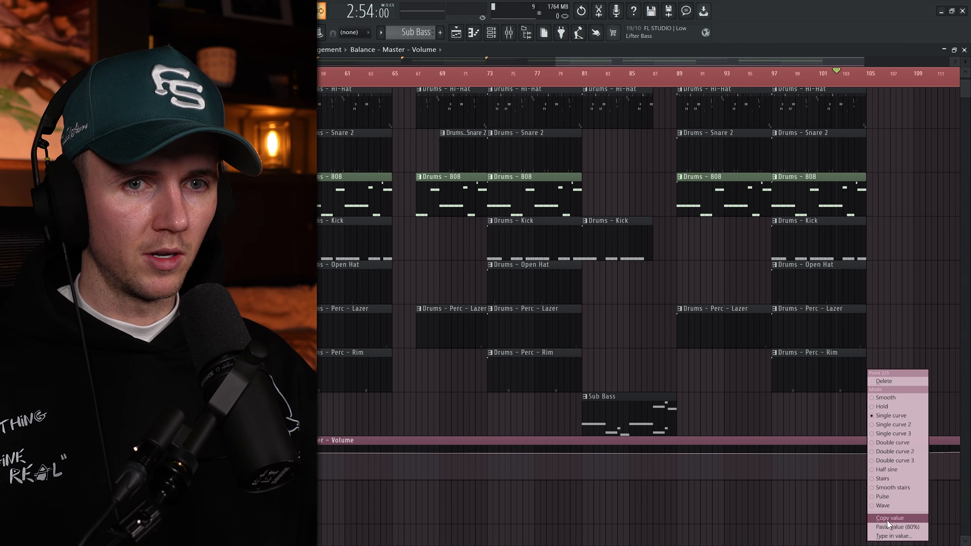
click(887, 518)
scroll(872, 458, down, 3)
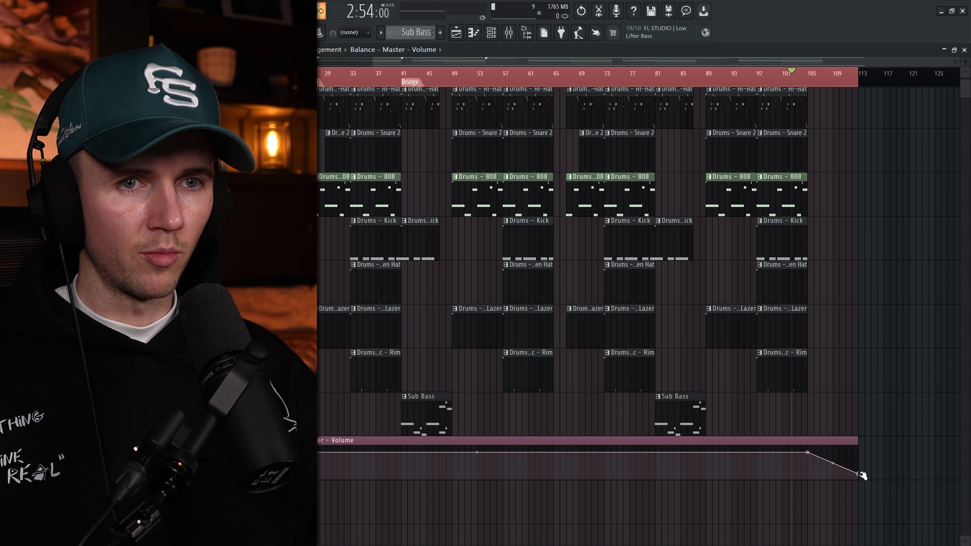
scroll(846, 461, up, 3)
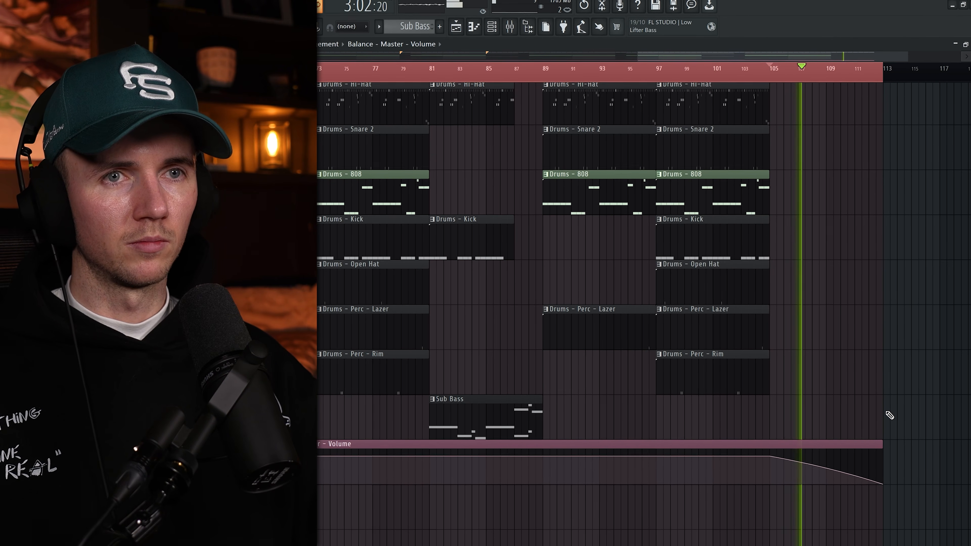
scroll(890, 410, down, 3)
scroll(893, 409, down, 1)
scroll(899, 228, down, 1)
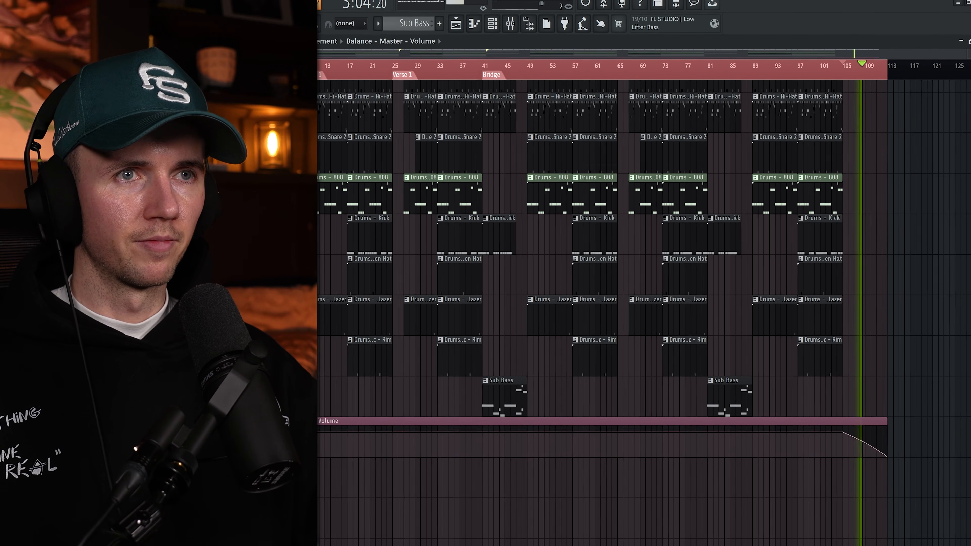
scroll(904, 233, up, 2)
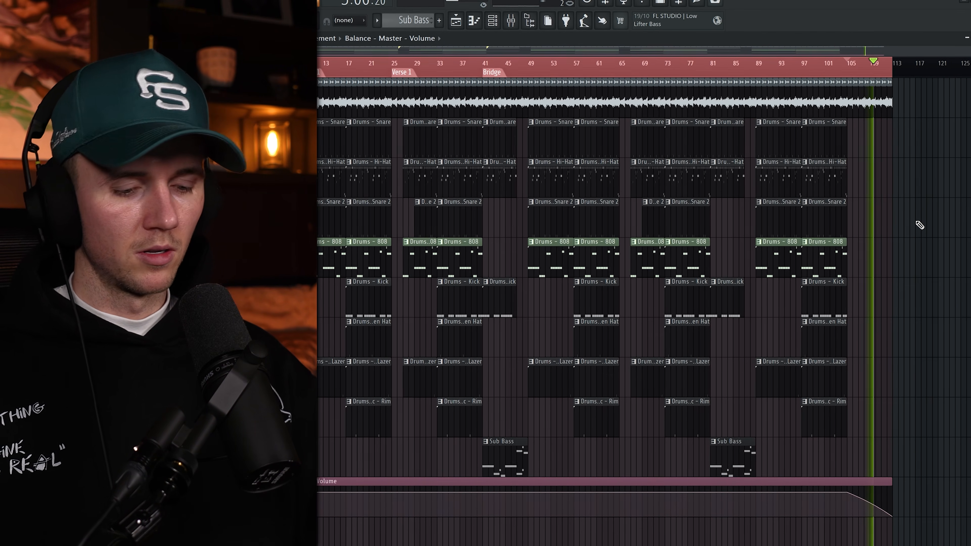